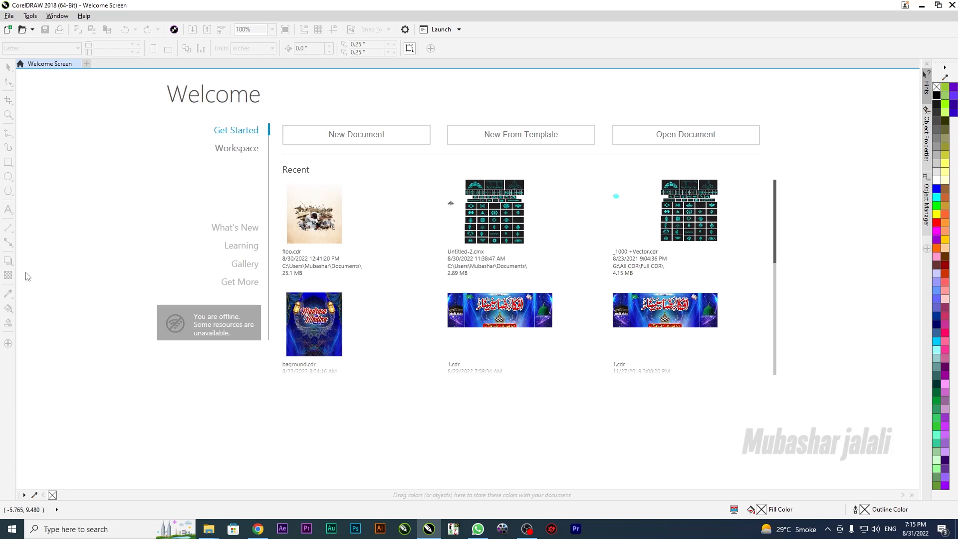
# Create an 8.333 by 9.722 inch RGB document at 72 dpi and add a rectangle covering the whole page
pyautogui.hotkey('ctrl', 'n')
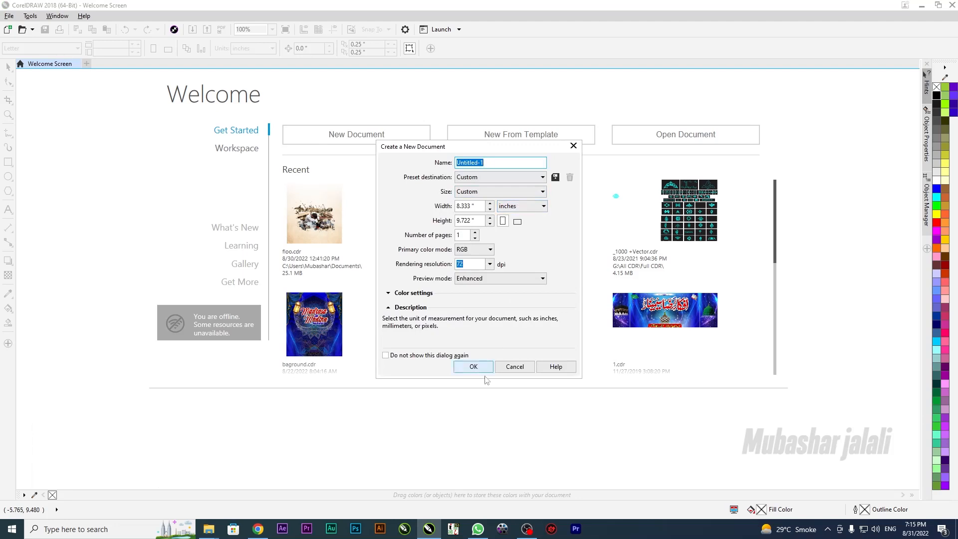
pyautogui.click(472, 368)
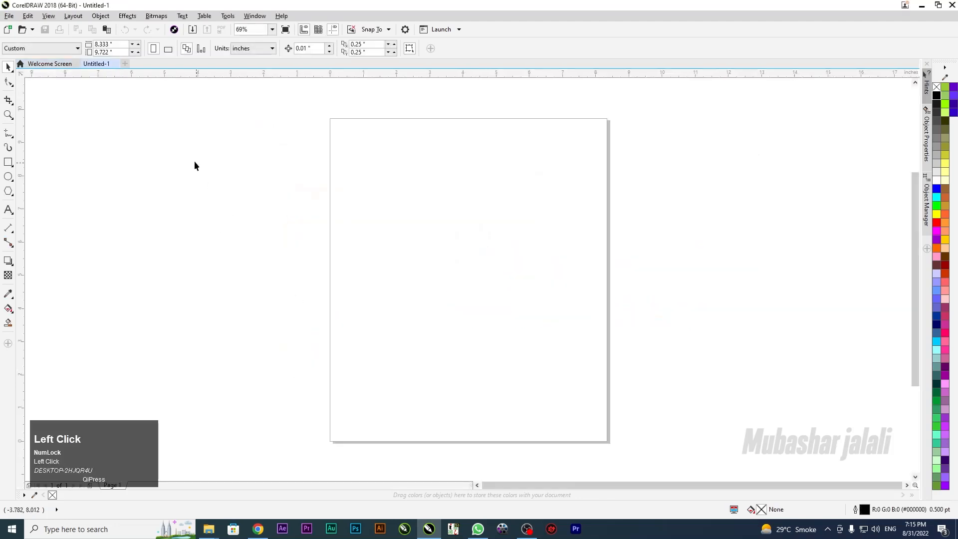
pyautogui.doubleClick(9, 163)
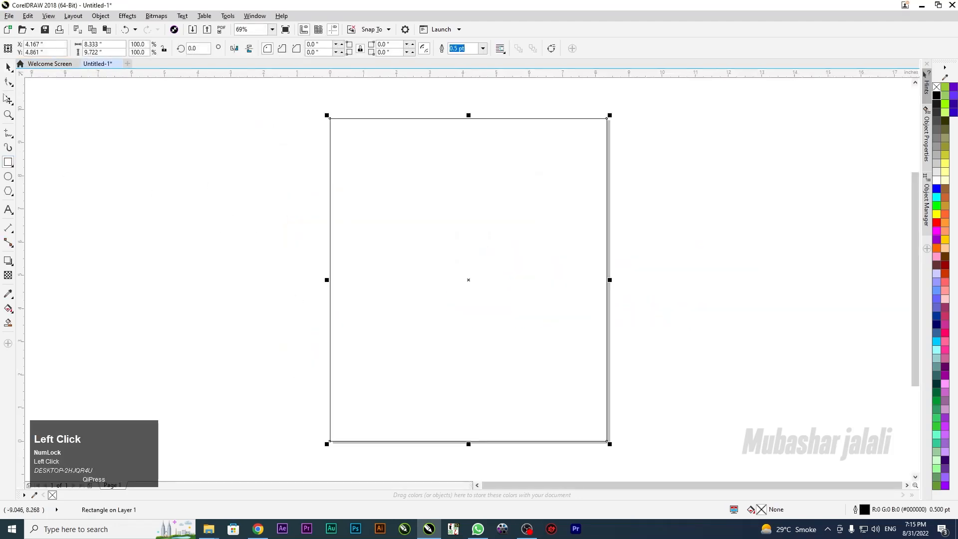
pyautogui.click(8, 67)
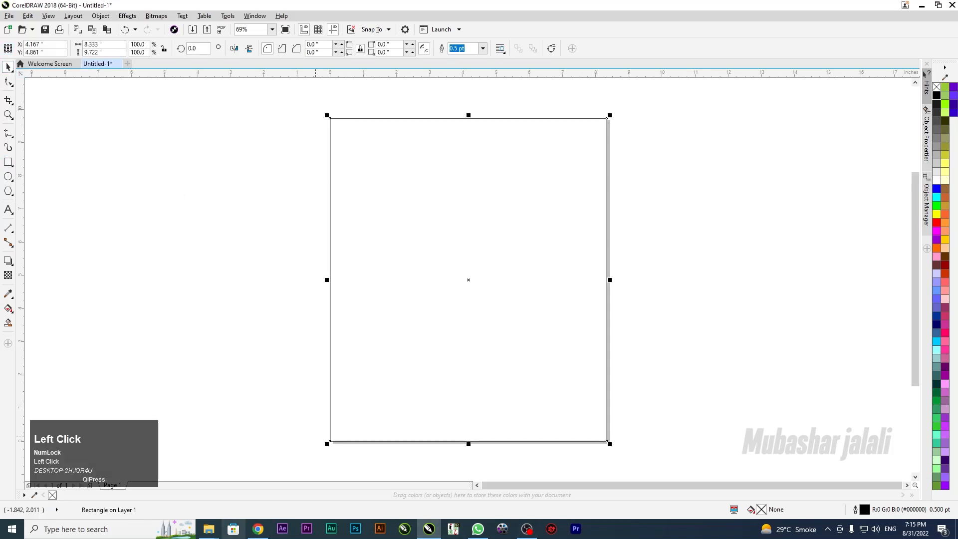
# Import the light-brown-texture-background-free-photo image from the 2post folder into the document
pyautogui.moveTo(208, 529)
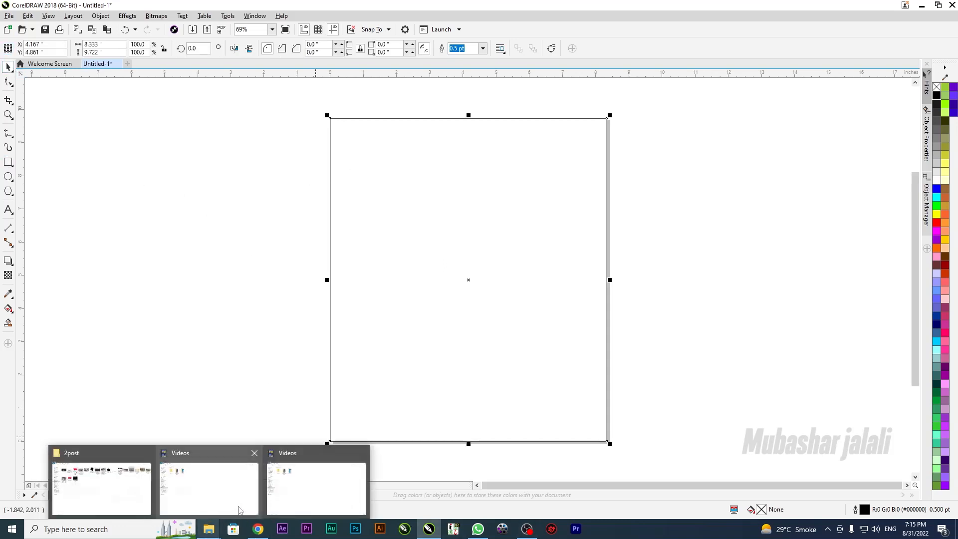
pyautogui.click(133, 475)
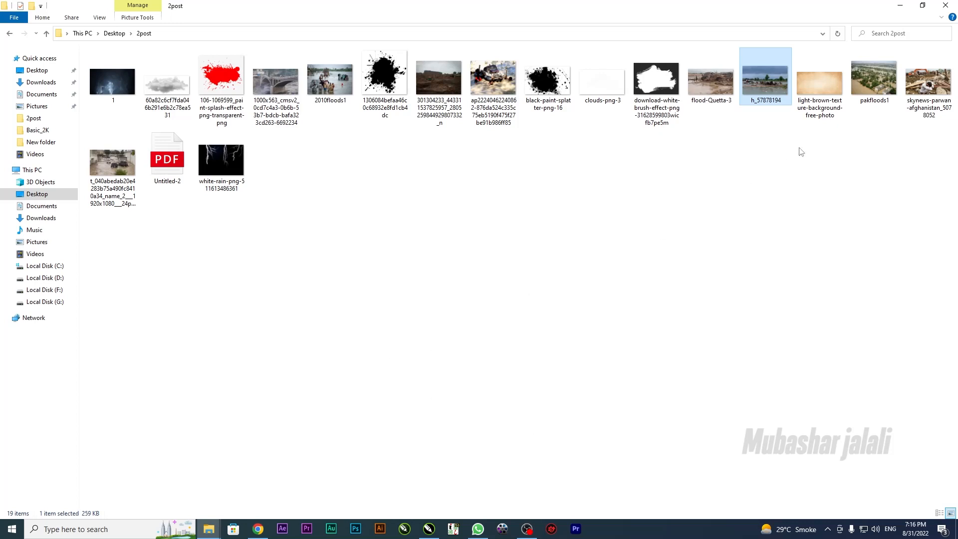
pyautogui.moveTo(820, 89); pyautogui.dragTo(827, 173)
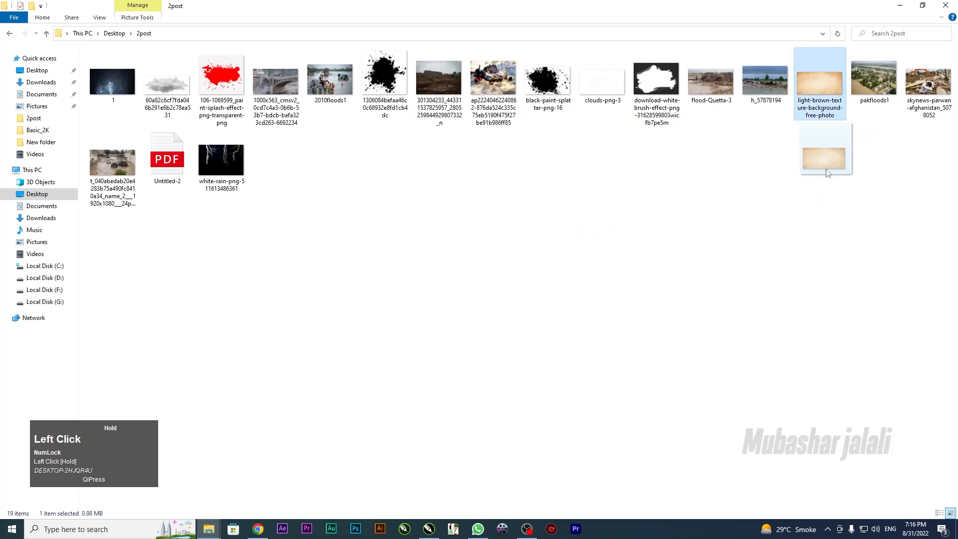
pyautogui.moveTo(827, 173); pyautogui.dragTo(193, 298)
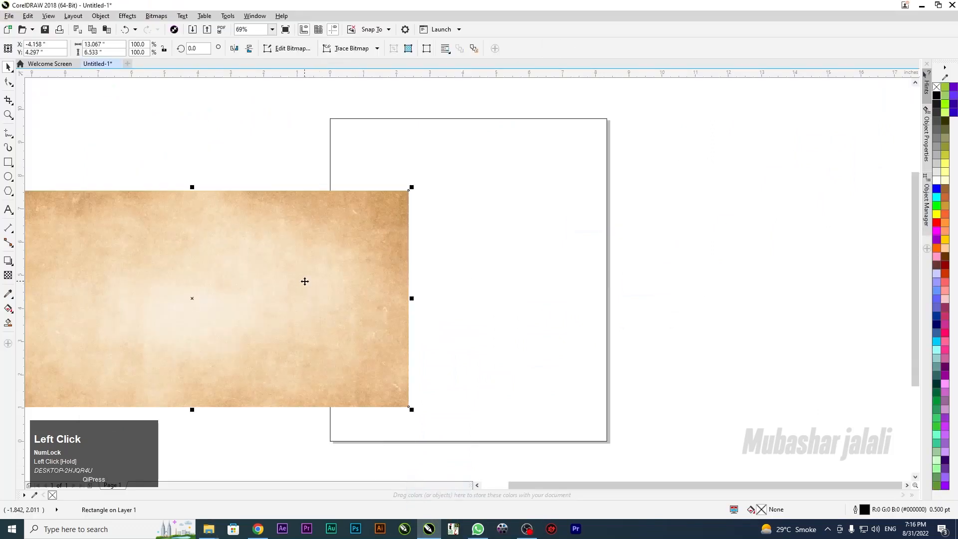
# Rotate the imported brown texture by 90 degrees
pyautogui.scroll(-3, 304, 280)
pyautogui.click(297, 279)
pyautogui.click(193, 48)
pyautogui.write('90')
pyautogui.press('Return')
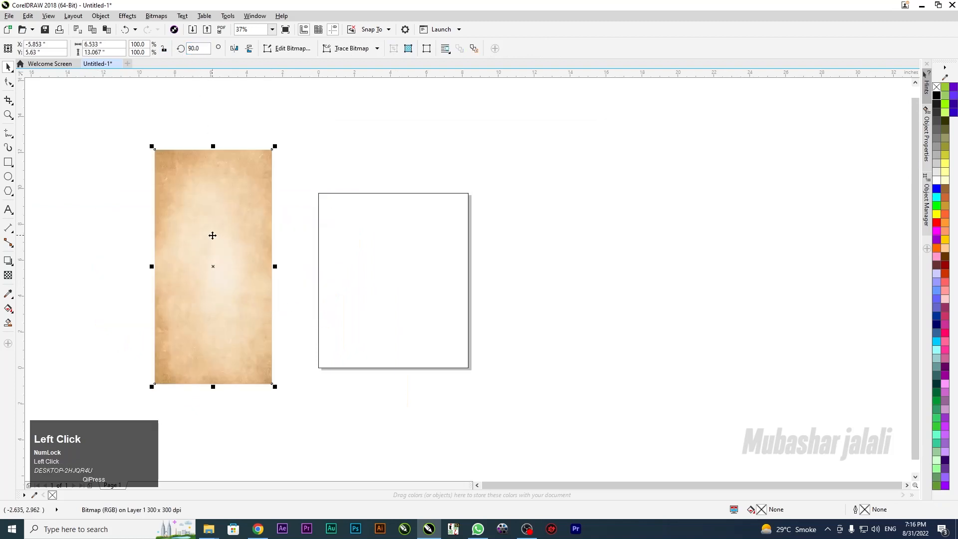
# Enlarge the brown texture to about 9.1 by 18.2 inches, centre it on the page and send it behind the rectangle
pyautogui.click(223, 229)
pyautogui.click(185, 330)
pyautogui.moveTo(154, 384); pyautogui.dragTo(135, 425)
pyautogui.moveTo(198, 338); pyautogui.dragTo(327, 334)
pyautogui.press('p')
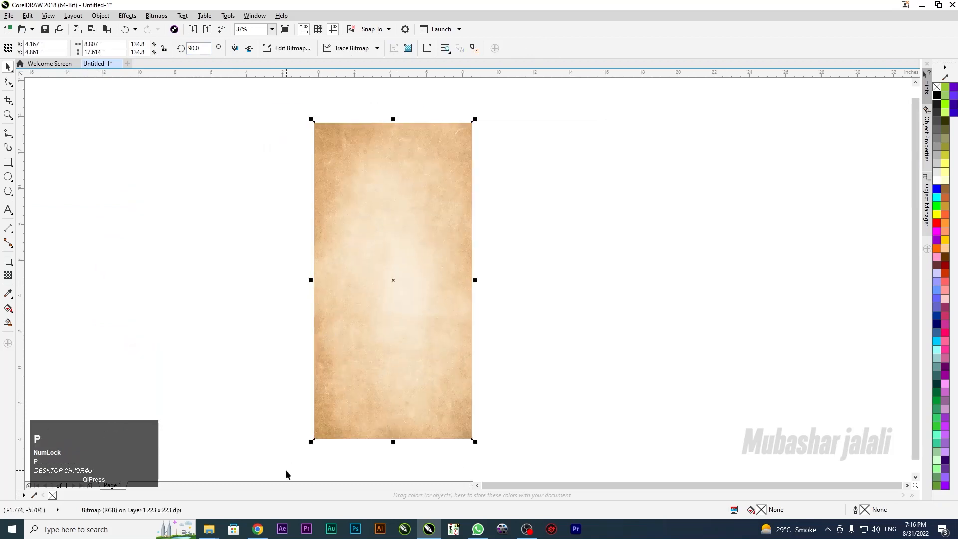
pyautogui.moveTo(310, 441); pyautogui.dragTo(306, 446)
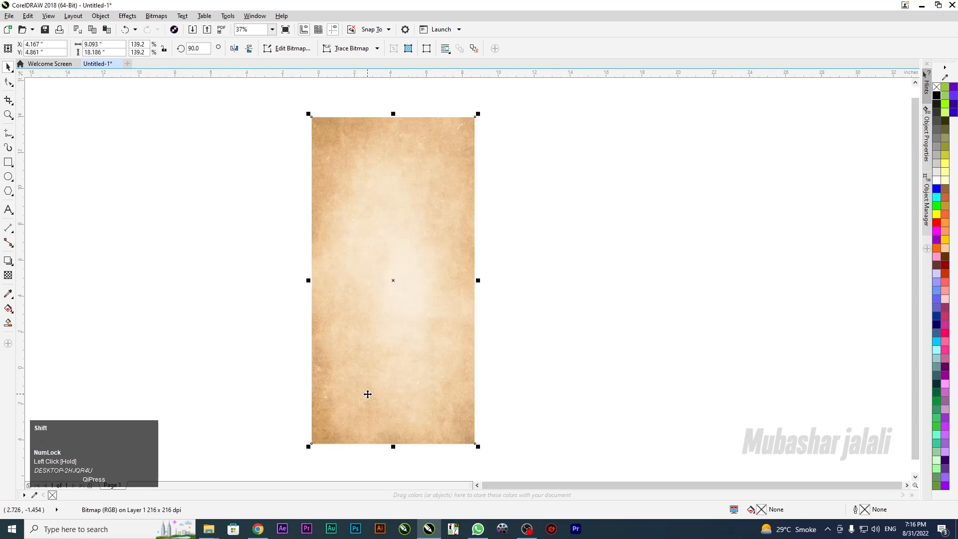
pyautogui.hotkey('shift', 'pagedown')
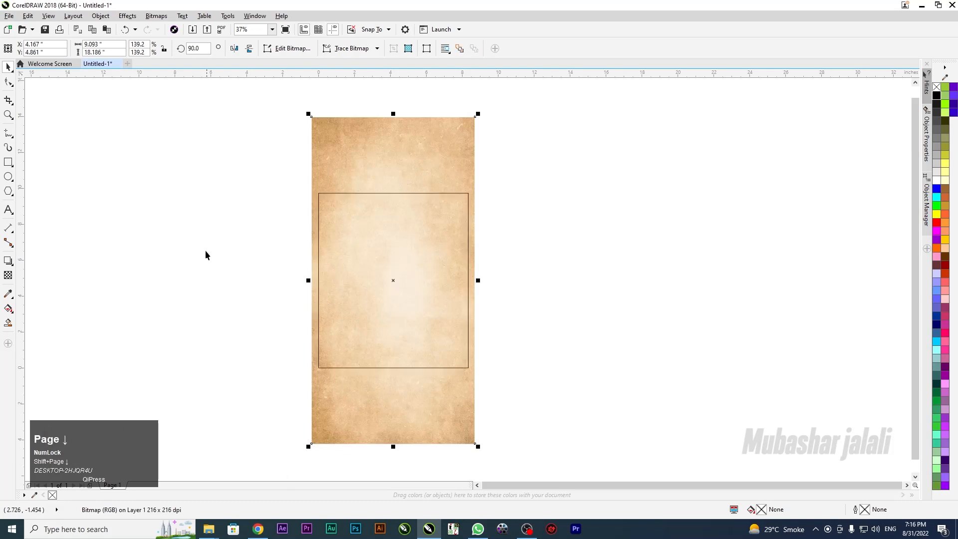
# Move the brown texture straight up by about 2 inches and turn it to 270 degrees
pyautogui.click(205, 250)
pyautogui.click(390, 429)
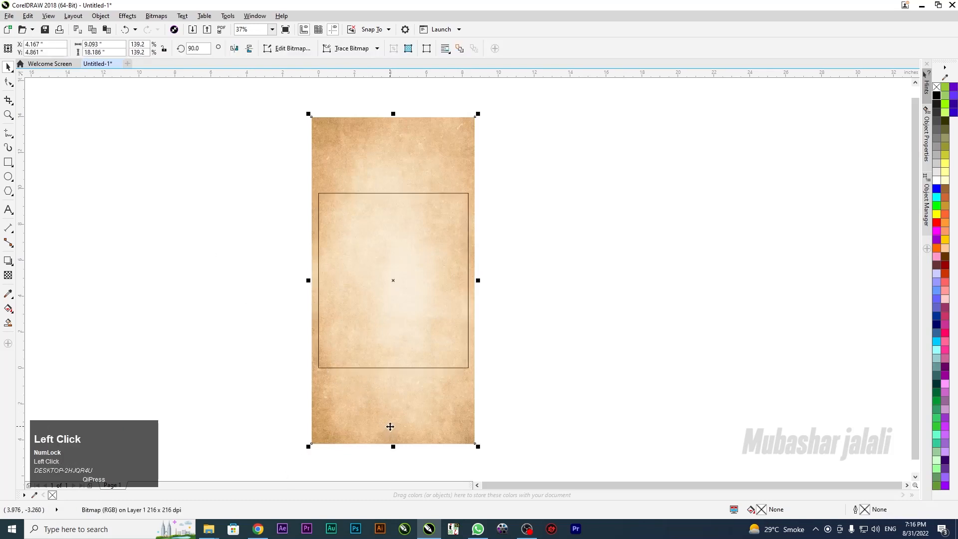
pyautogui.moveTo(390, 428); pyautogui.dragTo(391, 375)
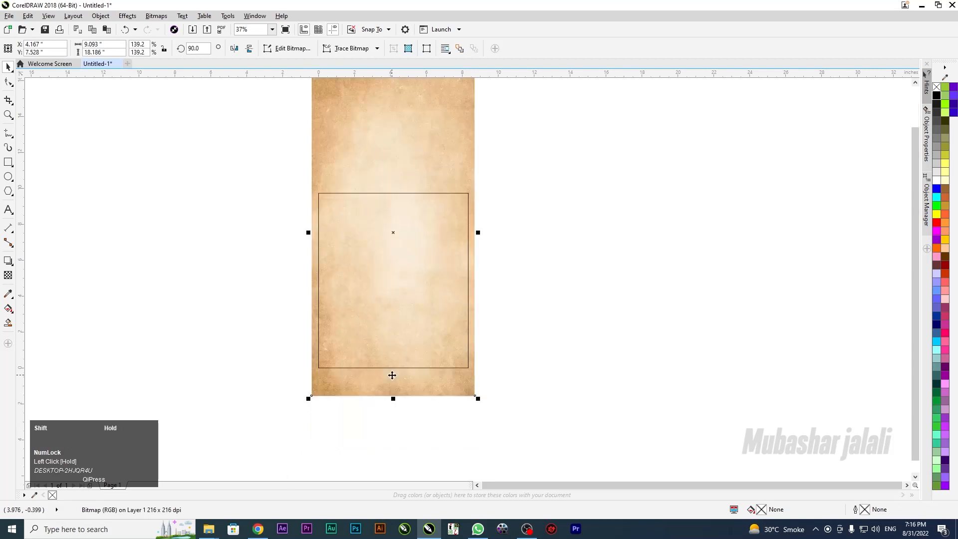
pyautogui.scroll(-1, 391, 360)
pyautogui.scroll(1, 401, 229)
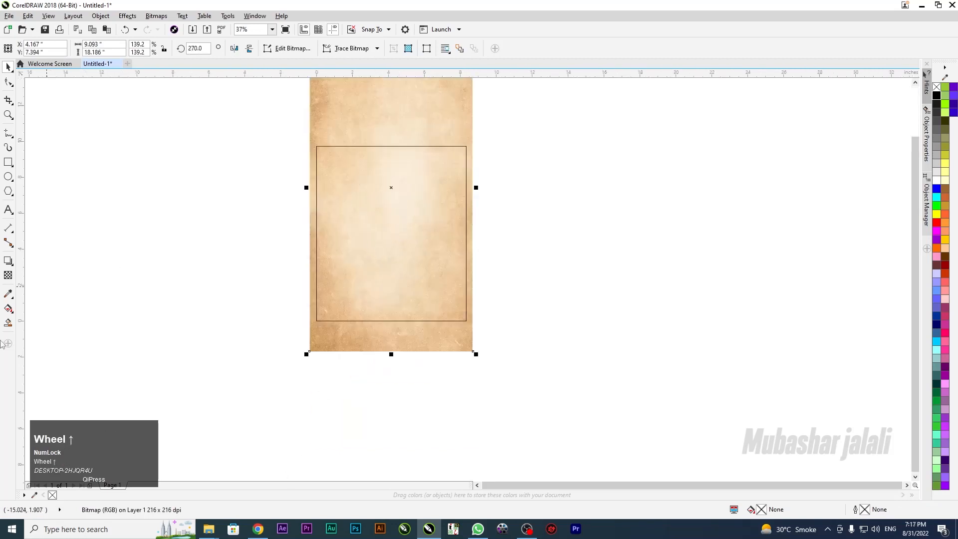
# Apply a vertical gradient transparency to the brown texture so it fades out towards the page's upper edge
pyautogui.click(8, 275)
pyautogui.moveTo(397, 216); pyautogui.dragTo(398, 138)
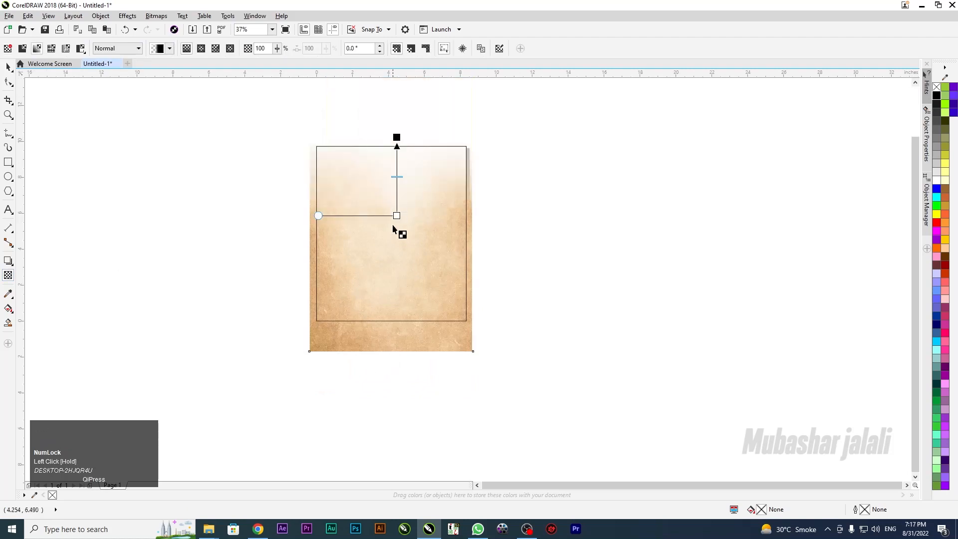
pyautogui.moveTo(397, 220); pyautogui.dragTo(397, 230)
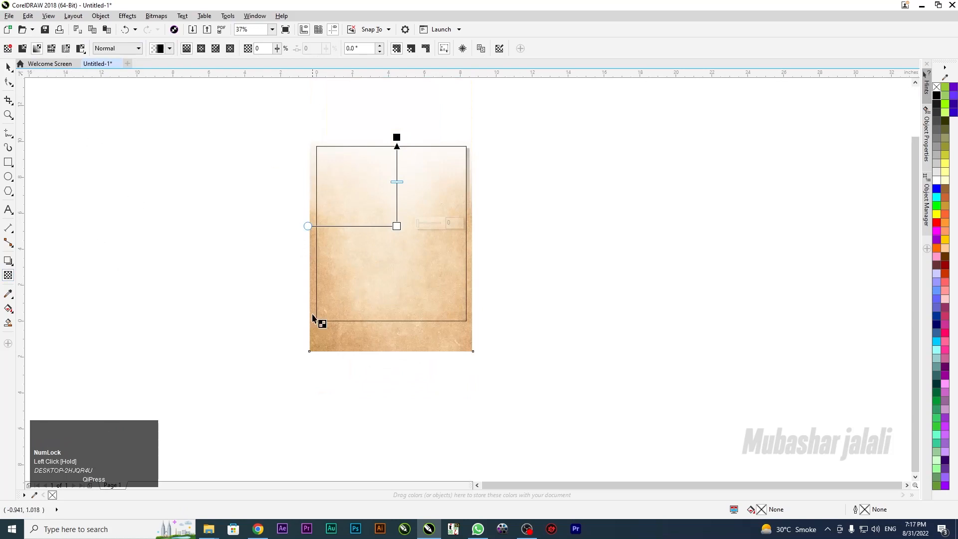
pyautogui.moveTo(396, 226); pyautogui.dragTo(396, 239)
pyautogui.click(8, 67)
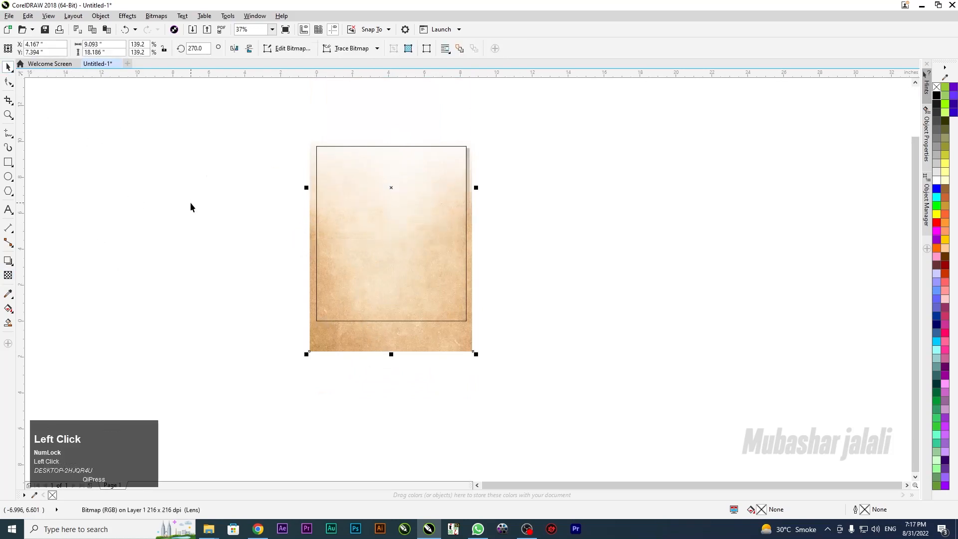
# PowerClip the faded texture inside the page-sized rectangle and remove the rectangle's outline
pyautogui.rightClick(388, 342)
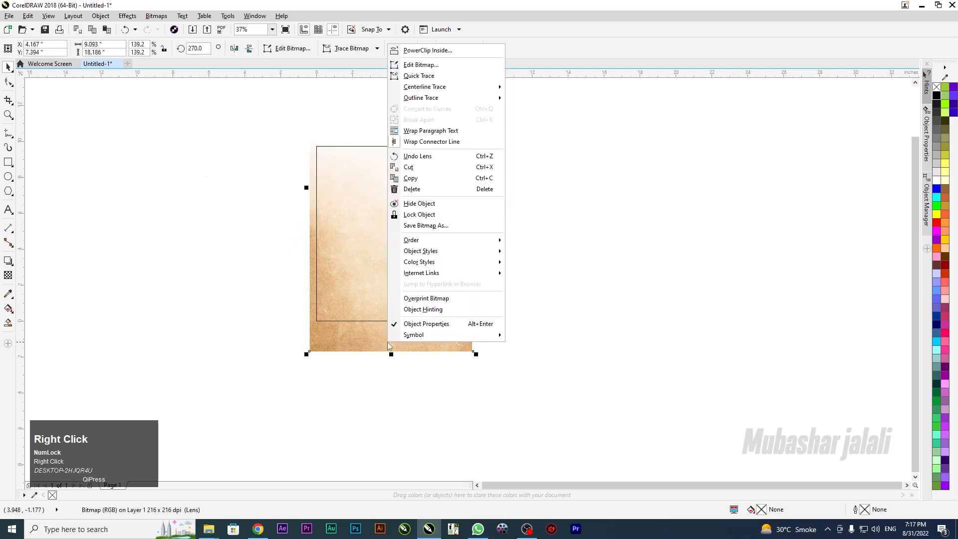
pyautogui.click(428, 51)
pyautogui.click(368, 222)
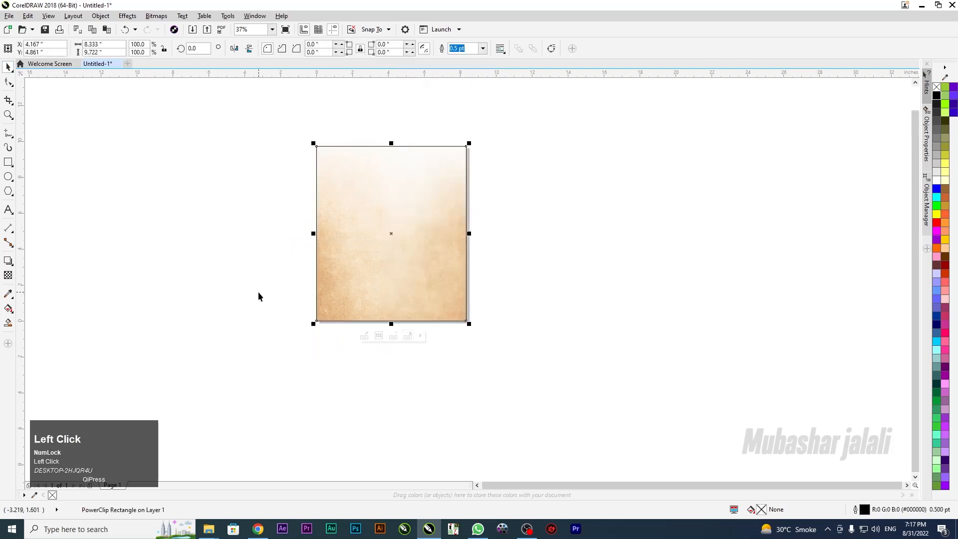
pyautogui.press('F4')
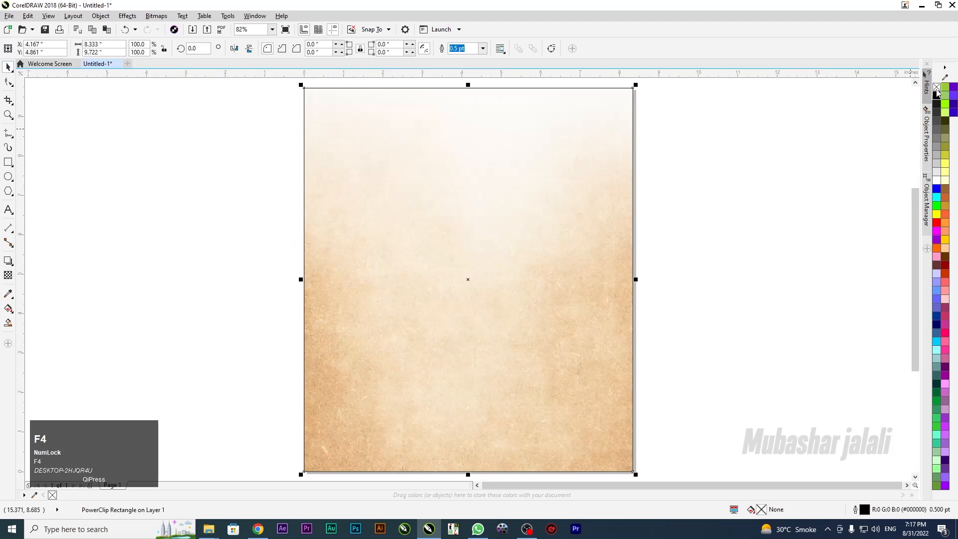
pyautogui.rightClick(935, 87)
pyautogui.click(809, 138)
# Lock the PowerClip background rectangle
pyautogui.click(426, 204)
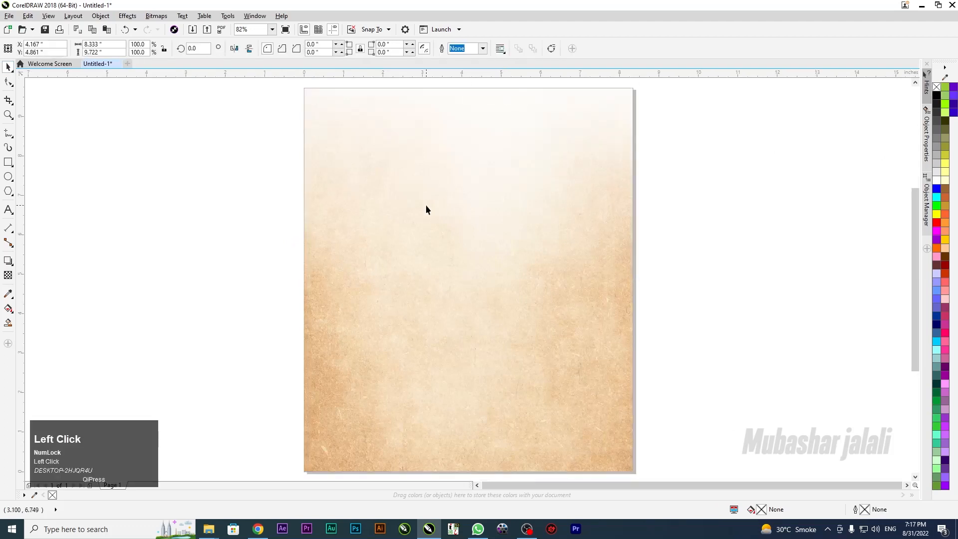
pyautogui.rightClick(439, 206)
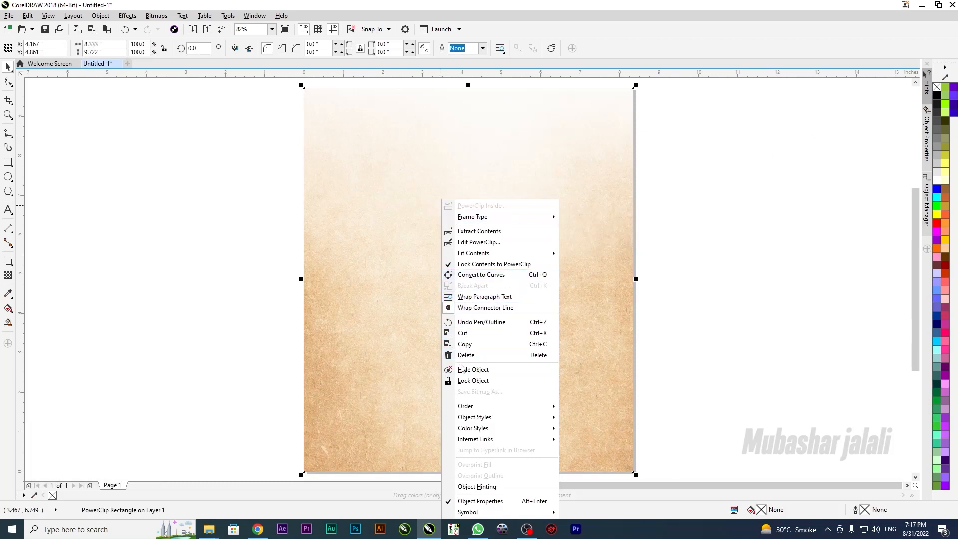
pyautogui.click(473, 381)
pyautogui.click(203, 353)
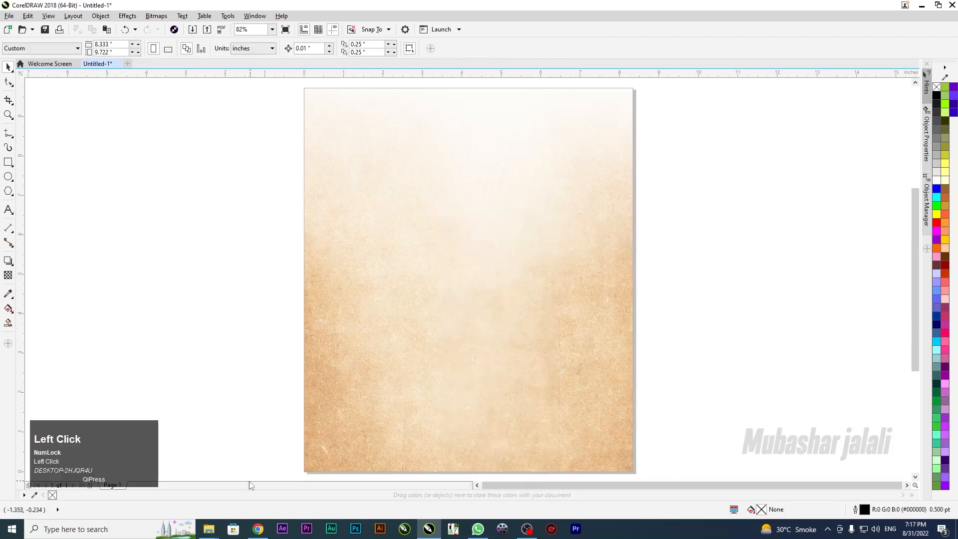
# Preview the black splatter image 1306084befaa46c0c68932e8fd1cb4dc from the 2post folder and import it beside the page
pyautogui.click(209, 529)
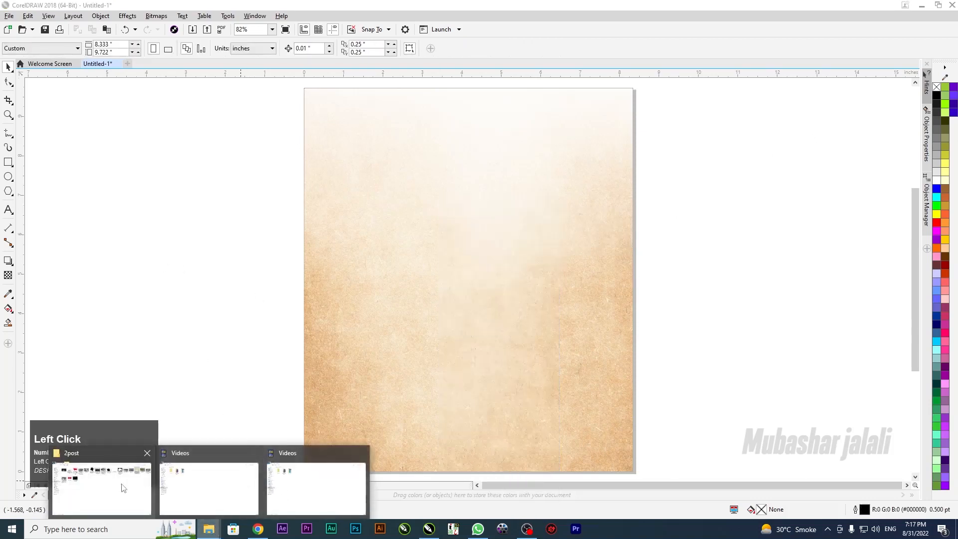
pyautogui.click(123, 488)
pyautogui.click(378, 71)
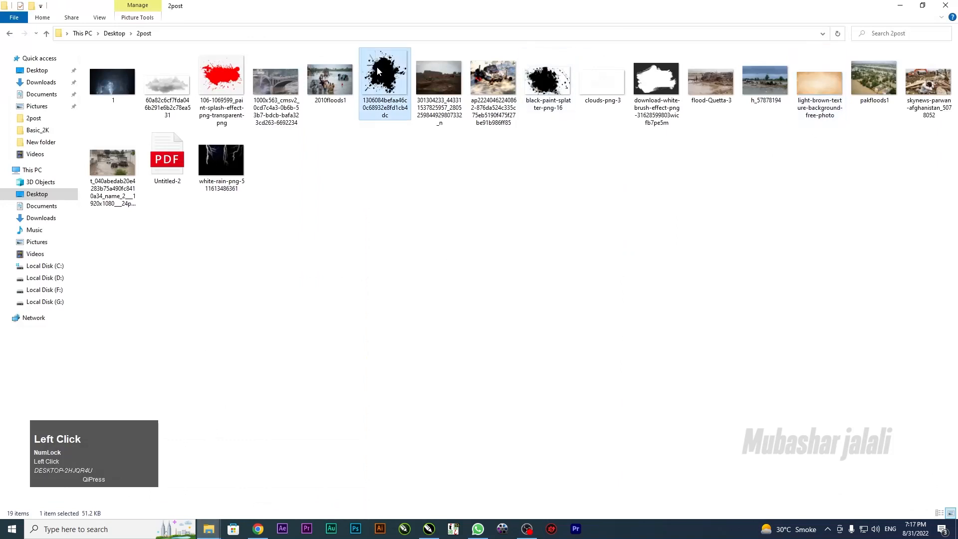
pyautogui.doubleClick(377, 71)
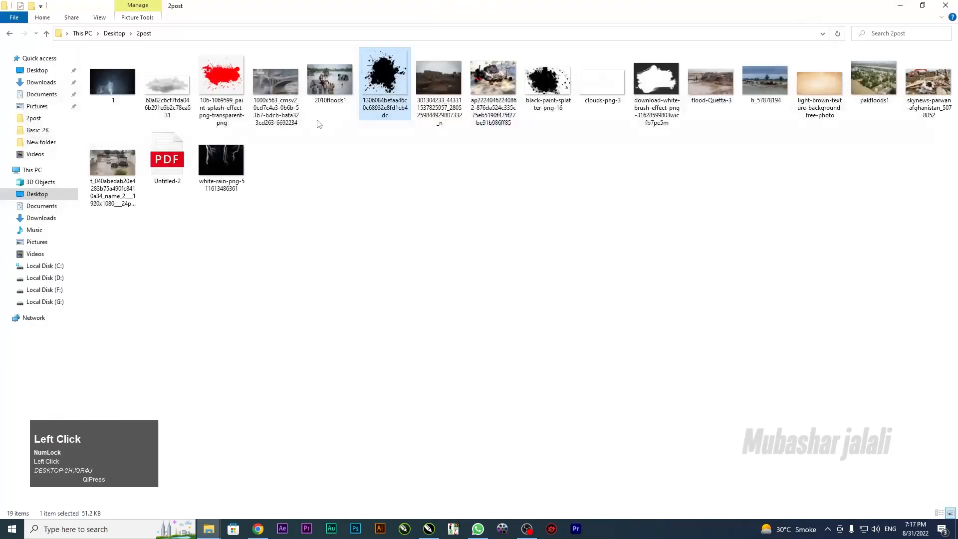
pyautogui.click(947, 8)
pyautogui.moveTo(398, 70); pyautogui.dragTo(142, 250)
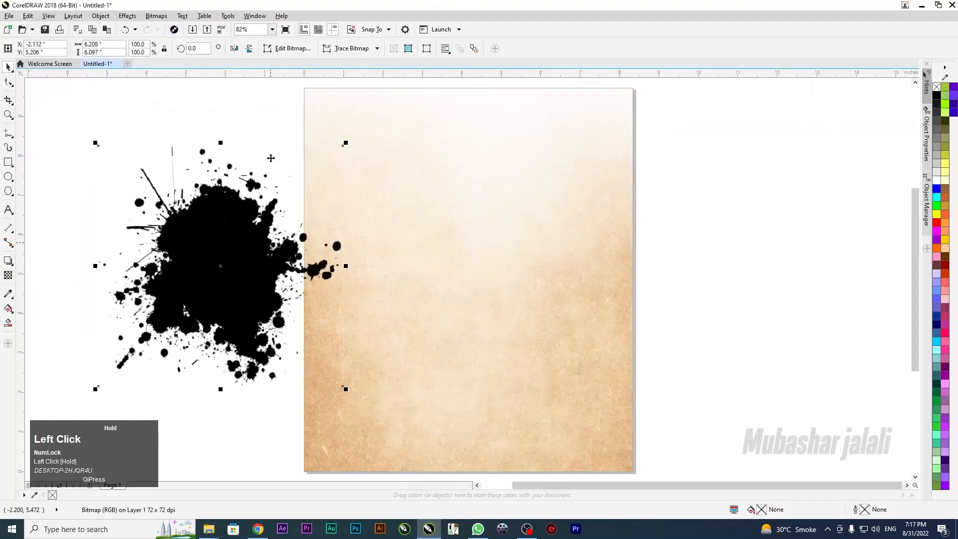
# Quick Trace the black splatter bitmap, move the traced vector clear of it and delete the original bitmap
pyautogui.click(366, 52)
pyautogui.click(385, 66)
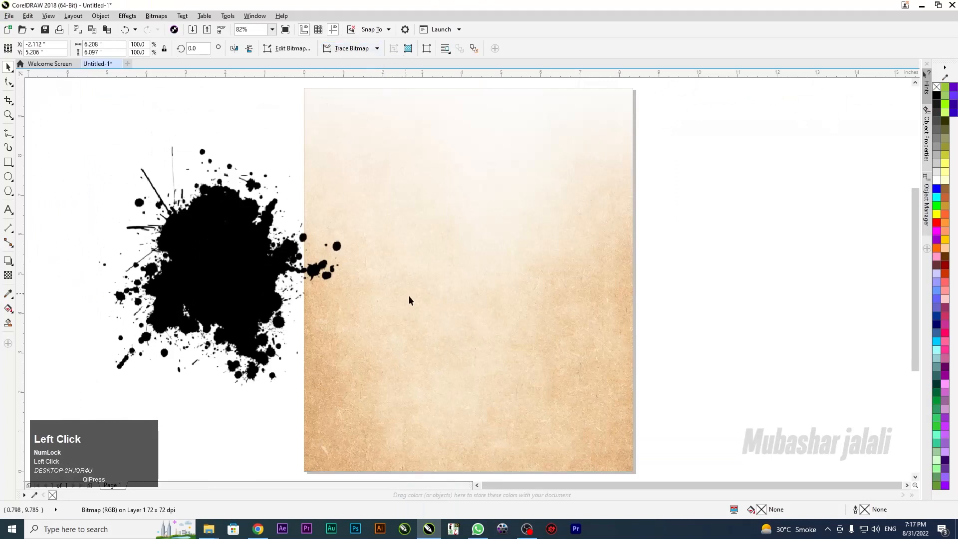
pyautogui.moveTo(242, 247)
pyautogui.mouseDown()
pyautogui.moveTo(725, 287)
pyautogui.moveTo(757, 257)
pyautogui.mouseUp()
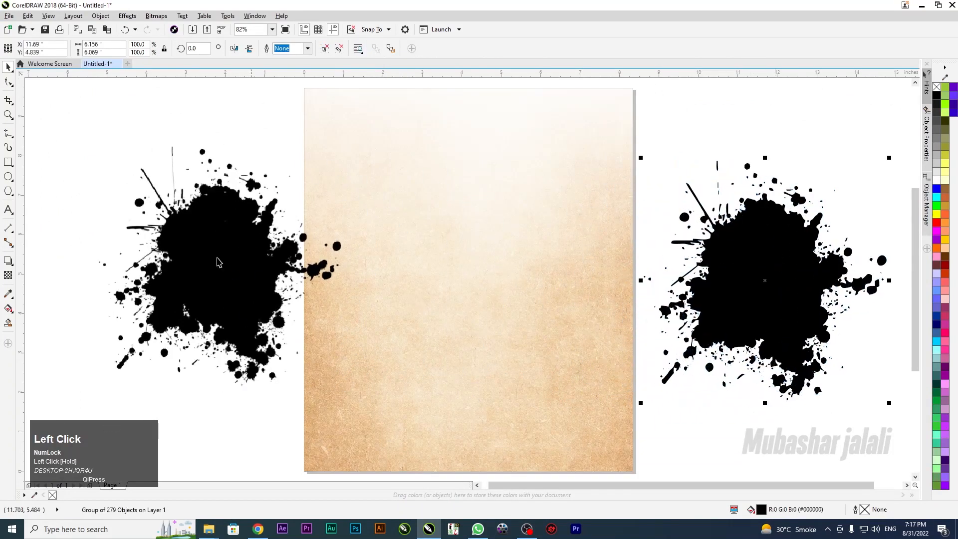
pyautogui.click(125, 246)
pyautogui.press('Delete')
# Move the traced splatter back across the page and fill it with orange #FF9933
pyautogui.moveTo(727, 272); pyautogui.dragTo(235, 235)
pyautogui.click(945, 224)
pyautogui.moveTo(322, 265); pyautogui.dragTo(252, 261)
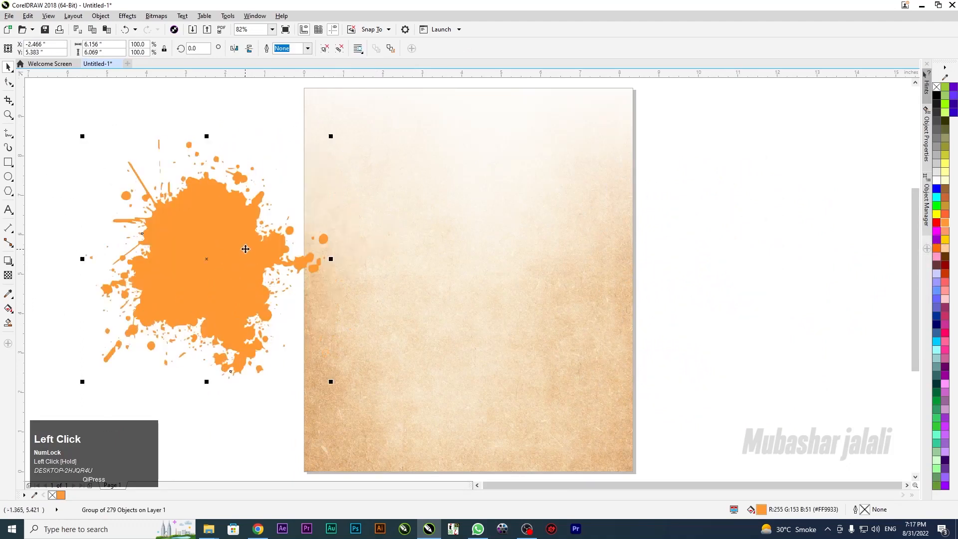
# Ungroup and weld the orange splatter into one curve, then place it mid-page scaled to about 5.8 by 5.7 inches
pyautogui.click(340, 48)
pyautogui.click(286, 49)
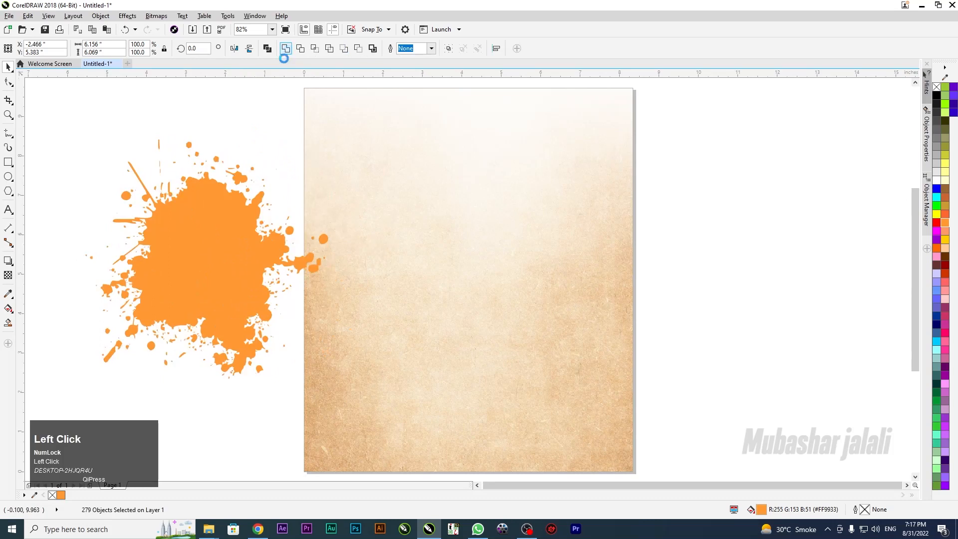
pyautogui.moveTo(193, 324); pyautogui.dragTo(448, 334)
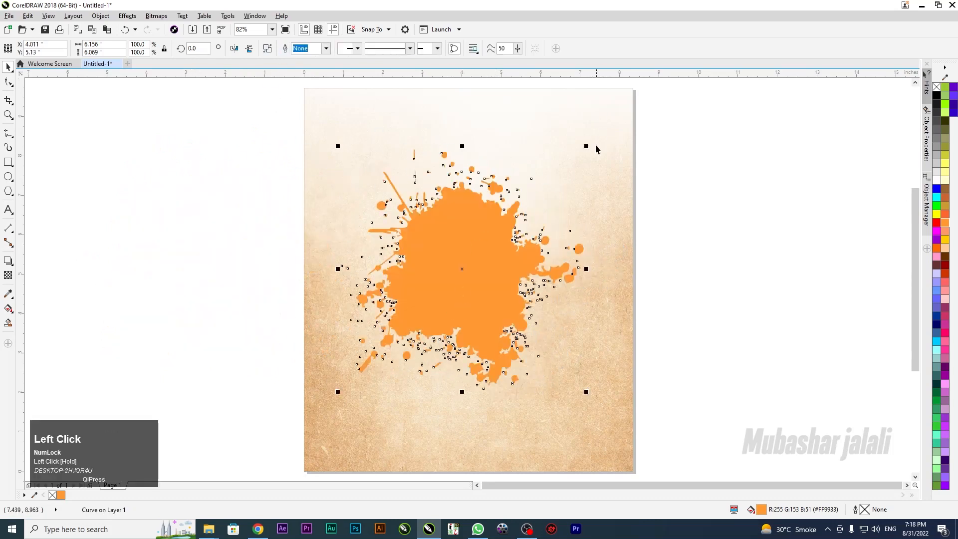
pyautogui.moveTo(589, 145); pyautogui.dragTo(588, 152)
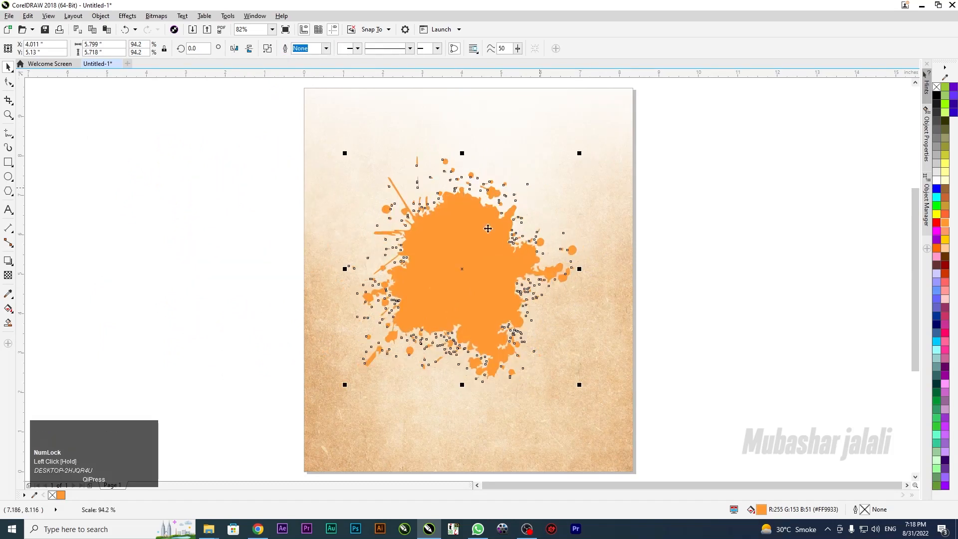
pyautogui.moveTo(209, 532)
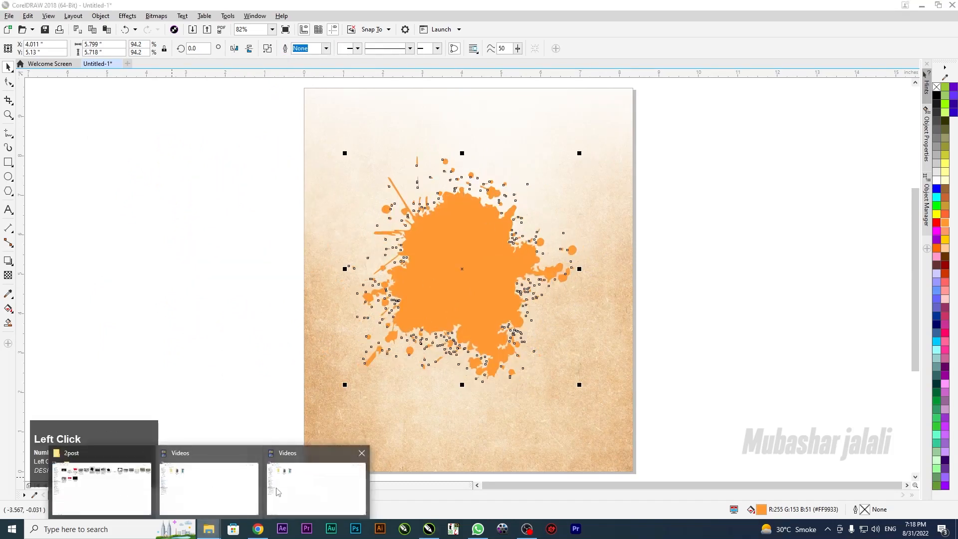
pyautogui.click(100, 487)
pyautogui.moveTo(244, 73)
pyautogui.mouseDown()
pyautogui.moveTo(336, 435)
pyautogui.moveTo(404, 514)
pyautogui.moveTo(426, 519)
pyautogui.moveTo(124, 252)
pyautogui.moveTo(140, 220)
pyautogui.moveTo(521, 278)
pyautogui.moveTo(560, 272)
pyautogui.mouseUp()
pyautogui.scroll(-2, 190, 225)
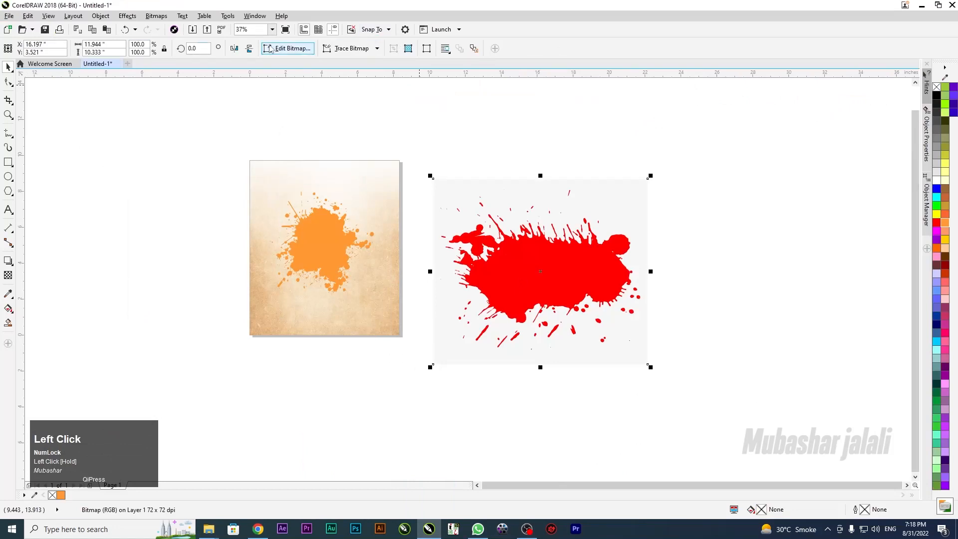
pyautogui.click(249, 48)
pyautogui.moveTo(575, 247); pyautogui.dragTo(576, 248)
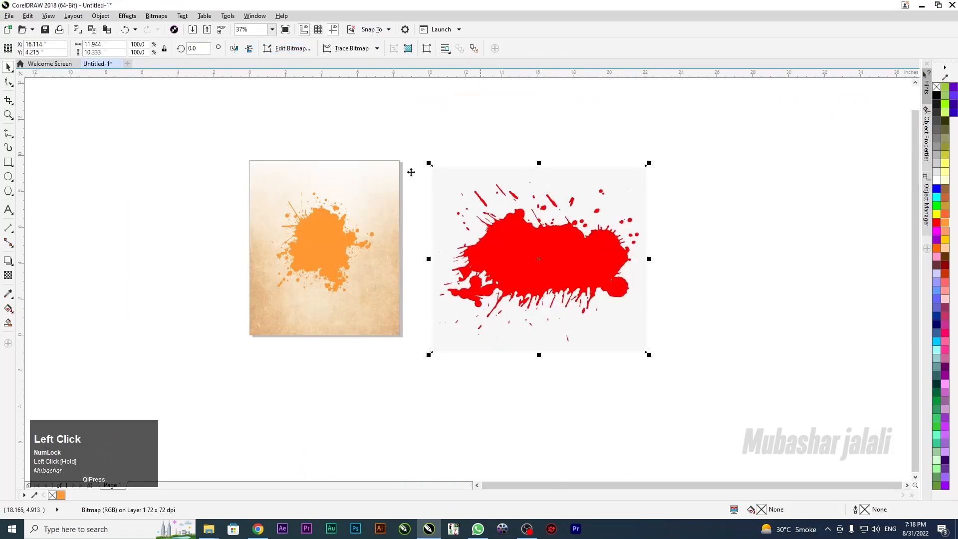
# Outline-trace the red splash bitmap as Line Art, move the traced vector clear of it and delete the original bitmap
pyautogui.click(346, 51)
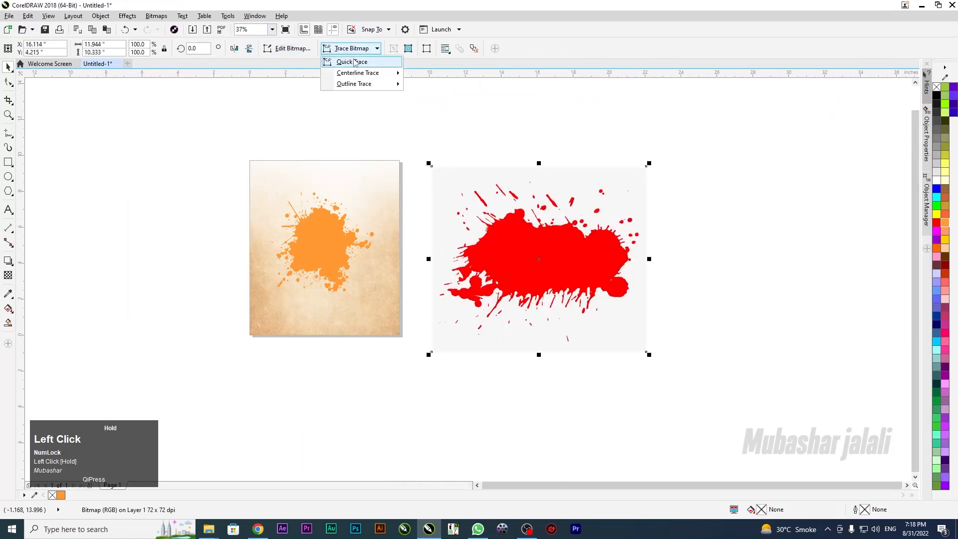
pyautogui.moveTo(370, 84)
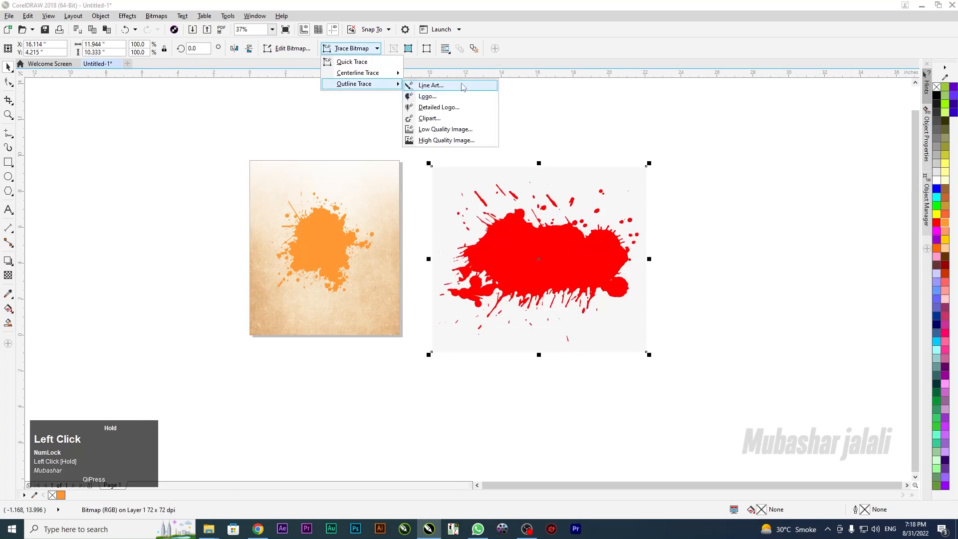
pyautogui.click(464, 88)
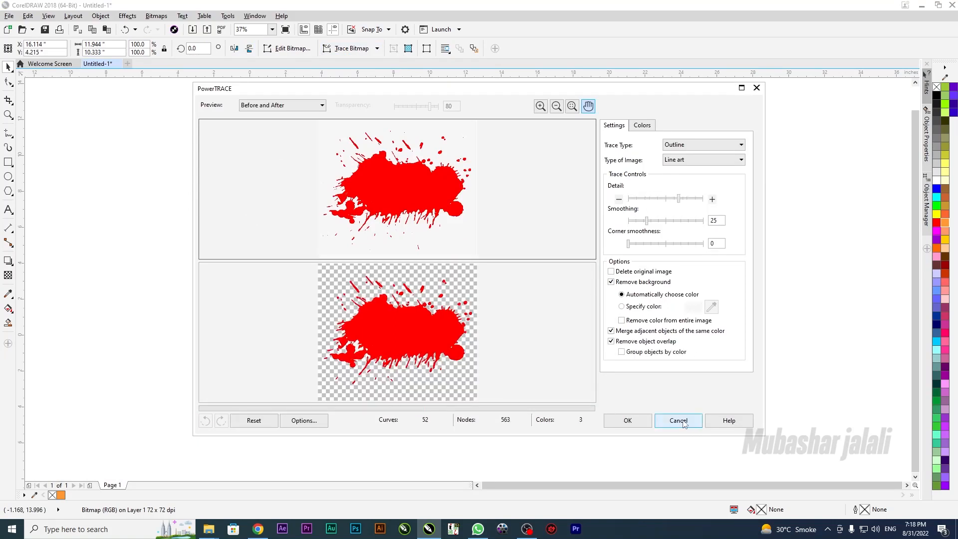
pyautogui.click(628, 421)
pyautogui.moveTo(509, 250)
pyautogui.mouseDown()
pyautogui.moveTo(774, 267)
pyautogui.moveTo(781, 252)
pyautogui.mouseUp()
pyautogui.click(610, 310)
pyautogui.press('Delete')
# Move the orange splatter off the page to its right side and bring the traced red splash next to it
pyautogui.moveTo(331, 240); pyautogui.dragTo(516, 248)
pyautogui.click(877, 230)
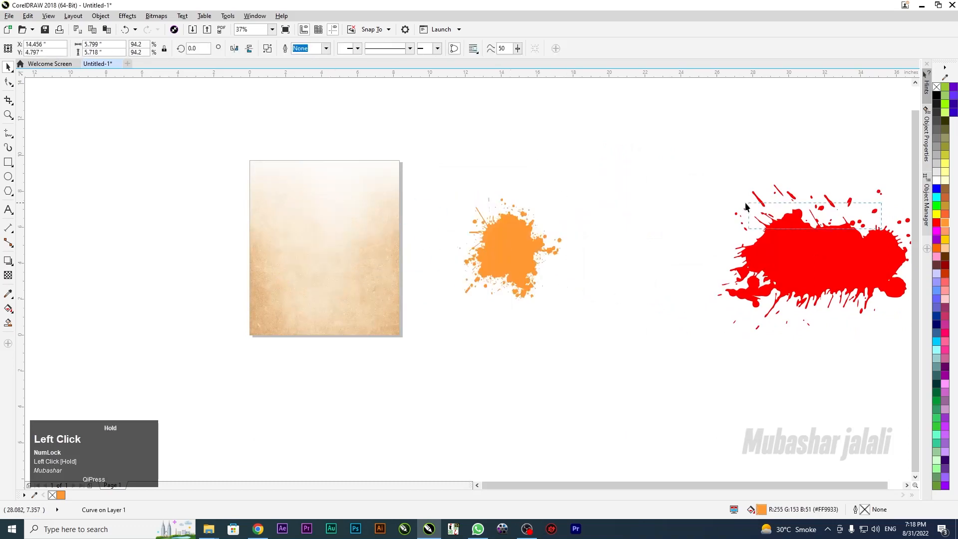
pyautogui.moveTo(778, 258); pyautogui.dragTo(690, 232)
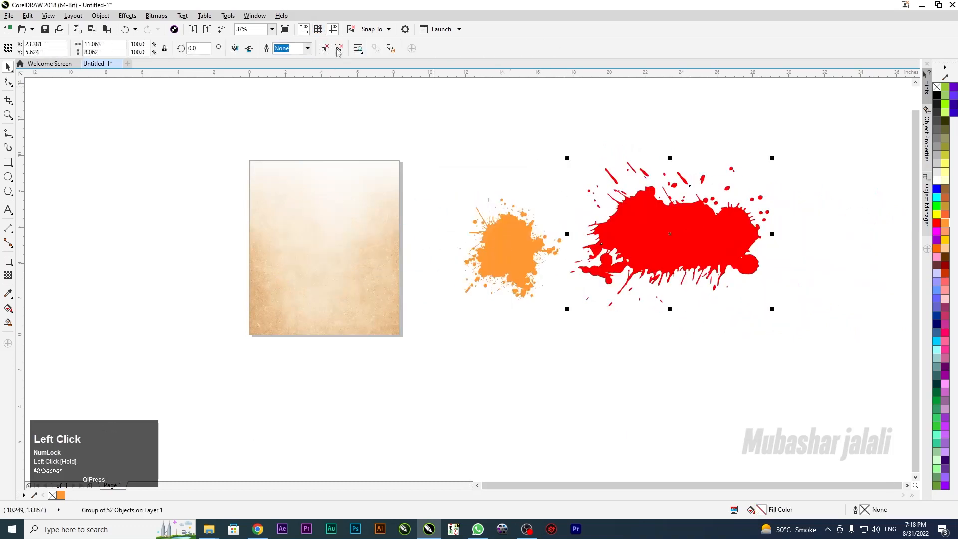
# Ungroup the traced red splash completely, combine it into one curve and fill it with yellow #FFCC00
pyautogui.click(338, 50)
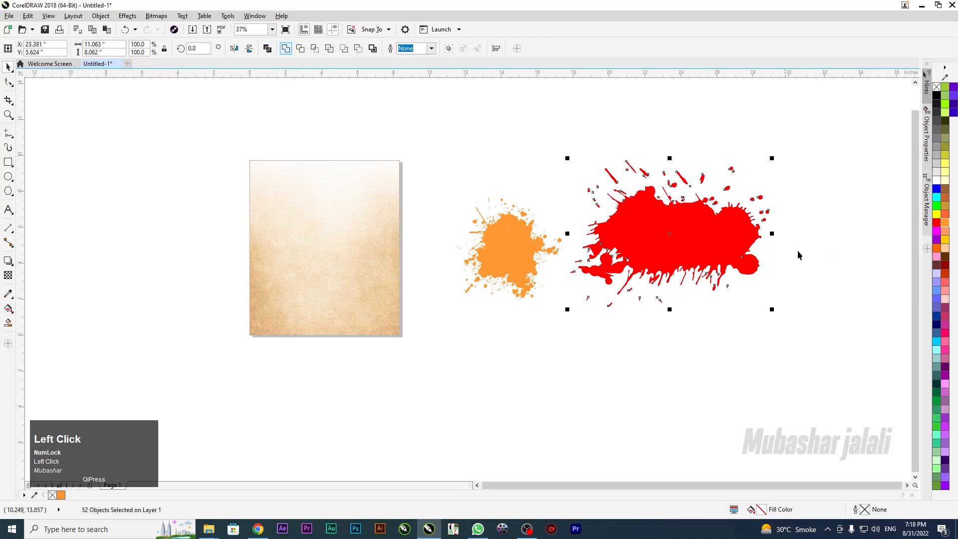
pyautogui.hotkey('ctrl', 'l')
pyautogui.click(945, 240)
# Place the yellow splash mid-page, scaled to 63% at about 7 by 5.1 inches, leaving the orange splatter beside the page
pyautogui.moveTo(693, 242); pyautogui.dragTo(691, 312)
pyautogui.moveTo(505, 252); pyautogui.dragTo(511, 277)
pyautogui.moveTo(636, 300); pyautogui.dragTo(404, 212)
pyautogui.moveTo(415, 173); pyautogui.dragTo(424, 253)
pyautogui.scroll(4, 281, 280)
pyautogui.scroll(-2, 402, 231)
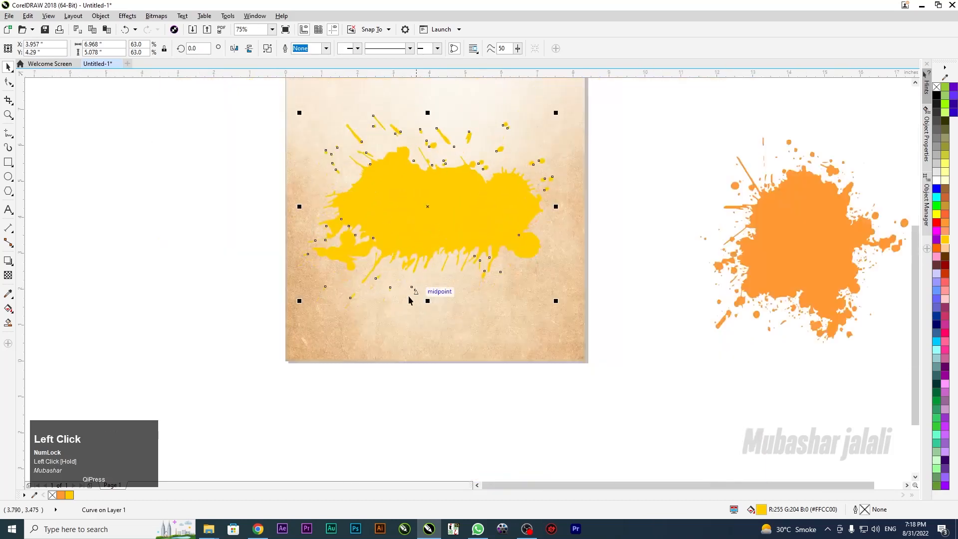
pyautogui.moveTo(403, 239); pyautogui.dragTo(404, 221)
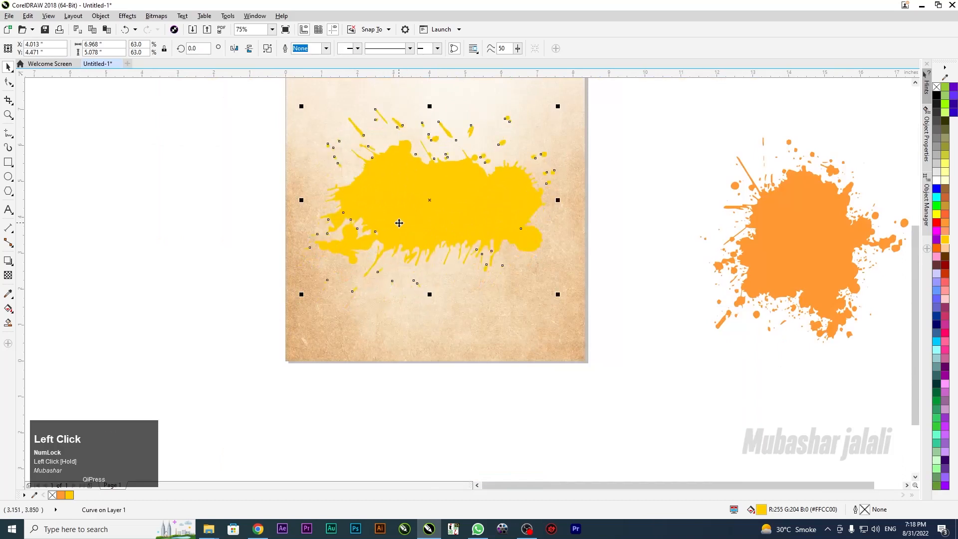
pyautogui.moveTo(400, 222); pyautogui.dragTo(378, 266)
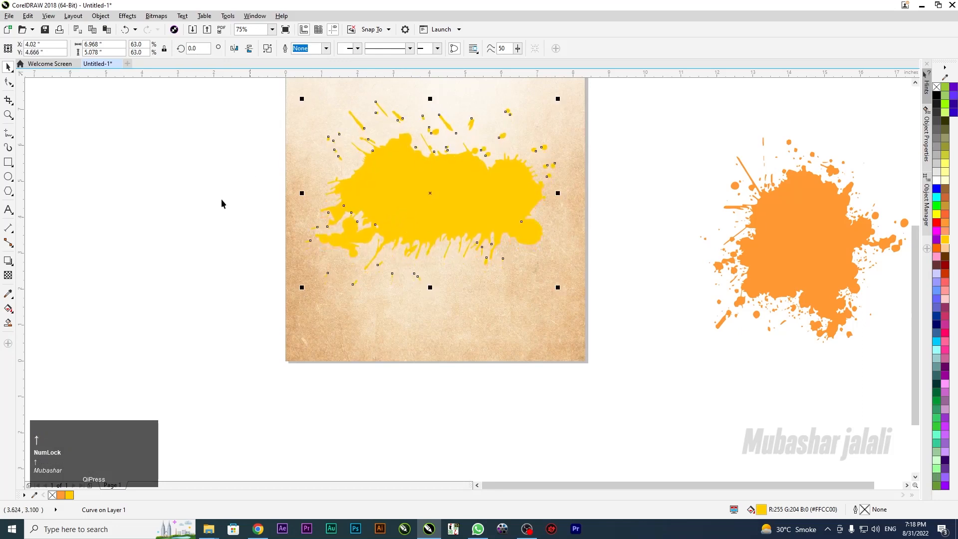
# Preview the photo skynews-parwan-afghanistan_5078052 from the 2post folder and import it to the left of the page
pyautogui.click(209, 529)
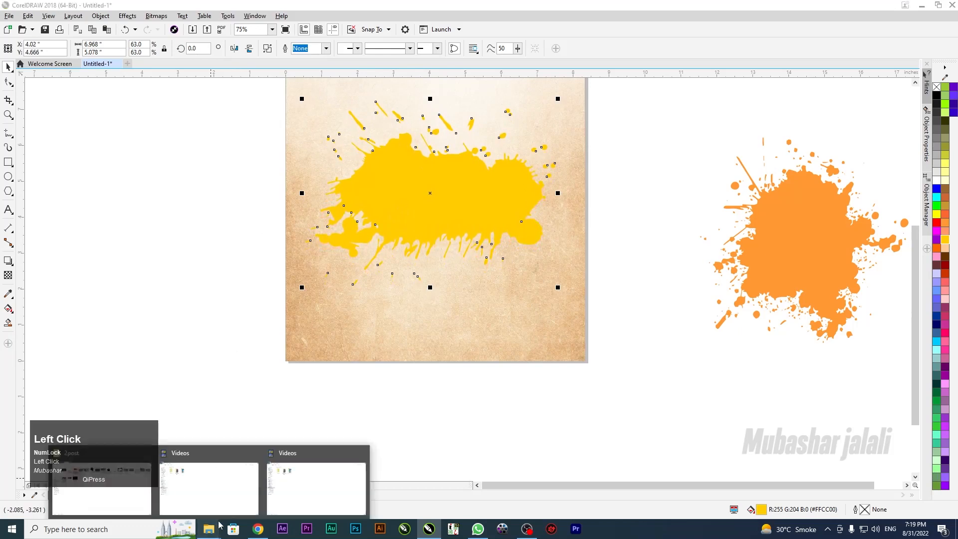
pyautogui.click(88, 478)
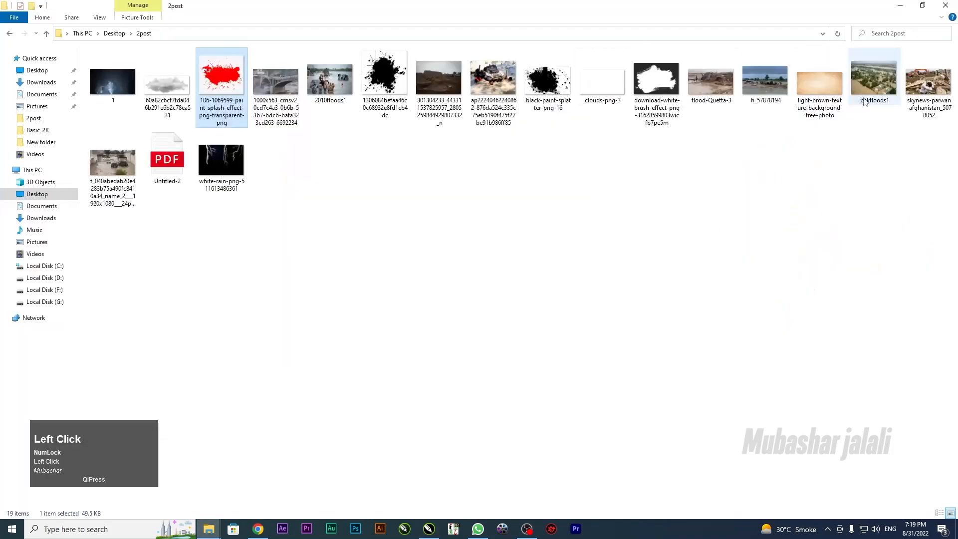
pyautogui.click(937, 92)
pyautogui.doubleClick(937, 92)
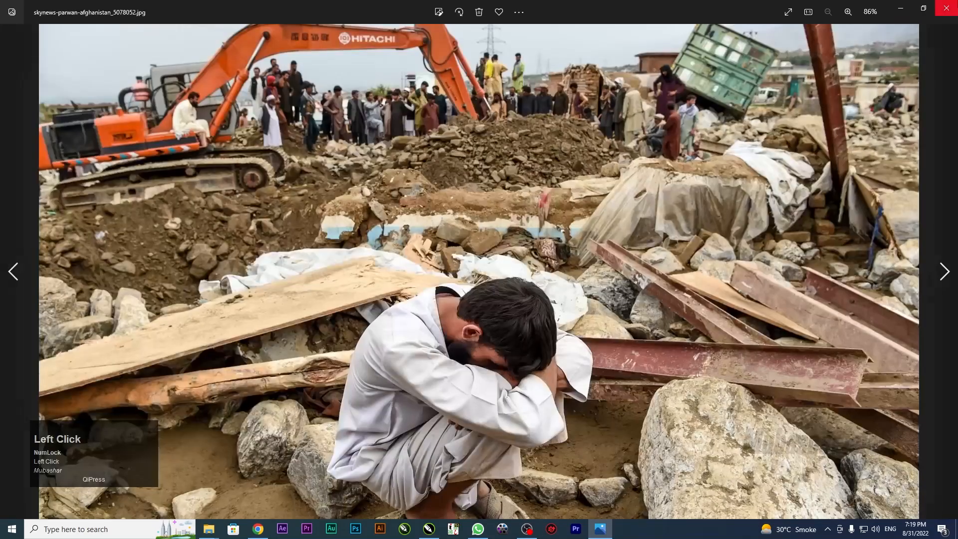
pyautogui.click(946, 7)
pyautogui.moveTo(916, 88); pyautogui.dragTo(394, 283)
pyautogui.scroll(-2, 266, 326)
pyautogui.hotkey('ctrl', 'z')
pyautogui.moveTo(258, 323); pyautogui.dragTo(216, 286)
pyautogui.moveTo(209, 532)
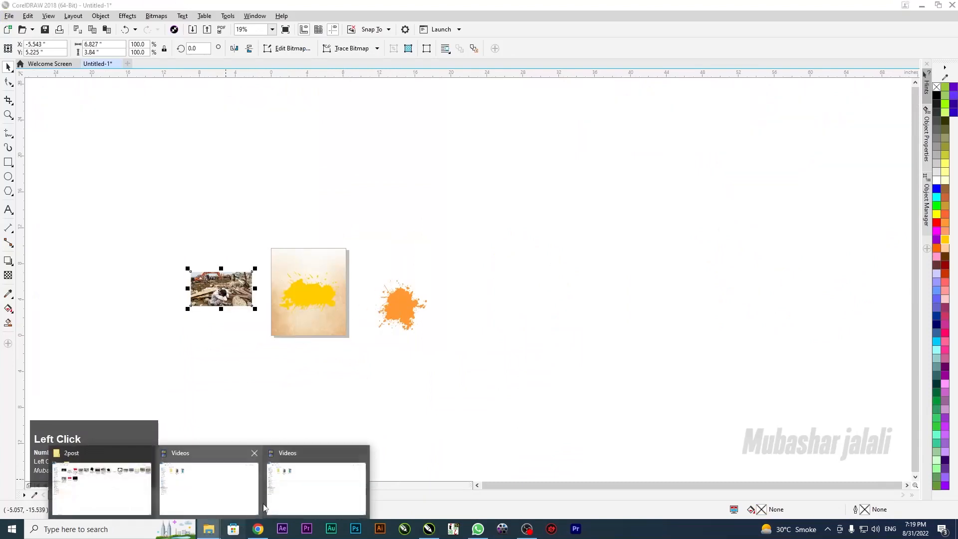
pyautogui.click(75, 469)
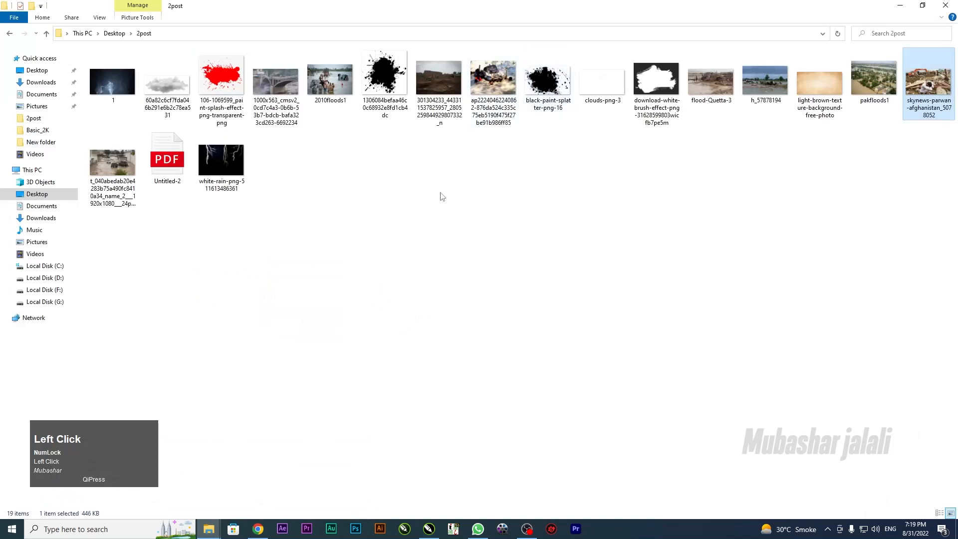
pyautogui.moveTo(493, 83); pyautogui.dragTo(232, 311)
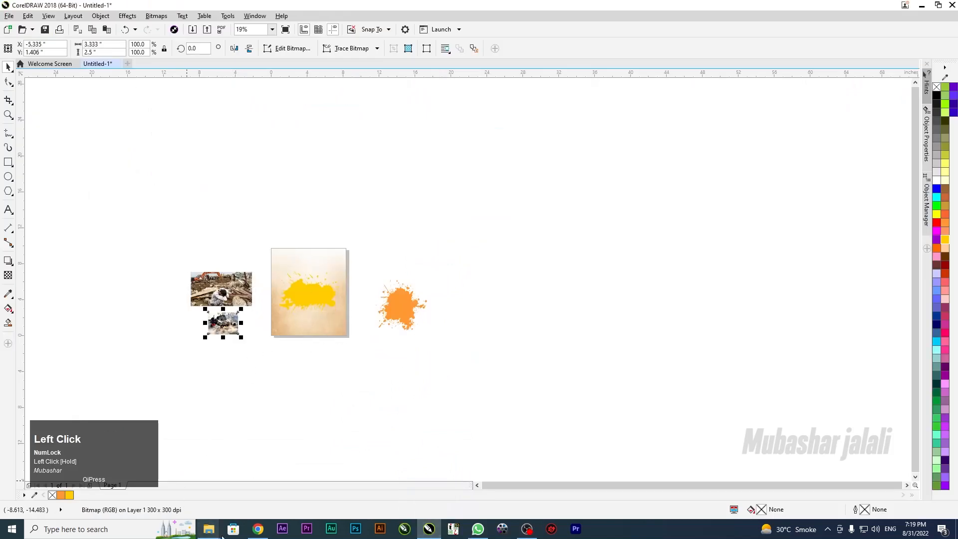
# Preview the flooded street photo with submerged cars and the photo 2010floods1 in the 2post folder
pyautogui.moveTo(205, 535)
pyautogui.click(90, 477)
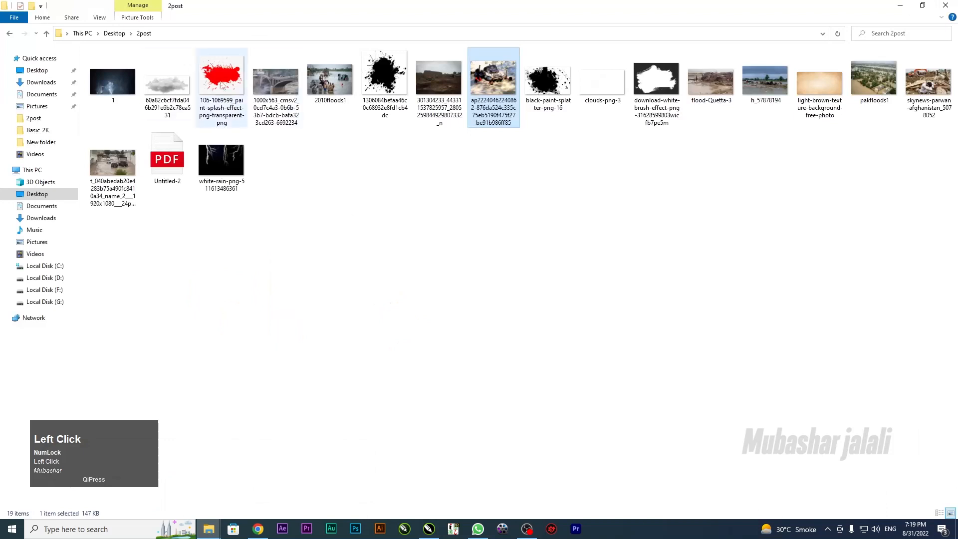
pyautogui.doubleClick(98, 167)
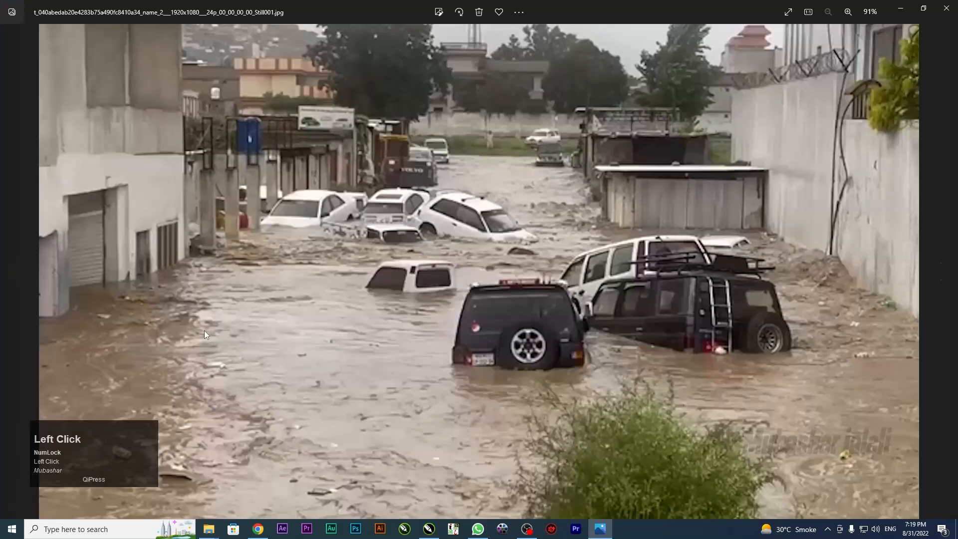
pyautogui.click(848, 12)
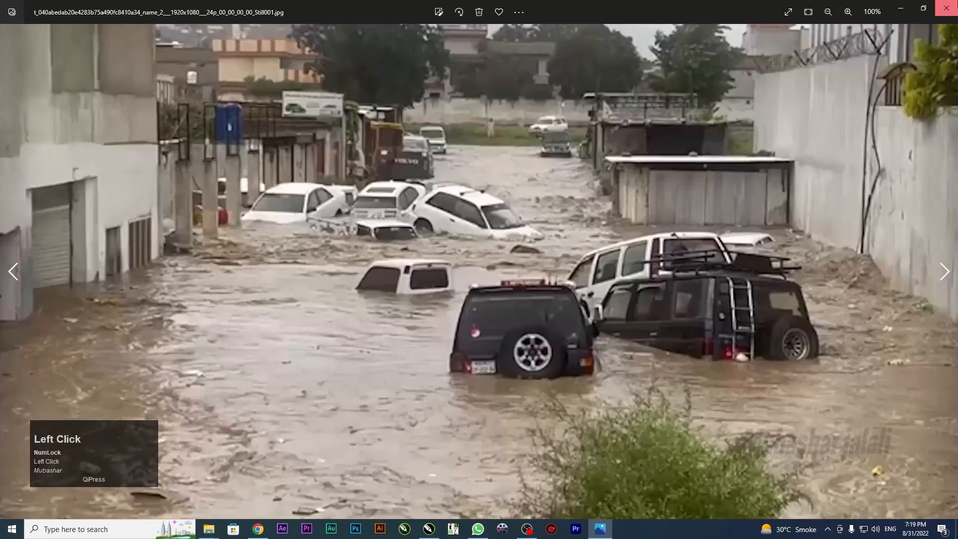
pyautogui.click(947, 8)
pyautogui.doubleClick(343, 82)
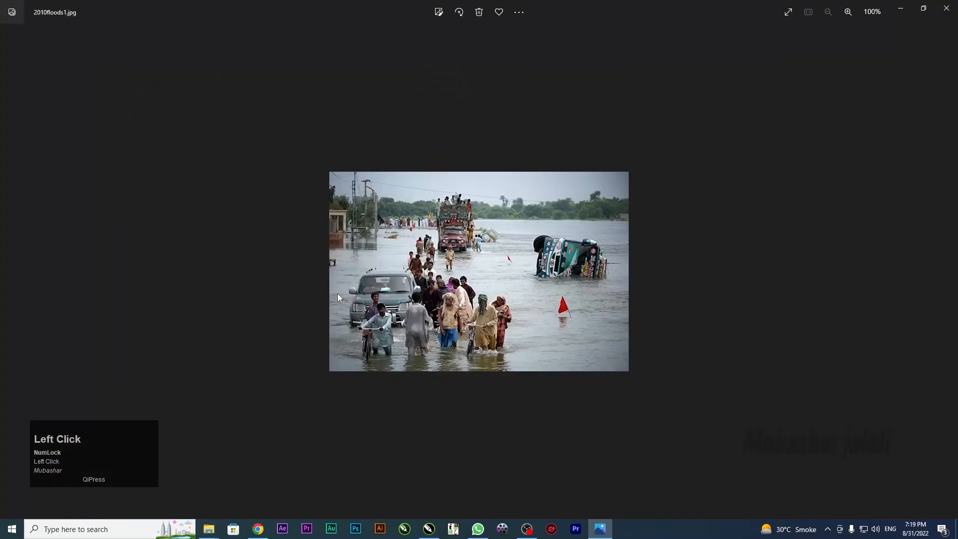
pyautogui.click(946, 8)
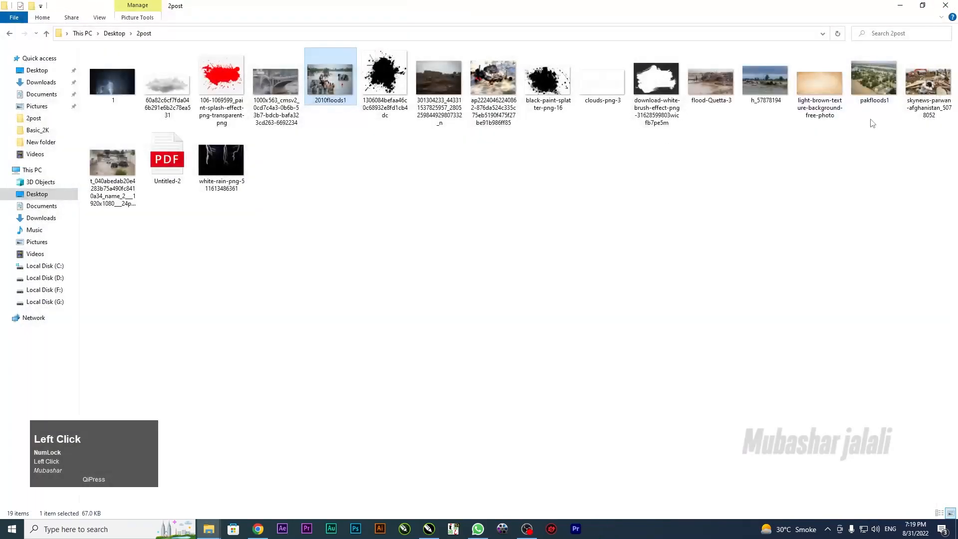
# Preview the ruined brick house photo and flood-Quetta-3, and import the ruined house photo below the rubble photo
pyautogui.click(451, 100)
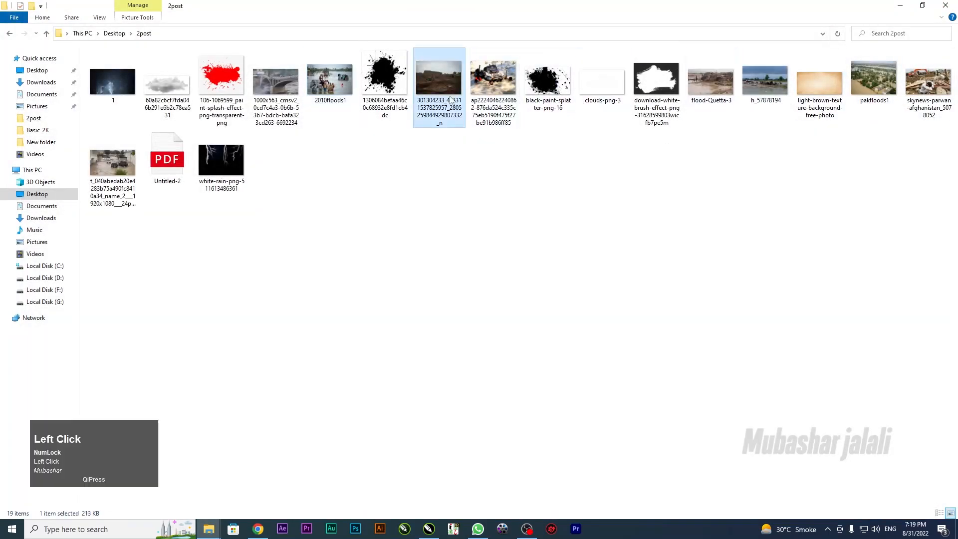
pyautogui.doubleClick(450, 100)
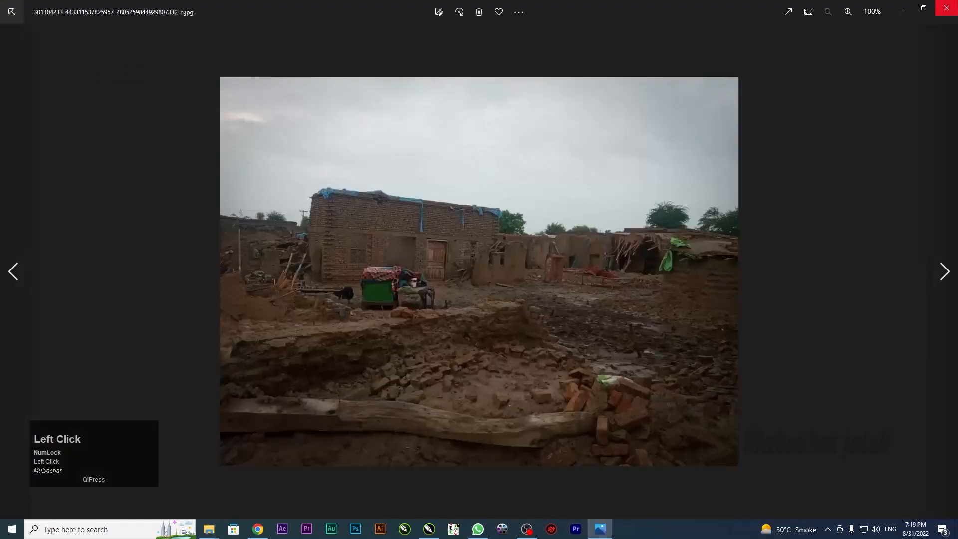
pyautogui.click(947, 8)
pyautogui.doubleClick(706, 86)
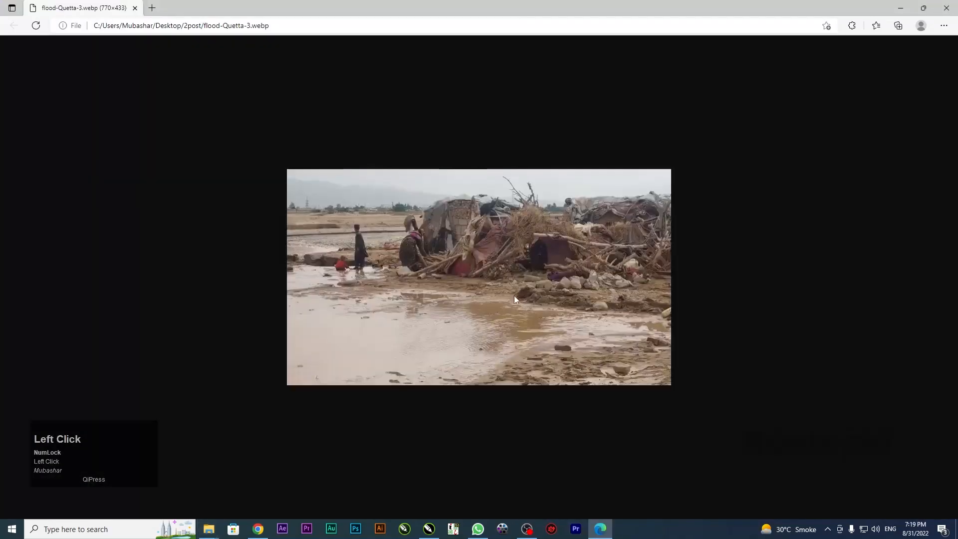
pyautogui.click(947, 8)
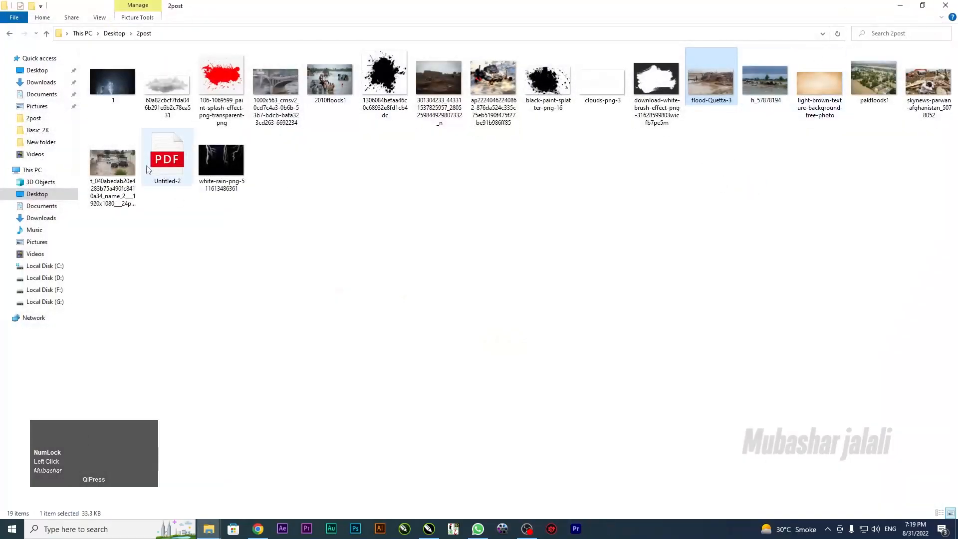
pyautogui.moveTo(322, 79); pyautogui.dragTo(190, 327)
pyautogui.press('F4')
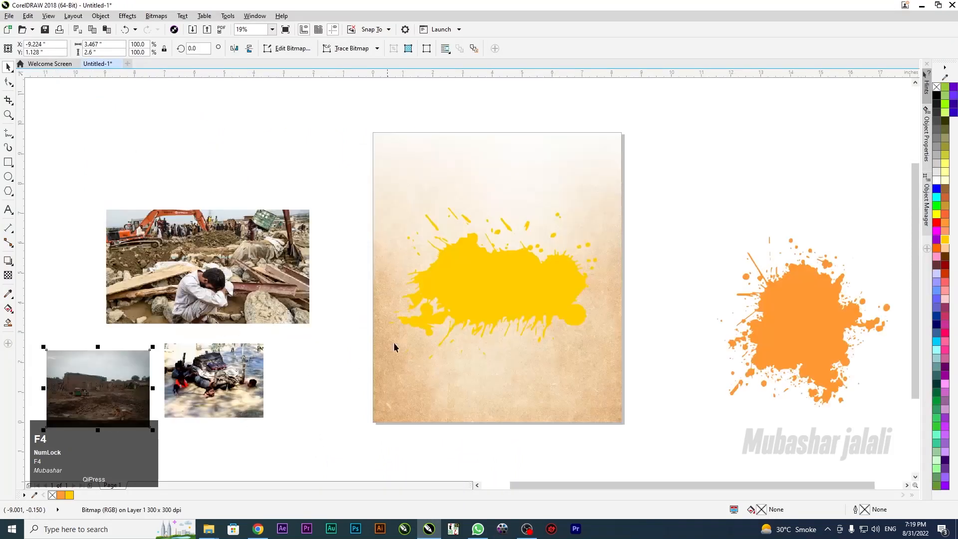
# PowerClip the excavator rubble photo inside the yellow splash on the page and remove the splash's fill
pyautogui.moveTo(837, 342); pyautogui.dragTo(851, 220)
pyautogui.moveTo(181, 256); pyautogui.dragTo(205, 199)
pyautogui.rightClick(205, 198)
pyautogui.click(252, 204)
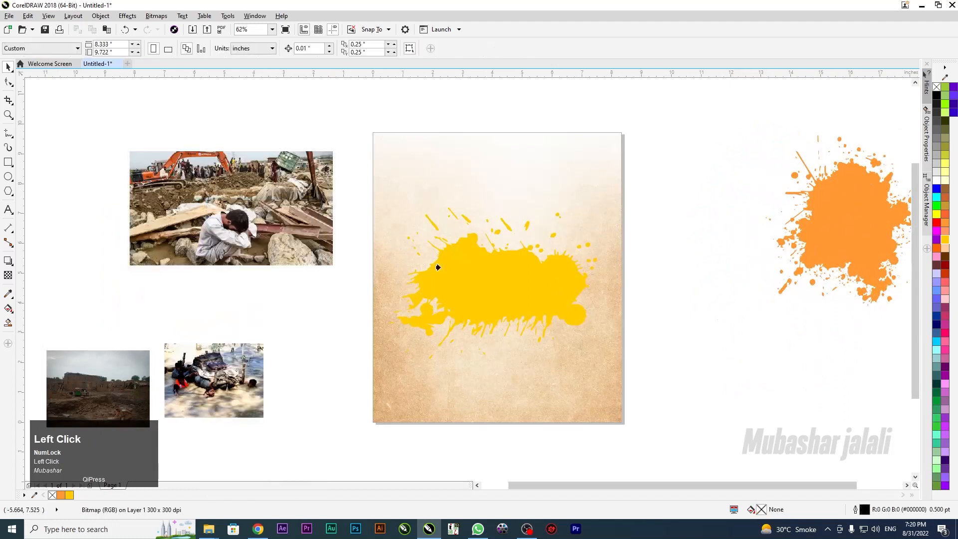
pyautogui.click(485, 283)
pyautogui.scroll(1, 491, 305)
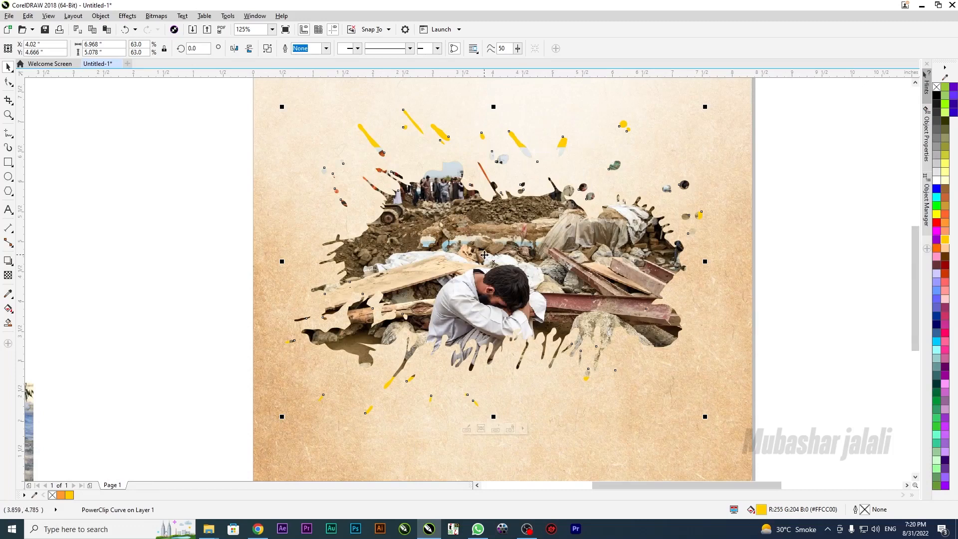
pyautogui.click(936, 89)
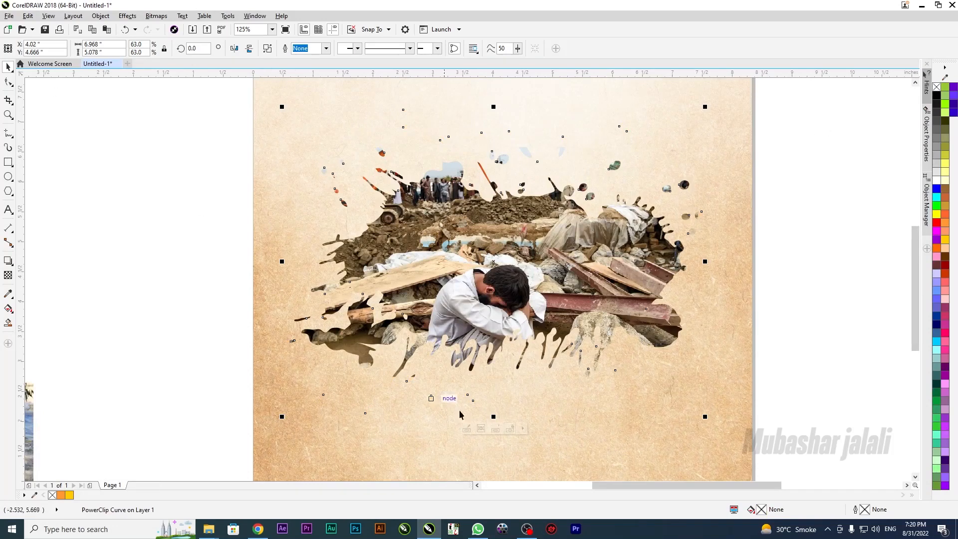
# Edit the splash's PowerClip contents, shift the rubble photo slightly up and to the right, and finish editing
pyautogui.click(467, 430)
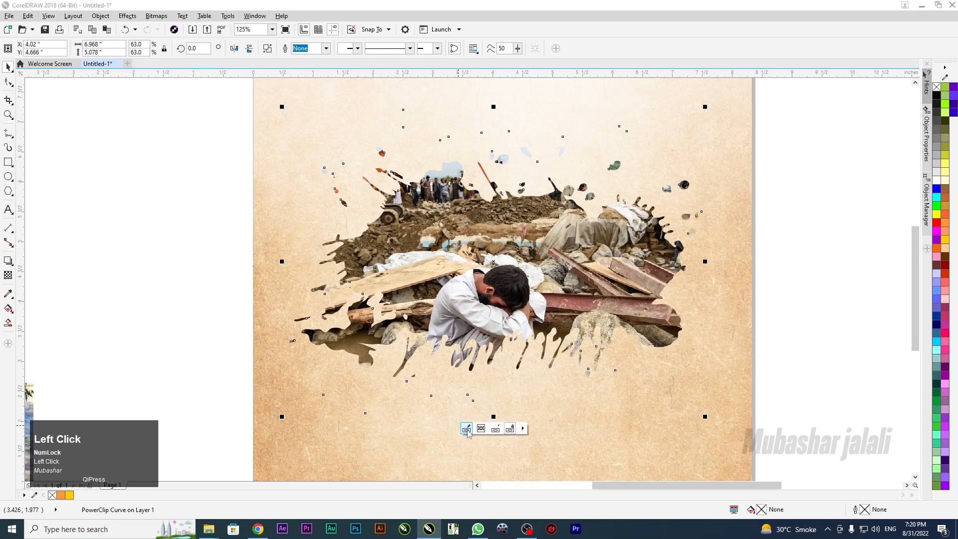
pyautogui.click(306, 314)
pyautogui.moveTo(307, 359); pyautogui.dragTo(307, 350)
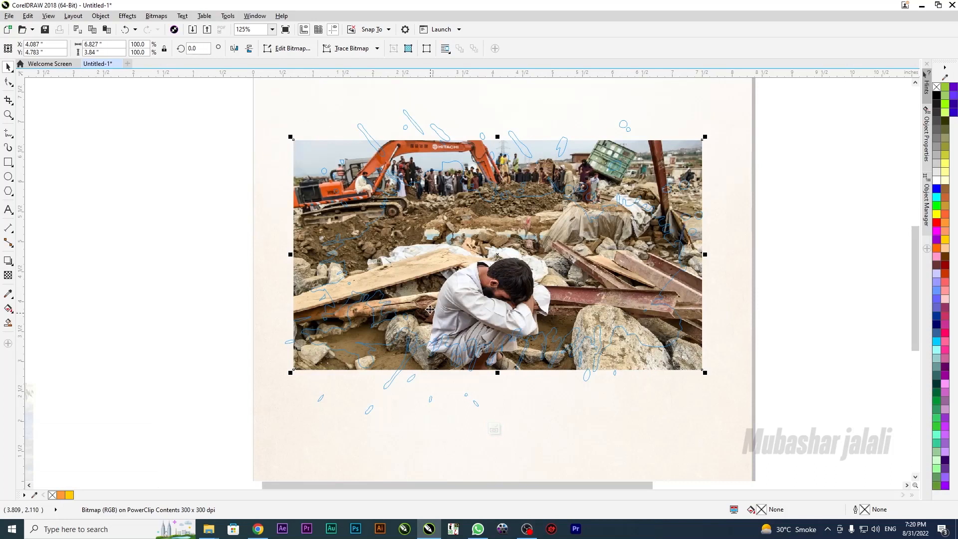
pyautogui.click(495, 430)
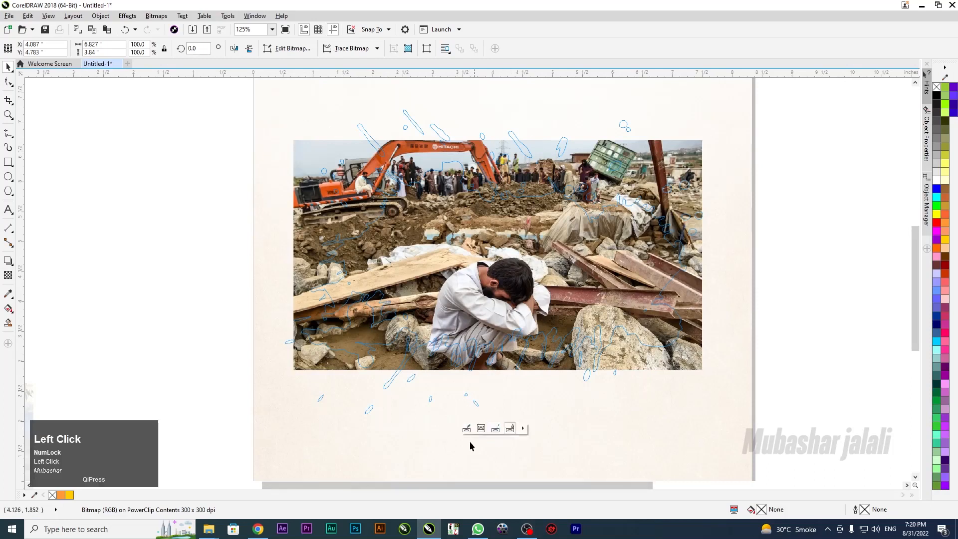
pyautogui.click(329, 304)
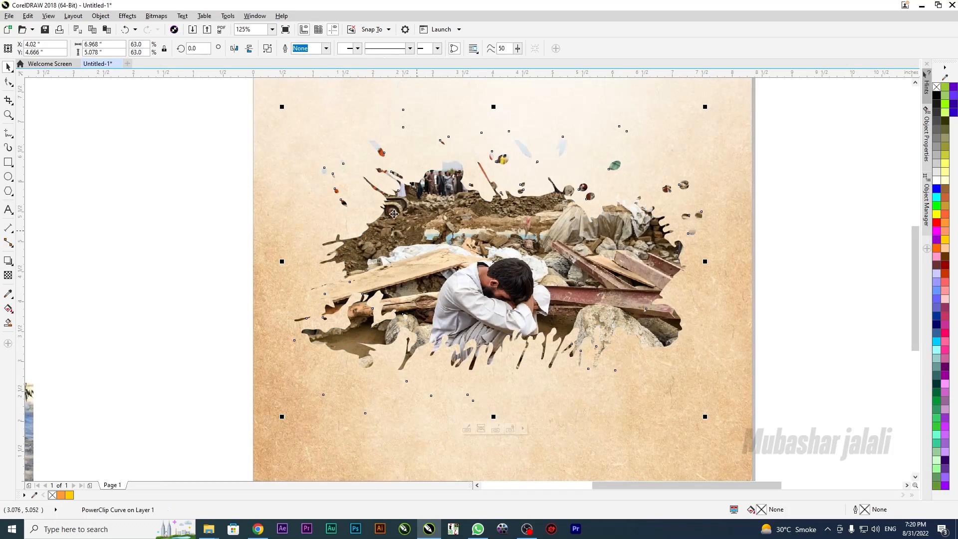
# Duplicate the clipped rubble splash beside the page, scale the copy to 42.4%, and rotate it 180 degrees
pyautogui.scroll(-5, 412, 228)
pyautogui.scroll(3, 449, 234)
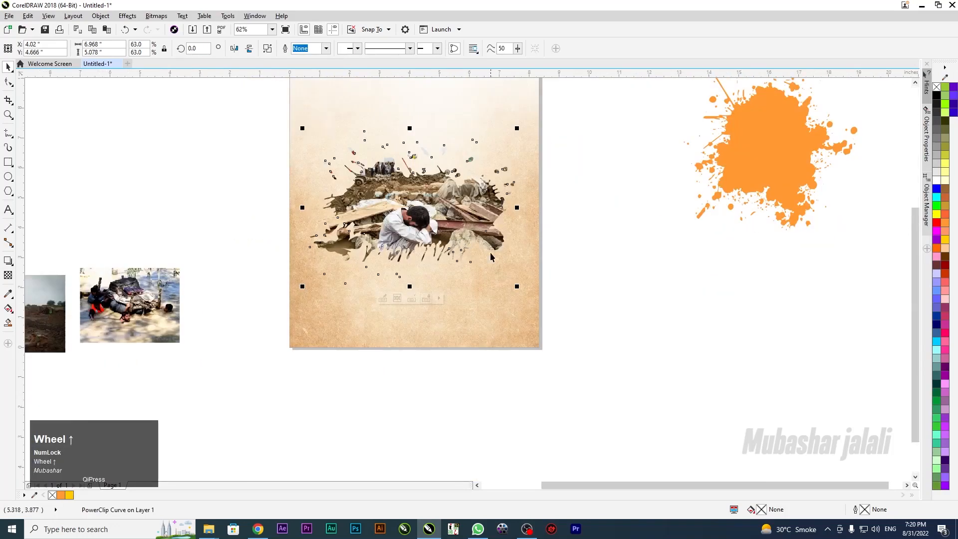
pyautogui.moveTo(433, 250); pyautogui.dragTo(630, 327)
pyautogui.rightClick(630, 327)
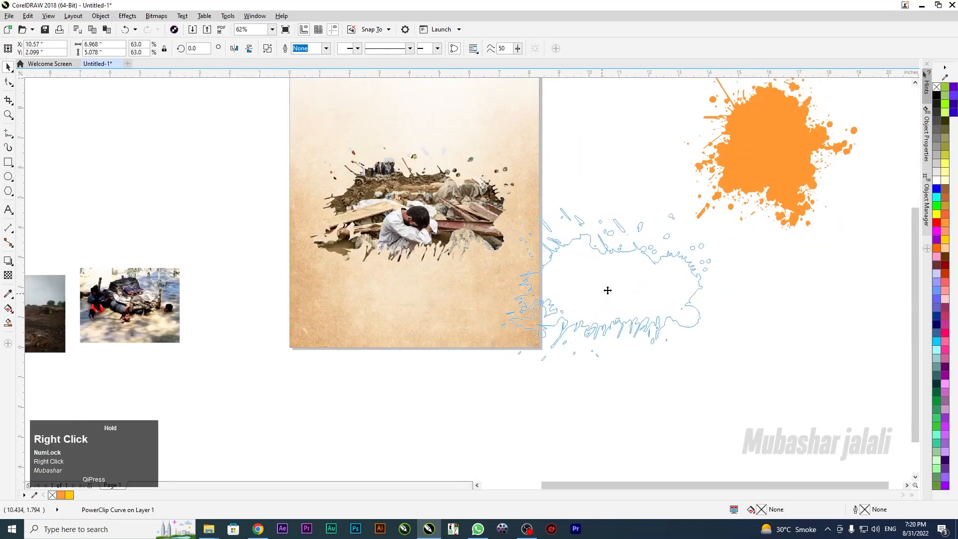
pyautogui.moveTo(713, 207); pyautogui.dragTo(584, 317)
pyautogui.click(655, 260)
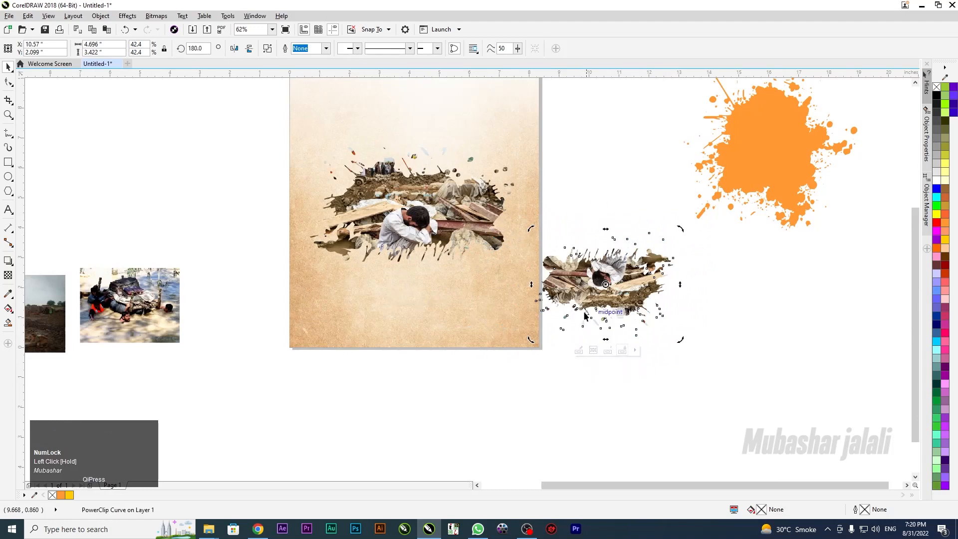
# Extract the rubble photo from the rotated splash copy and delete the photo
pyautogui.click(612, 353)
pyautogui.moveTo(588, 265); pyautogui.dragTo(713, 351)
pyautogui.press('Delete')
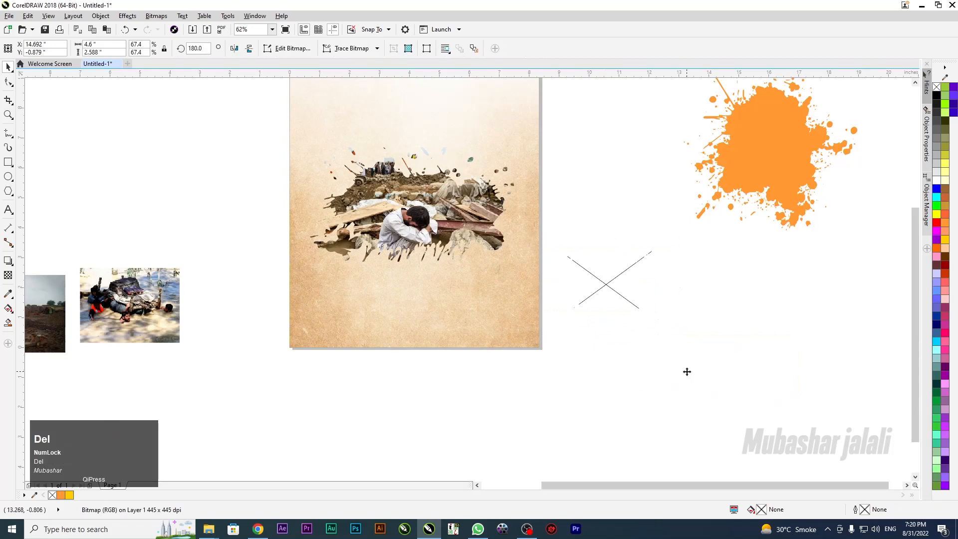
# Try placing the luggage raft photo inside the emptied splash, undo the placement, and delete the empty splash copy
pyautogui.moveTo(107, 318); pyautogui.dragTo(601, 280)
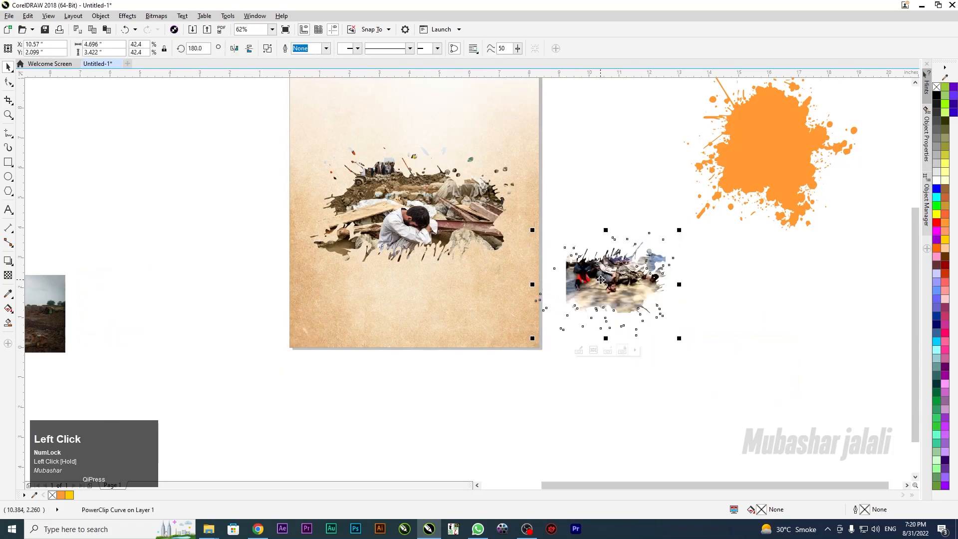
pyautogui.hotkey('ctrl', 'z')
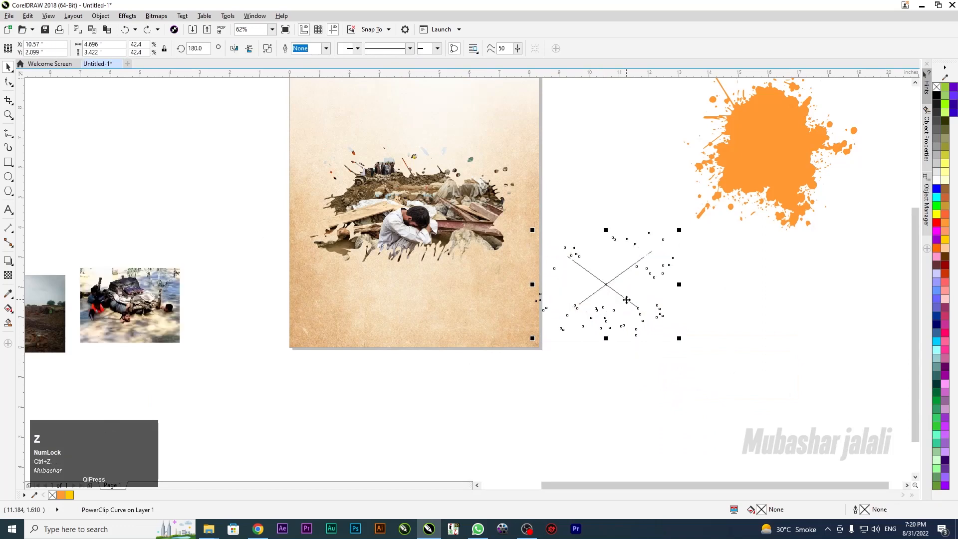
pyautogui.moveTo(642, 319); pyautogui.dragTo(699, 322)
pyautogui.press('Delete')
# Move the orange splash onto the page's lower right below the rubble image and scale it to 71.3%
pyautogui.moveTo(746, 158); pyautogui.dragTo(333, 340)
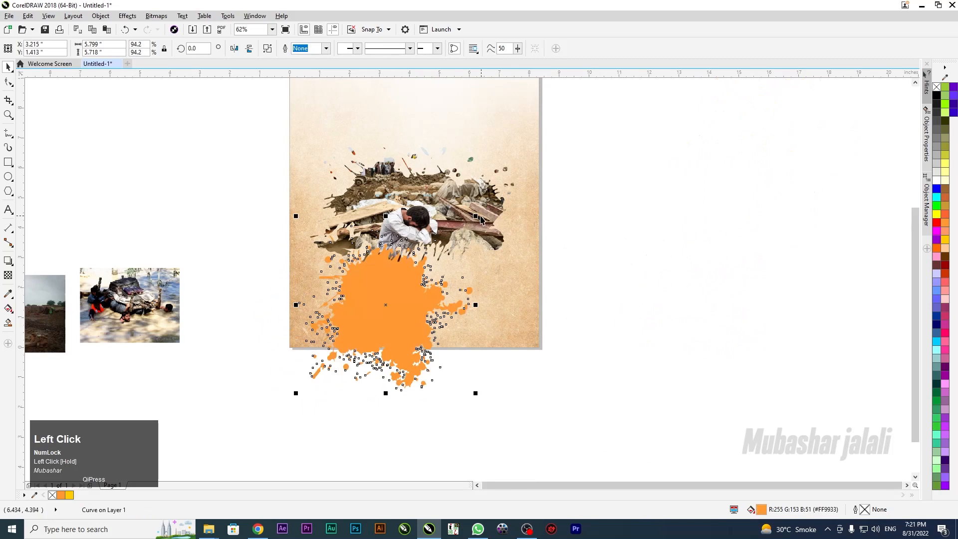
pyautogui.click(445, 251)
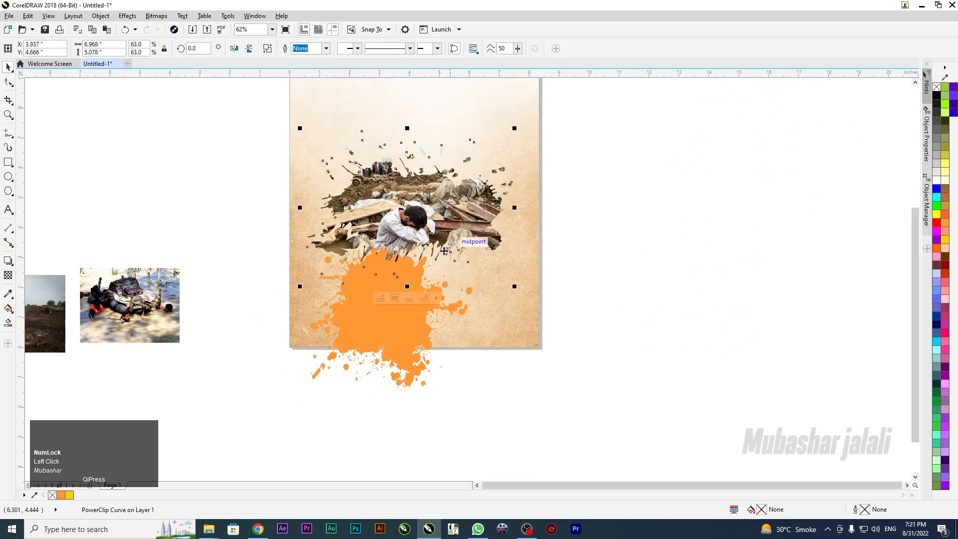
pyautogui.click(383, 383)
pyautogui.moveTo(387, 304); pyautogui.dragTo(462, 274)
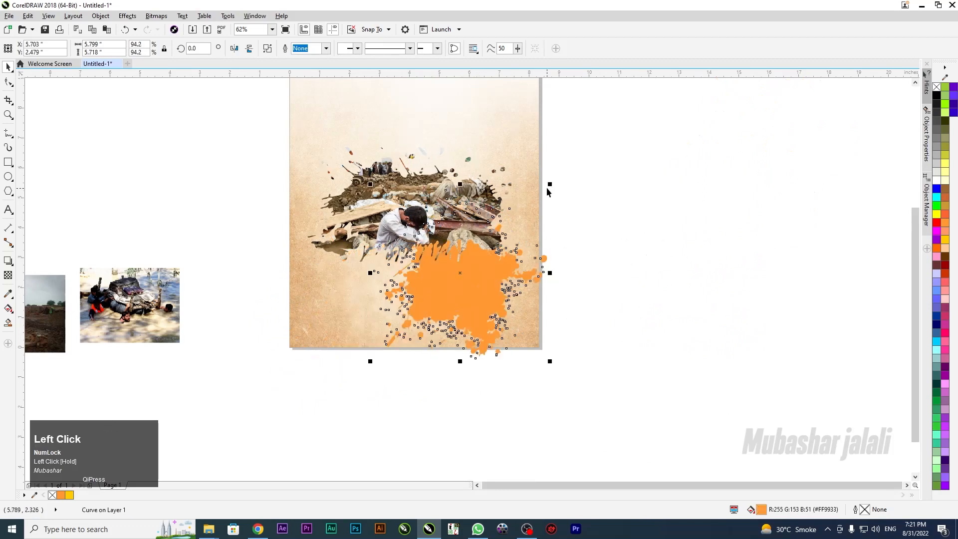
pyautogui.moveTo(550, 183); pyautogui.dragTo(528, 205)
pyautogui.moveTo(460, 283); pyautogui.dragTo(463, 276)
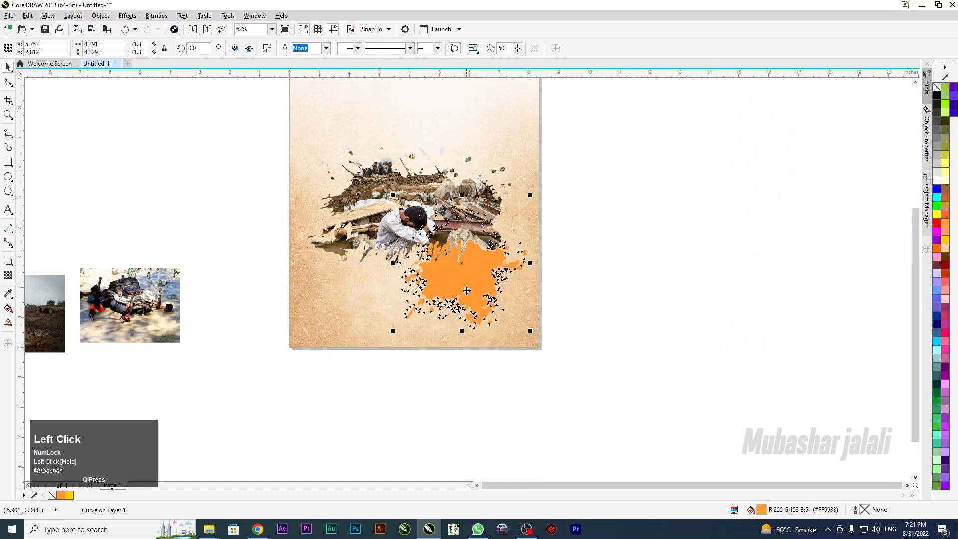
pyautogui.scroll(2, 466, 283)
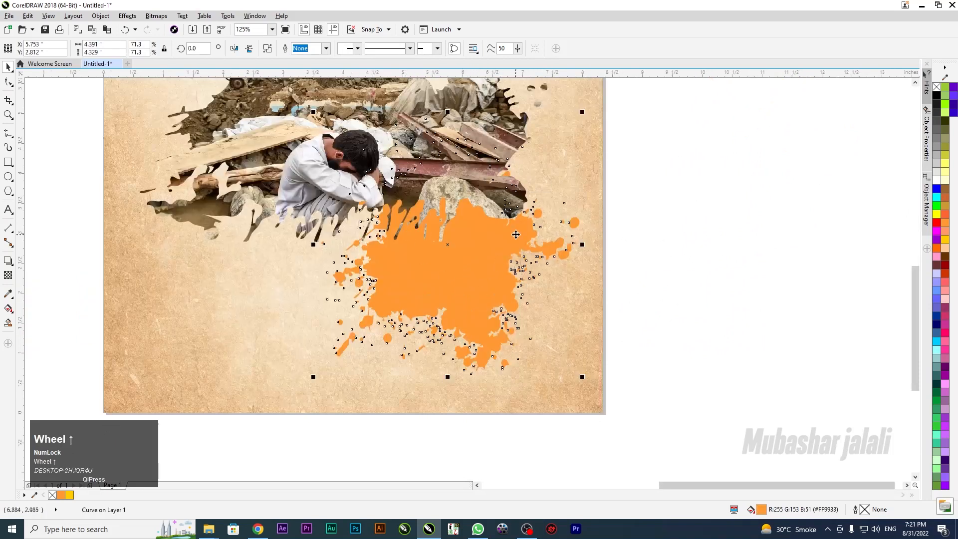
pyautogui.scroll(-2, 516, 234)
# Move the luggage raft photo nearer the page and PowerClip it inside the orange splash
pyautogui.moveTo(164, 272); pyautogui.dragTo(198, 203)
pyautogui.rightClick(199, 203)
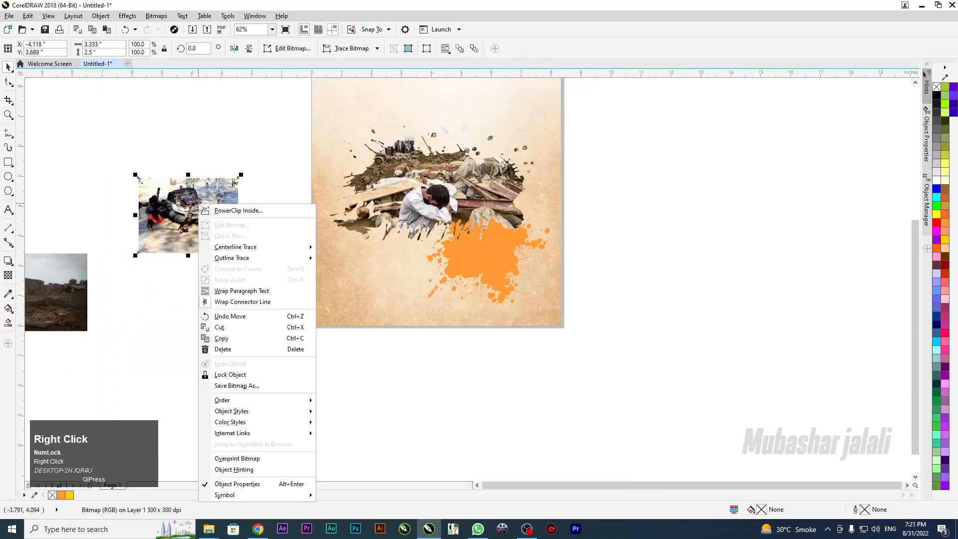
pyautogui.click(225, 210)
pyautogui.click(499, 249)
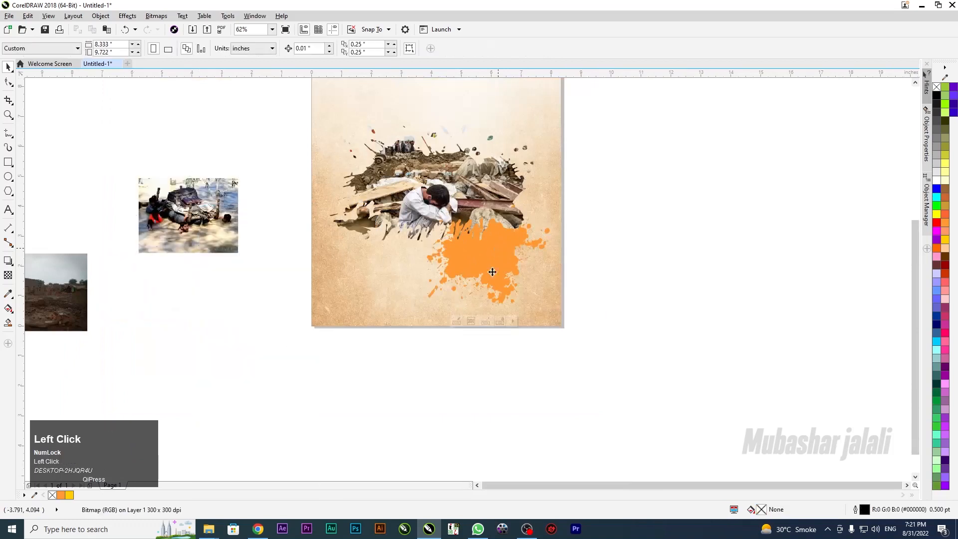
# Edit the orange splash's PowerClip contents, enlarge the raft photo to 123.9%, reposition it over the splash outline, and finish editing
pyautogui.click(472, 328)
pyautogui.keyDown('ctrl'); pyautogui.click(483, 249); pyautogui.keyUp('ctrl')
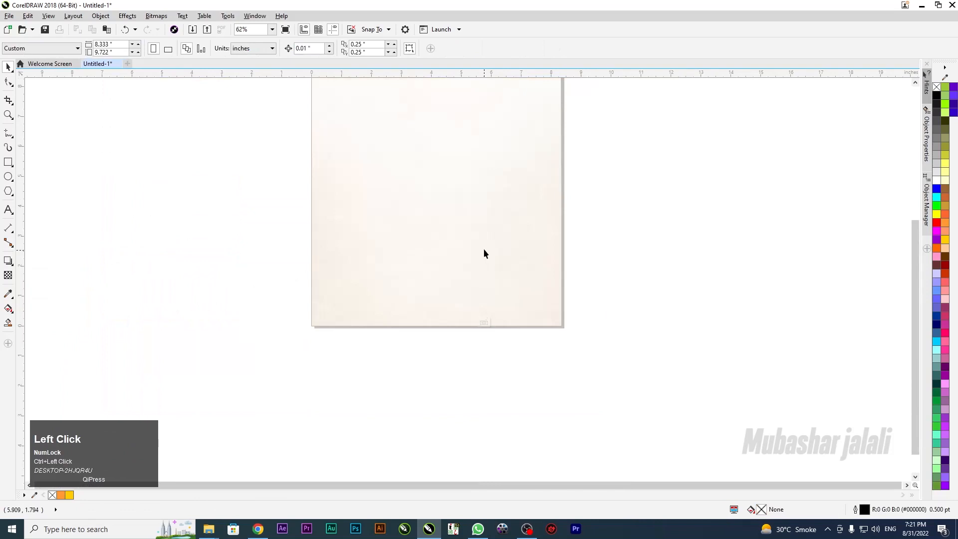
pyautogui.click(487, 249)
pyautogui.scroll(3, 474, 257)
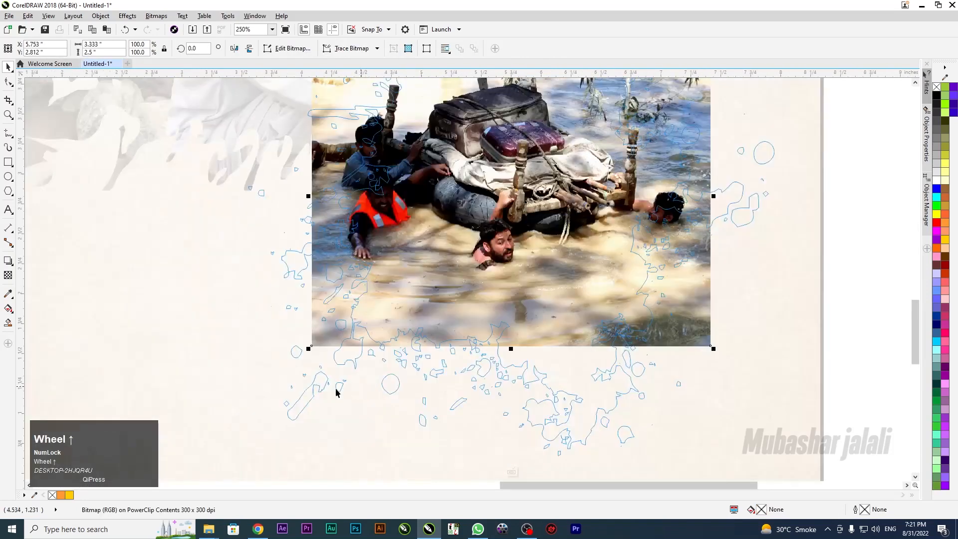
pyautogui.moveTo(519, 163); pyautogui.dragTo(528, 212)
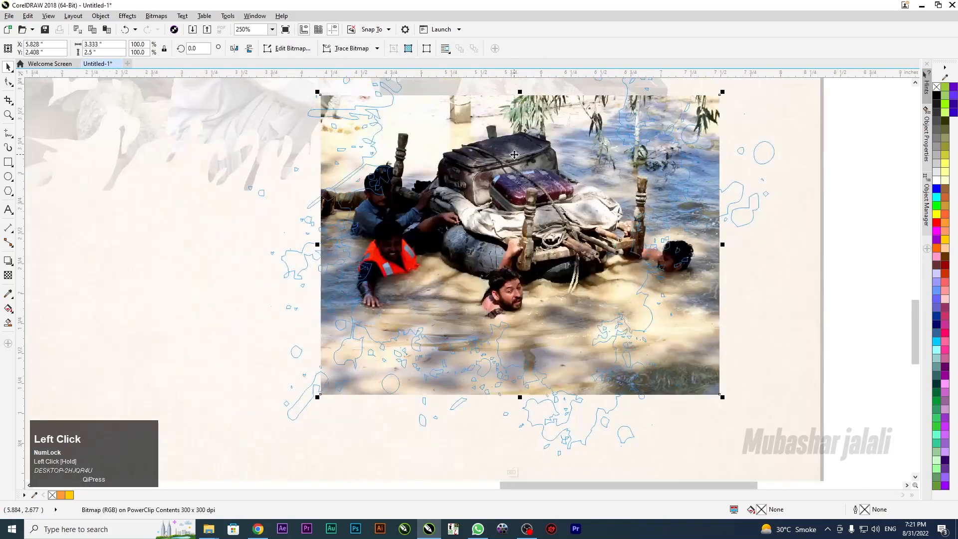
pyautogui.scroll(-2, 528, 212)
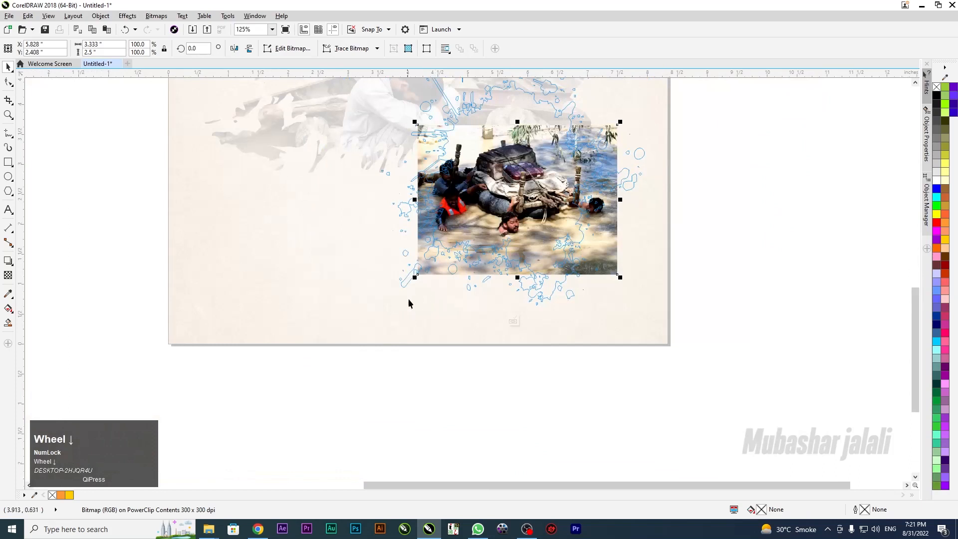
pyautogui.moveTo(417, 280); pyautogui.dragTo(390, 300)
pyautogui.moveTo(531, 239); pyautogui.dragTo(519, 233)
pyautogui.press('Down')
pyautogui.press('Down')
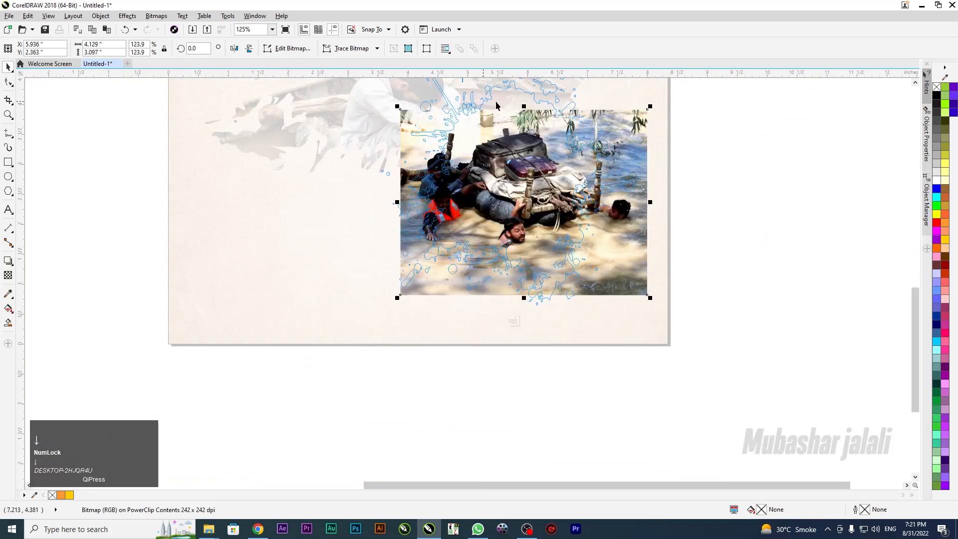
pyautogui.click(514, 322)
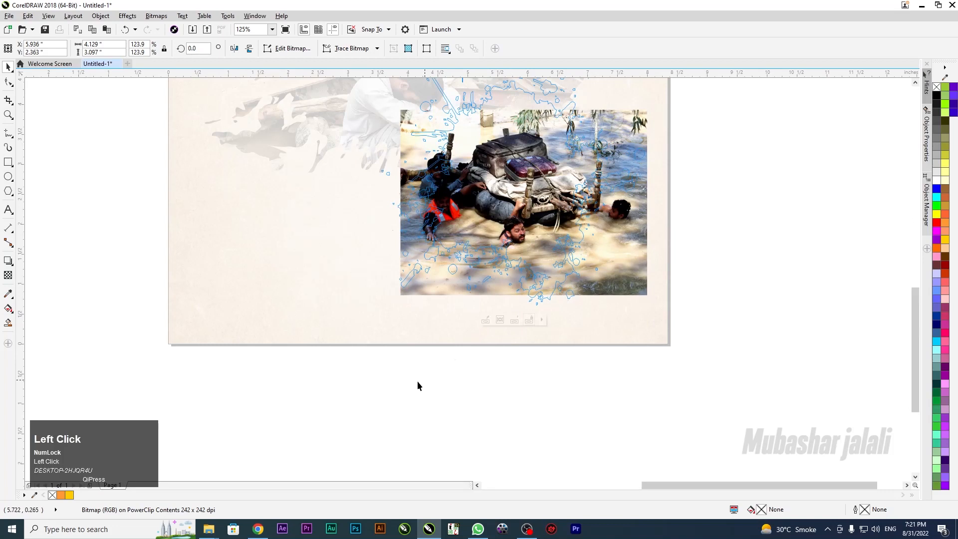
# Remove the raft splash's orange fill and shift the splash slightly up and to the right
pyautogui.click(532, 185)
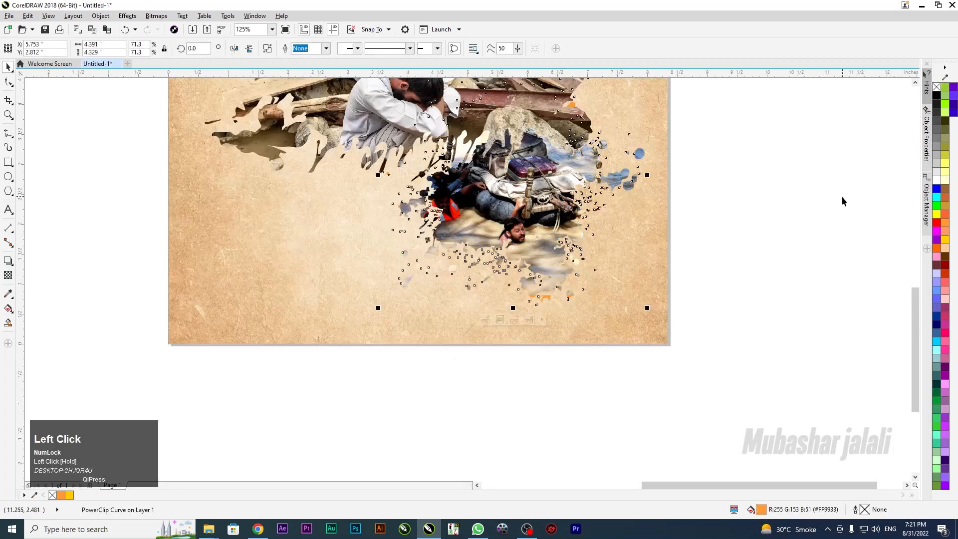
pyautogui.click(927, 86)
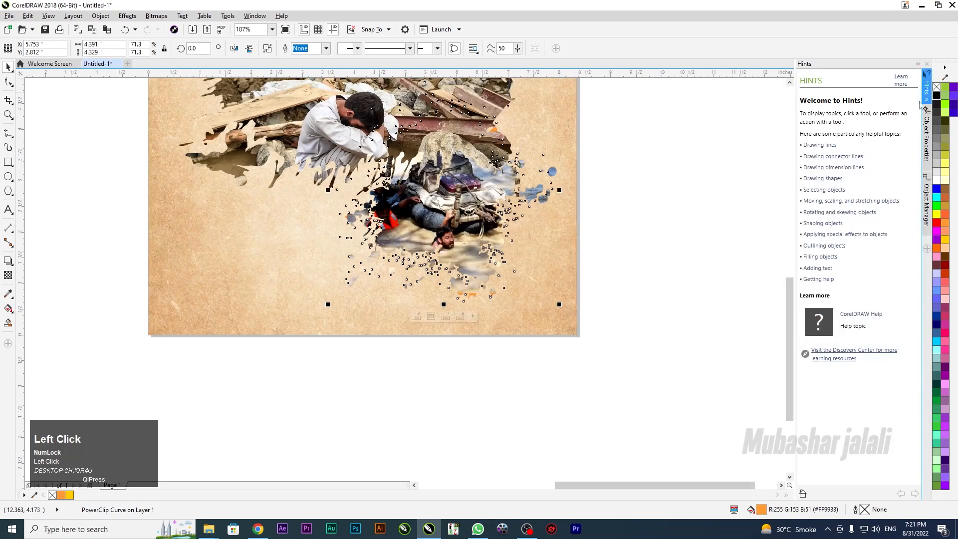
pyautogui.click(927, 64)
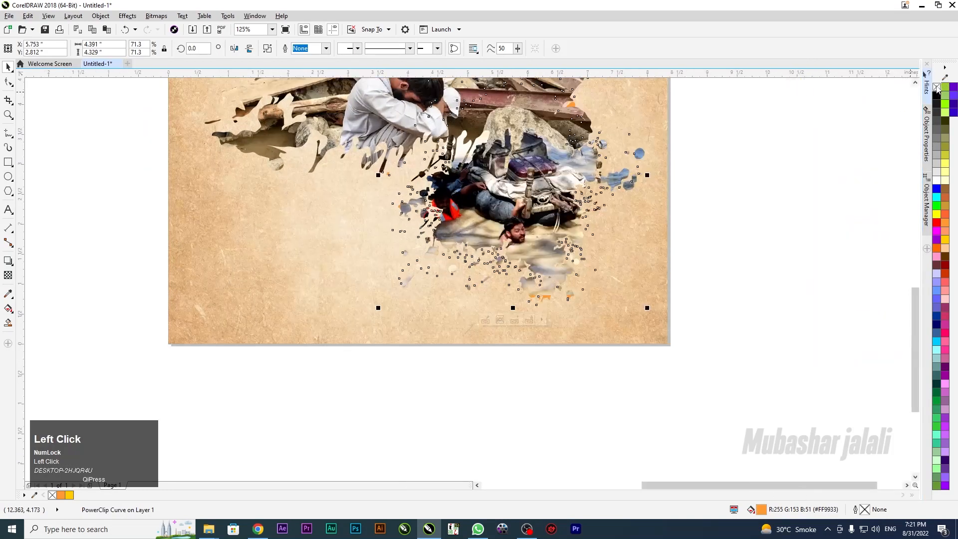
pyautogui.scroll(-1, 355, 252)
pyautogui.scroll(1, 355, 252)
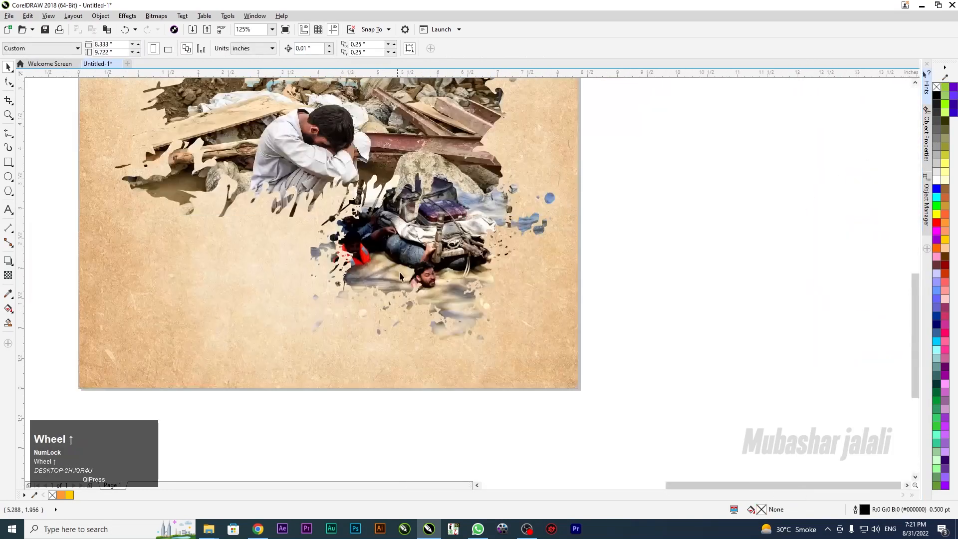
pyautogui.moveTo(420, 255); pyautogui.dragTo(416, 252)
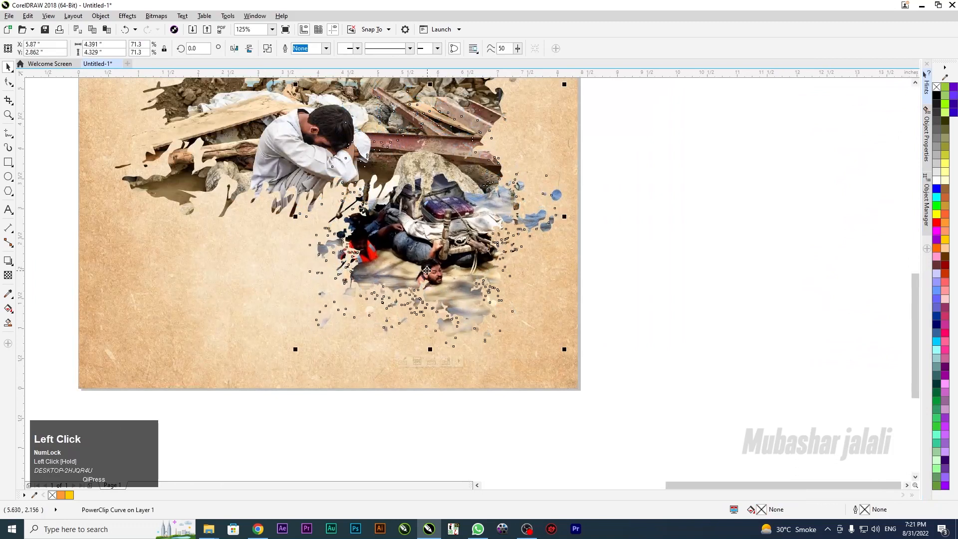
pyautogui.scroll(-1, 417, 237)
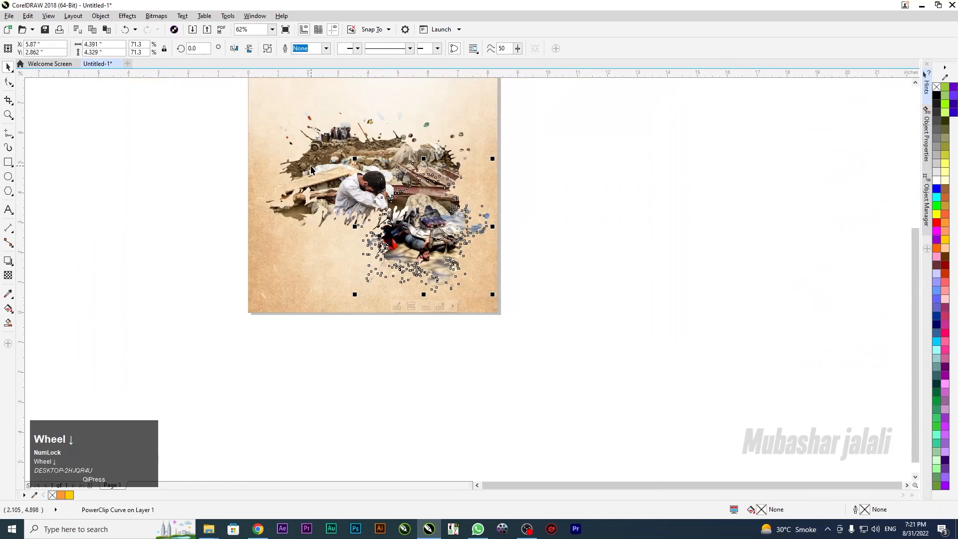
# Duplicate the clipped rubble splash to the left of the page and scale the copy to 41.8%
pyautogui.scroll(-2, 371, 277)
pyautogui.scroll(1, 371, 273)
pyautogui.moveTo(462, 221); pyautogui.dragTo(396, 245)
pyautogui.rightClick(397, 245)
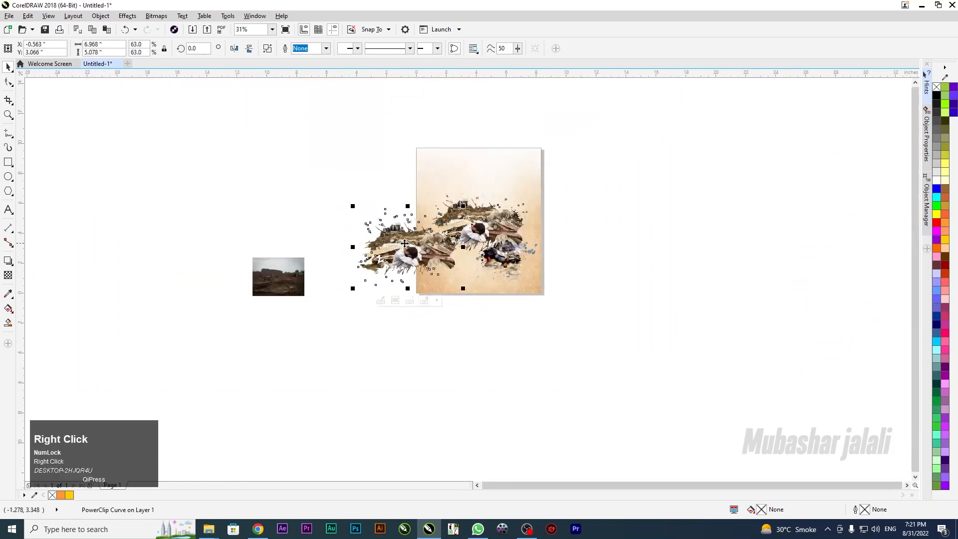
pyautogui.scroll(2, 401, 243)
pyautogui.moveTo(644, 128); pyautogui.dragTo(786, 181)
pyautogui.moveTo(678, 274); pyautogui.dragTo(344, 257)
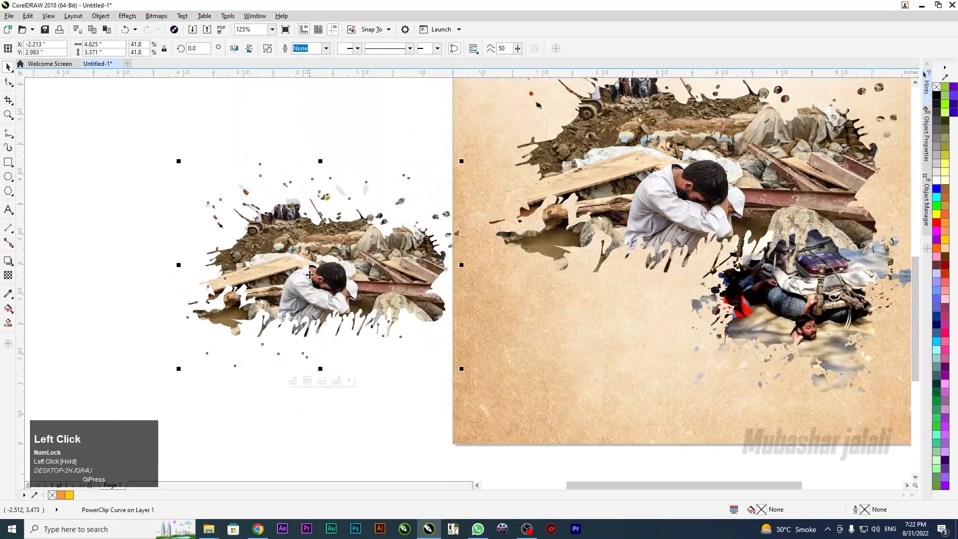
# Extract the rubble photo from the smaller splash copy, delete the photo, and select the empty splash frame
pyautogui.click(322, 382)
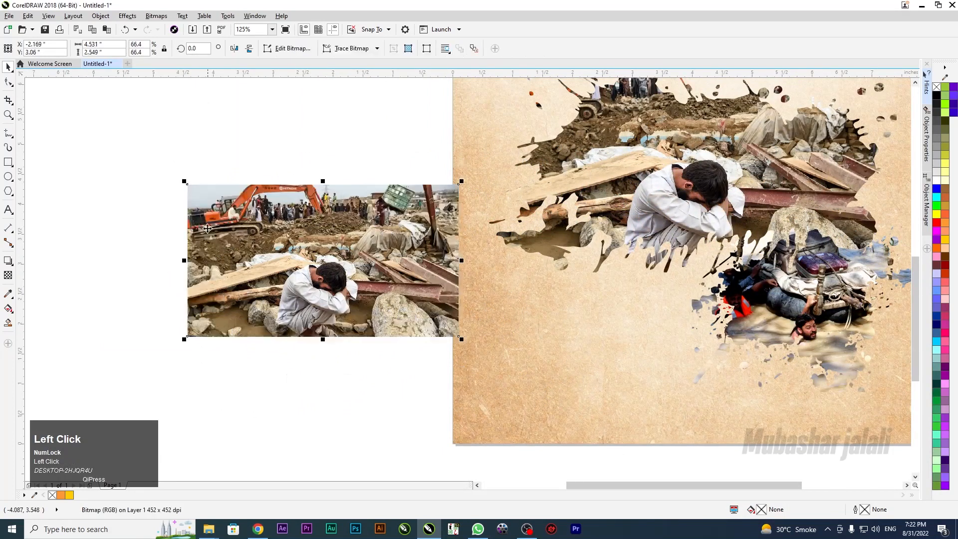
pyautogui.press('Delete')
pyautogui.click(324, 257)
# Place the ruined house photo inside the emptied splash frame left of the page
pyautogui.scroll(-4, 328, 255)
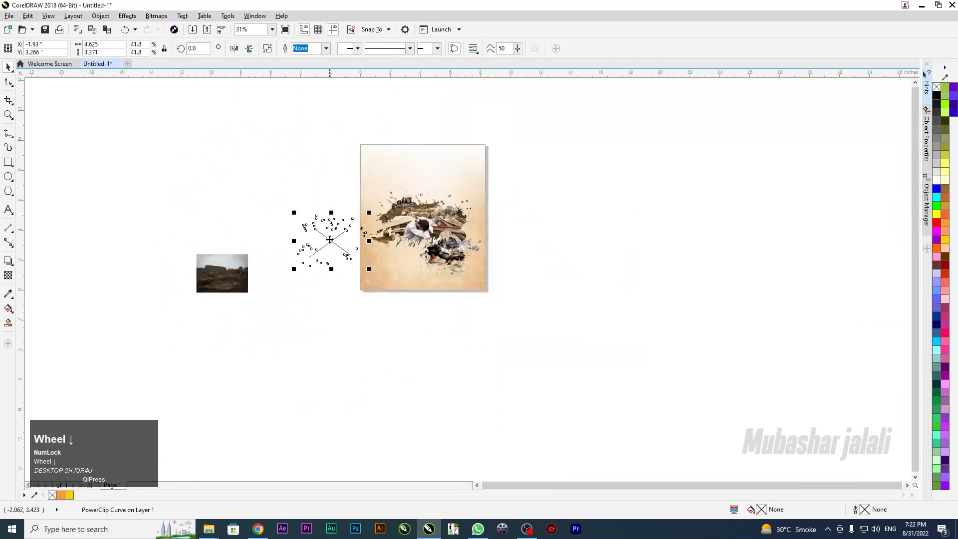
pyautogui.moveTo(243, 272)
pyautogui.mouseDown()
pyautogui.moveTo(349, 240)
pyautogui.moveTo(316, 222)
pyautogui.moveTo(182, 306)
pyautogui.moveTo(235, 272)
pyautogui.mouseUp()
pyautogui.scroll(4, 322, 232)
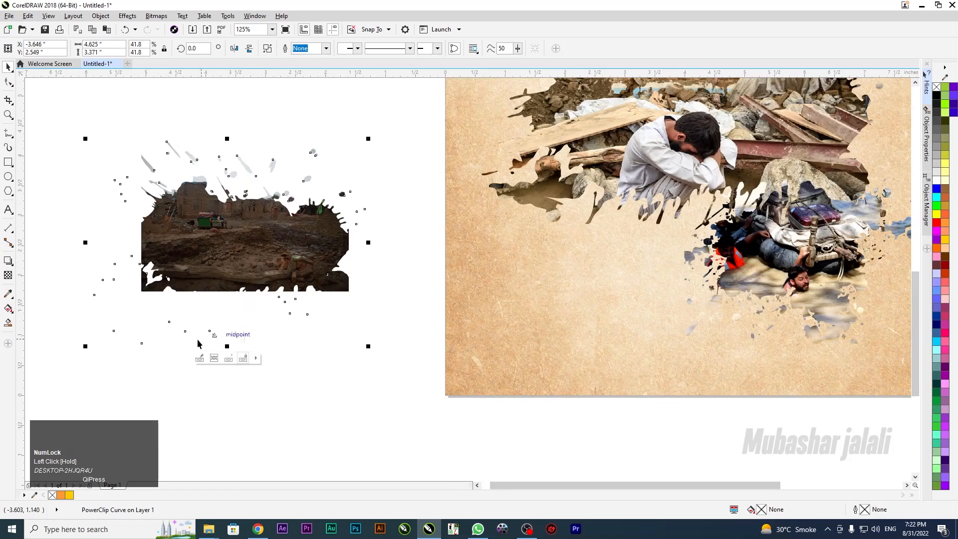
# Open the small splash's PowerClip contents and shift the ruined house photo down and slightly left
pyautogui.click(200, 358)
pyautogui.press('Escape')
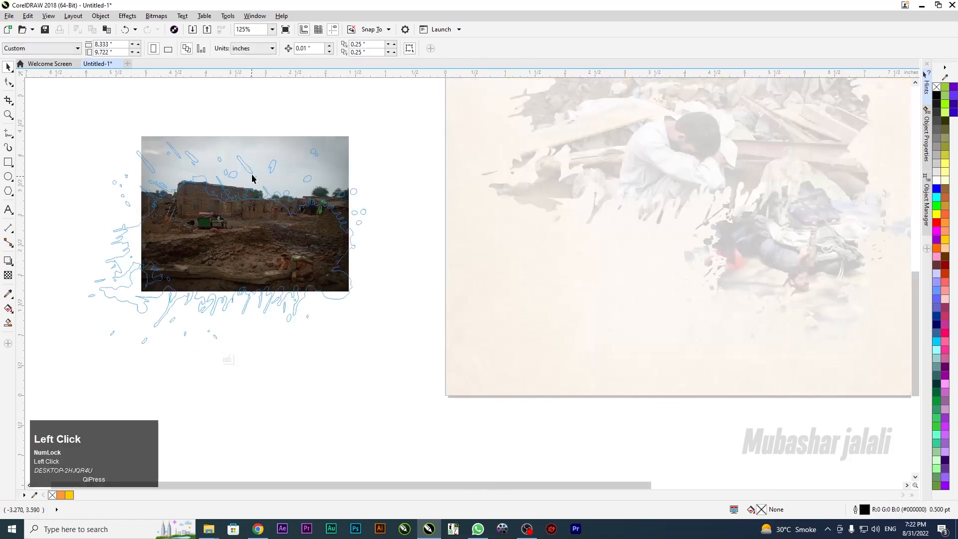
pyautogui.moveTo(301, 144); pyautogui.dragTo(287, 180)
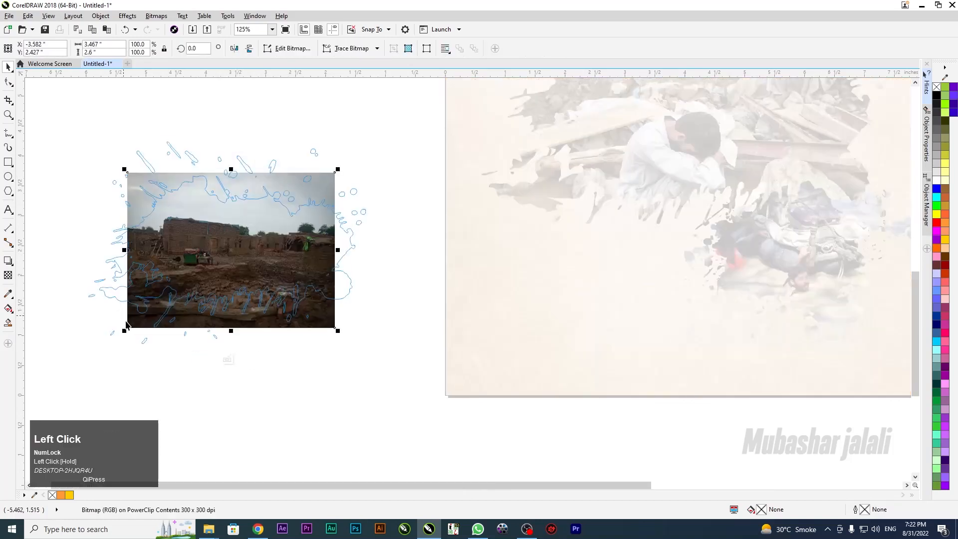
# Try enlarging the ruined house photo to 140% and finishing the PowerClip edit, and undo these changes
pyautogui.moveTo(124, 330); pyautogui.dragTo(79, 362)
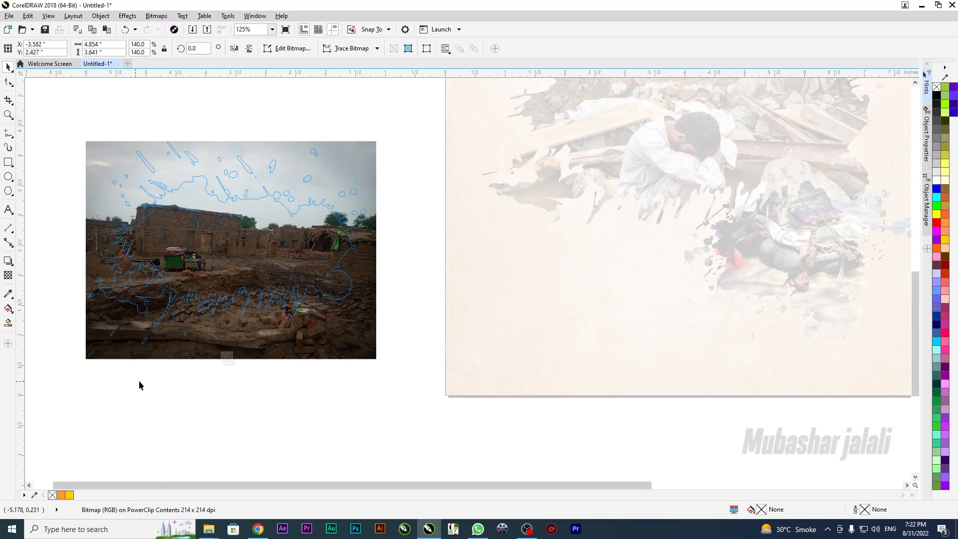
pyautogui.click(226, 359)
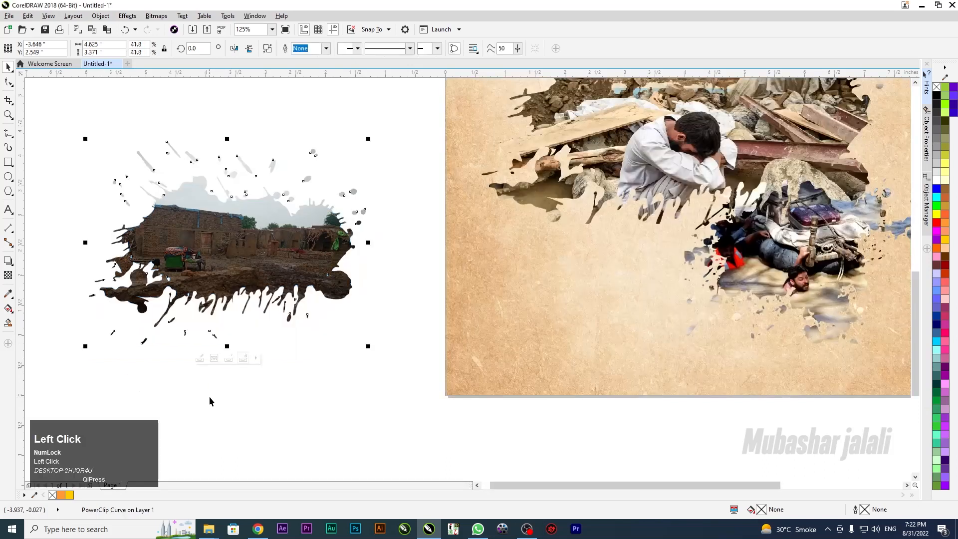
pyautogui.hotkey('ctrl', 'z')
pyautogui.hotkey('ctrl', 'z')
pyautogui.hotkey('ctrl', 'z')
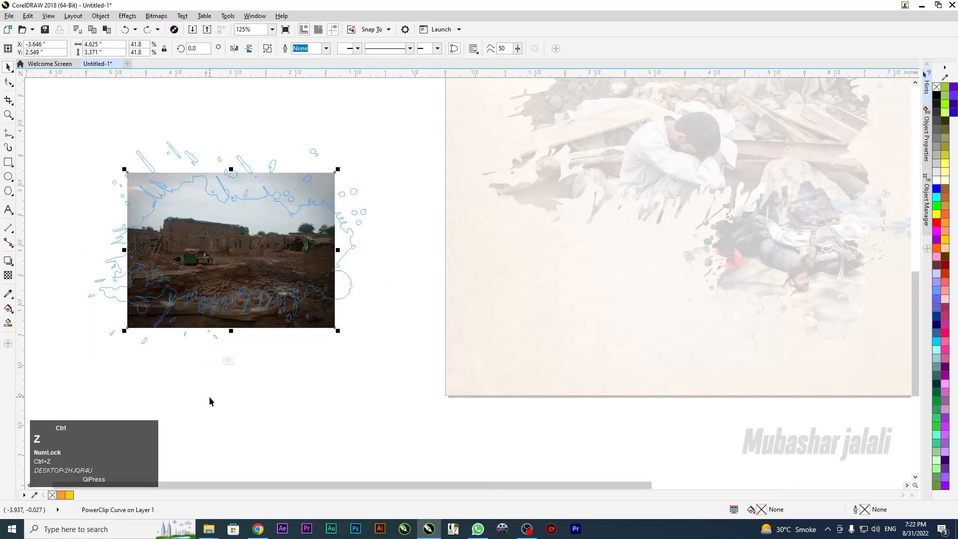
# Undo the last changes to the ruined house photo inside the small splash
pyautogui.hotkey('ctrl', 'z')
pyautogui.hotkey('ctrl', 'z')
pyautogui.hotkey('ctrl', 'z')
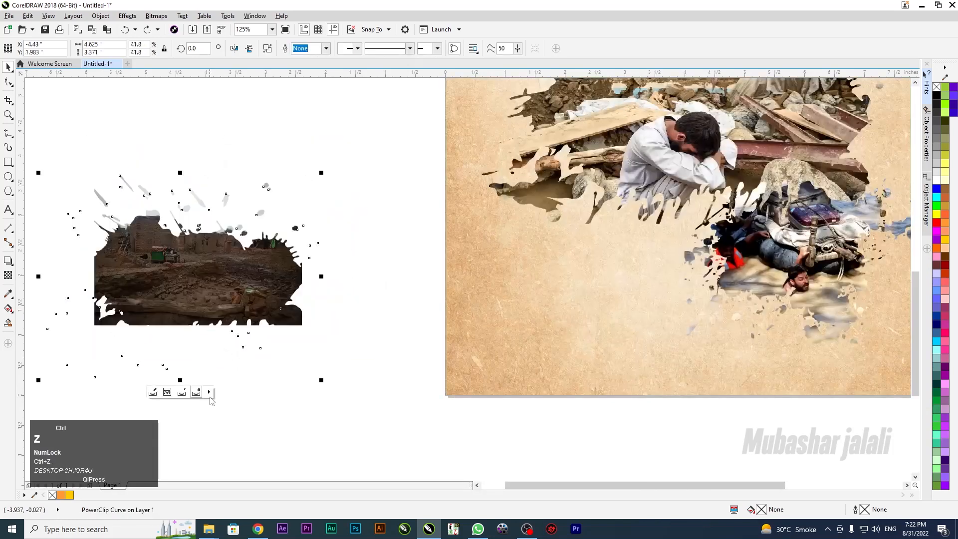
# Clip the ruined house photo inside the yellow splash frame and place it near the page's lower-left corner
pyautogui.click(286, 416)
pyautogui.moveTo(160, 292); pyautogui.dragTo(573, 354)
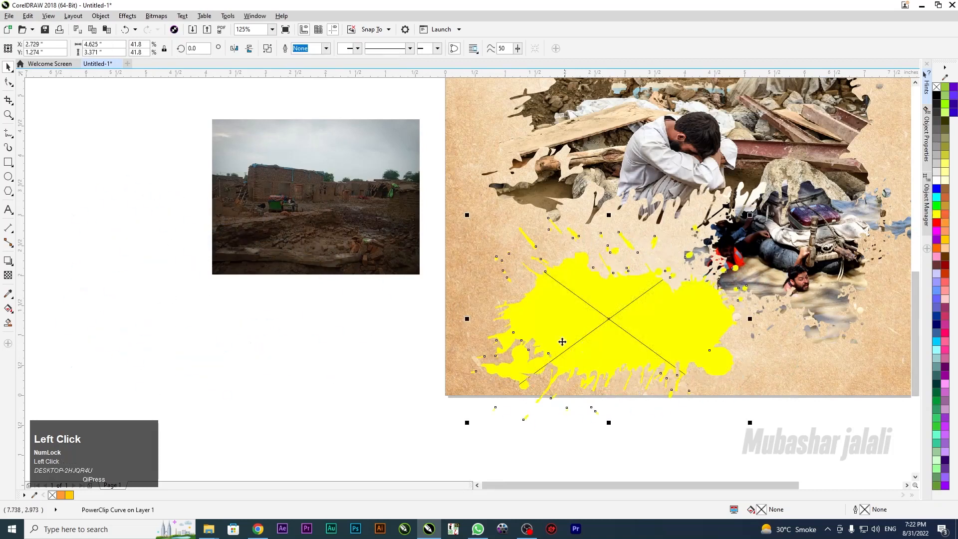
pyautogui.moveTo(637, 332); pyautogui.dragTo(290, 272)
pyautogui.moveTo(273, 229); pyautogui.dragTo(539, 319)
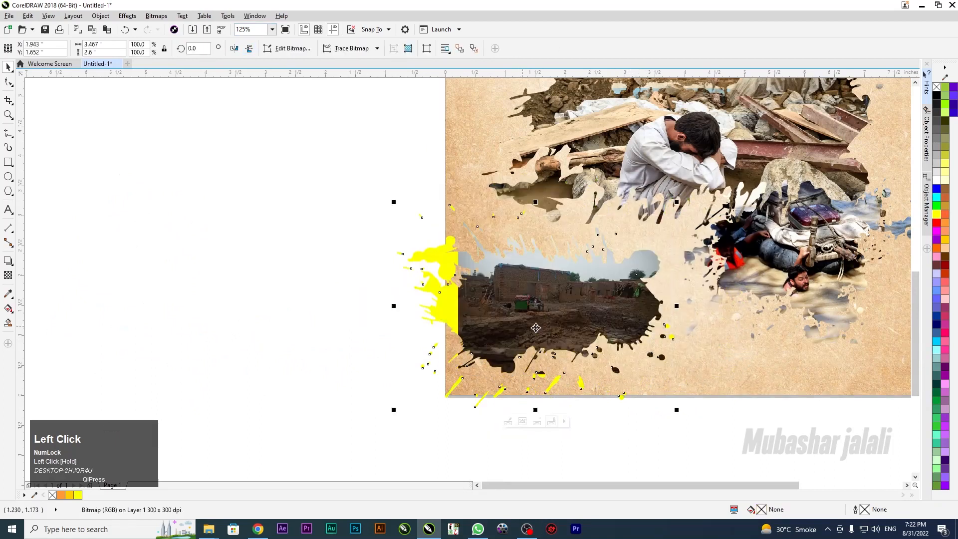
# Edit the house splash's PowerClip contents, enlarging the photo to 118.2% and shifting it over the splash outline, and finish editing
pyautogui.keyDown('ctrl'); pyautogui.click(534, 300); pyautogui.keyUp('ctrl')
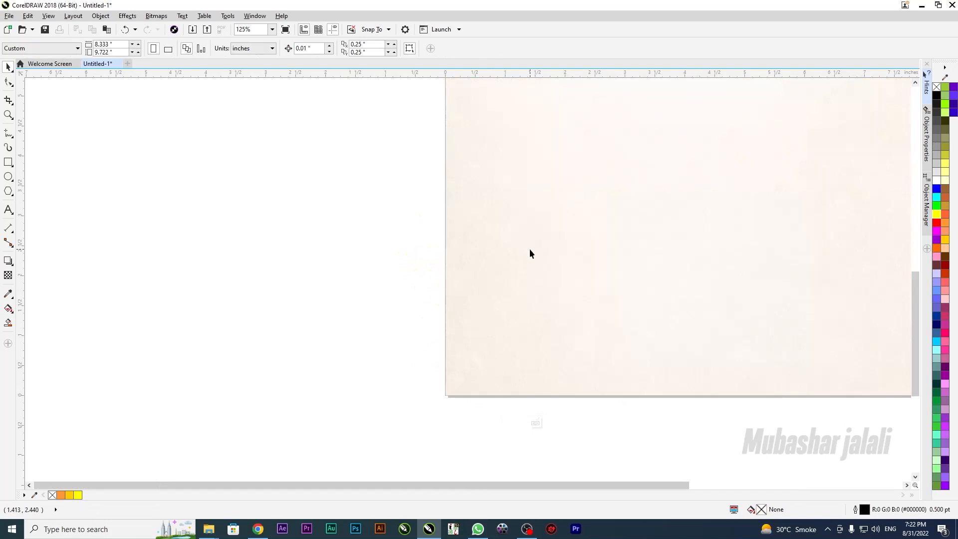
pyautogui.scroll(-1, 542, 256)
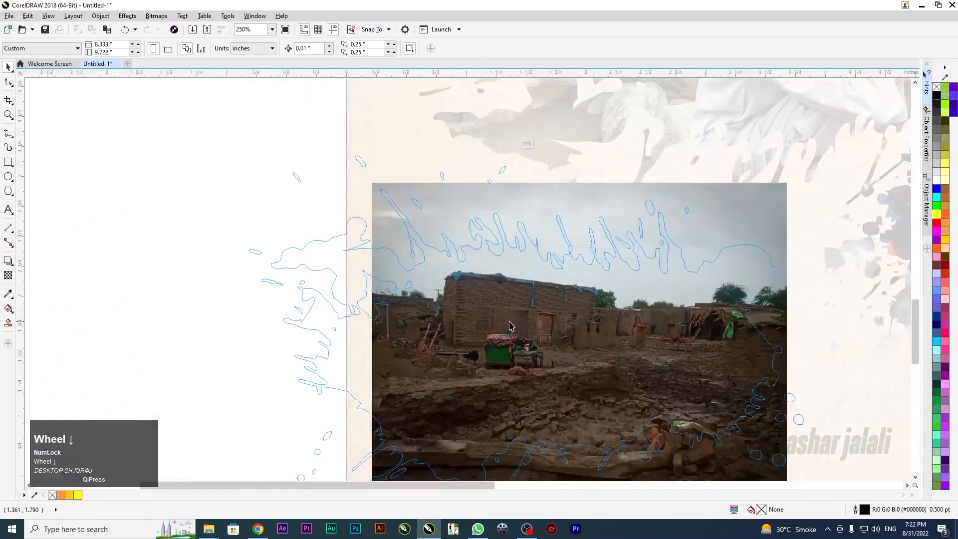
pyautogui.scroll(-1, 511, 325)
pyautogui.moveTo(527, 361)
pyautogui.mouseDown()
pyautogui.moveTo(499, 348)
pyautogui.moveTo(546, 349)
pyautogui.moveTo(519, 362)
pyautogui.mouseUp()
pyautogui.moveTo(428, 414); pyautogui.dragTo(387, 454)
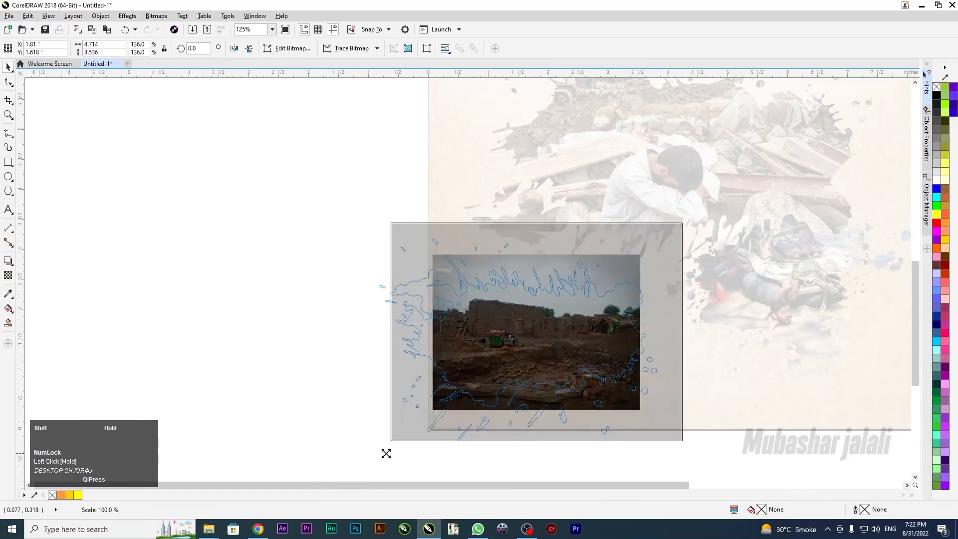
pyautogui.moveTo(577, 353); pyautogui.dragTo(557, 372)
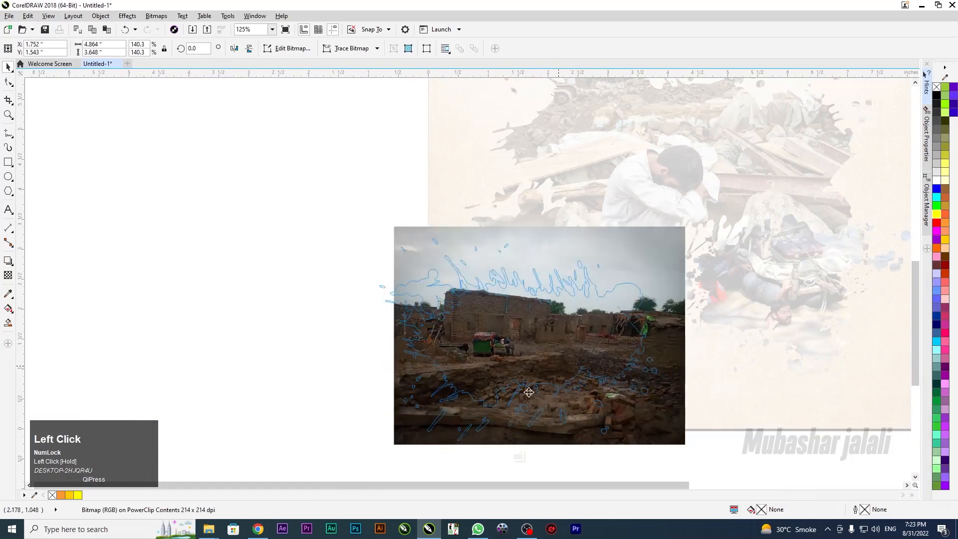
pyautogui.moveTo(381, 451); pyautogui.dragTo(405, 458)
pyautogui.moveTo(588, 343); pyautogui.dragTo(577, 345)
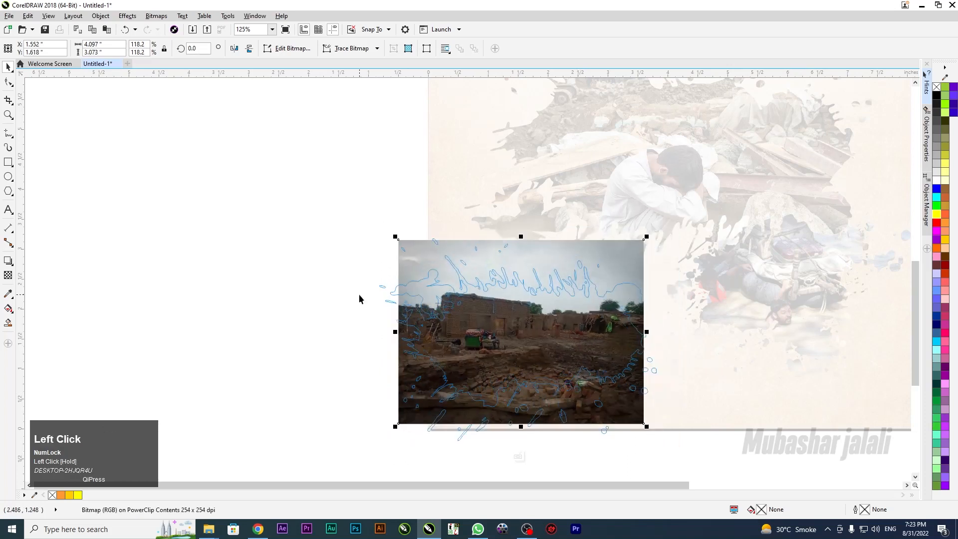
pyautogui.click(514, 456)
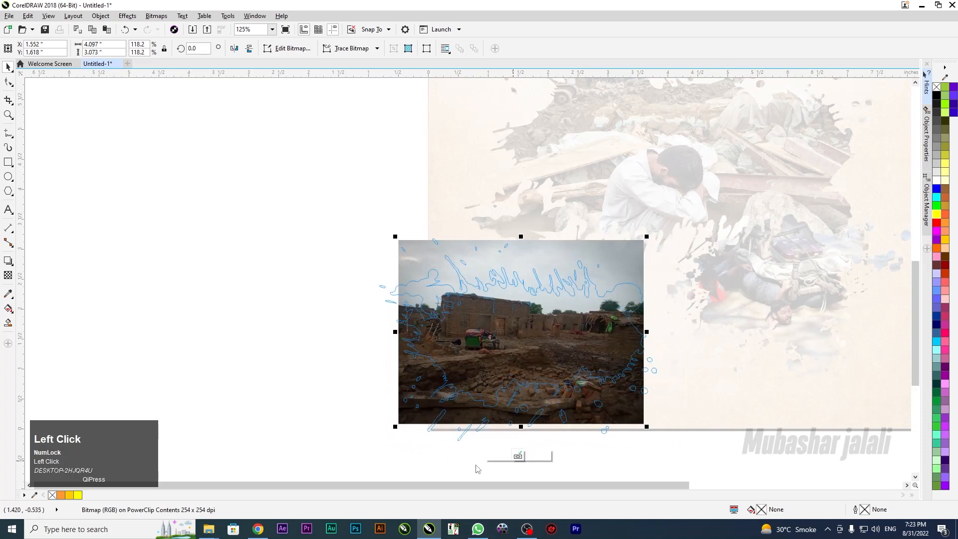
# Move the ruined house splash below the seated man and scale it down to 38.3%, about 4.24 inches wide
pyautogui.moveTo(510, 329); pyautogui.dragTo(614, 276)
pyautogui.moveTo(766, 182); pyautogui.dragTo(755, 191)
pyautogui.moveTo(634, 302)
pyautogui.mouseDown()
pyautogui.moveTo(628, 287)
pyautogui.moveTo(636, 284)
pyautogui.moveTo(633, 292)
pyautogui.mouseUp()
pyautogui.hotkey('ctrl', 'pagedown')
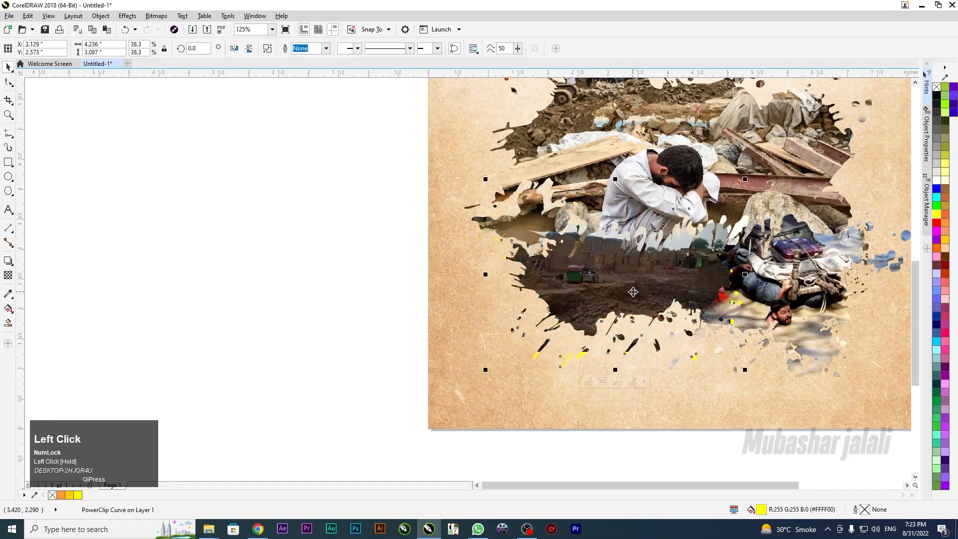
pyautogui.hotkey('ctrl', 'pageup')
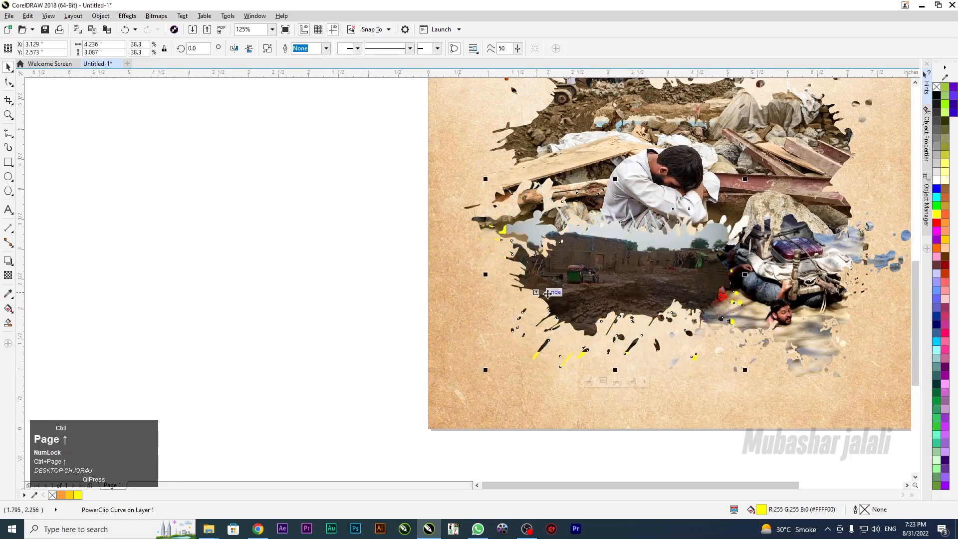
pyautogui.moveTo(619, 268)
pyautogui.mouseDown()
pyautogui.moveTo(633, 262)
pyautogui.moveTo(625, 269)
pyautogui.moveTo(618, 261)
pyautogui.mouseUp()
# Bring the floodwater luggage splash in front of the ruined house splash and remove the house splash's yellow fill
pyautogui.click(772, 294)
pyautogui.hotkey('ctrl', 'pageup')
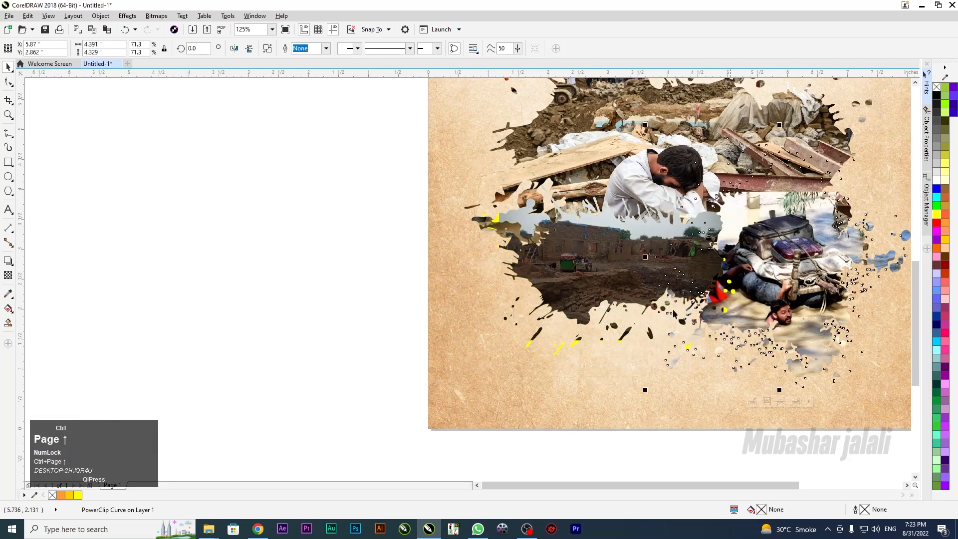
pyautogui.hotkey('ctrl', 'pageup')
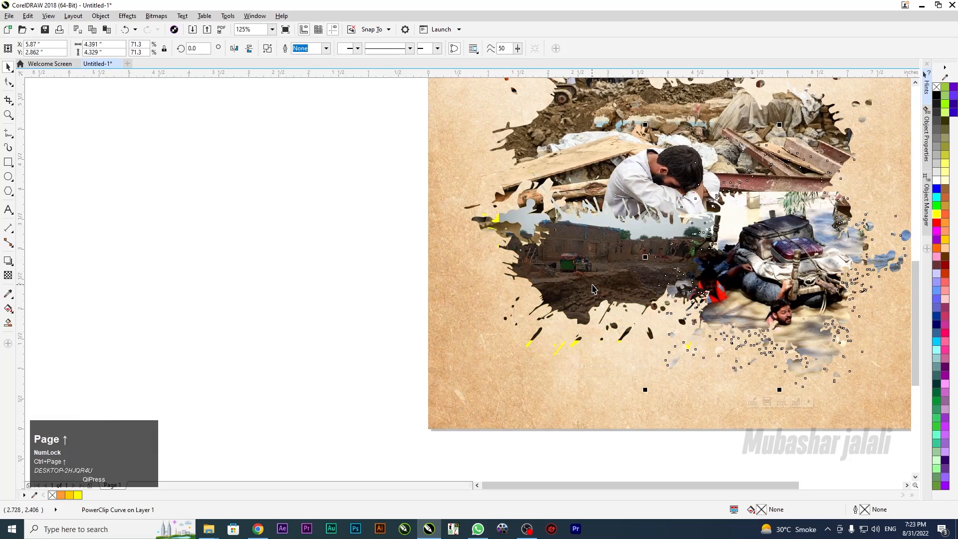
pyautogui.click(604, 287)
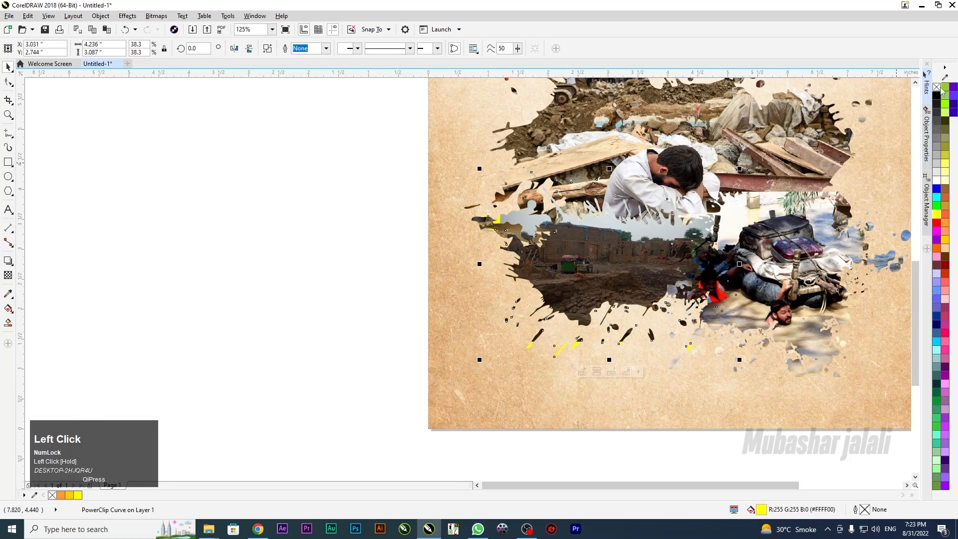
pyautogui.moveTo(940, 88); pyautogui.dragTo(528, 248)
# Select all three photo splashes, enlarge them together to about 8.92 by 7.63 inches, and nudge them down the page
pyautogui.press('F4')
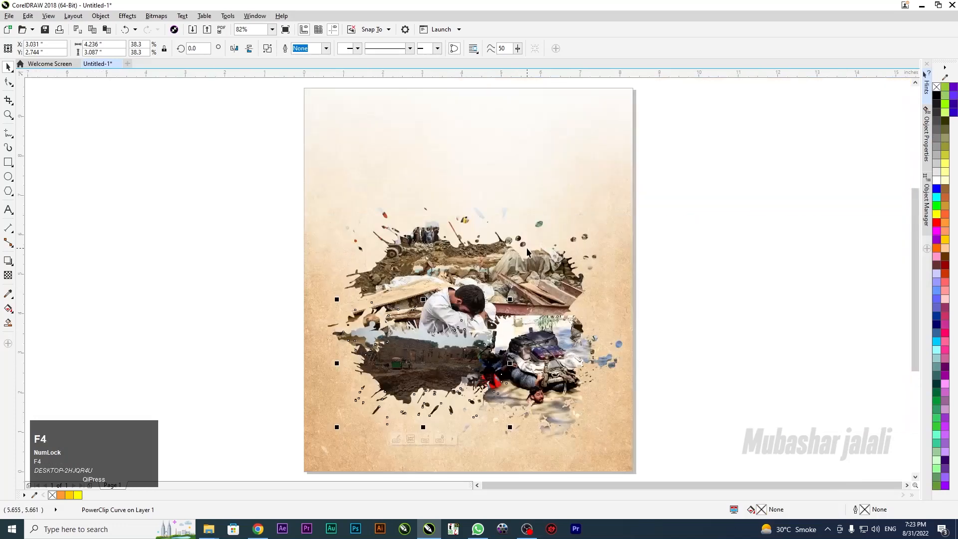
pyautogui.scroll(-4, 468, 227)
pyautogui.moveTo(337, 203); pyautogui.dragTo(536, 289)
pyautogui.scroll(2, 440, 251)
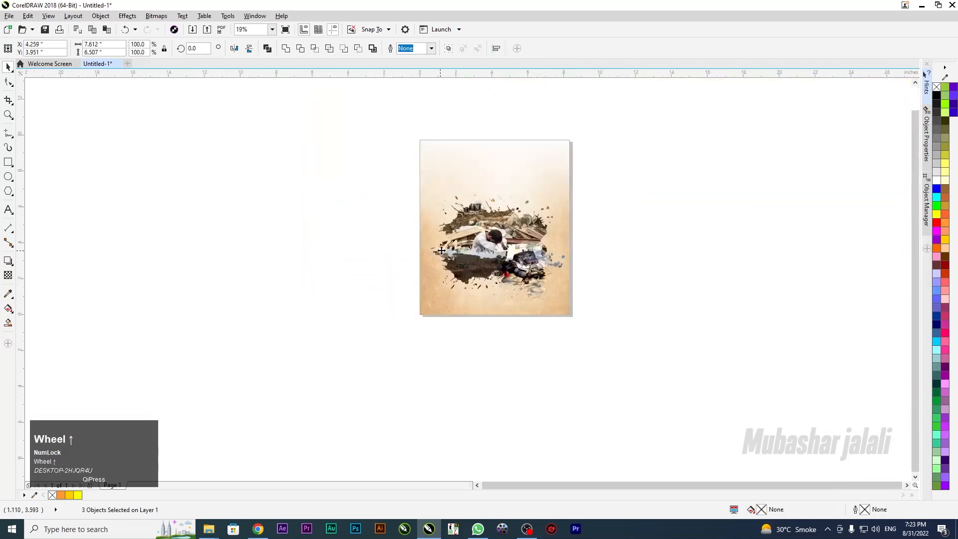
pyautogui.moveTo(427, 306); pyautogui.dragTo(409, 319)
pyautogui.moveTo(587, 169); pyautogui.dragTo(579, 172)
pyautogui.moveTo(500, 220); pyautogui.dragTo(494, 228)
pyautogui.press('Down')
pyautogui.press('Down')
pyautogui.press('Down')
pyautogui.press('Down')
pyautogui.press('Down')
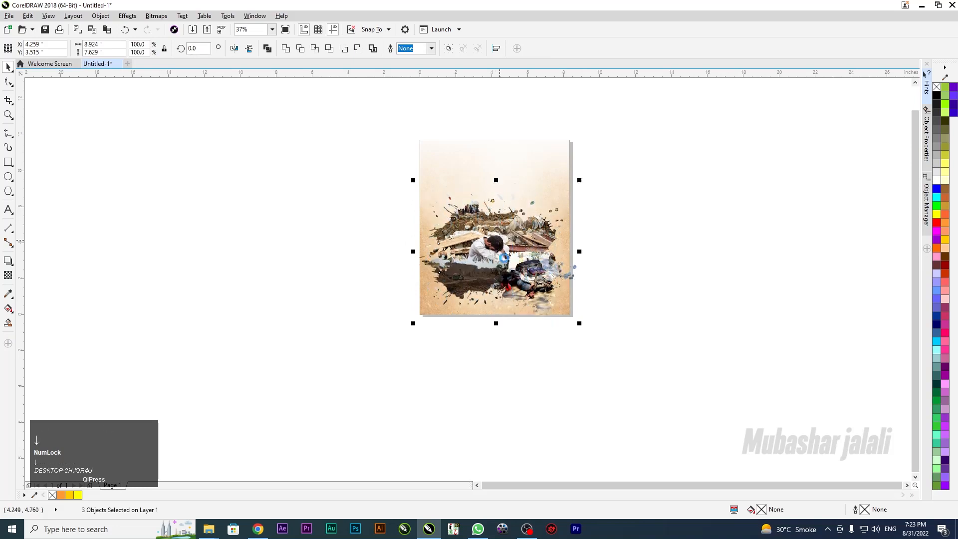
pyautogui.press('Down')
pyautogui.press('Down')
pyautogui.press('Down')
pyautogui.press('Down')
pyautogui.press('Down')
pyautogui.press('Down')
pyautogui.press('Down')
pyautogui.press('Down')
pyautogui.press('Down')
pyautogui.press('Down')
pyautogui.press('Down')
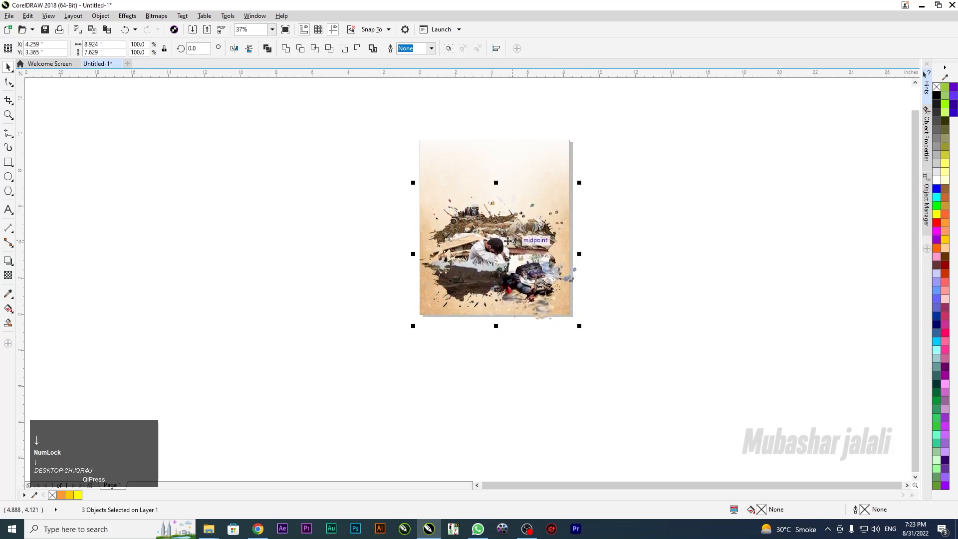
# Try to place the splashes inside the page background, and unlock the background rectangle
pyautogui.rightClick(507, 241)
pyautogui.click(544, 249)
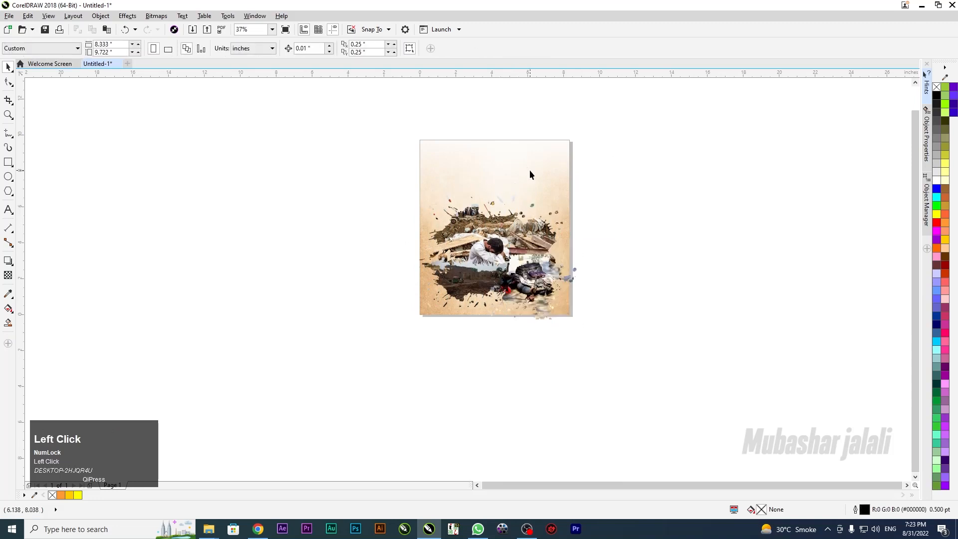
pyautogui.rightClick(542, 167)
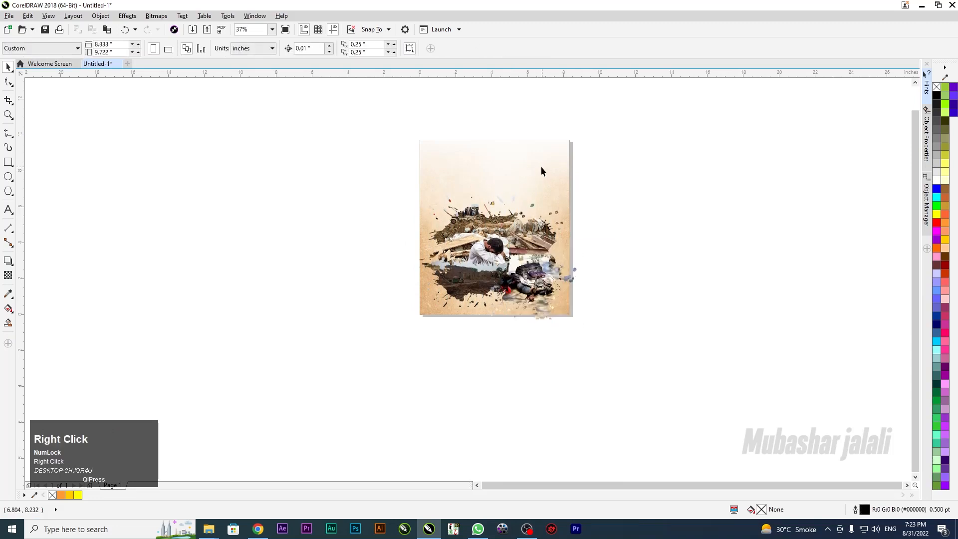
pyautogui.click(564, 188)
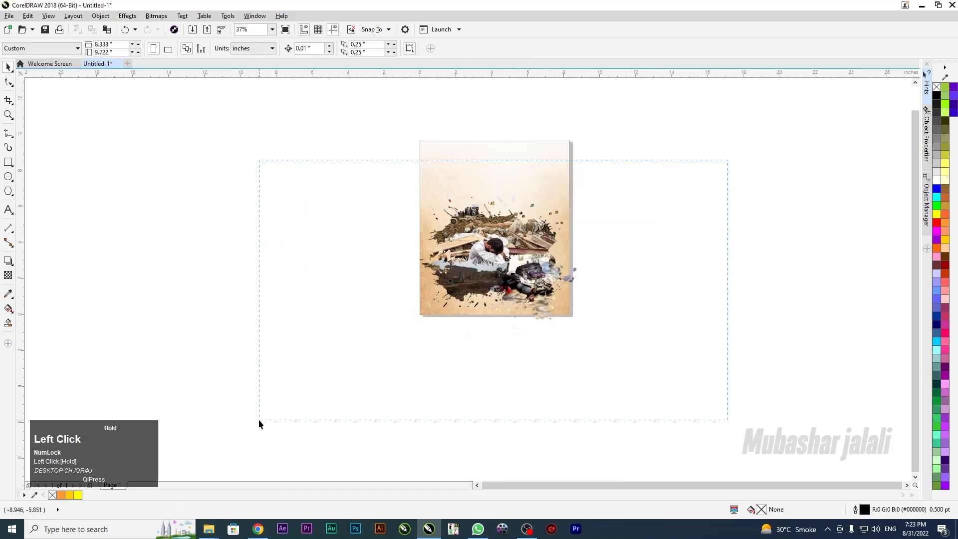
# PowerClip the three photo splashes inside the brown textured background rectangle
pyautogui.moveTo(259, 423); pyautogui.dragTo(259, 422)
pyautogui.rightClick(512, 233)
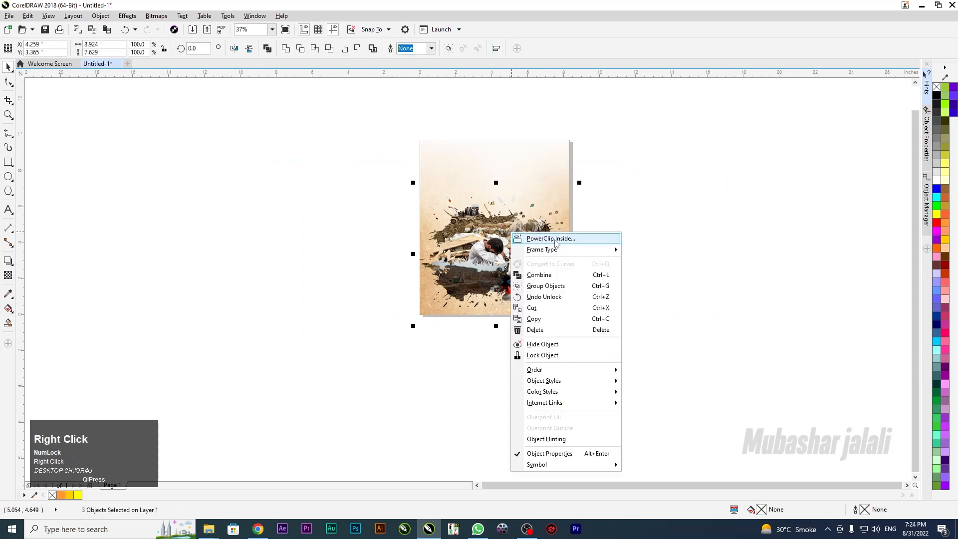
pyautogui.click(556, 243)
pyautogui.click(545, 165)
pyautogui.press('F4')
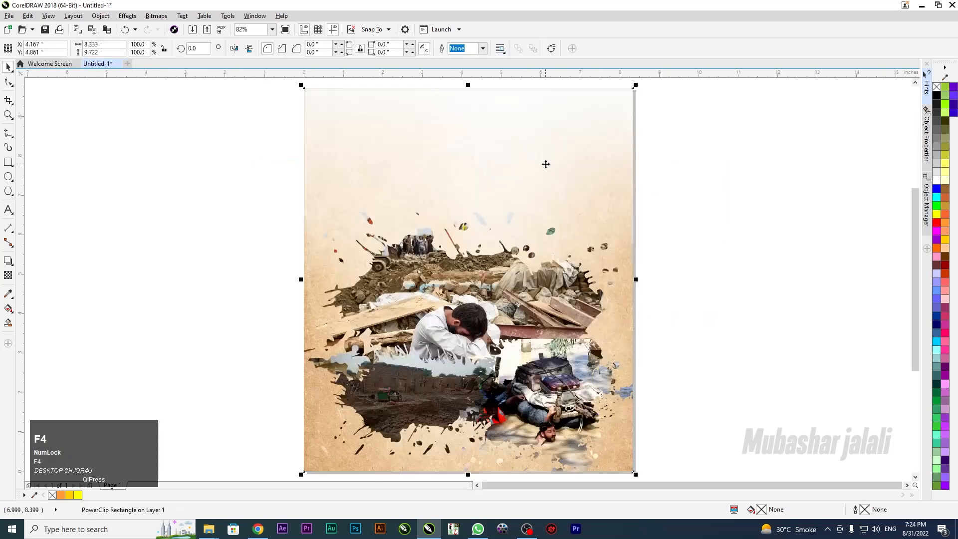
pyautogui.click(221, 223)
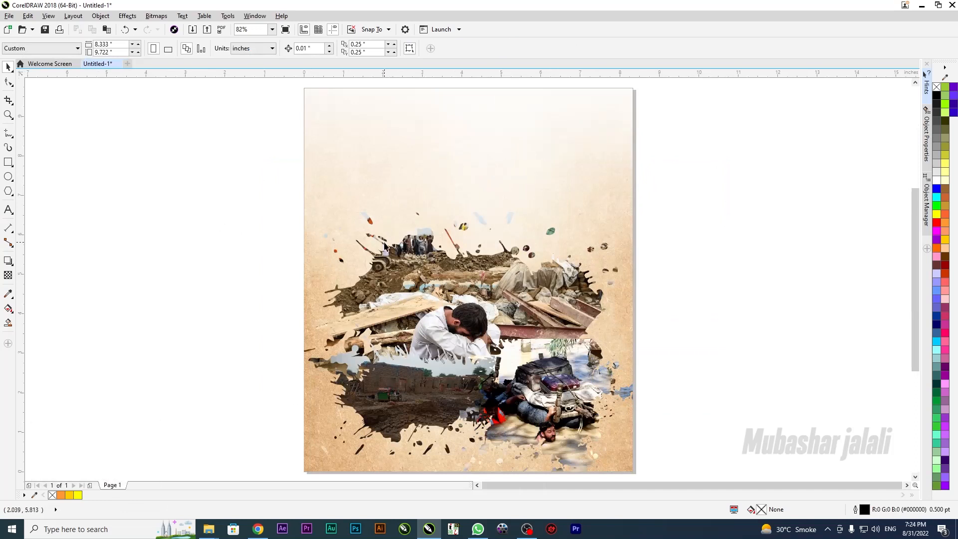
# Bring the Arabic and Urdu prayer text from the 2post folder into the document, scale it to 78.4% and place it beside the page
pyautogui.click(217, 534)
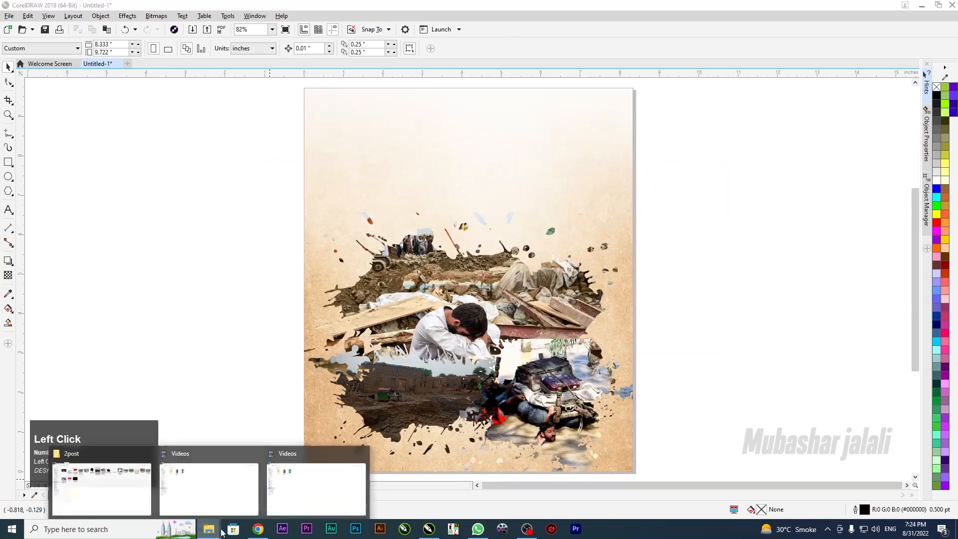
pyautogui.click(105, 499)
pyautogui.moveTo(159, 162); pyautogui.dragTo(301, 270)
pyautogui.click(507, 308)
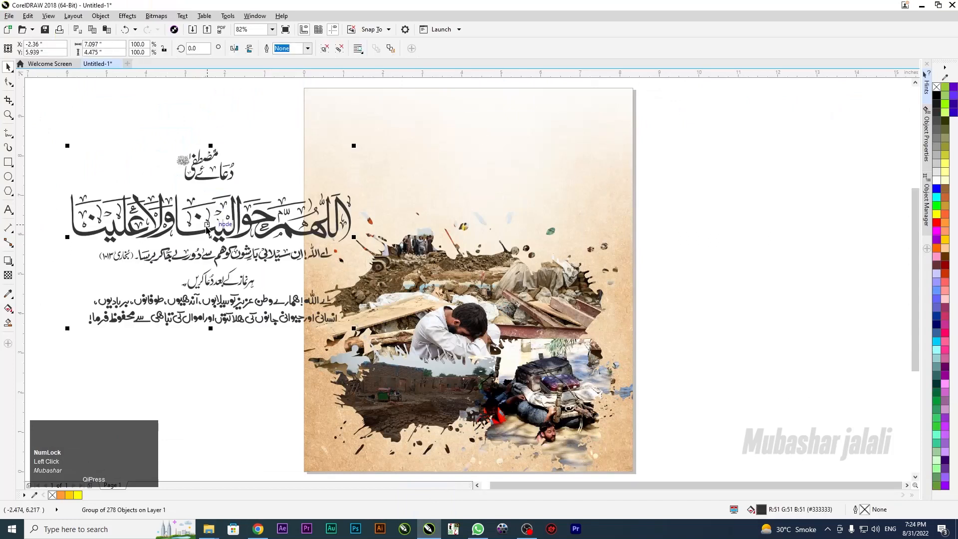
pyautogui.moveTo(206, 229); pyautogui.dragTo(736, 134)
pyautogui.moveTo(547, 216); pyautogui.dragTo(835, 204)
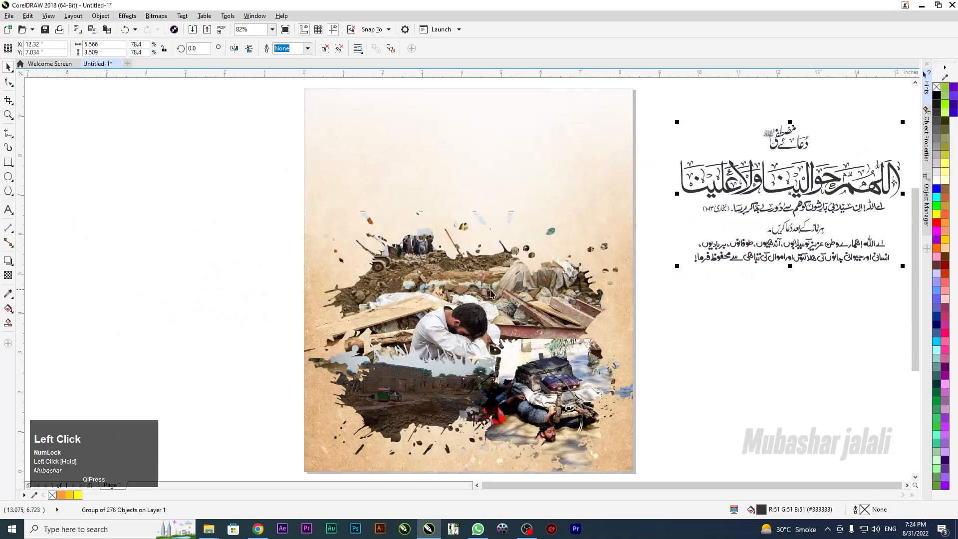
# Open the background's PowerClip contents, select the three photo splashes and scale them to 90.4%
pyautogui.scroll(-2, 468, 327)
pyautogui.click(459, 323)
pyautogui.keyDown('ctrl'); pyautogui.click(459, 324); pyautogui.keyUp('ctrl')
pyautogui.press('F10')
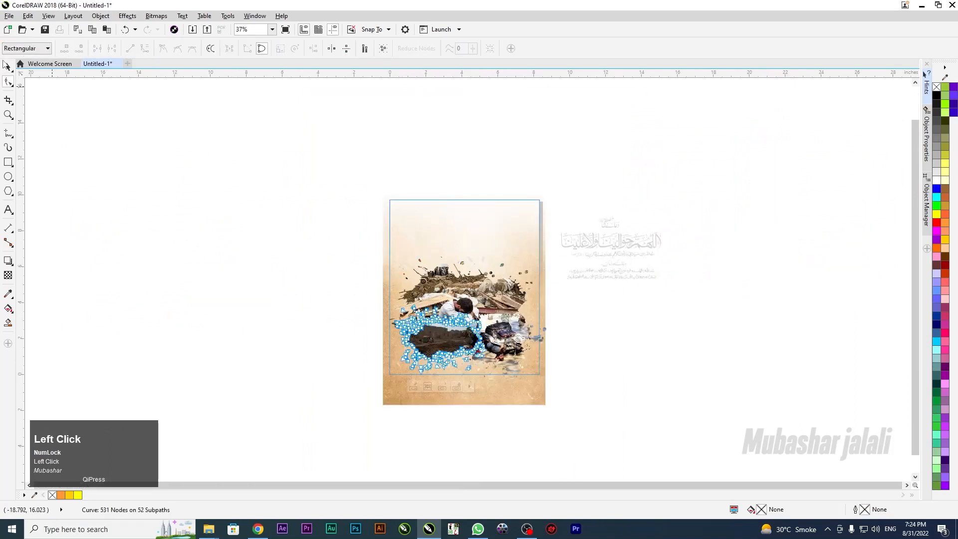
pyautogui.click(8, 67)
pyautogui.moveTo(193, 216); pyautogui.dragTo(554, 372)
pyautogui.scroll(2, 554, 369)
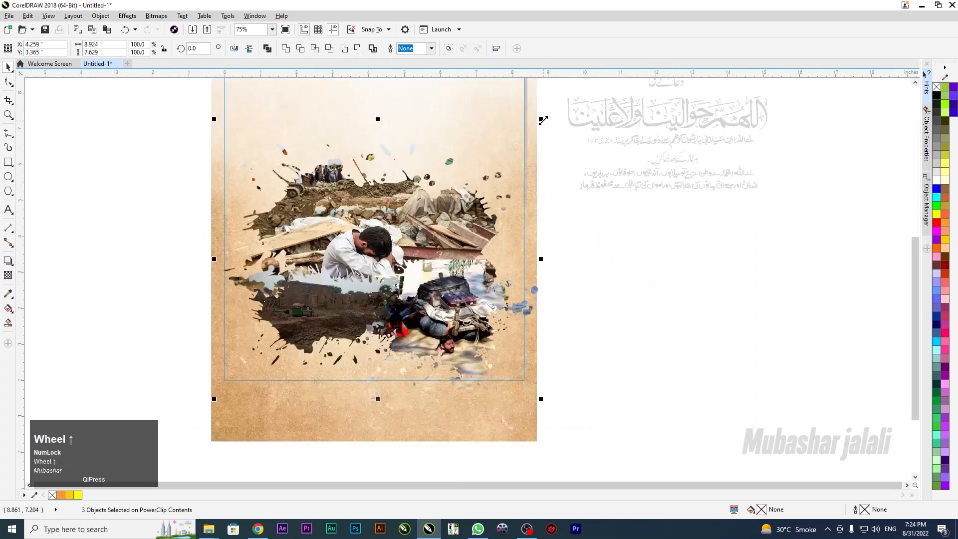
pyautogui.moveTo(541, 119); pyautogui.dragTo(532, 134)
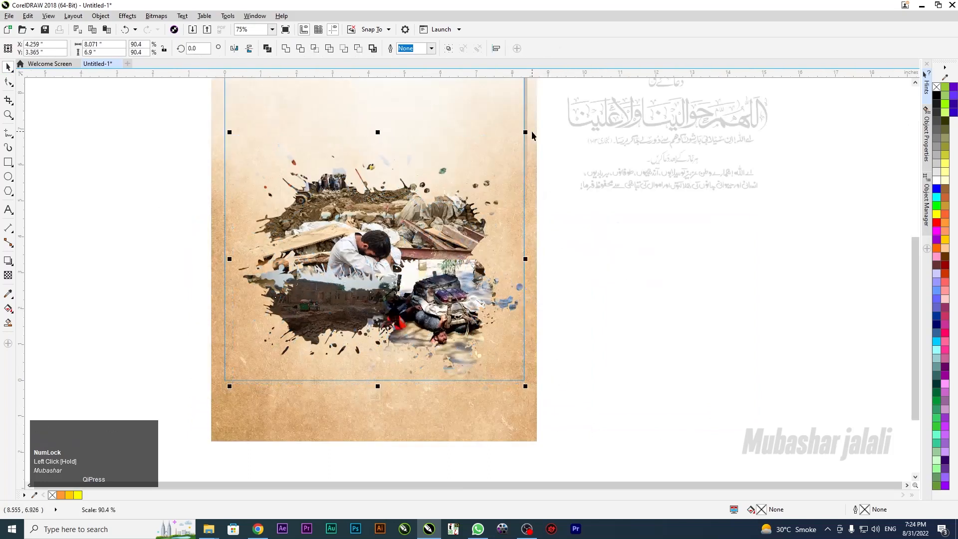
# Nudge the three photo splashes down to a Y position of 3.075 inches and finish editing the PowerClip
pyautogui.press('Down')
pyautogui.press('Down')
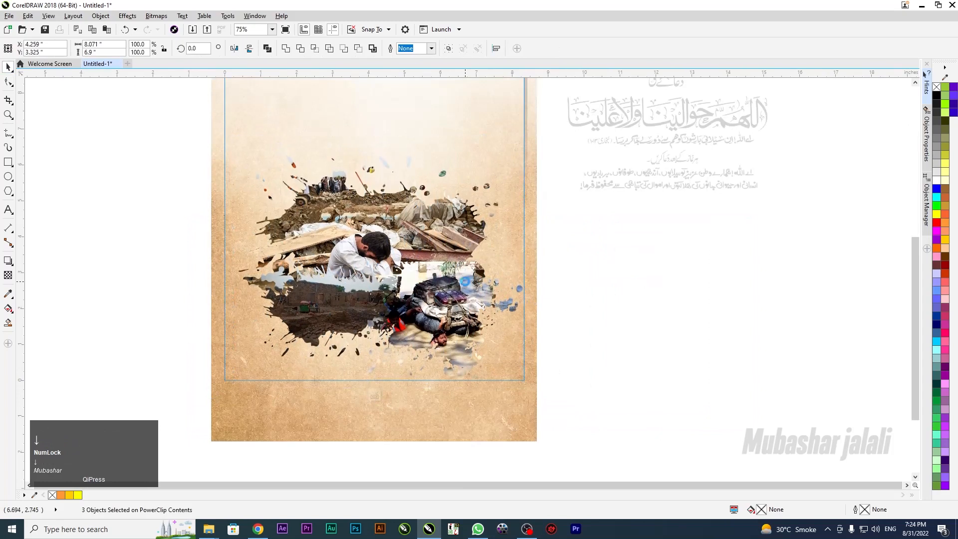
pyautogui.press('Down')
pyautogui.press('Down')
pyautogui.press('Down')
pyautogui.press('Down')
pyautogui.press('Down')
pyautogui.press('Down')
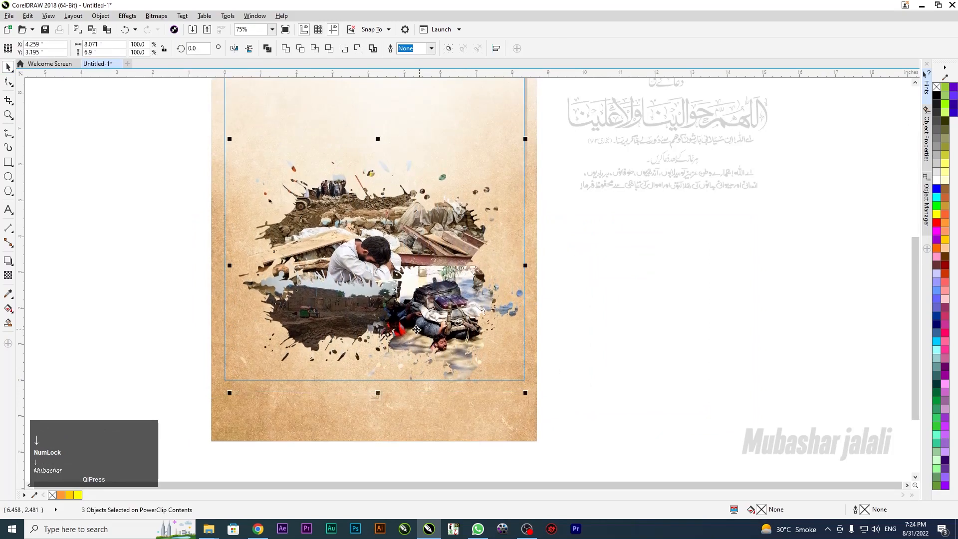
pyautogui.press('Down')
pyautogui.press('Down')
pyautogui.press('Down')
pyautogui.press('Down')
pyautogui.press('Down')
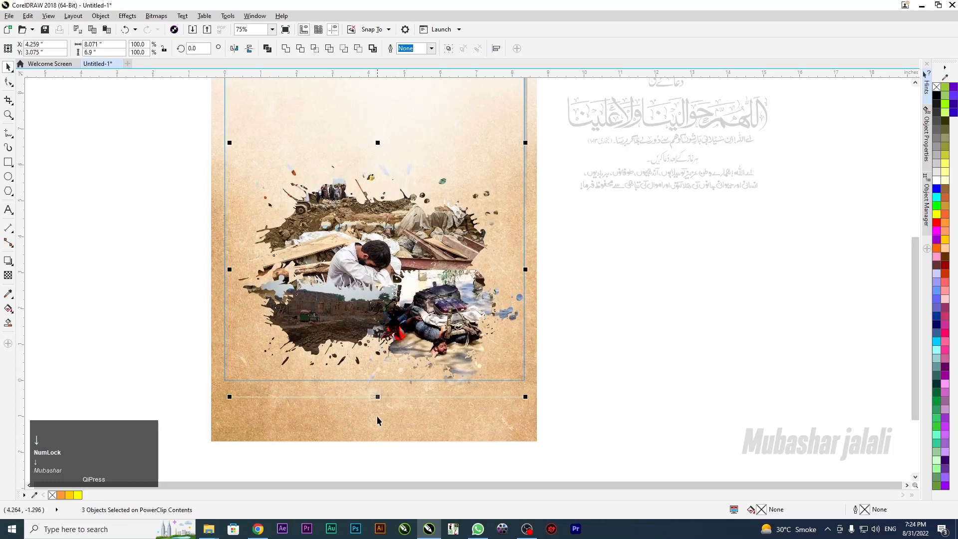
pyautogui.click(375, 397)
pyautogui.click(384, 456)
# Move the prayer text group onto the upper part of the page, above the photo splashes
pyautogui.scroll(-2, 598, 300)
pyautogui.scroll(1, 605, 254)
pyautogui.scroll(2, 697, 269)
pyautogui.moveTo(709, 189); pyautogui.dragTo(163, 415)
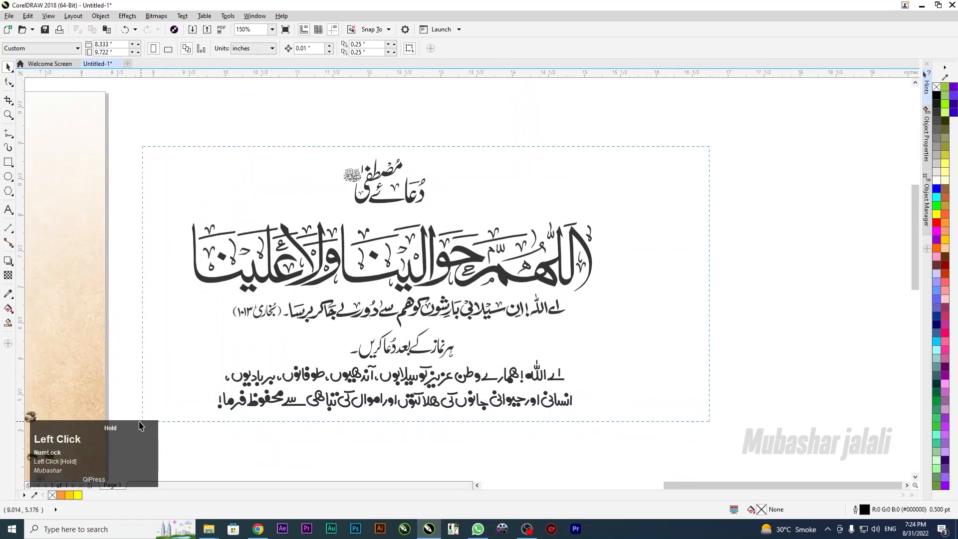
pyautogui.scroll(-4, 549, 267)
pyautogui.moveTo(561, 275); pyautogui.dragTo(421, 263)
pyautogui.scroll(2, 422, 263)
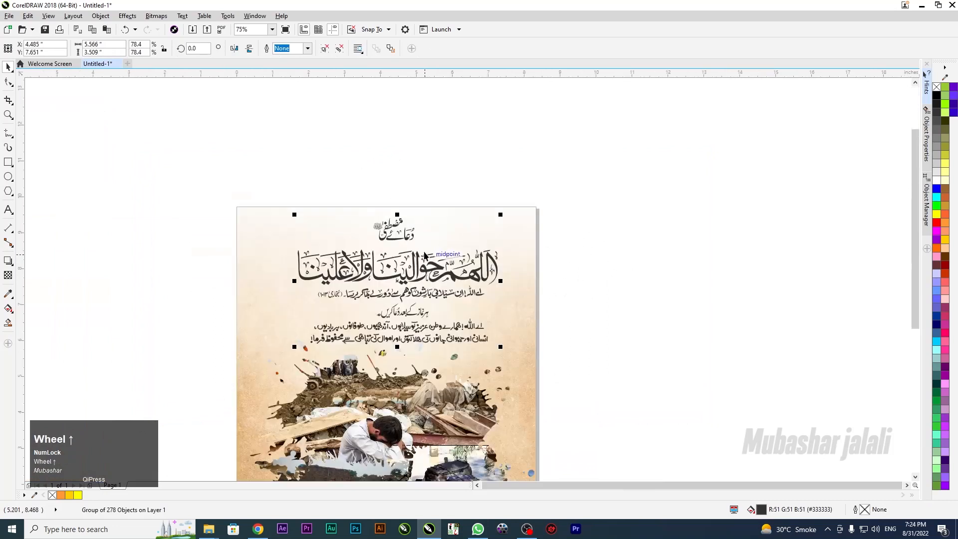
# Shift the prayer text group slightly to an X position of 4.222 inches and scale it to 83.9%
pyautogui.moveTo(500, 216); pyautogui.dragTo(492, 220)
pyautogui.press('F4')
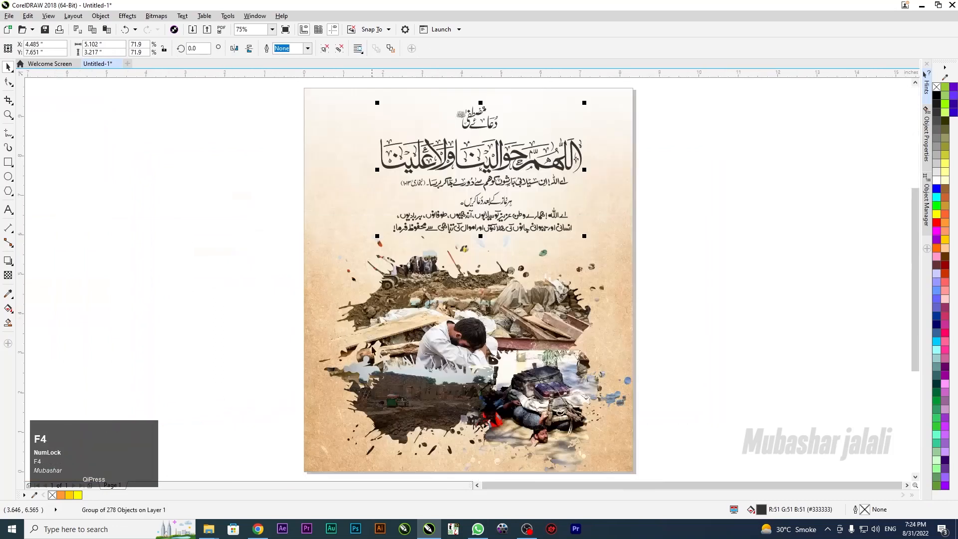
pyautogui.moveTo(491, 202); pyautogui.dragTo(481, 201)
pyautogui.scroll(1, 411, 216)
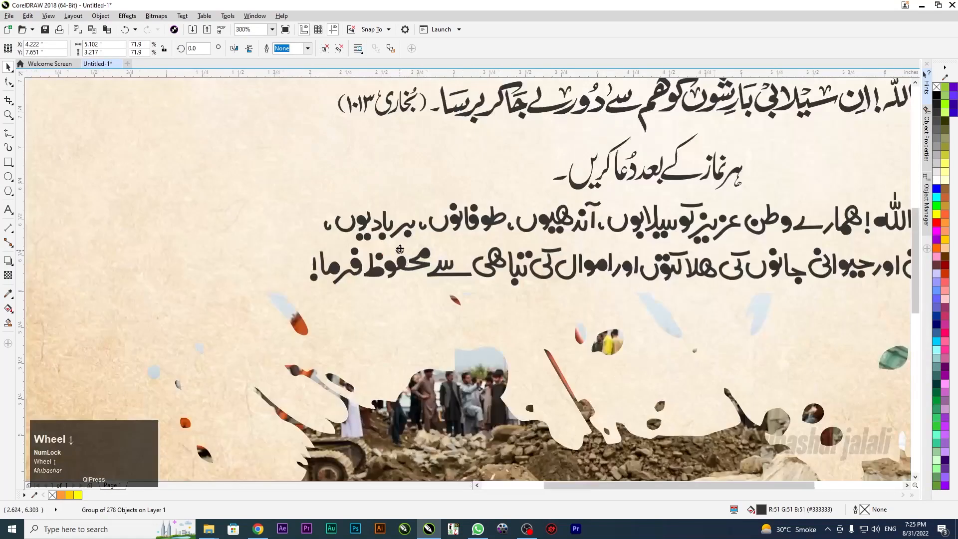
pyautogui.scroll(-2, 348, 281)
pyautogui.moveTo(360, 262); pyautogui.dragTo(347, 270)
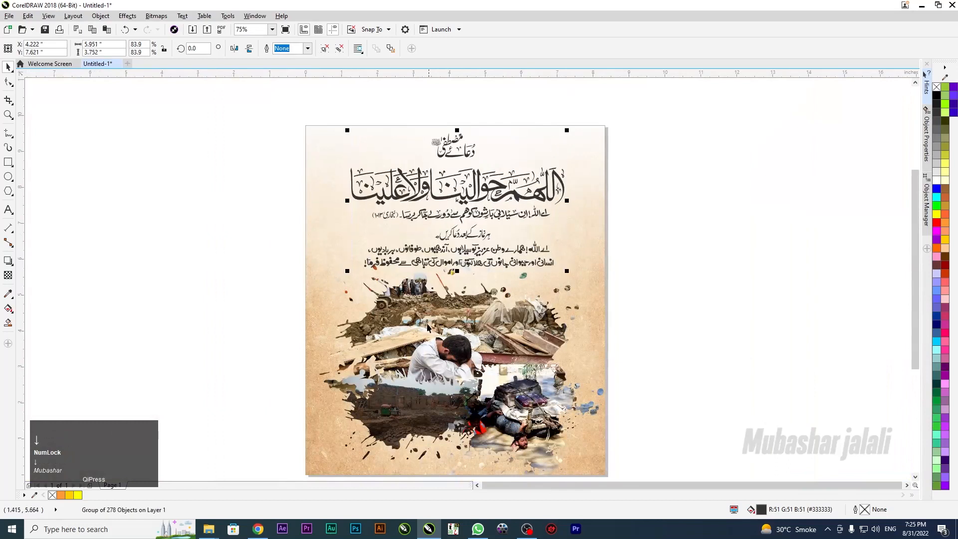
# Open the background's PowerClip contents for editing to reach the photo splashes
pyautogui.scroll(-2, 432, 307)
pyautogui.click(444, 361)
pyautogui.doubleClick(444, 360)
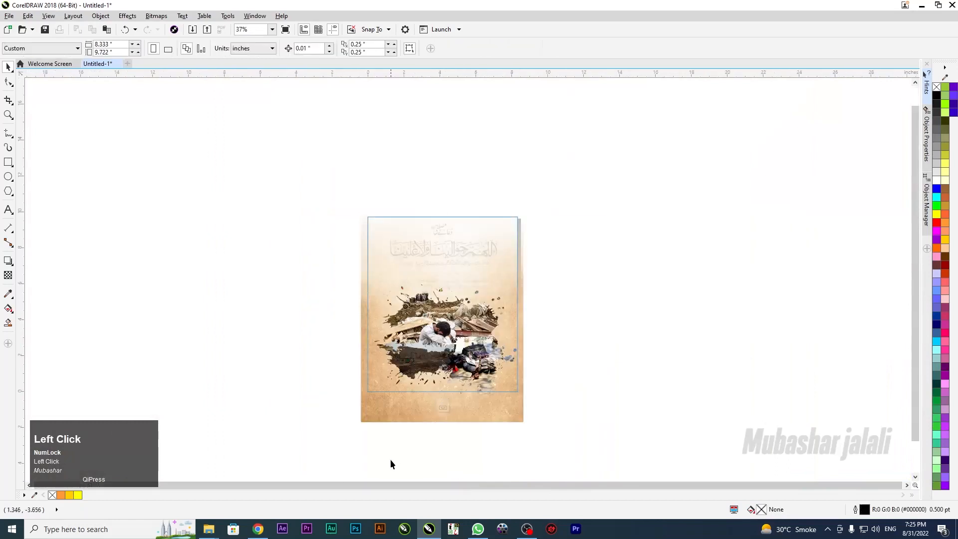
pyautogui.scroll(4, 484, 417)
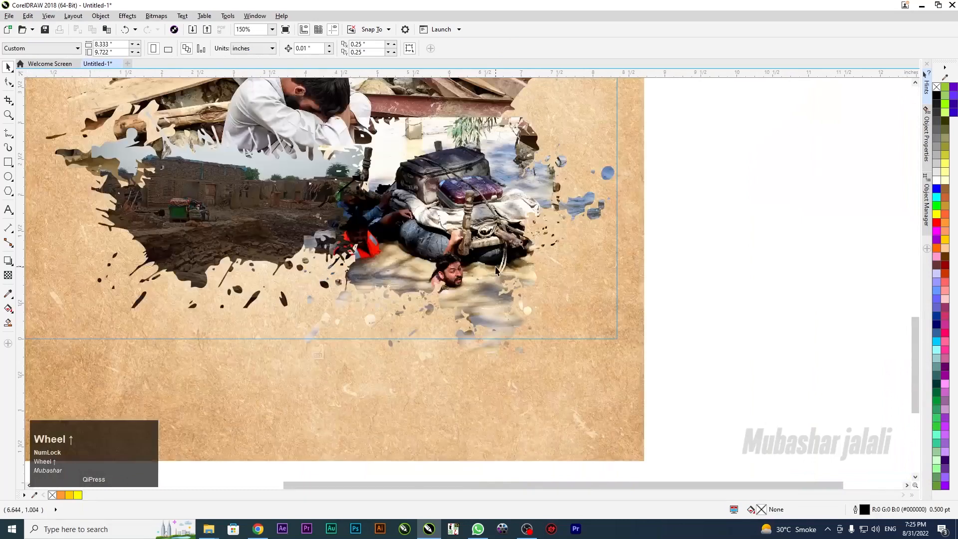
pyautogui.click(476, 305)
pyautogui.scroll(-2, 473, 243)
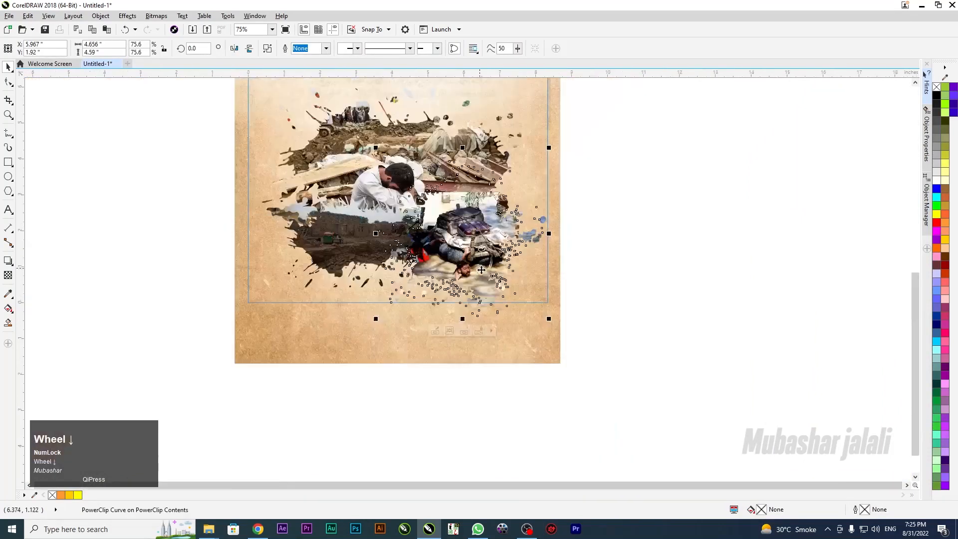
# Move the three photo splashes straight down to a Y position of 2.494 inches and finish editing the PowerClip
pyautogui.moveTo(656, 347); pyautogui.dragTo(147, 98)
pyautogui.moveTo(383, 229); pyautogui.dragTo(383, 237)
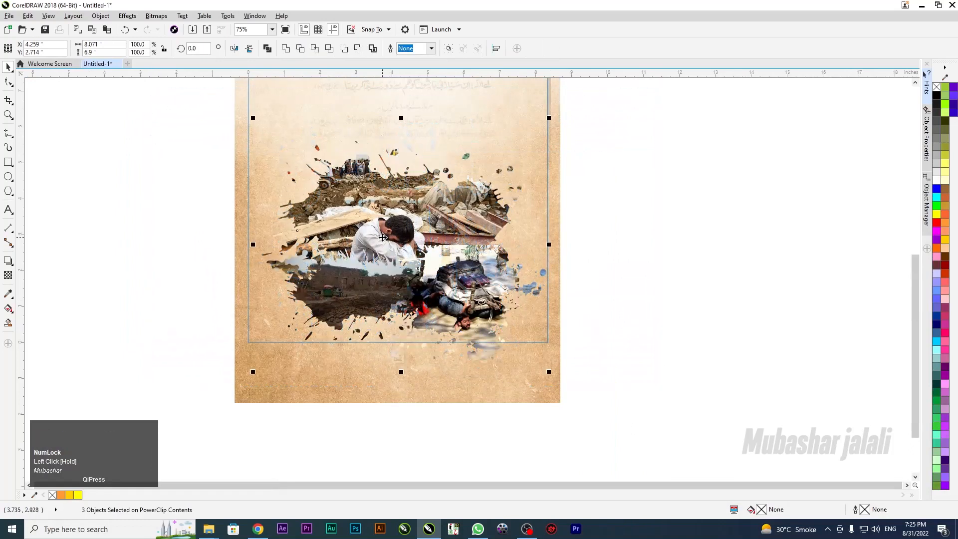
pyautogui.press('Down')
pyautogui.press('Down')
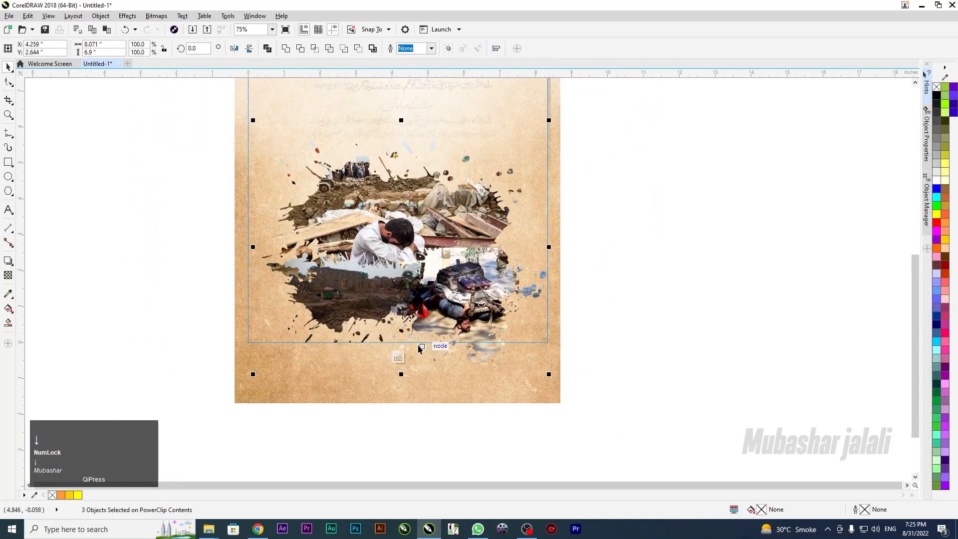
pyautogui.press('Down')
pyautogui.press('Down')
pyautogui.press('Down')
pyautogui.press('Down')
pyautogui.press('Down')
pyautogui.press('Down')
pyautogui.press('Down')
pyautogui.press('Down')
pyautogui.press('Down')
pyautogui.press('Down')
pyautogui.press('Down')
pyautogui.press('Down')
pyautogui.press('Down')
pyautogui.press('Down')
pyautogui.press('Down')
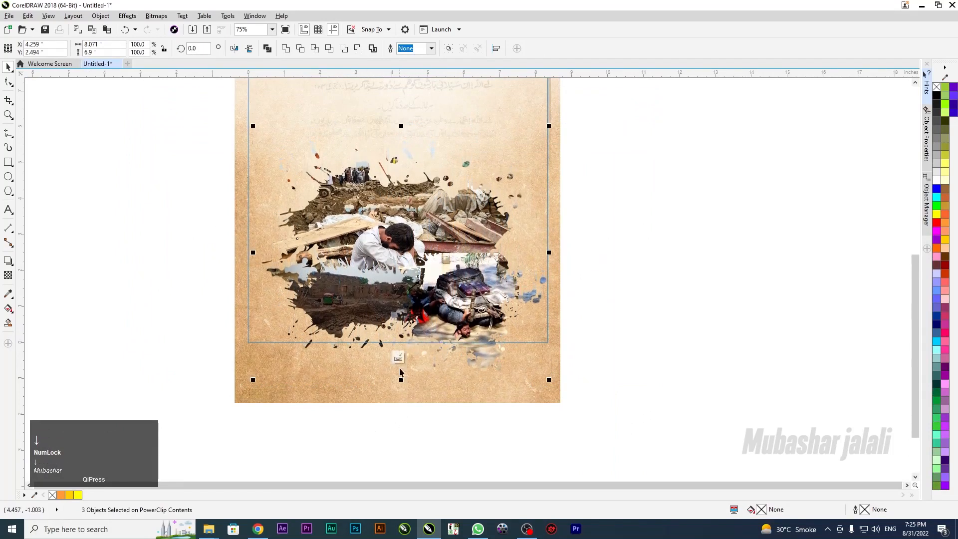
pyautogui.click(397, 359)
# Nudge the prayer text group down to a Y position of 7.291 inches and scale it to 98%
pyautogui.scroll(4, 372, 262)
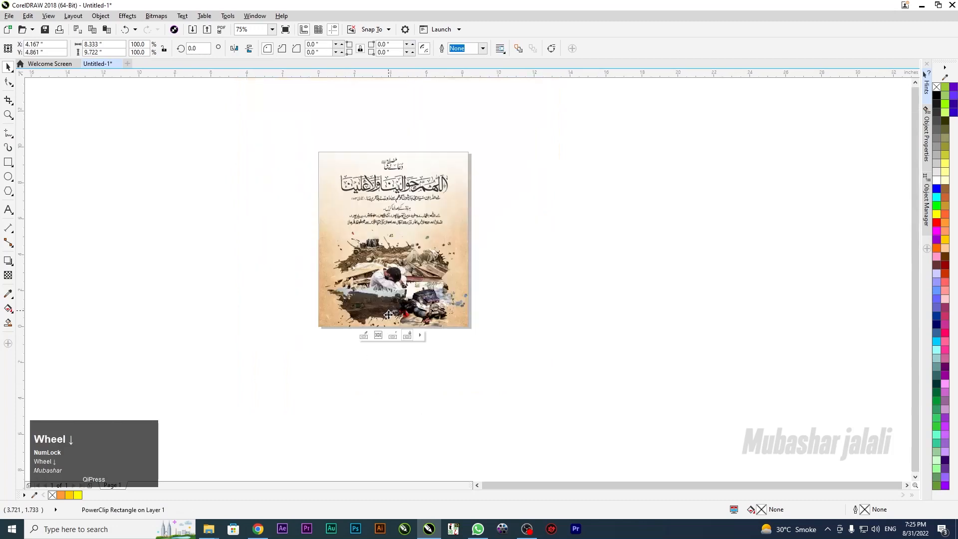
pyautogui.scroll(4, 372, 261)
pyautogui.moveTo(662, 119)
pyautogui.mouseDown()
pyautogui.moveTo(250, 286)
pyautogui.moveTo(232, 348)
pyautogui.mouseUp()
pyautogui.press('Down')
pyautogui.press('Down')
pyautogui.press('Down')
pyautogui.press('Down')
pyautogui.press('Down')
pyautogui.press('Down')
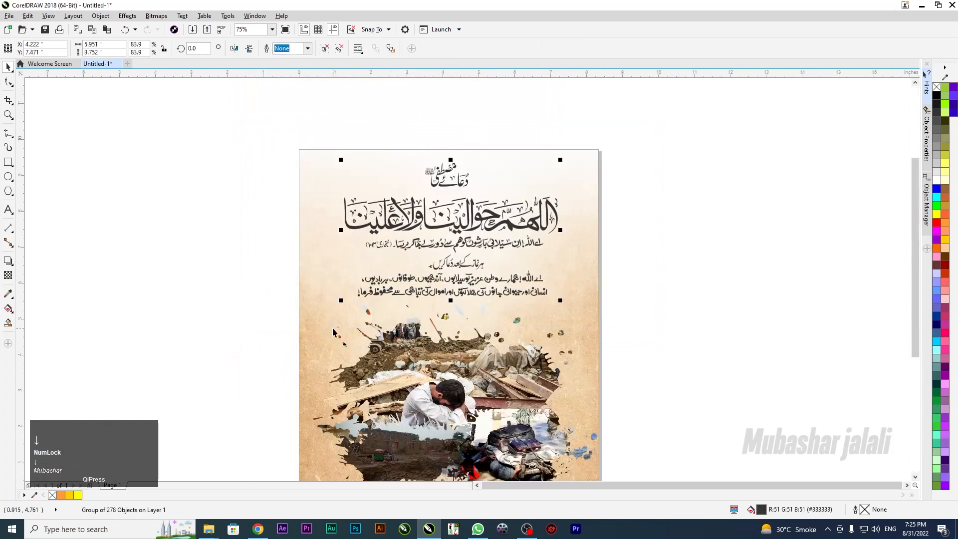
pyautogui.press('Down')
pyautogui.press('Down')
pyautogui.press('Down')
pyautogui.press('Down')
pyautogui.press('Down')
pyautogui.press('Down')
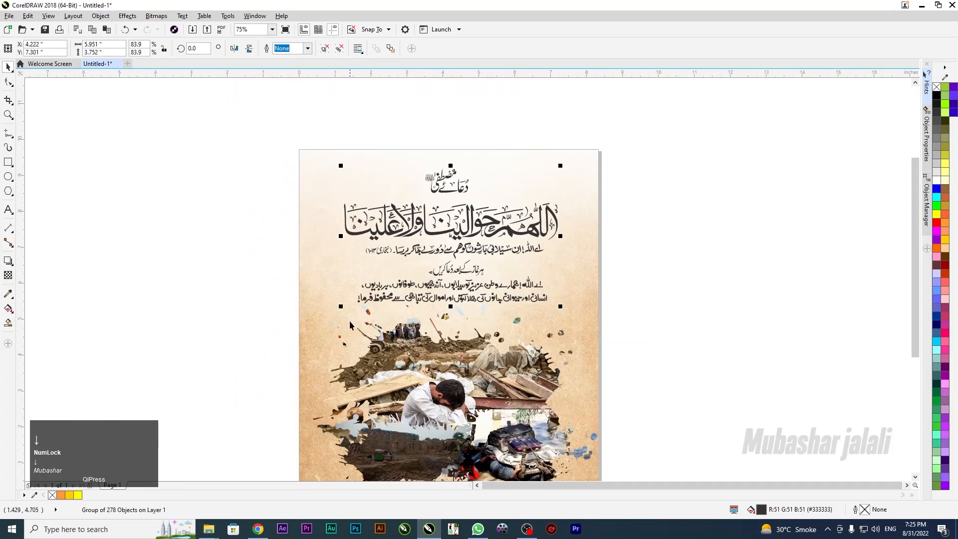
pyautogui.moveTo(339, 307); pyautogui.dragTo(319, 318)
pyautogui.press('Down')
# Move the prayer text group horizontally off the page onto the empty area beside it and ungroup all its objects
pyautogui.scroll(-2, 399, 247)
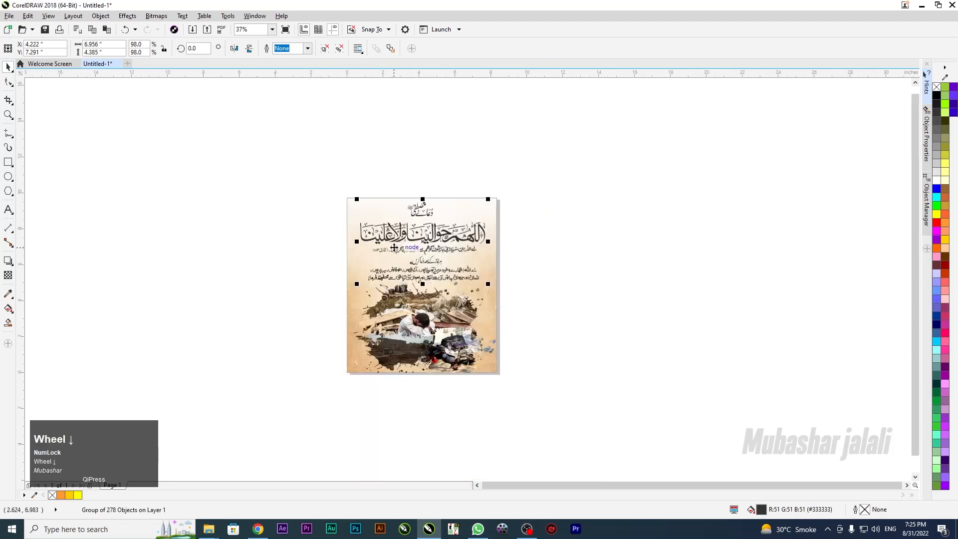
pyautogui.moveTo(404, 233); pyautogui.dragTo(685, 233)
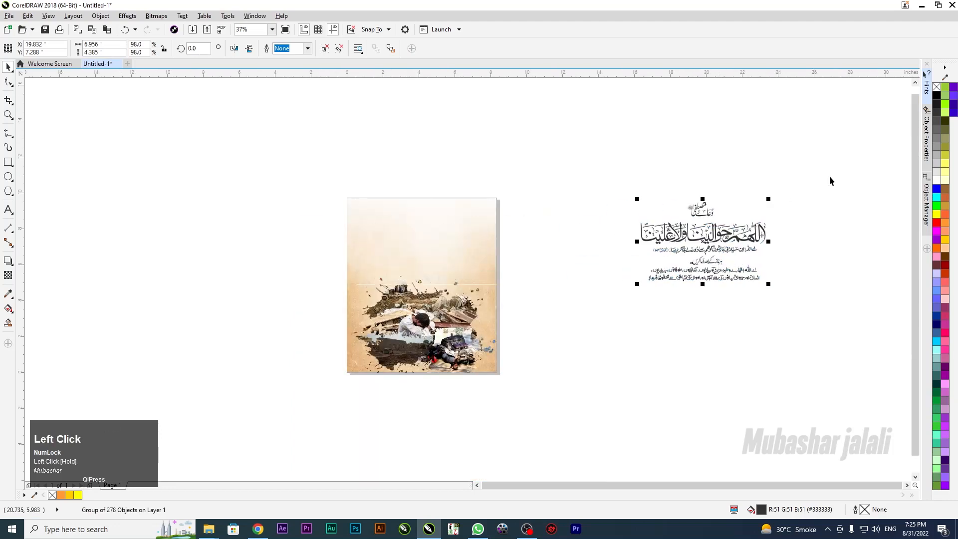
pyautogui.scroll(2, 862, 207)
pyautogui.click(610, 218)
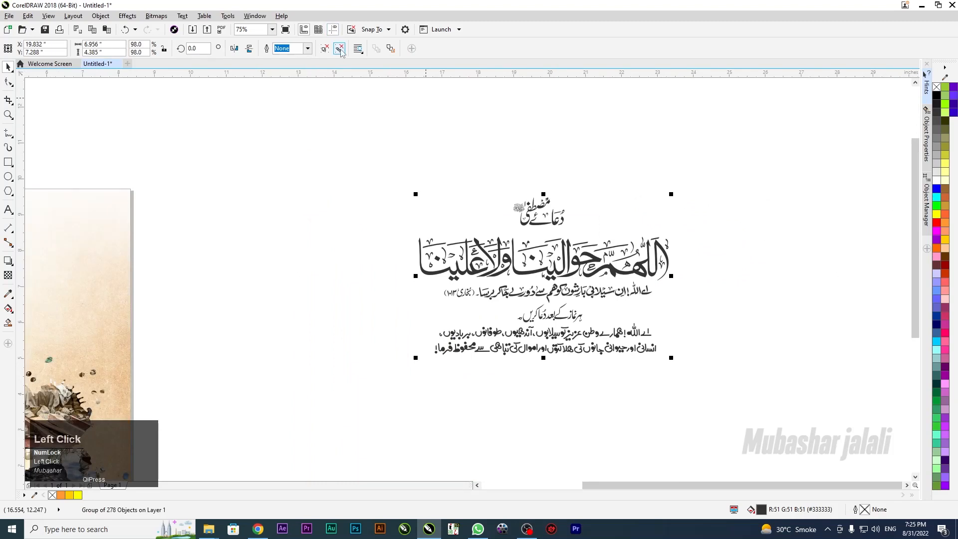
# Group the objects of the small heading, and separately group those of the large Arabic prayer line
pyautogui.scroll(2, 609, 218)
pyautogui.moveTo(589, 153); pyautogui.dragTo(368, 249)
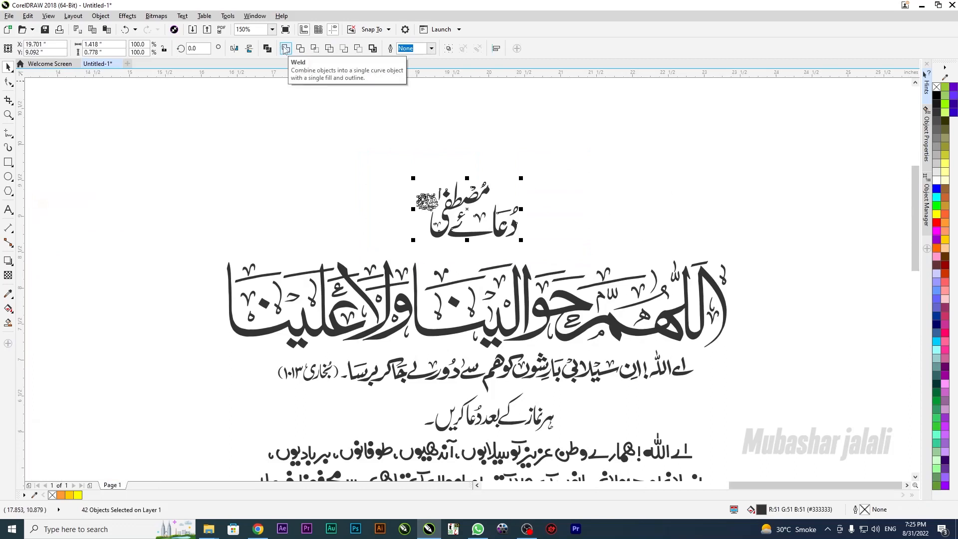
pyautogui.click(448, 48)
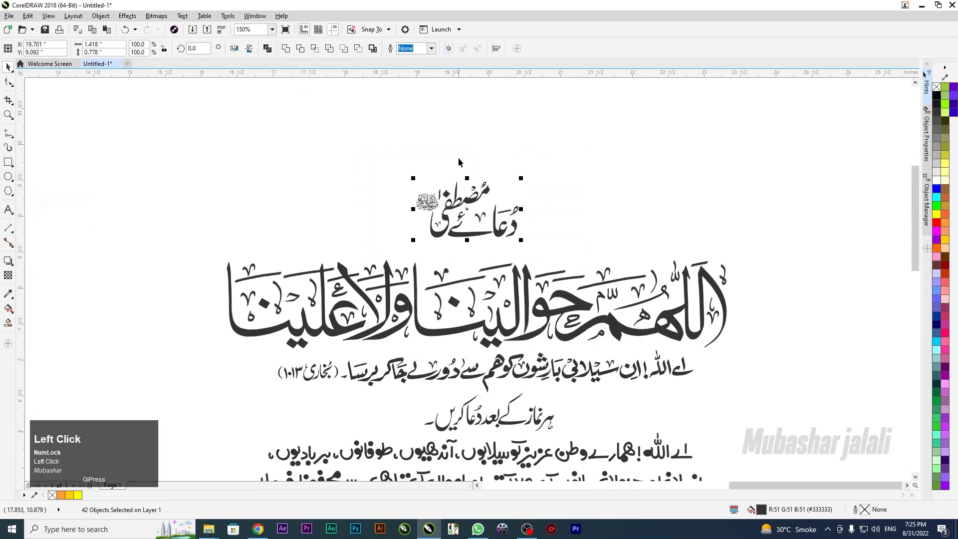
pyautogui.moveTo(789, 247); pyautogui.dragTo(268, 329)
pyautogui.moveTo(146, 358); pyautogui.dragTo(152, 352)
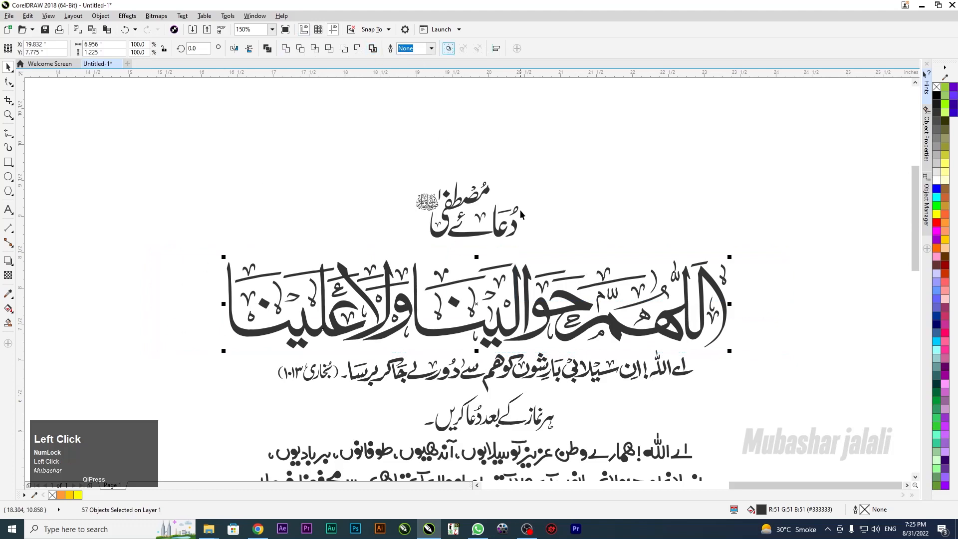
pyautogui.hotkey('ctrl', 'g')
# Group the objects of the Urdu translation line directly beneath the large Arabic prayer
pyautogui.scroll(-2, 497, 353)
pyautogui.scroll(4, 548, 306)
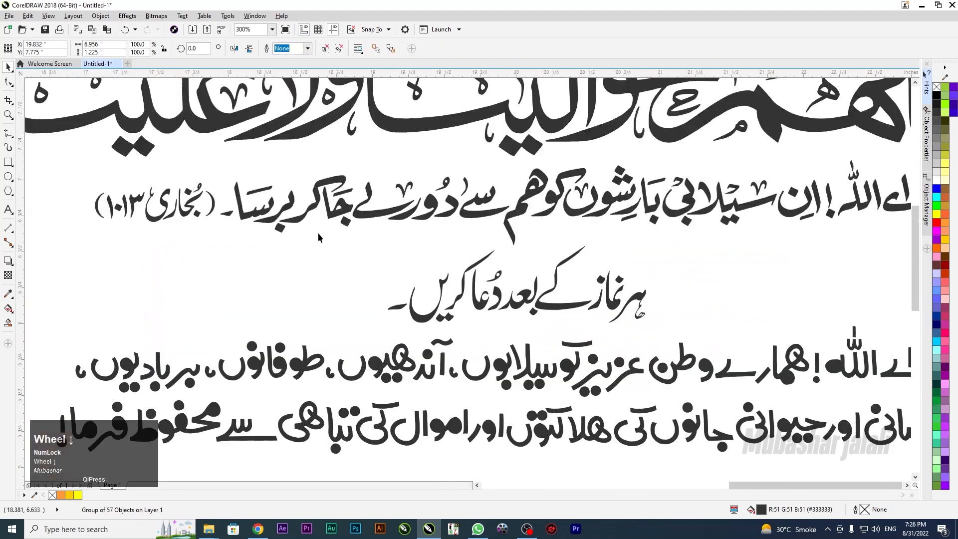
pyautogui.scroll(-4, 319, 233)
pyautogui.moveTo(522, 243); pyautogui.dragTo(330, 228)
pyautogui.moveTo(252, 213); pyautogui.dragTo(246, 213)
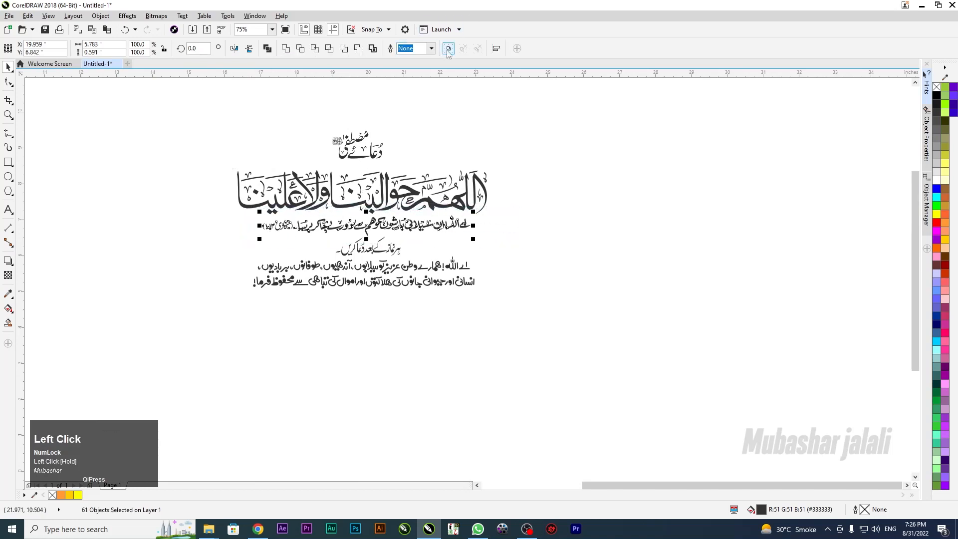
pyautogui.hotkey('ctrl', 'g')
pyautogui.click(324, 328)
# Group the objects of the short Urdu line between the translation and the closing two-line prayer
pyautogui.scroll(2, 334, 231)
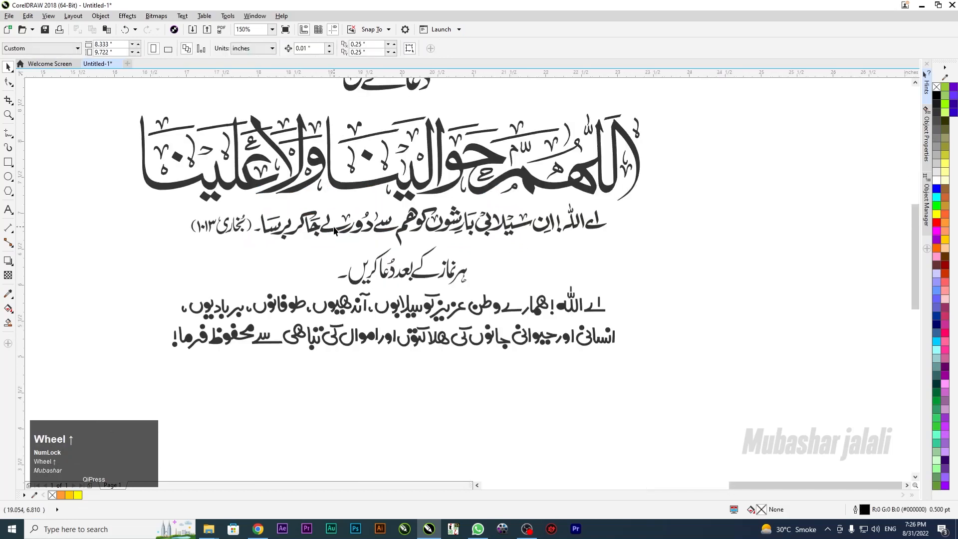
pyautogui.moveTo(515, 277); pyautogui.dragTo(321, 245)
pyautogui.scroll(2, 478, 249)
pyautogui.moveTo(522, 219); pyautogui.dragTo(105, 418)
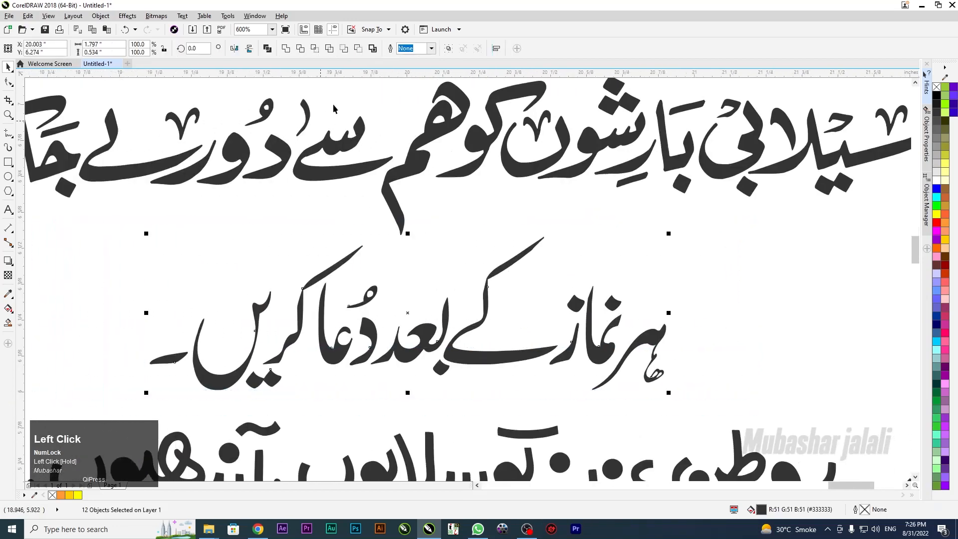
pyautogui.click(449, 48)
# Group the objects of the closing two-line Urdu prayer
pyautogui.scroll(-2, 441, 112)
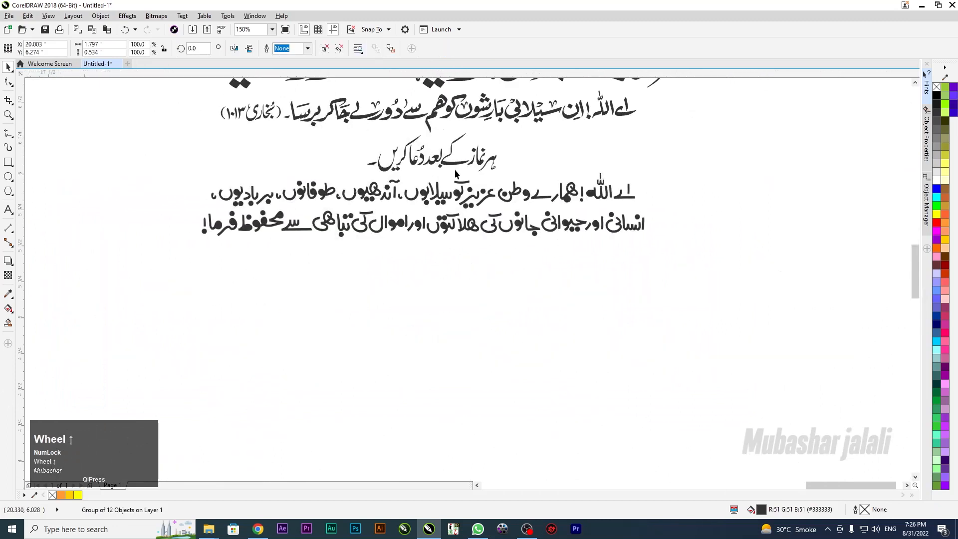
pyautogui.scroll(1, 454, 169)
pyautogui.moveTo(881, 149); pyautogui.dragTo(139, 327)
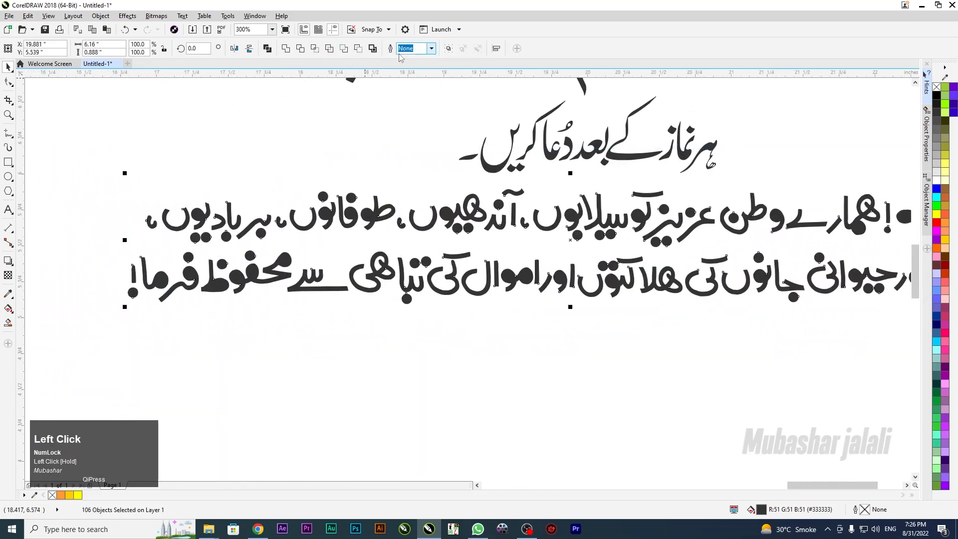
pyautogui.hotkey('ctrl', 'g')
pyautogui.scroll(-1, 409, 60)
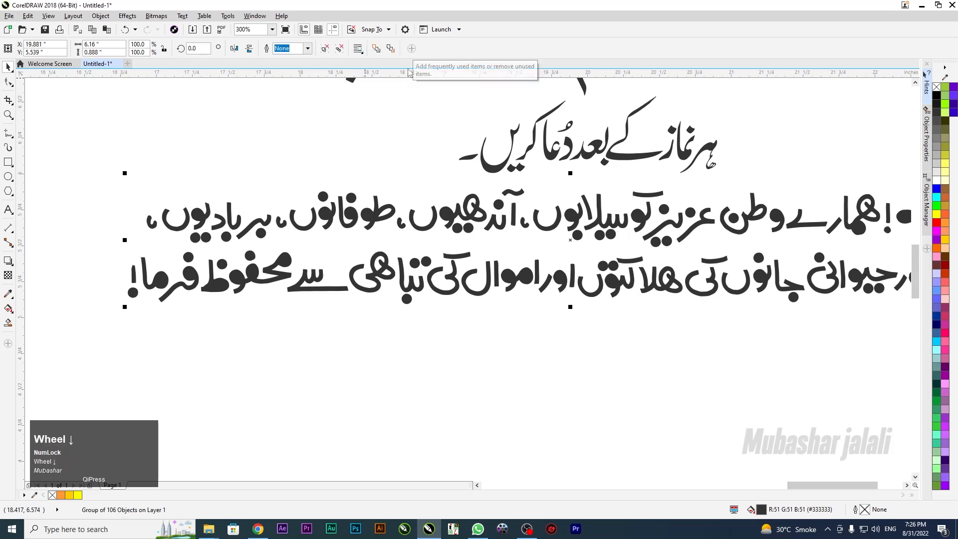
# Select all five text groups and align their centers on a common vertical axis
pyautogui.scroll(-2, 403, 171)
pyautogui.moveTo(568, 260); pyautogui.dragTo(283, 97)
pyautogui.press('c')
pyautogui.press('c')
pyautogui.press('c')
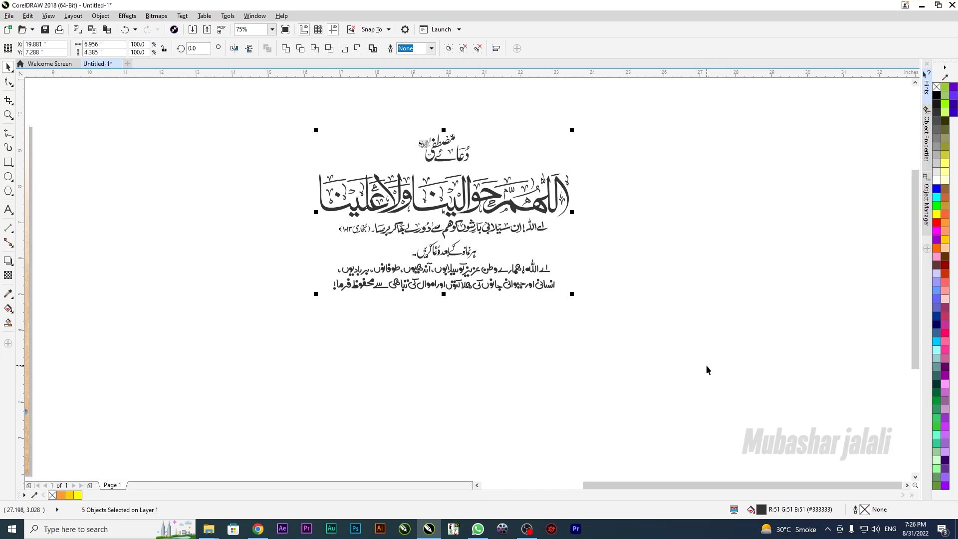
pyautogui.click(379, 336)
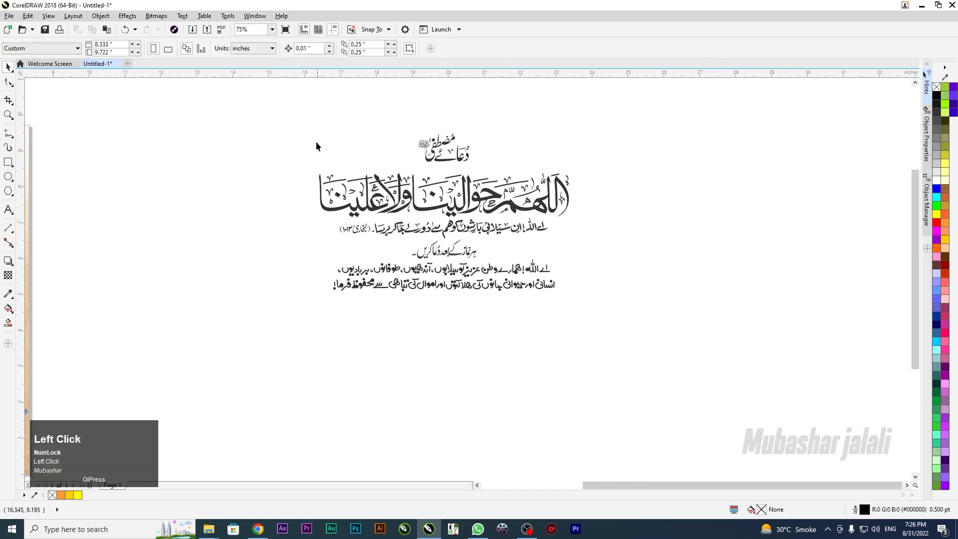
# Move the five text groups together back onto the upper part of the page, at about X 4.182 and Y 7.074 inches
pyautogui.moveTo(256, 129); pyautogui.dragTo(651, 349)
pyautogui.scroll(-4, 627, 292)
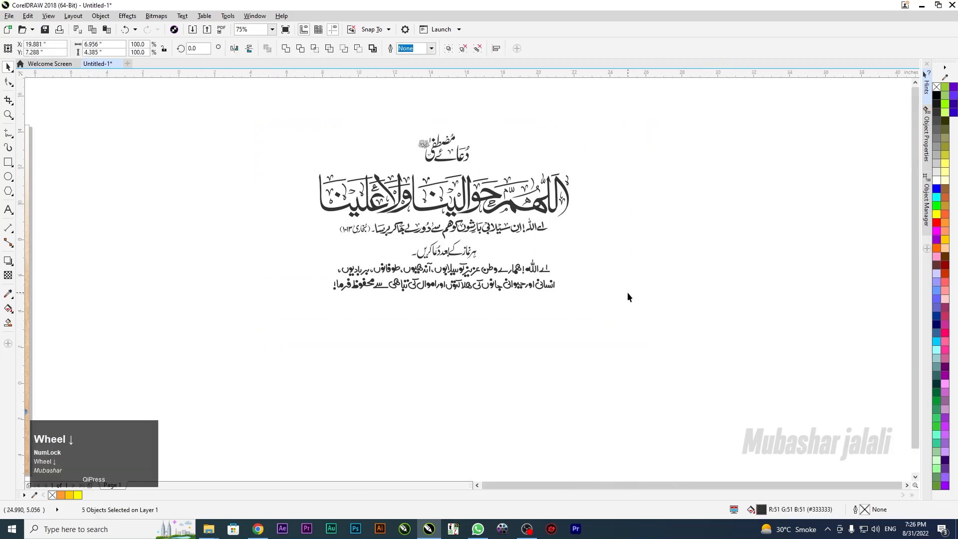
pyautogui.moveTo(588, 282); pyautogui.dragTo(413, 284)
pyautogui.scroll(4, 441, 260)
pyautogui.scroll(2, 448, 259)
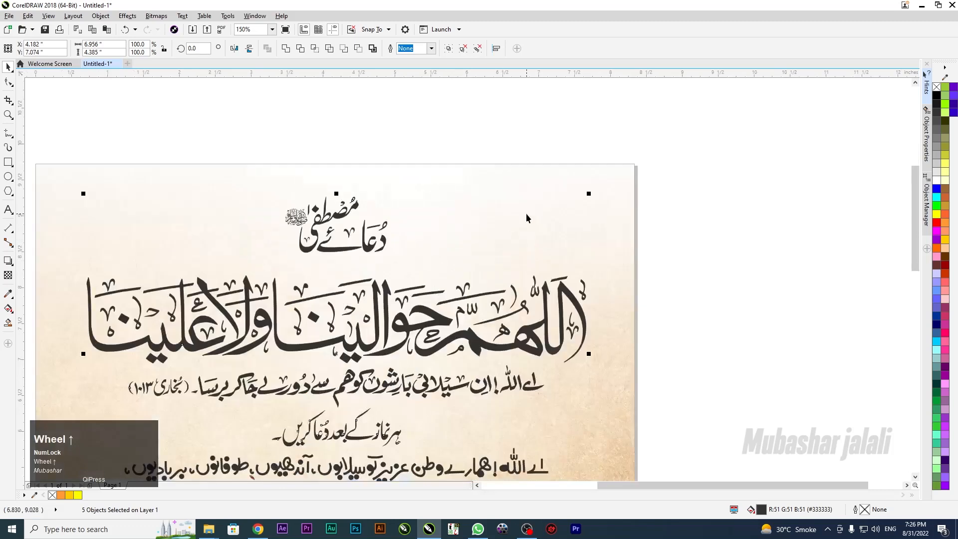
# Scale the five text groups proportionally to a width of 6.443 inches and nudge them up to a Y position of 7.444 inches
pyautogui.moveTo(587, 195); pyautogui.dragTo(588, 197)
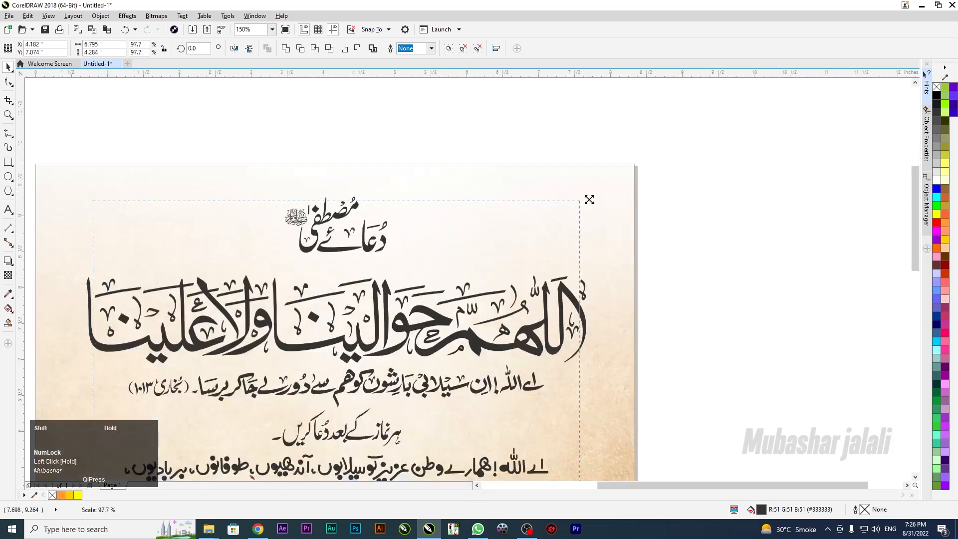
pyautogui.scroll(-2, 250, 332)
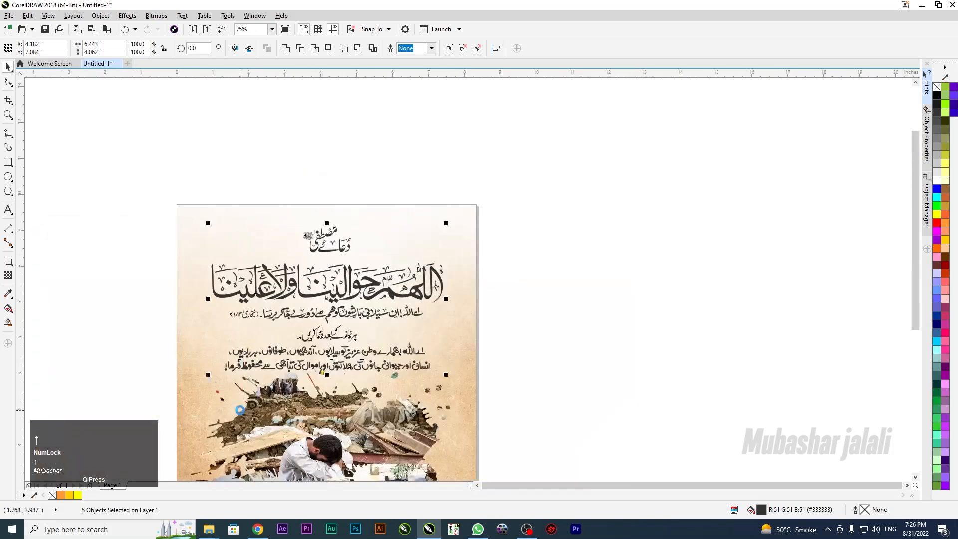
pyautogui.press('Up')
pyautogui.press('Up')
pyautogui.press('Up')
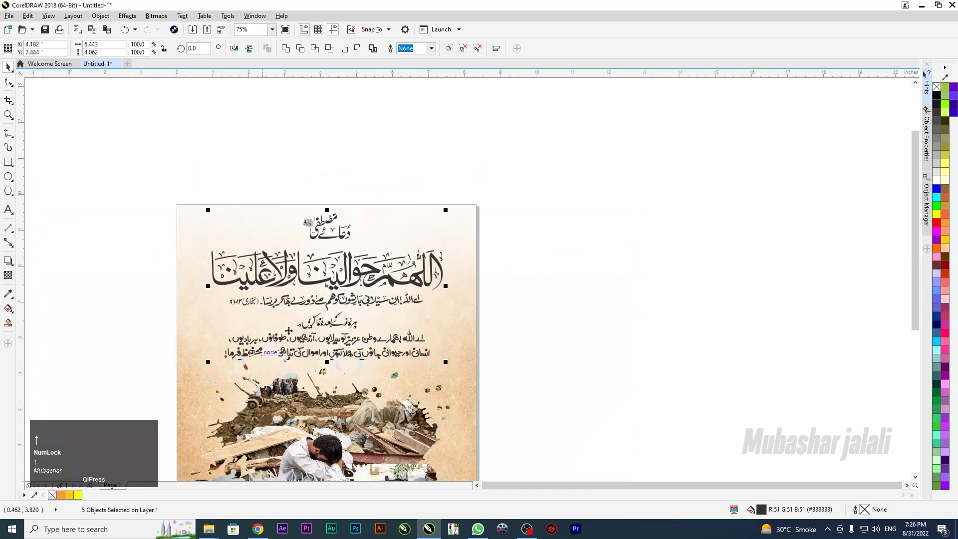
pyautogui.scroll(-1, 275, 364)
pyautogui.press('F4')
pyautogui.click(163, 259)
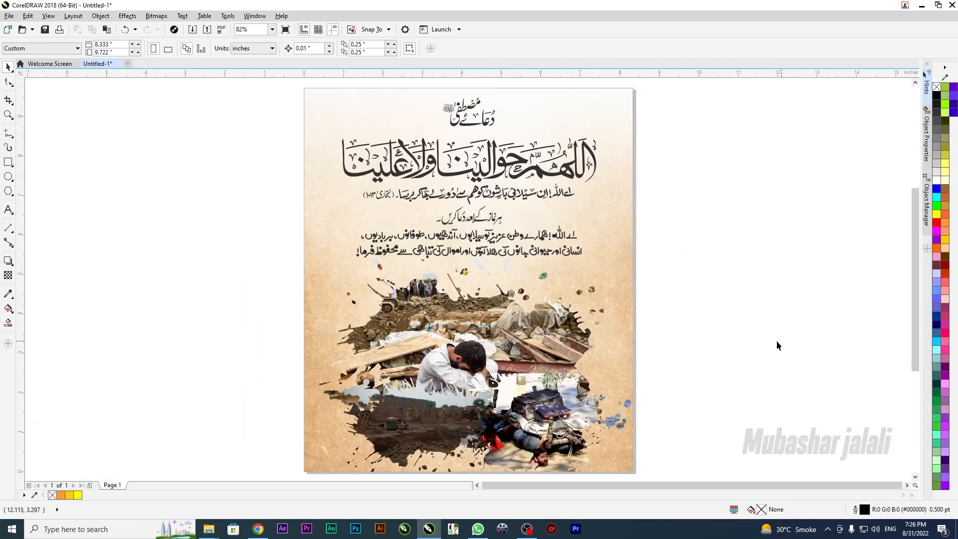
# Nudge the closing two-line Urdu prayer down to a Y position of 5.744 inches
pyautogui.moveTo(736, 337); pyautogui.dragTo(301, 265)
pyautogui.click(415, 254)
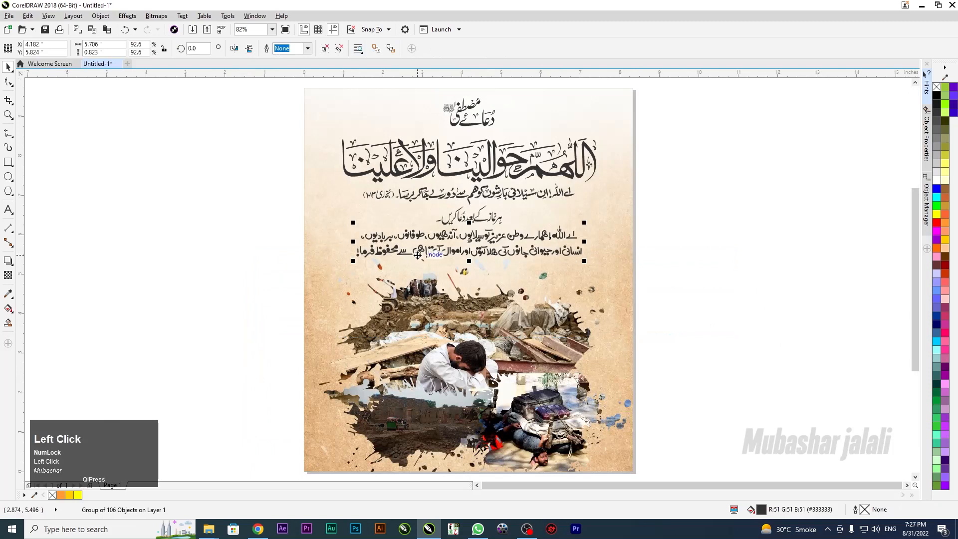
pyautogui.press('Down')
pyautogui.press('Down')
pyautogui.press('Down')
pyautogui.press('Down')
pyautogui.press('Down')
pyautogui.press('Down')
pyautogui.press('Down')
pyautogui.press('Down')
pyautogui.press('Down')
pyautogui.press('Down')
pyautogui.press('Down')
pyautogui.press('Down')
pyautogui.press('Down')
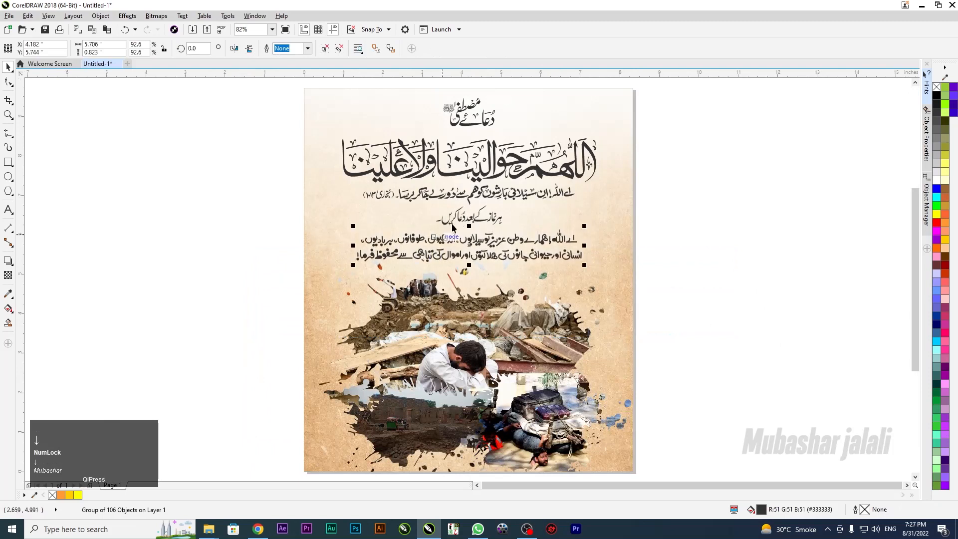
# Lock the full-page PowerClip background rectangle so it cannot be selected or moved
pyautogui.click(487, 195)
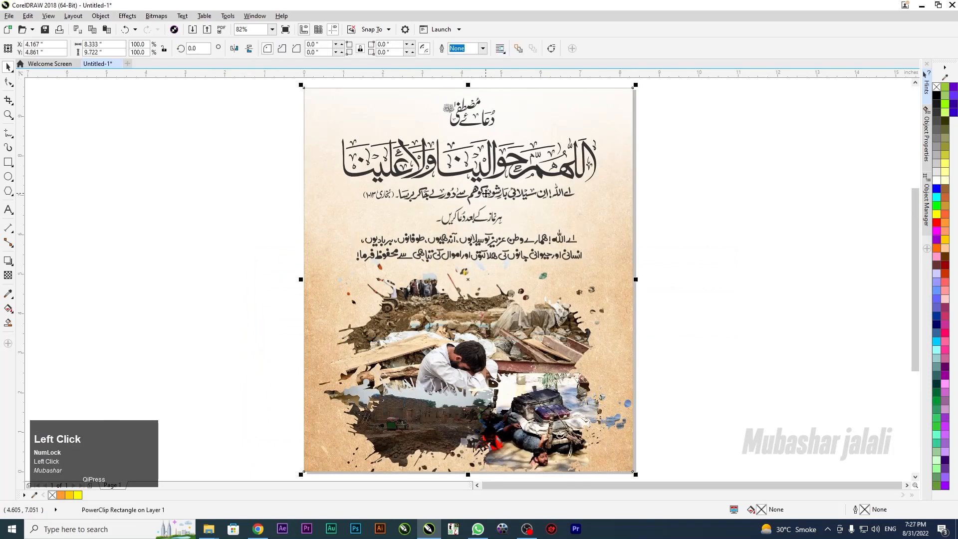
pyautogui.rightClick(321, 195)
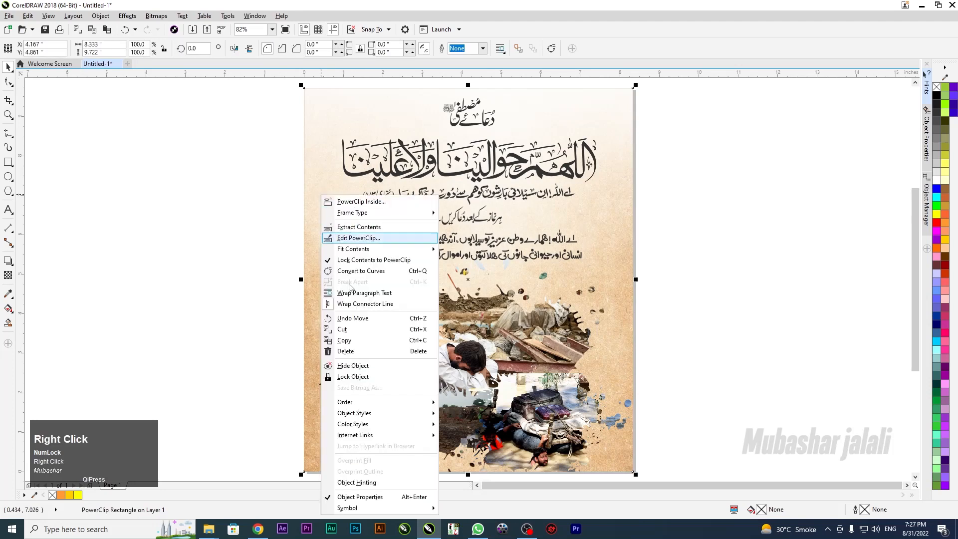
pyautogui.click(348, 377)
pyautogui.click(247, 298)
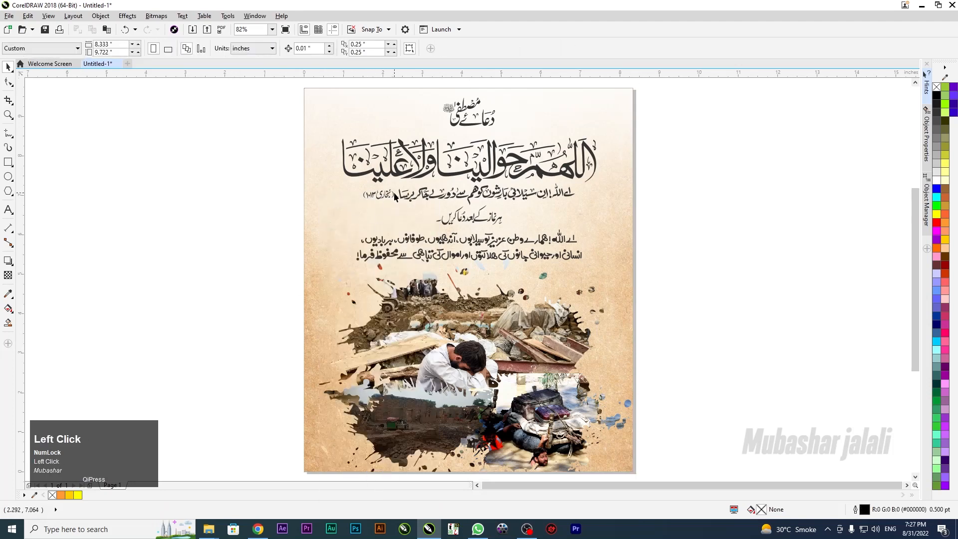
# Nudge the short Urdu line above the closing two-line prayer down to a Y position of 6.415 inches
pyautogui.scroll(2, 394, 192)
pyautogui.click(547, 245)
pyautogui.press('Down')
pyautogui.press('Down')
pyautogui.press('Down')
pyautogui.press('Down')
pyautogui.press('Down')
pyautogui.press('Down')
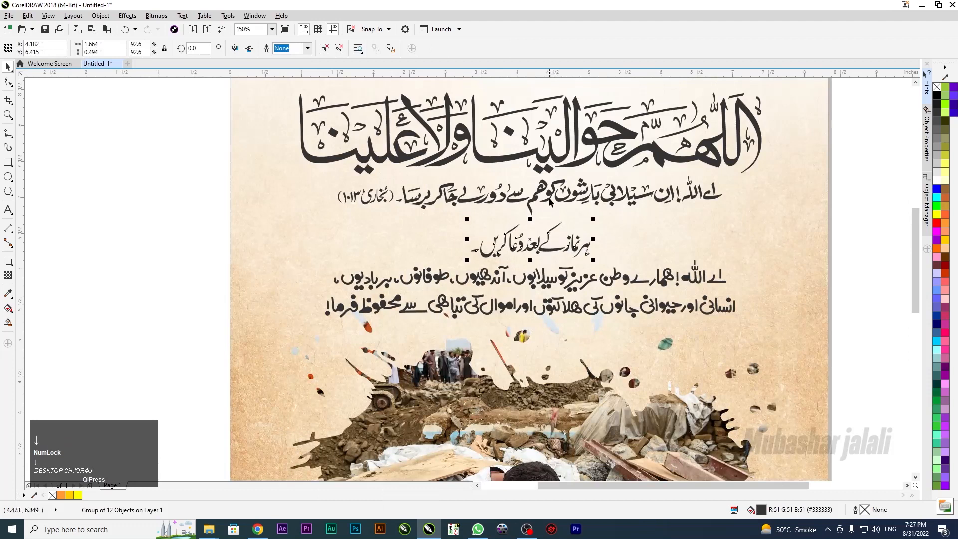
# Shrink the Urdu translation line below the large Arabic prayer to a width of 4.709 inches and align its center with the Arabic text
pyautogui.click(554, 195)
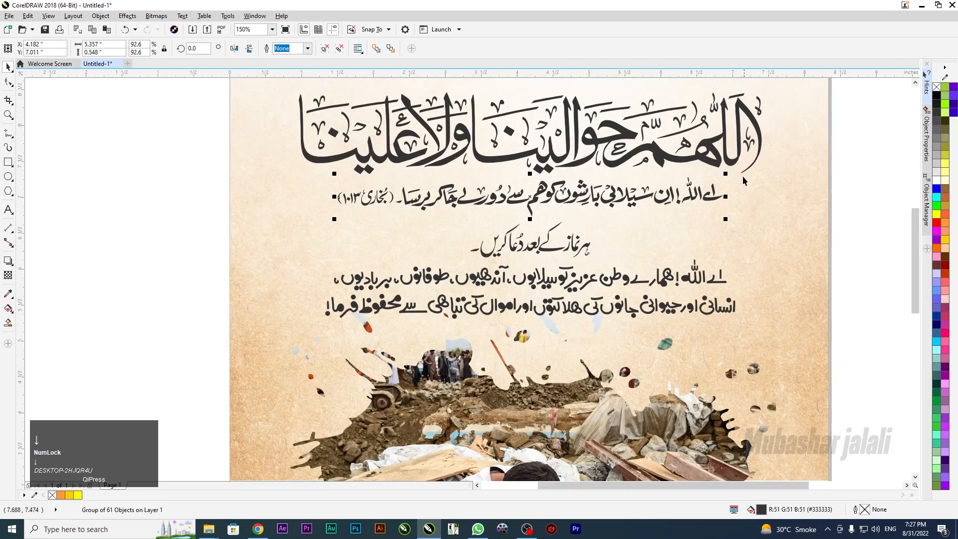
pyautogui.moveTo(726, 173); pyautogui.dragTo(702, 176)
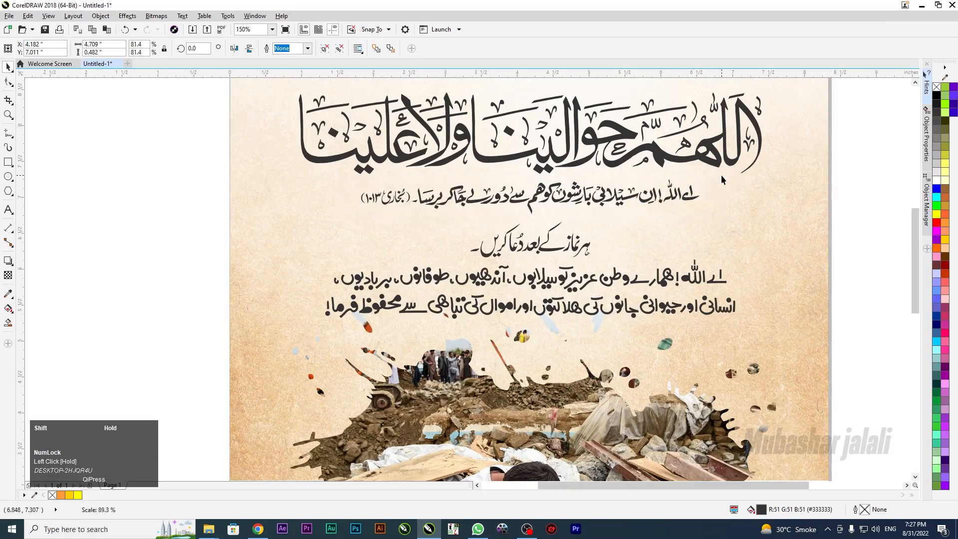
pyautogui.keyDown('shift'); pyautogui.click(597, 153); pyautogui.keyUp('shift')
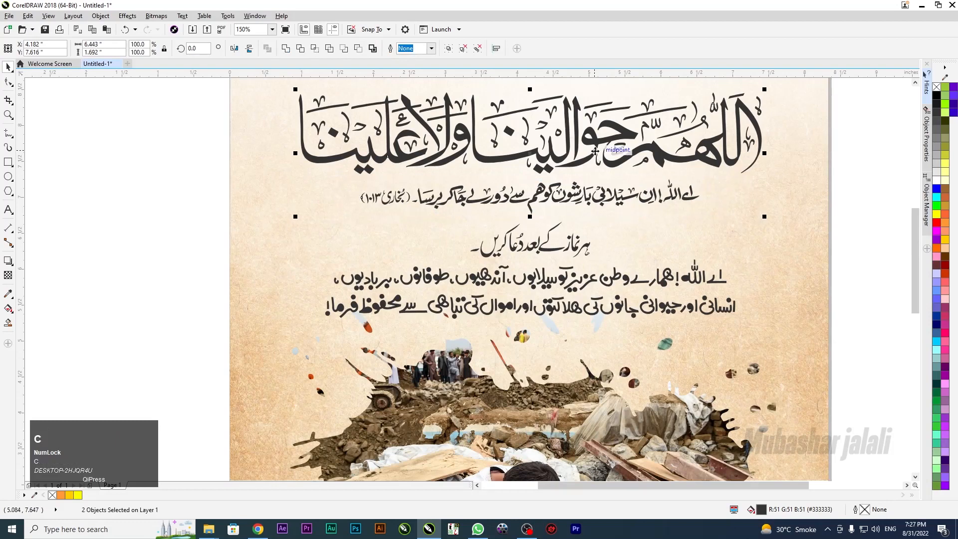
pyautogui.scroll(-1, 395, 195)
pyautogui.click(100, 196)
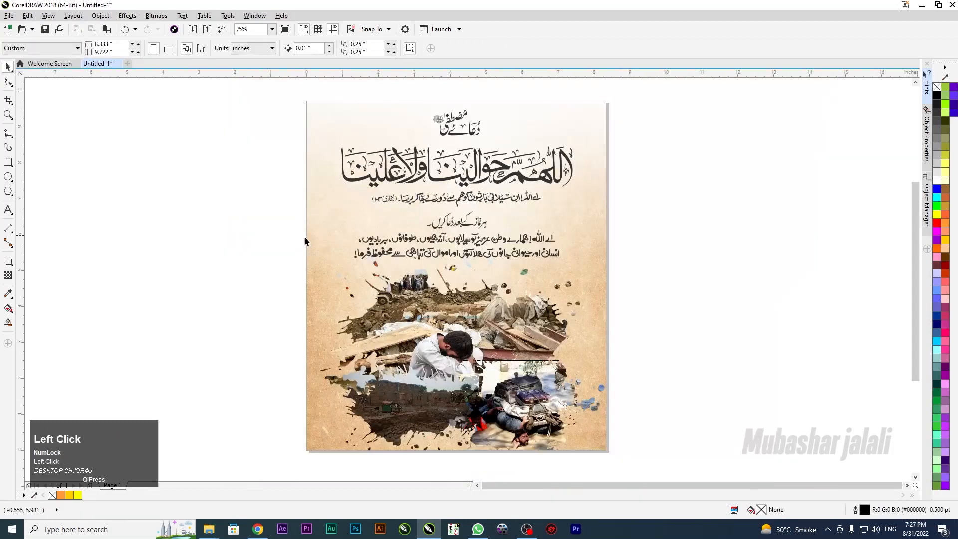
# Fill the Urdu title group at the top of the poster with Walnut (#663300)
pyautogui.scroll(1, 449, 149)
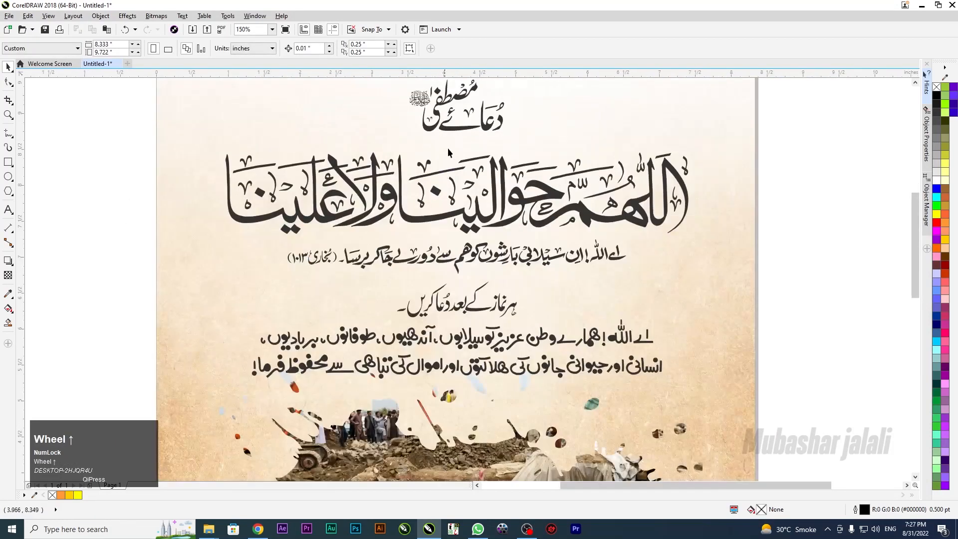
pyautogui.click(440, 129)
pyautogui.click(449, 132)
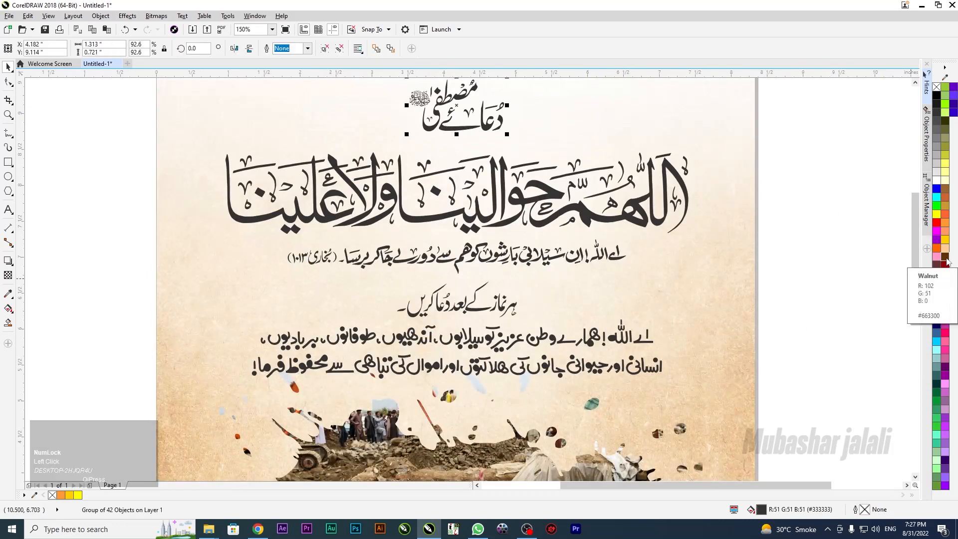
pyautogui.scroll(-3, 393, 198)
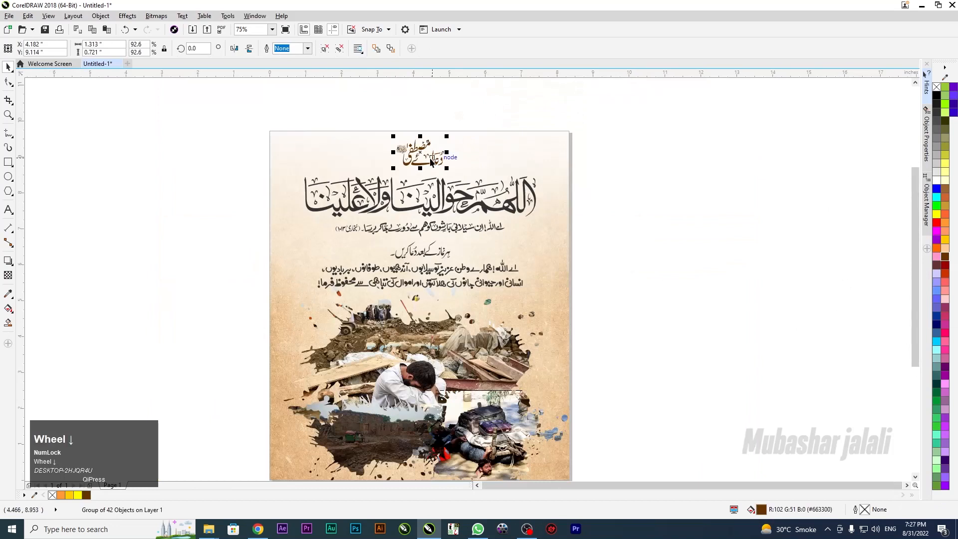
pyautogui.press('F4')
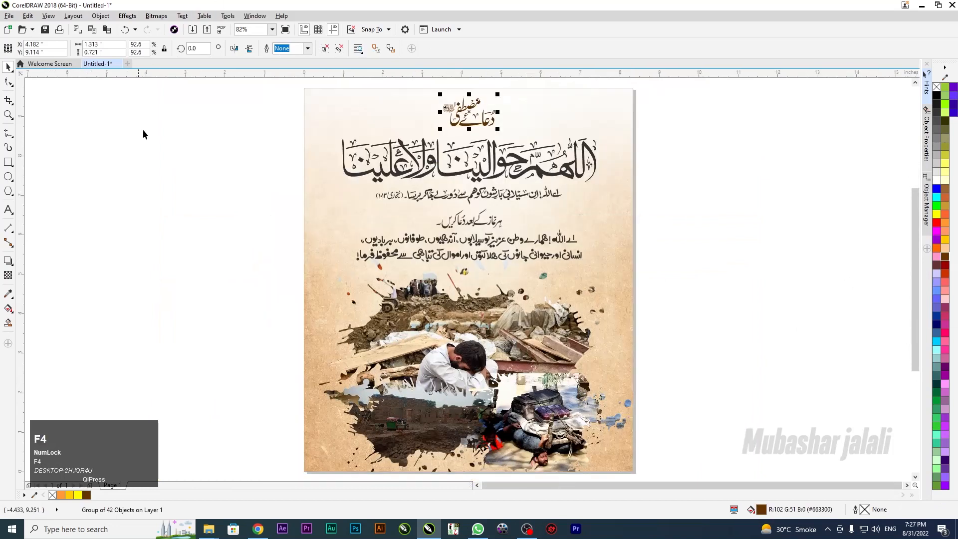
pyautogui.click(134, 125)
# Recolor the large Arabic prayer text with a solid brown fill of #964B00 (R 150, G 75, B 0)
pyautogui.click(356, 178)
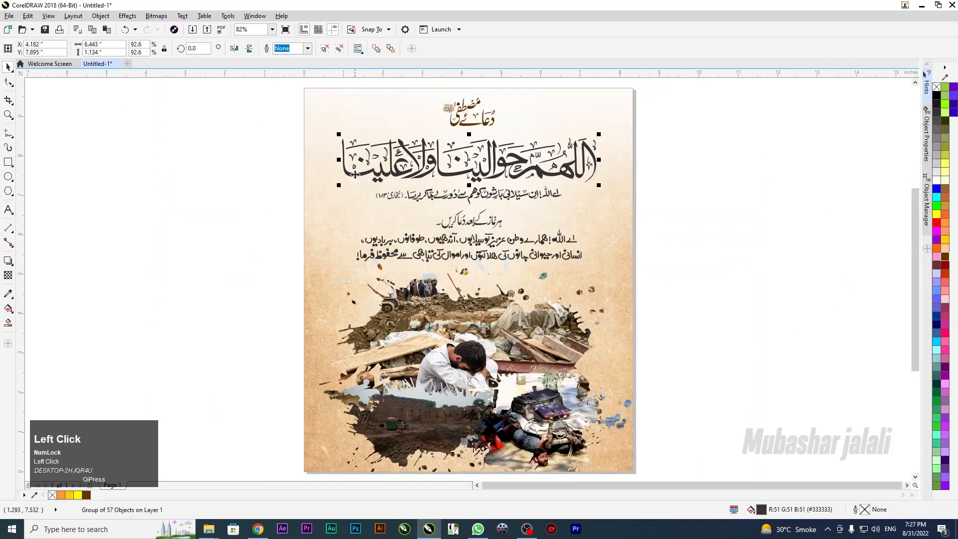
pyautogui.click(947, 190)
pyautogui.press('F11')
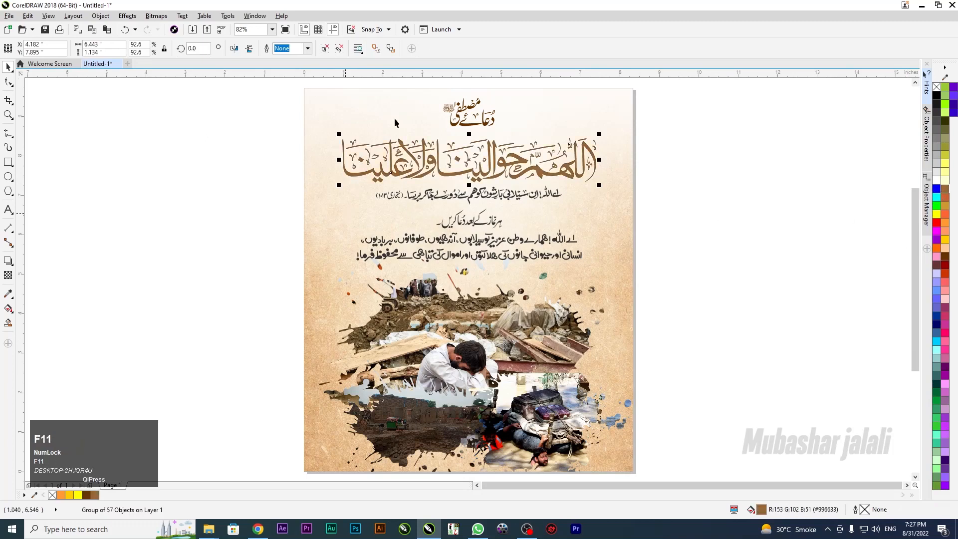
pyautogui.click(321, 188)
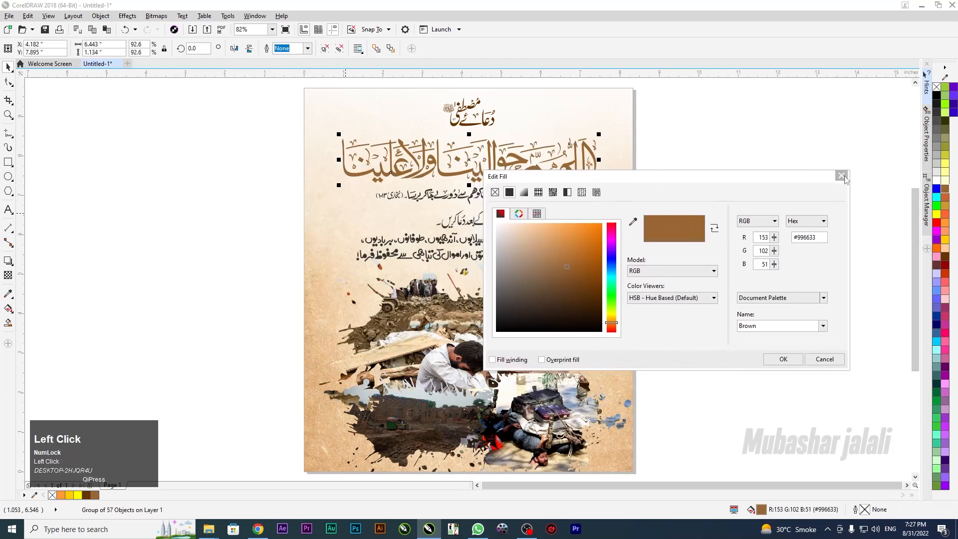
pyautogui.click(844, 177)
pyautogui.press('F11')
pyautogui.click(322, 188)
pyautogui.moveTo(335, 177); pyautogui.dragTo(567, 178)
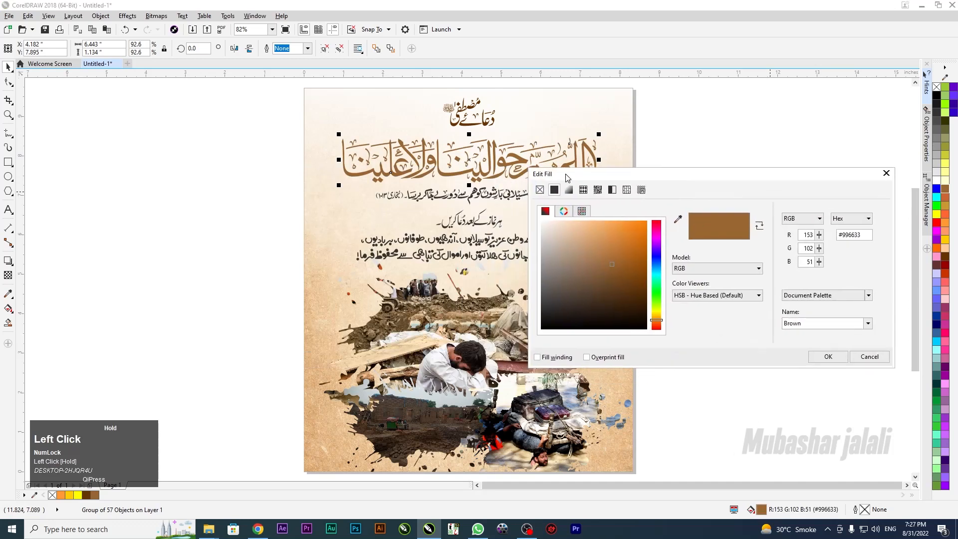
pyautogui.moveTo(600, 255)
pyautogui.mouseDown()
pyautogui.moveTo(583, 223)
pyautogui.moveTo(551, 215)
pyautogui.moveTo(634, 206)
pyautogui.moveTo(652, 262)
pyautogui.mouseUp()
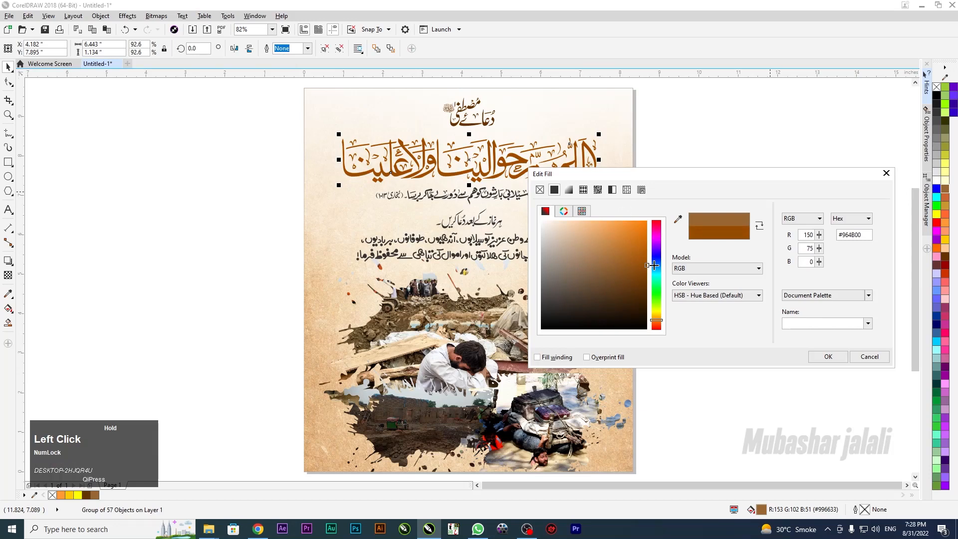
pyautogui.click(828, 356)
pyautogui.click(635, 207)
# Ungroup the Urdu translation line and fill its bracketed source reference with dark gray #4D4D4D
pyautogui.scroll(3, 617, 211)
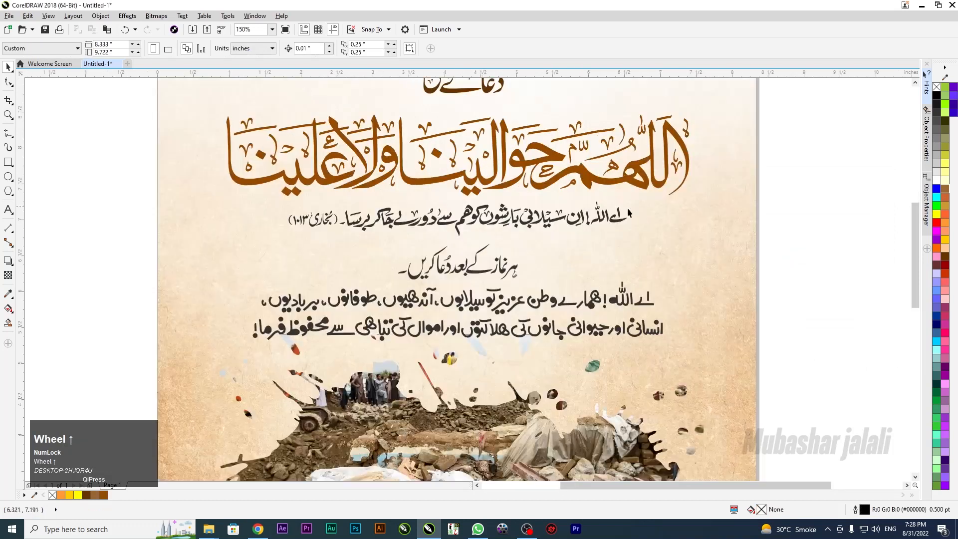
pyautogui.click(495, 223)
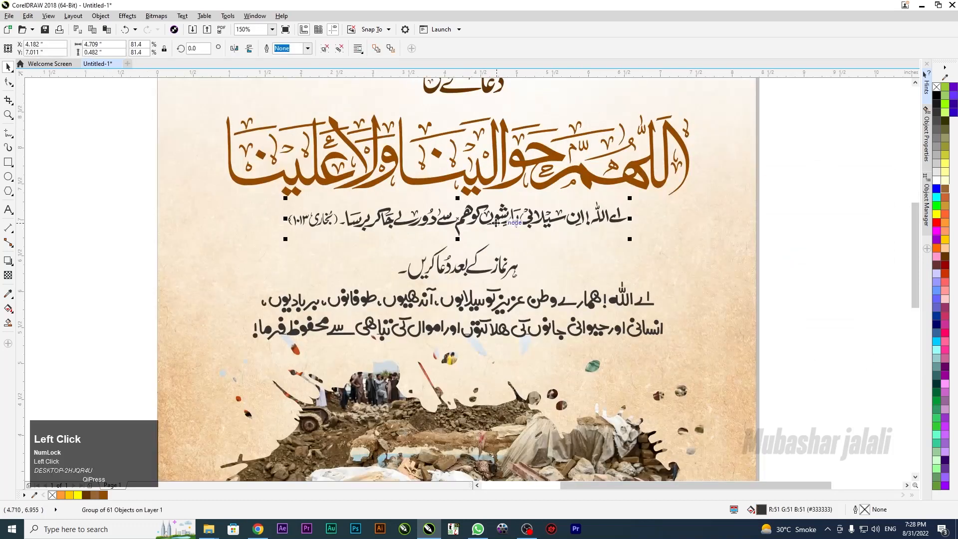
pyautogui.moveTo(101, 171); pyautogui.dragTo(338, 242)
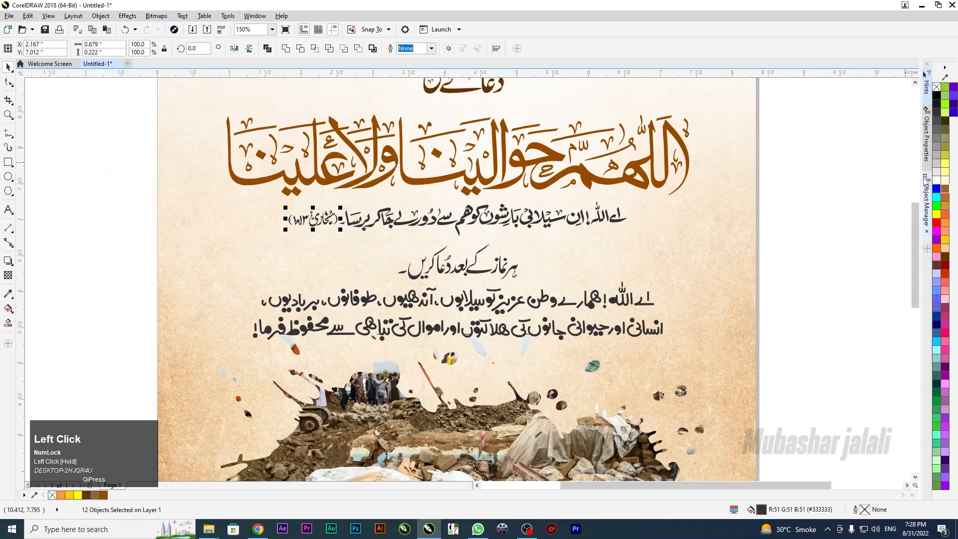
pyautogui.click(937, 184)
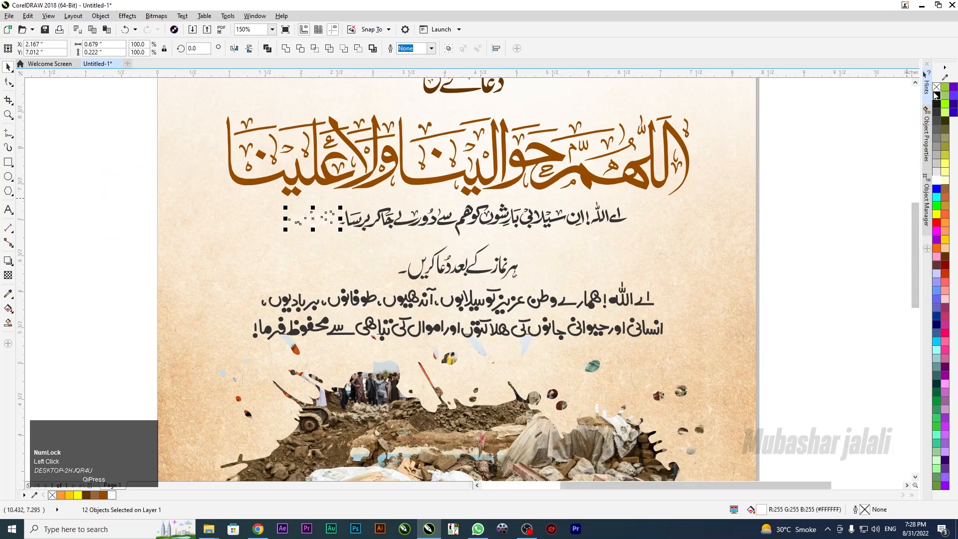
pyautogui.click(937, 121)
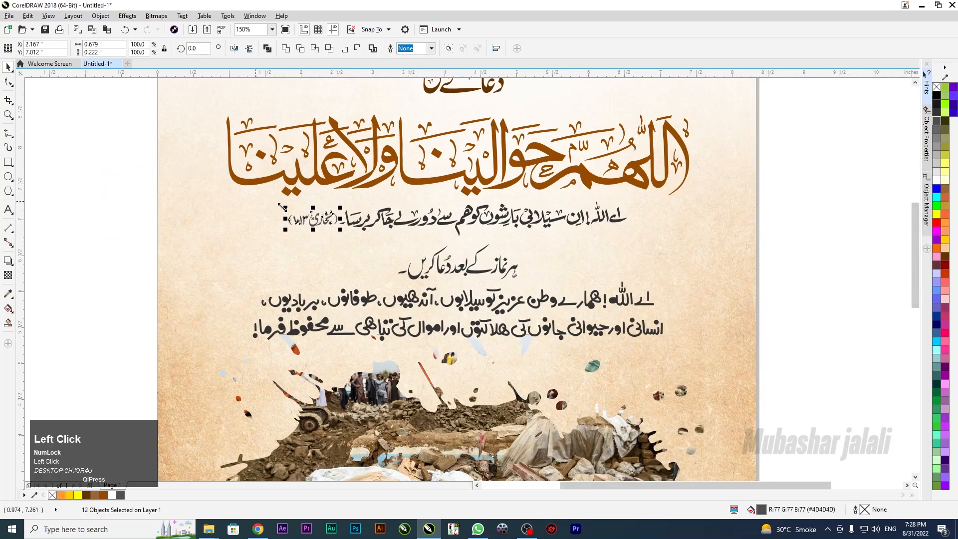
pyautogui.scroll(5, 293, 228)
pyautogui.scroll(-2, 293, 227)
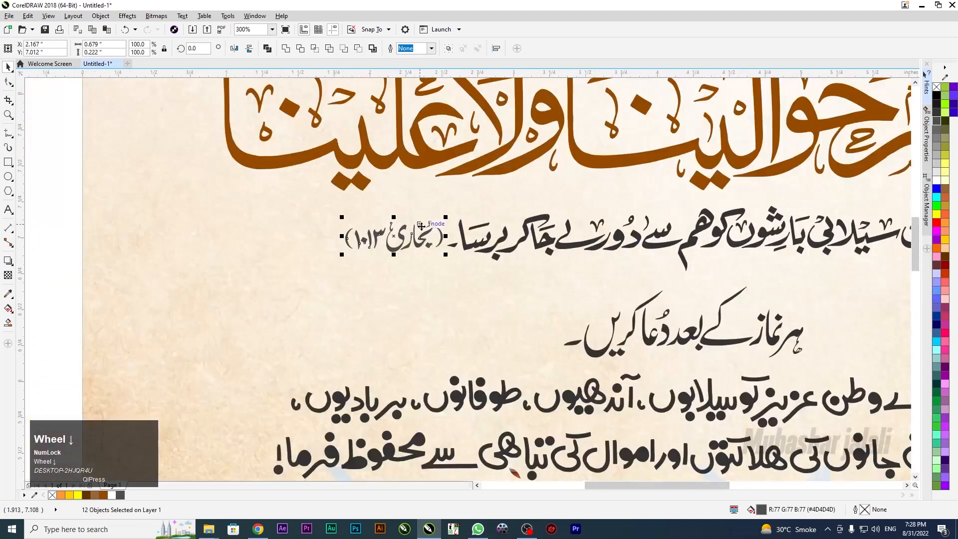
pyautogui.scroll(-2, 572, 253)
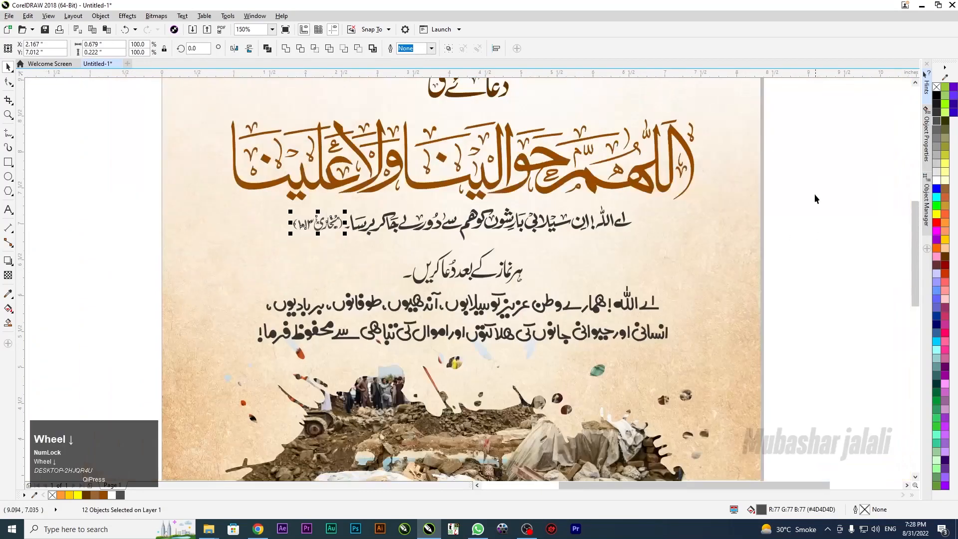
# Select the rest of the Urdu translation line without the bracketed reference and fill it with Walnut (#663300)
pyautogui.moveTo(812, 191); pyautogui.dragTo(343, 244)
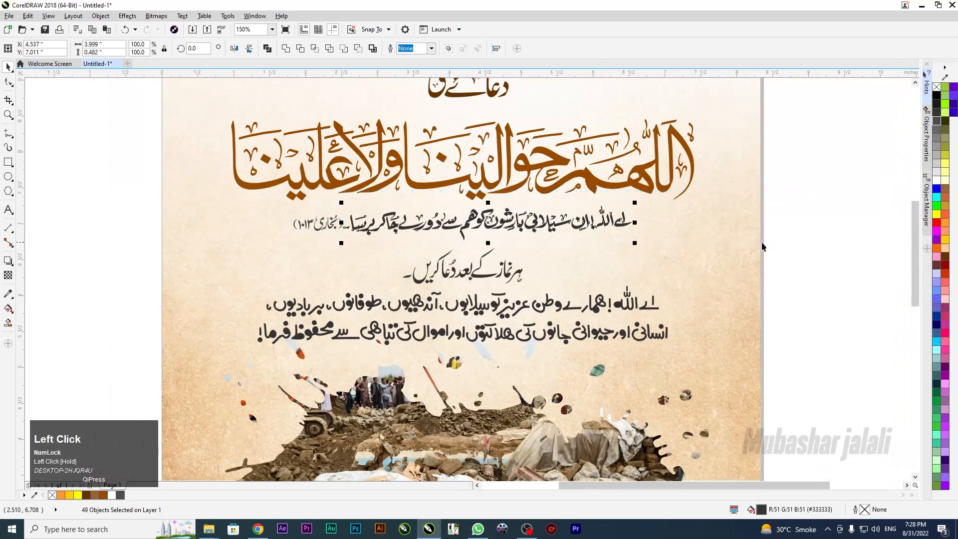
pyautogui.click(946, 260)
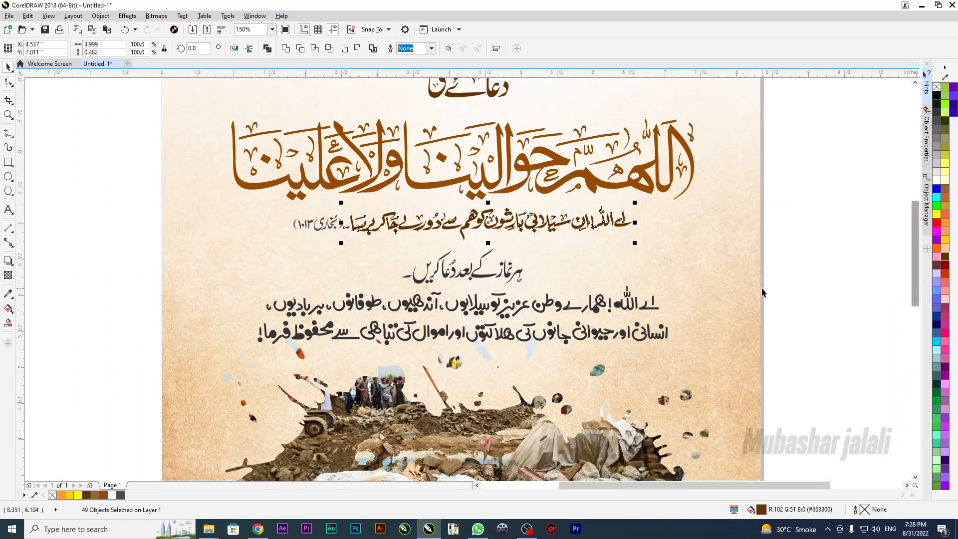
# Try tinting the translation line's brown fill lighter with white and darker with black
pyautogui.keyDown('ctrl'); pyautogui.click(942, 184); pyautogui.keyUp('ctrl')
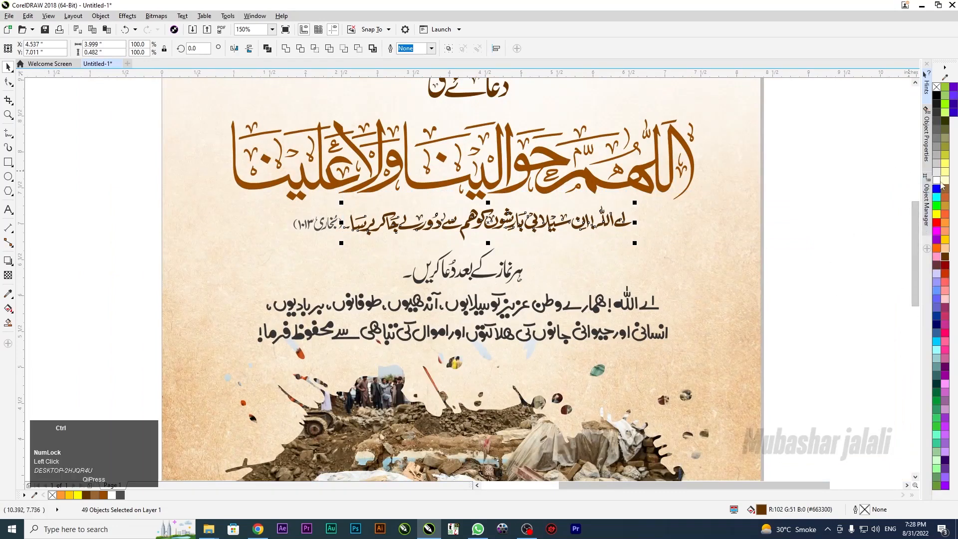
pyautogui.keyDown('ctrl'); pyautogui.click(938, 184); pyautogui.keyUp('ctrl')
pyautogui.keyDown('ctrl'); pyautogui.click(938, 183); pyautogui.keyUp('ctrl')
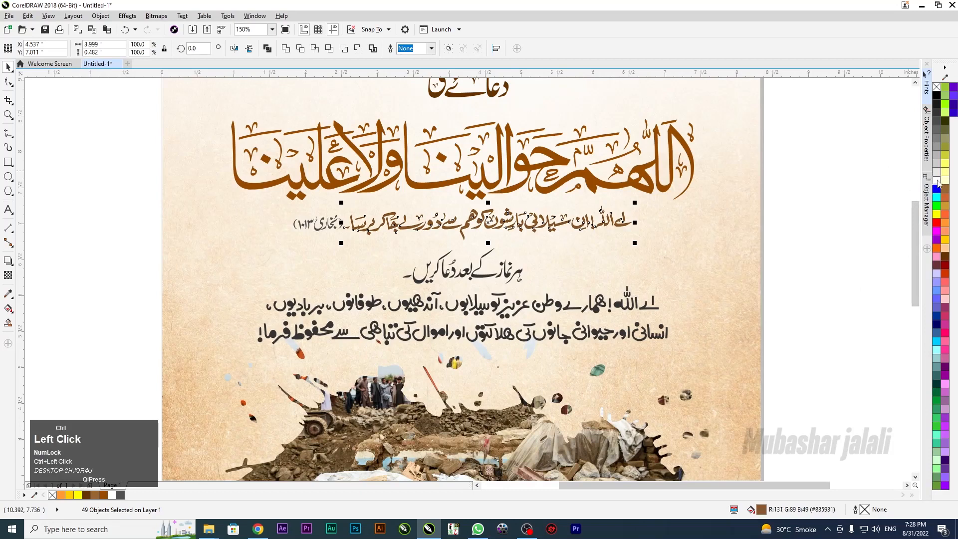
pyautogui.keyDown('ctrl'); pyautogui.click(938, 184); pyautogui.keyUp('ctrl')
pyautogui.scroll(-5, 430, 231)
pyautogui.scroll(2, 430, 231)
pyautogui.scroll(3, 430, 232)
pyautogui.keyDown('ctrl'); pyautogui.click(937, 98); pyautogui.keyUp('ctrl')
pyautogui.keyDown('ctrl'); pyautogui.click(938, 99); pyautogui.keyUp('ctrl')
pyautogui.keyDown('ctrl'); pyautogui.click(937, 99); pyautogui.keyUp('ctrl')
pyautogui.keyDown('ctrl'); pyautogui.click(937, 98); pyautogui.keyUp('ctrl')
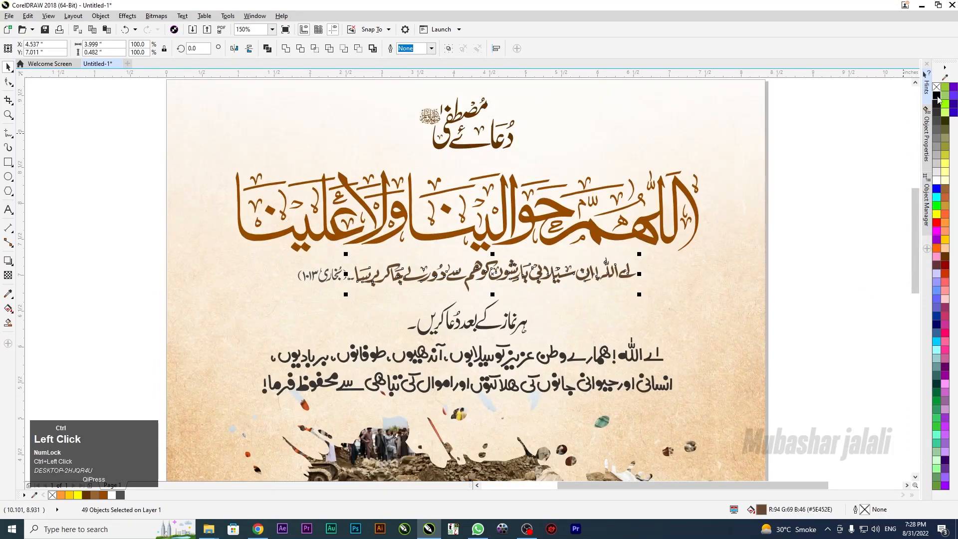
pyautogui.keyDown('ctrl'); pyautogui.click(937, 180); pyautogui.keyUp('ctrl')
pyautogui.keyDown('ctrl'); pyautogui.click(936, 179); pyautogui.keyUp('ctrl')
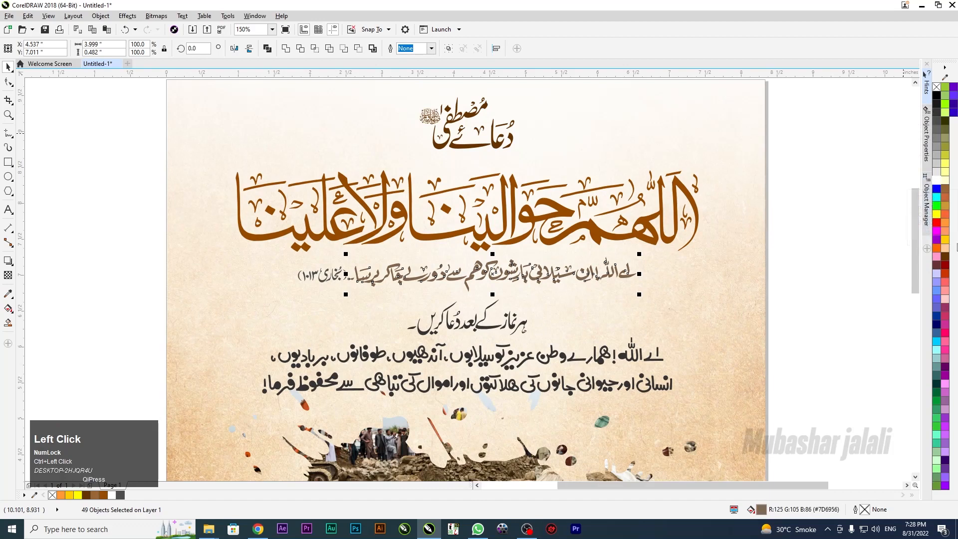
# Reset the translation line's fill to Walnut and lighten it with two tints of white to #835931
pyautogui.click(946, 260)
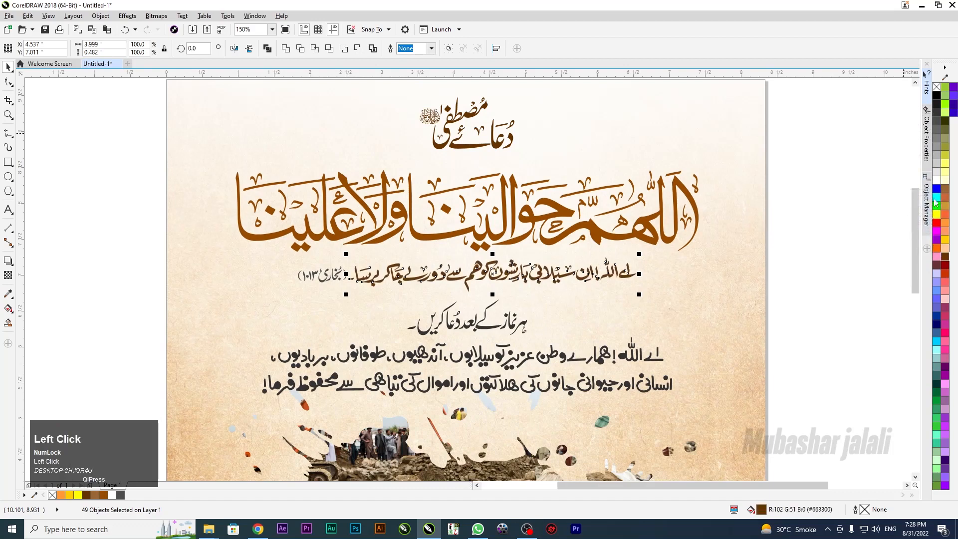
pyautogui.keyDown('ctrl'); pyautogui.click(937, 184); pyautogui.keyUp('ctrl')
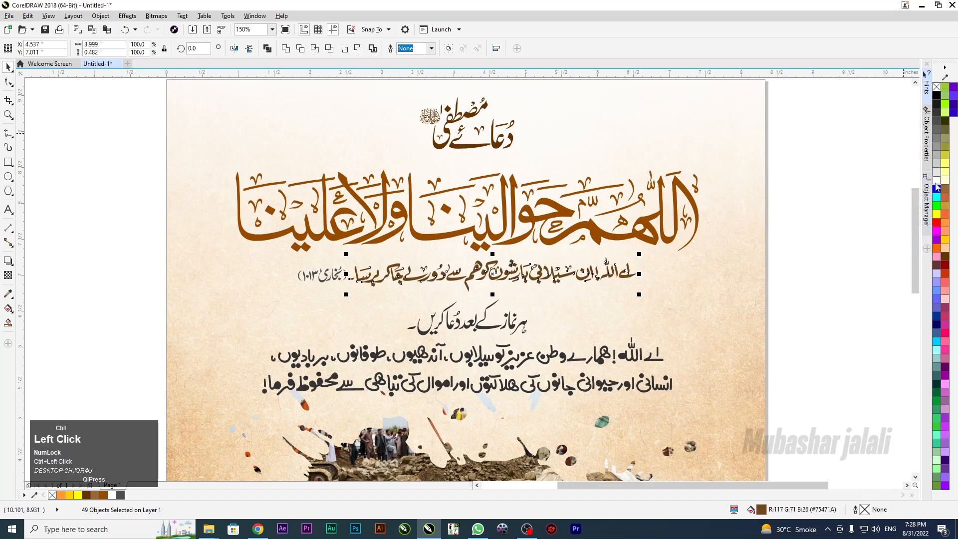
pyautogui.keyDown('ctrl'); pyautogui.click(937, 183); pyautogui.keyUp('ctrl')
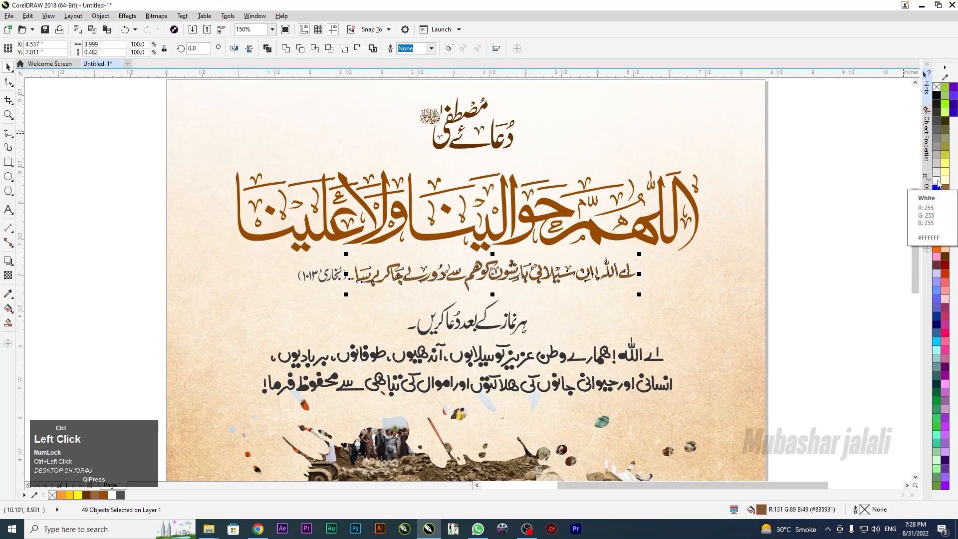
pyautogui.scroll(-2, 449, 214)
pyautogui.scroll(2, 489, 276)
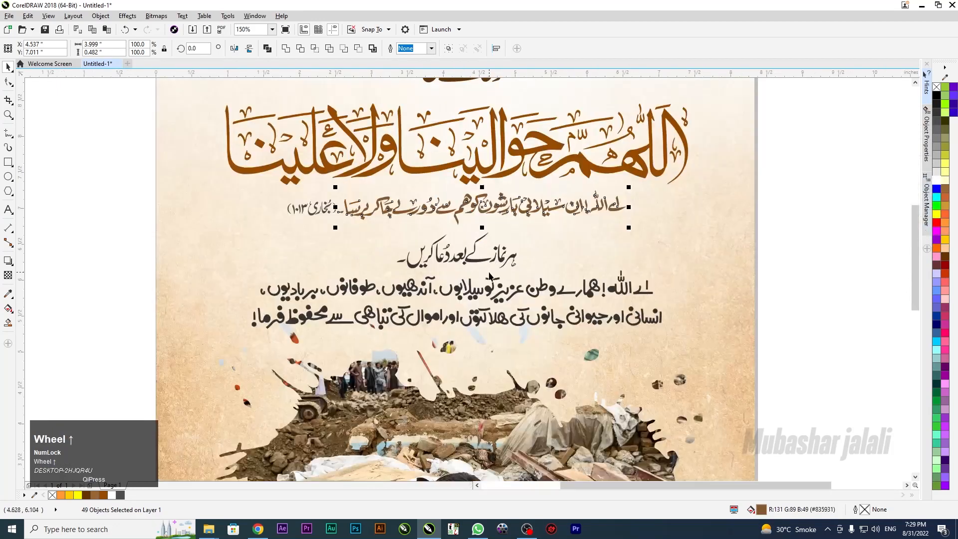
# Select the two-line Urdu prayer above the flood photos, fill it with Walnut #663300 and darken it with black to #442100
pyautogui.moveTo(783, 272); pyautogui.dragTo(325, 343)
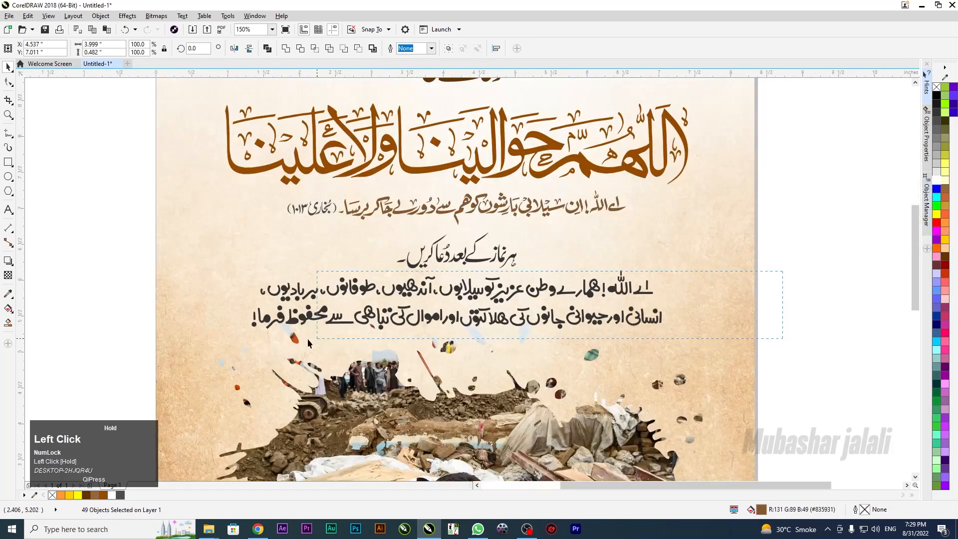
pyautogui.moveTo(229, 337); pyautogui.dragTo(223, 337)
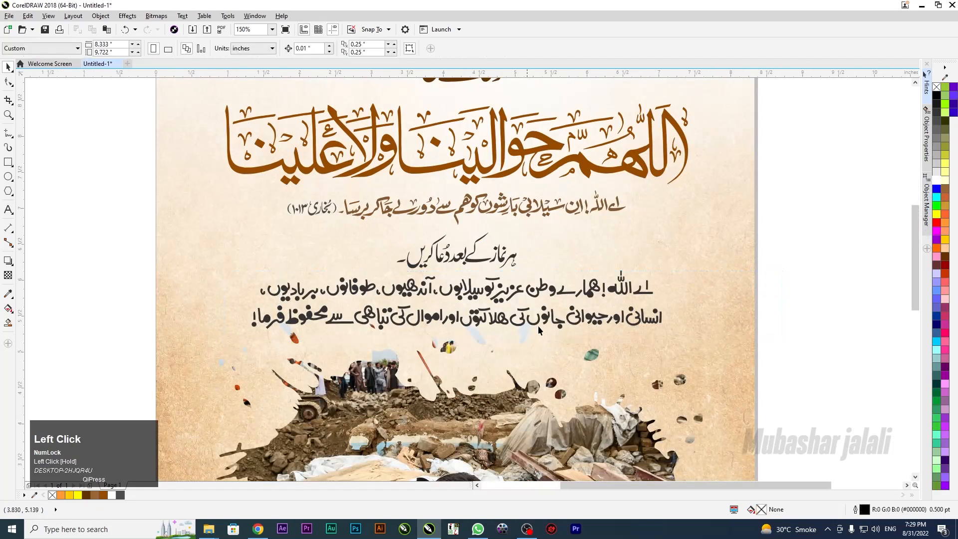
pyautogui.click(589, 296)
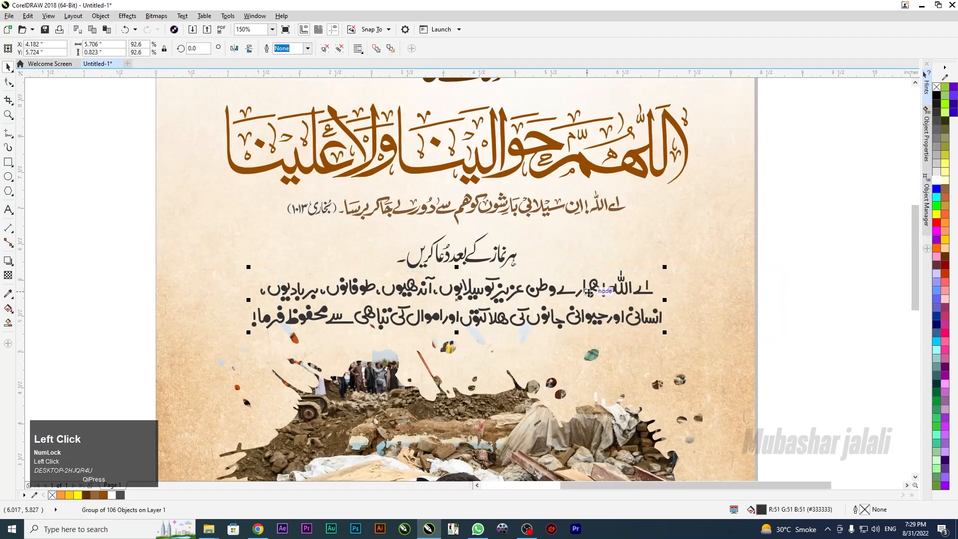
pyautogui.click(944, 256)
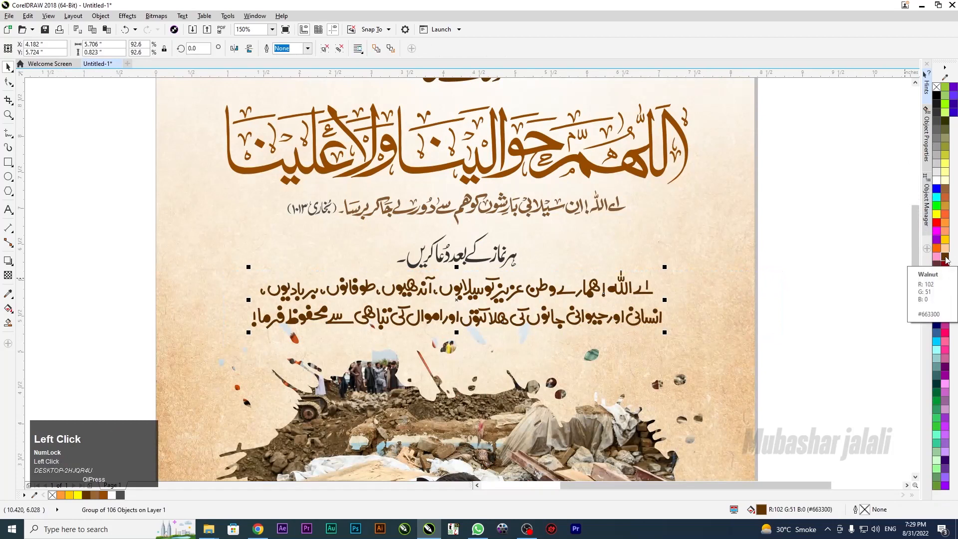
pyautogui.keyDown('ctrl'); pyautogui.click(937, 96); pyautogui.keyUp('ctrl')
pyautogui.keyDown('ctrl'); pyautogui.click(935, 98); pyautogui.keyUp('ctrl')
pyautogui.keyDown('ctrl'); pyautogui.click(935, 97); pyautogui.keyUp('ctrl')
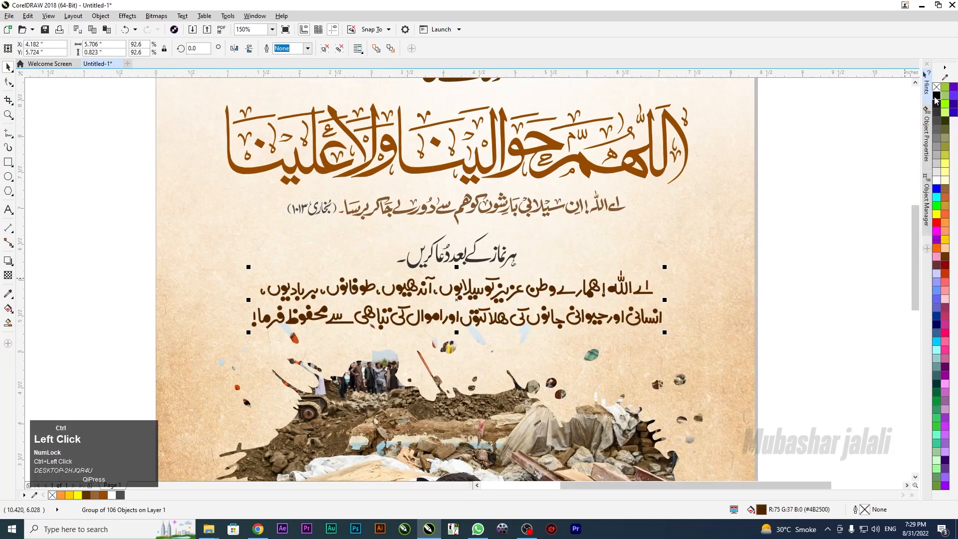
pyautogui.keyDown('ctrl'); pyautogui.click(936, 98); pyautogui.keyUp('ctrl')
pyautogui.scroll(-2, 443, 251)
pyautogui.scroll(4, 443, 251)
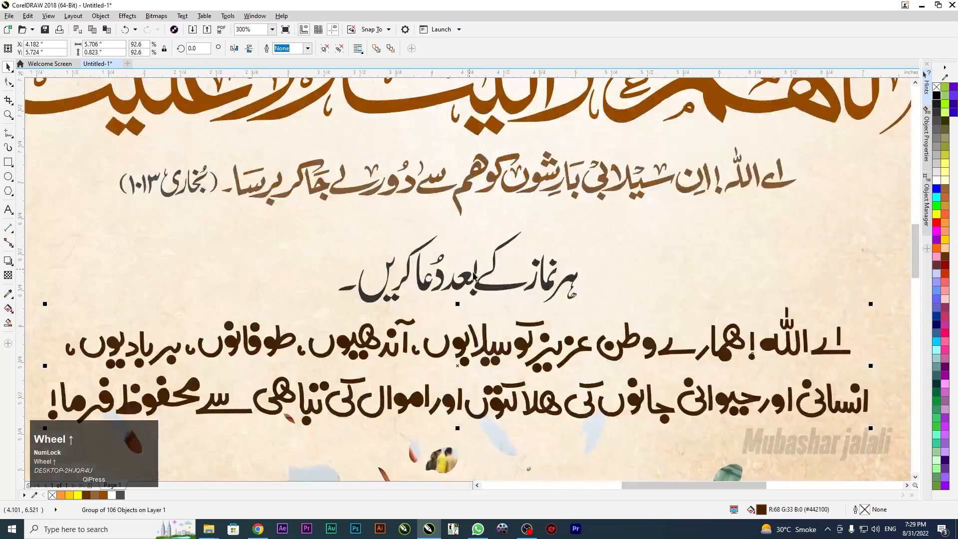
# Select the short Urdu line above the two-line prayer and nudge it up to Y 6.495 inches
pyautogui.click(486, 288)
pyautogui.press('Up')
pyautogui.press('Up')
pyautogui.press('Up')
pyautogui.press('Up')
pyautogui.press('Up')
pyautogui.press('Up')
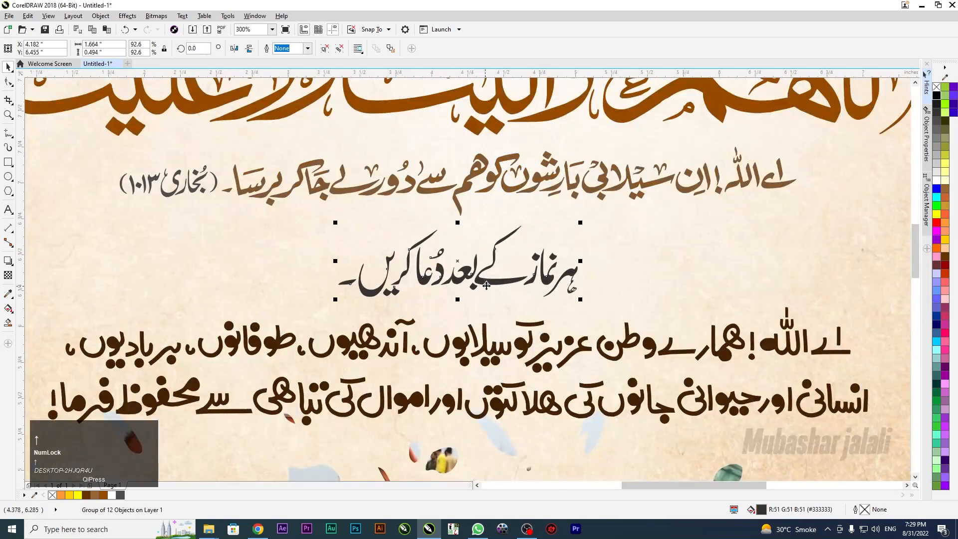
pyautogui.press('Up')
pyautogui.press('Up')
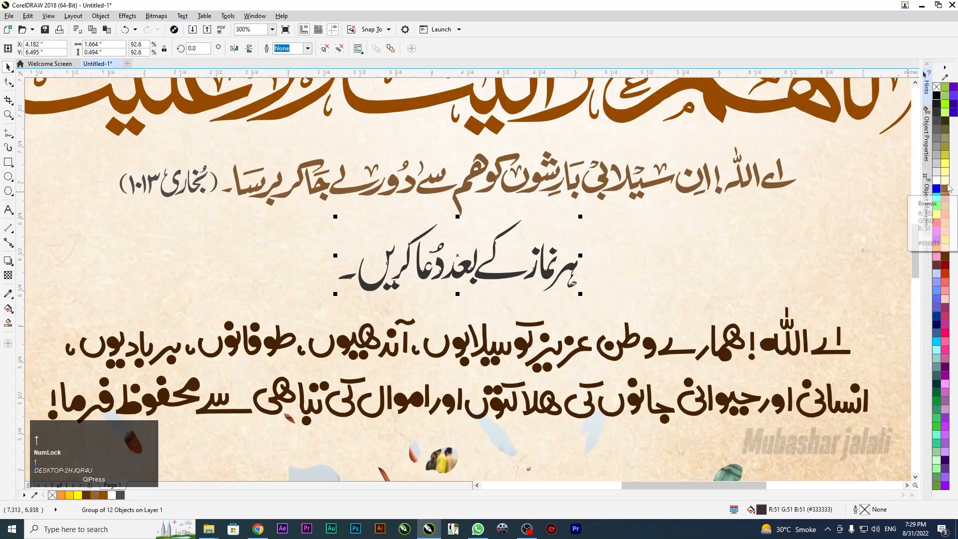
# Try filling the short Urdu line with Deep Yellow and changing that fill to orange #FF9100
pyautogui.click(944, 244)
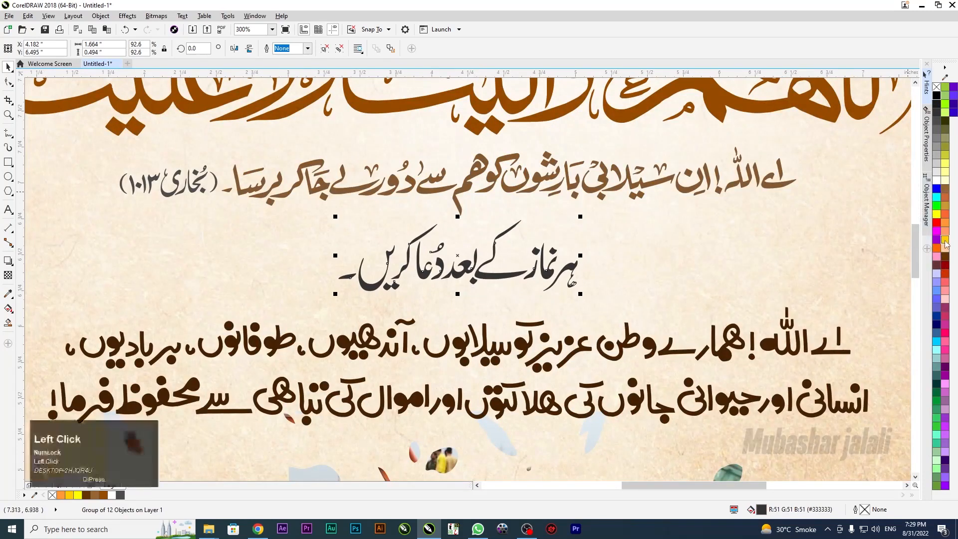
pyautogui.press('F11')
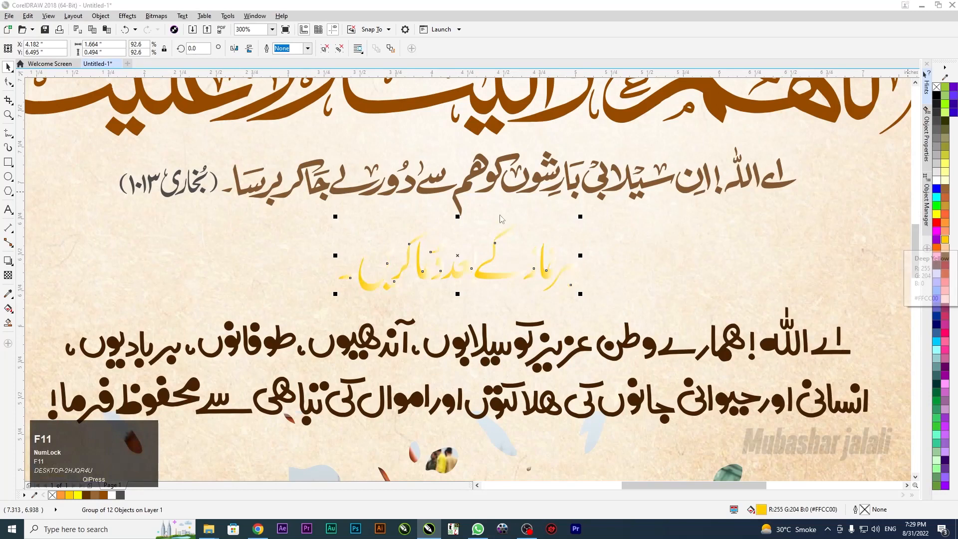
pyautogui.click(322, 189)
pyautogui.moveTo(427, 316); pyautogui.dragTo(436, 214)
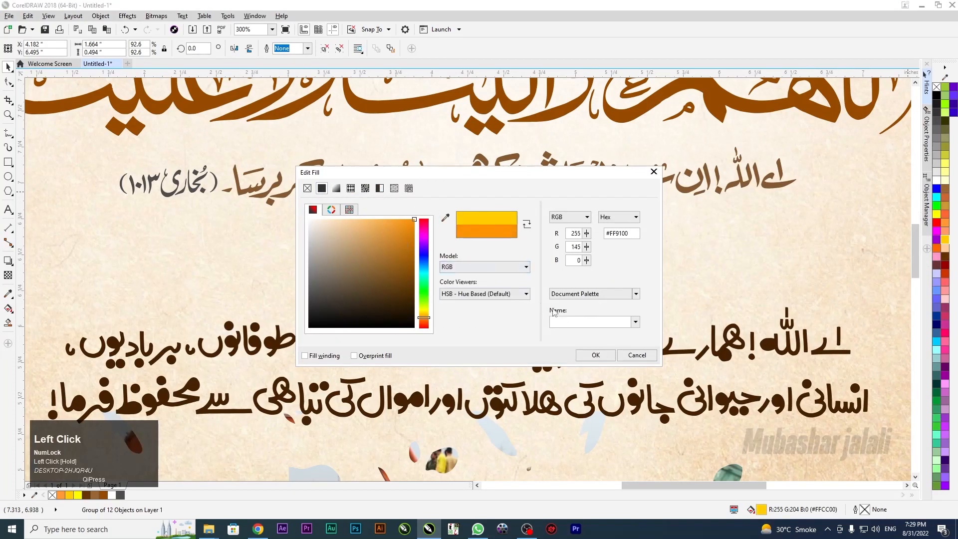
pyautogui.click(596, 355)
pyautogui.scroll(-6, 474, 267)
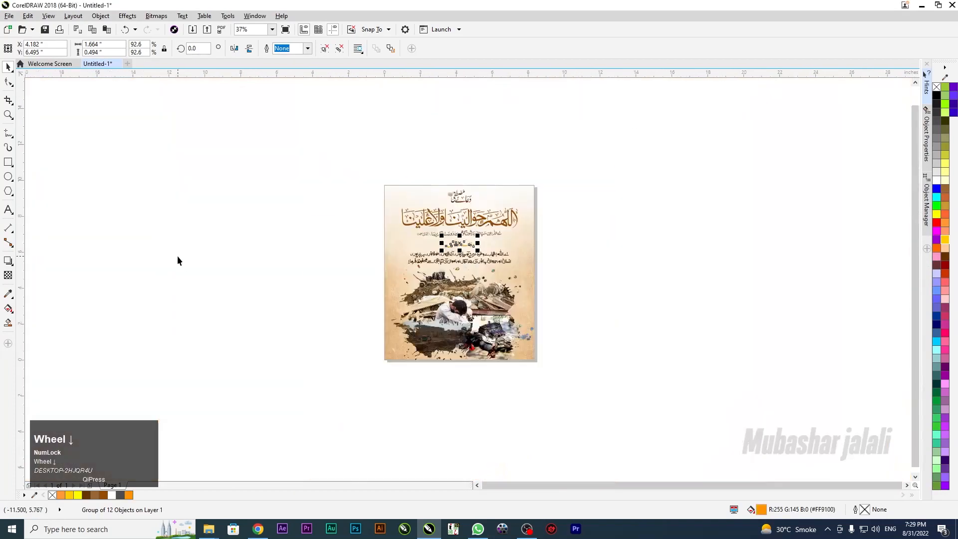
pyautogui.click(327, 270)
pyautogui.press('F4')
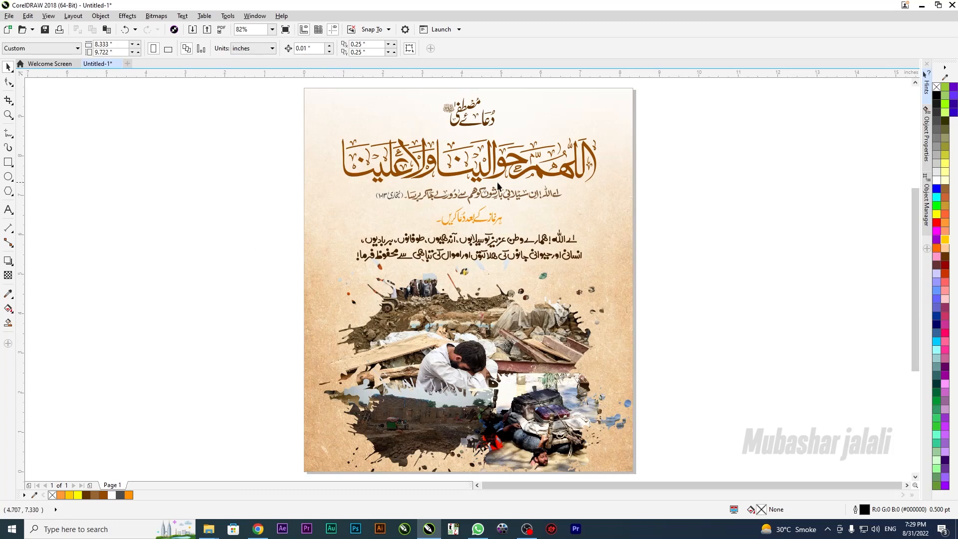
# Select the short Urdu line between the translation and the two-line prayer and fill it with Brown #996633
pyautogui.scroll(3, 475, 223)
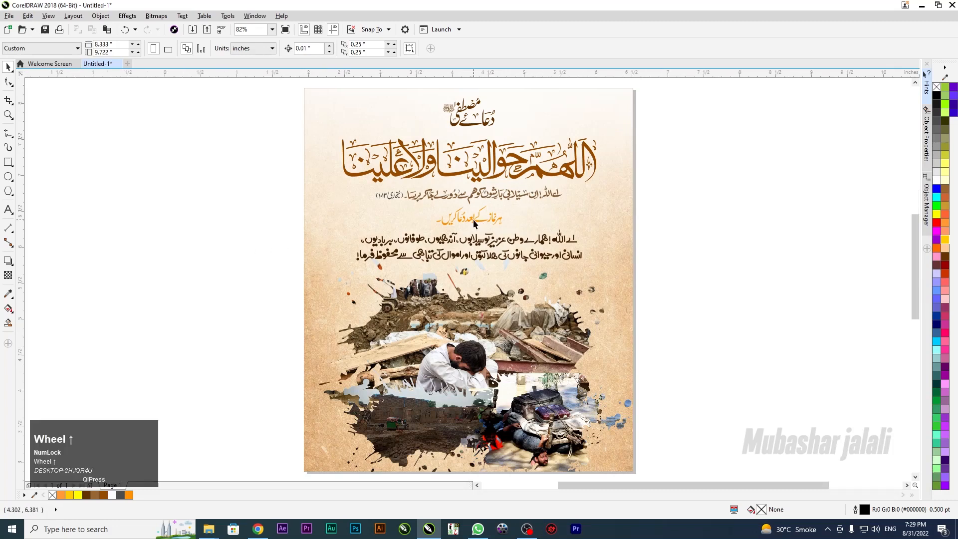
pyautogui.click(477, 223)
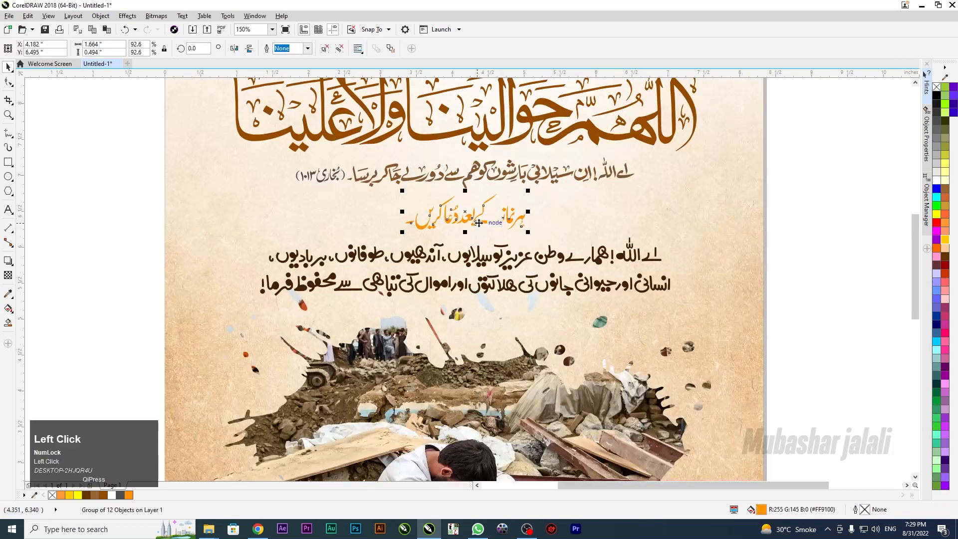
pyautogui.scroll(-3, 492, 295)
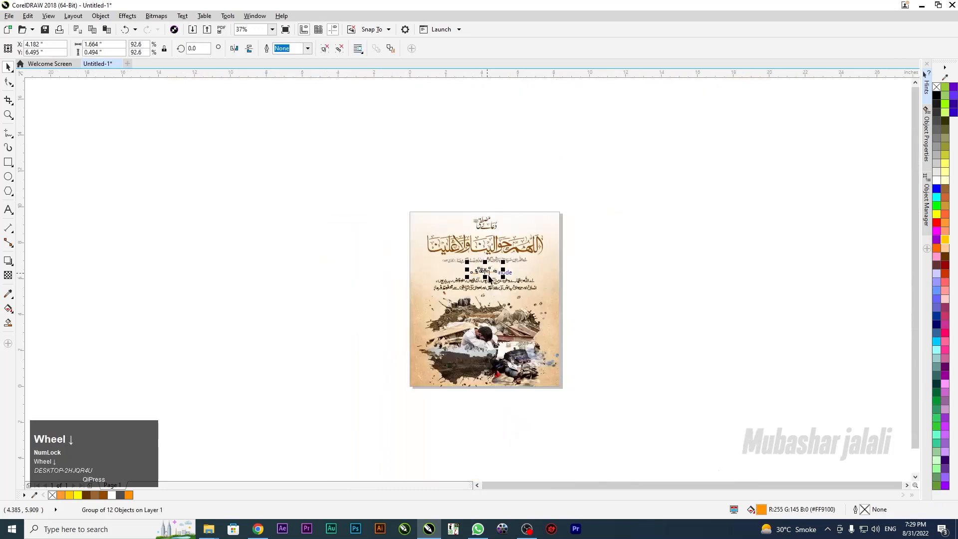
pyautogui.scroll(3, 489, 275)
pyautogui.press('F4')
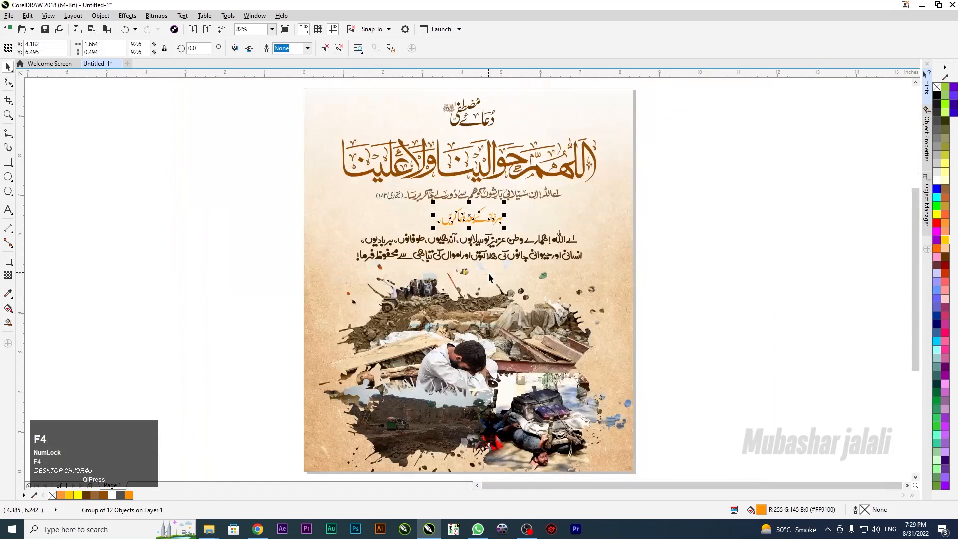
pyautogui.click(943, 188)
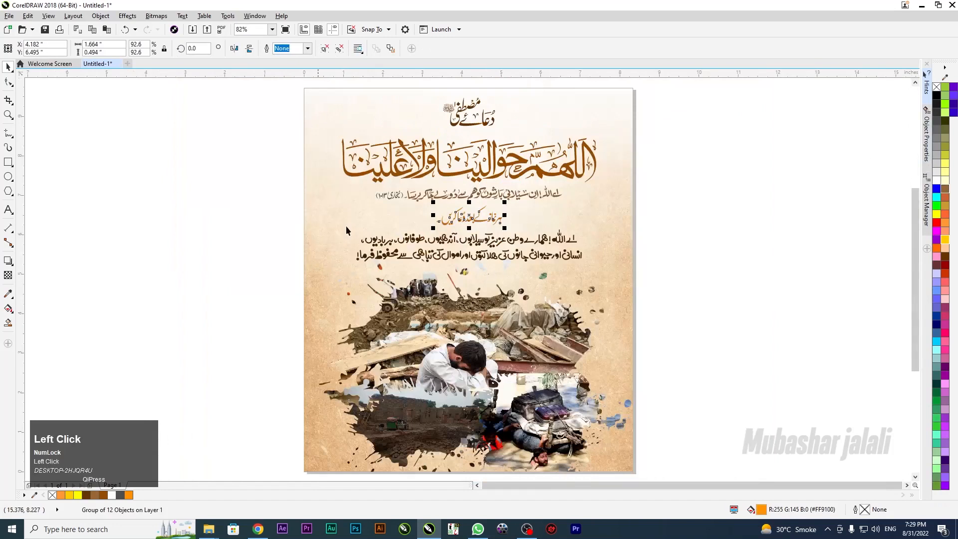
pyautogui.scroll(3, 526, 208)
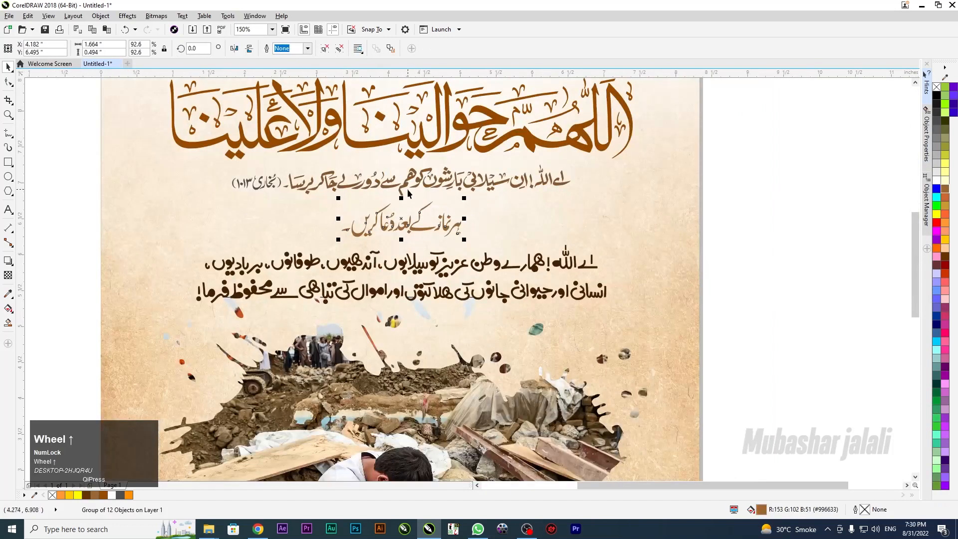
pyautogui.scroll(-3, 407, 191)
pyautogui.scroll(4, 393, 194)
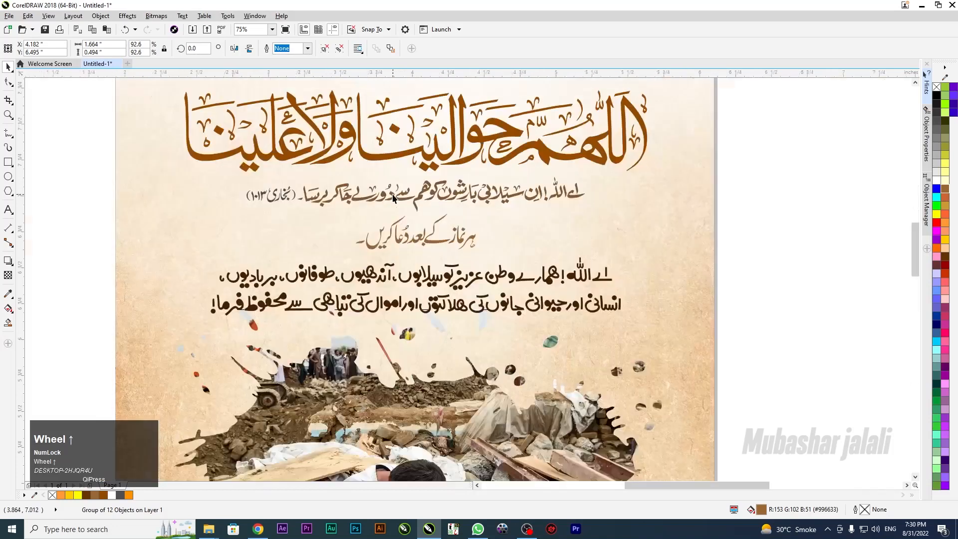
# Darken the short Urdu line's brown fill with repeated tints of black to #362512 and deselect it
pyautogui.keyDown('ctrl'); pyautogui.click(936, 96); pyautogui.keyUp('ctrl')
pyautogui.keyDown('ctrl'); pyautogui.click(936, 97); pyautogui.keyUp('ctrl')
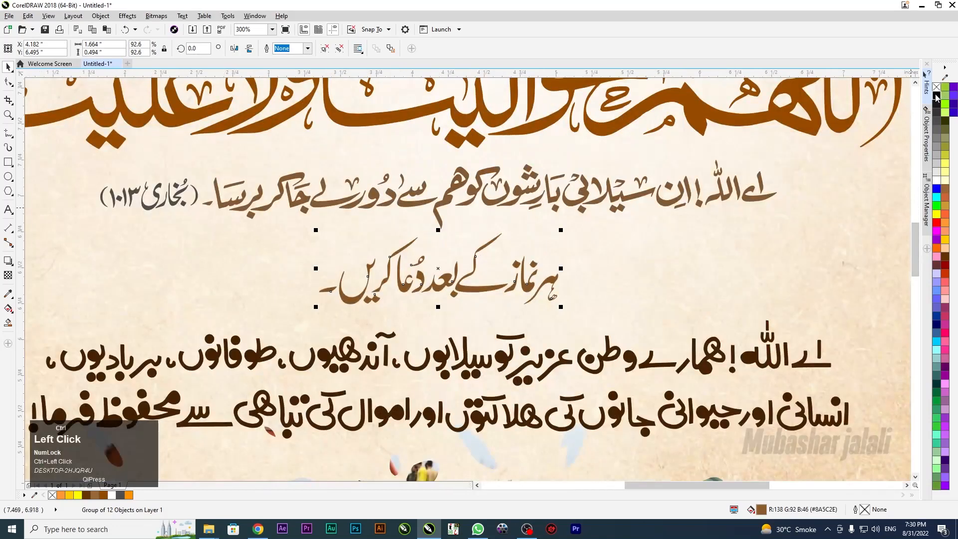
pyautogui.keyDown('ctrl'); pyautogui.click(937, 96); pyautogui.keyUp('ctrl')
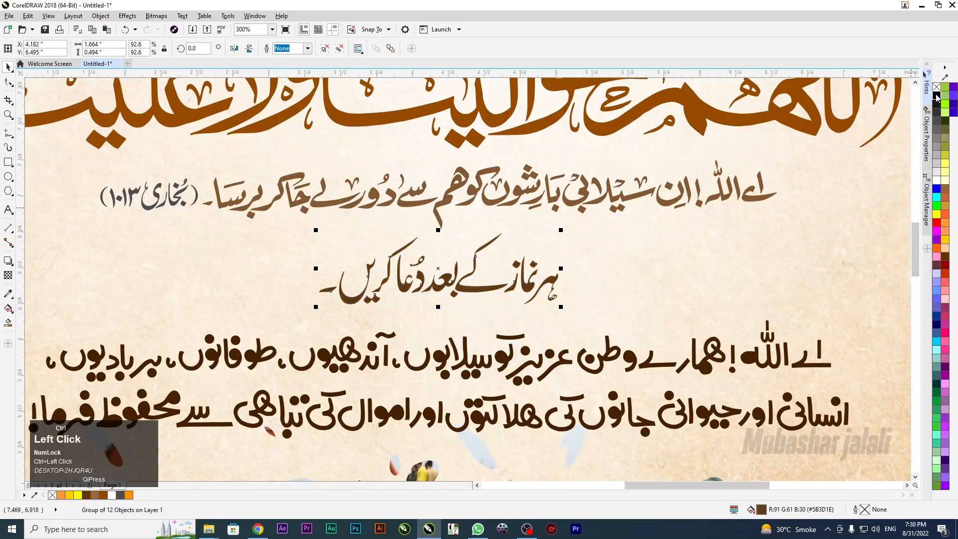
pyautogui.keyDown('ctrl'); pyautogui.click(937, 97); pyautogui.keyUp('ctrl')
pyautogui.keyDown('ctrl'); pyautogui.click(937, 96); pyautogui.keyUp('ctrl')
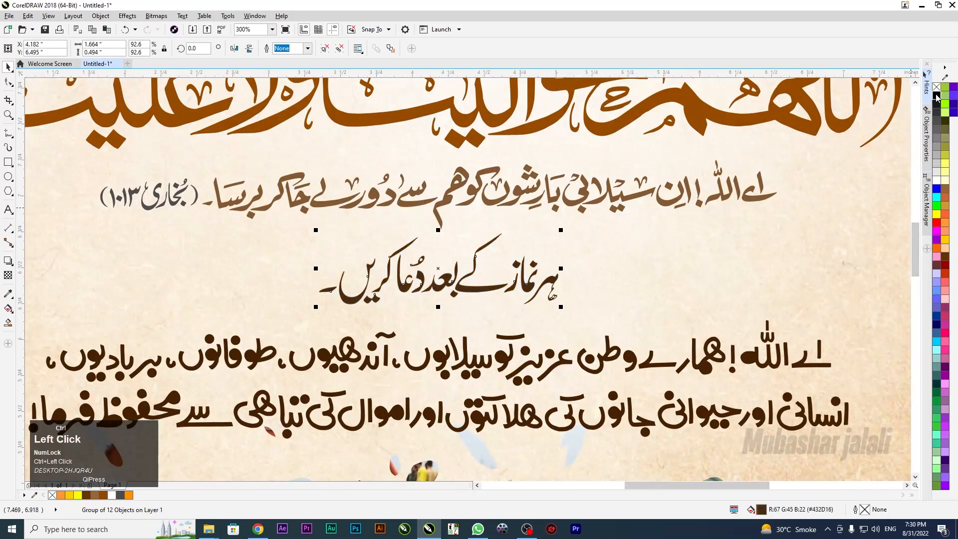
pyautogui.keyDown('ctrl'); pyautogui.click(936, 96); pyautogui.keyUp('ctrl')
pyautogui.keyDown('ctrl'); pyautogui.click(936, 96); pyautogui.keyUp('ctrl')
pyautogui.scroll(-2, 368, 225)
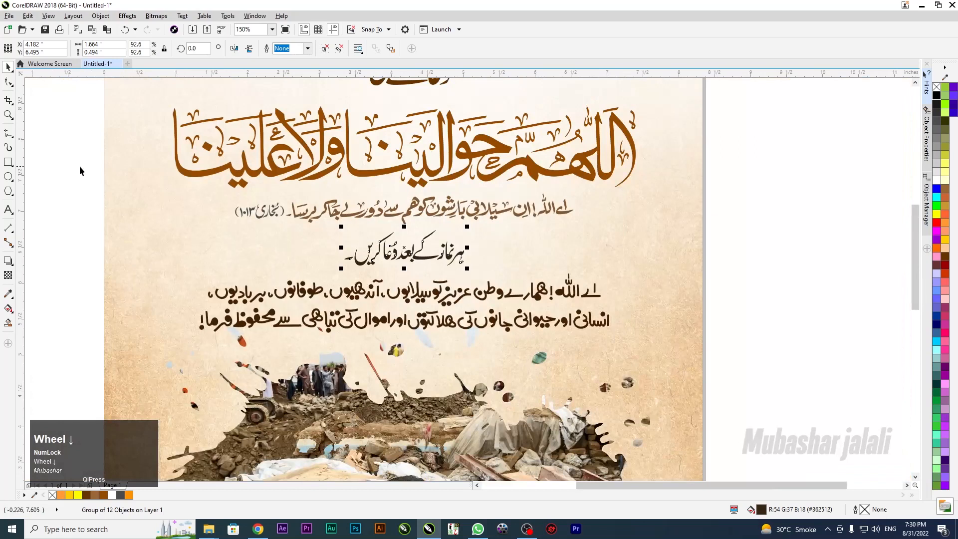
pyautogui.click(74, 166)
pyautogui.press('F4')
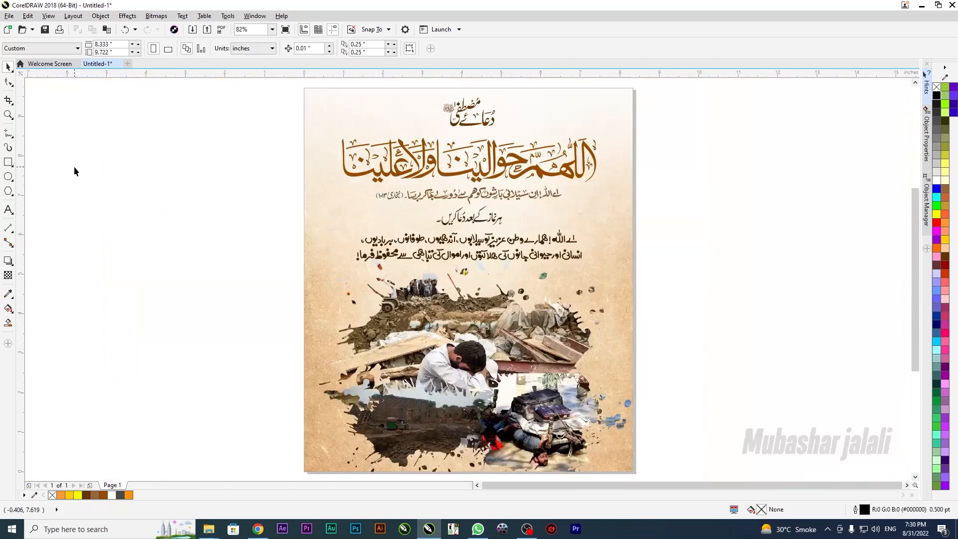
pyautogui.press('F4')
# Switch to Chrome and copy the freepik.com image of slanted rain on black from the PNG rain image results
pyautogui.click(209, 529)
pyautogui.click(199, 479)
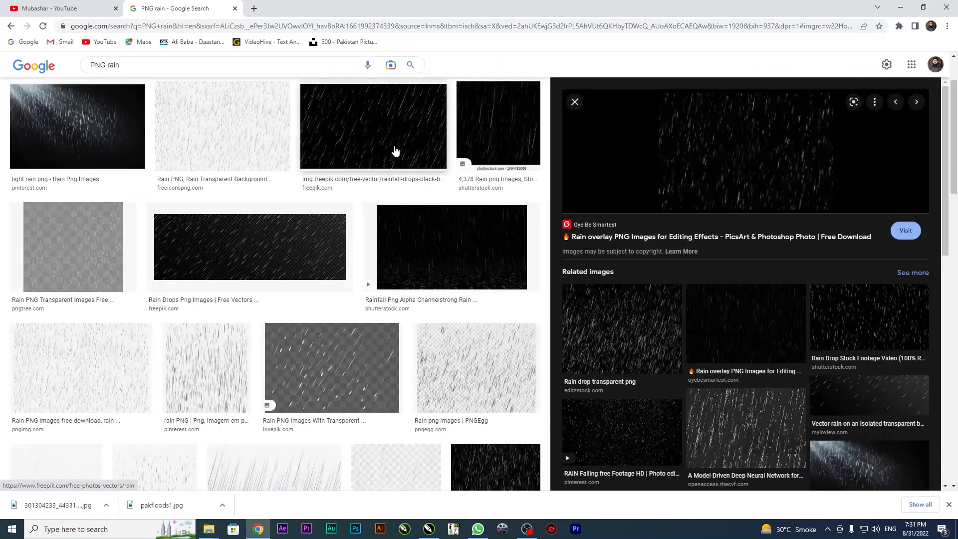
pyautogui.scroll(2, 343, 234)
pyautogui.click(343, 233)
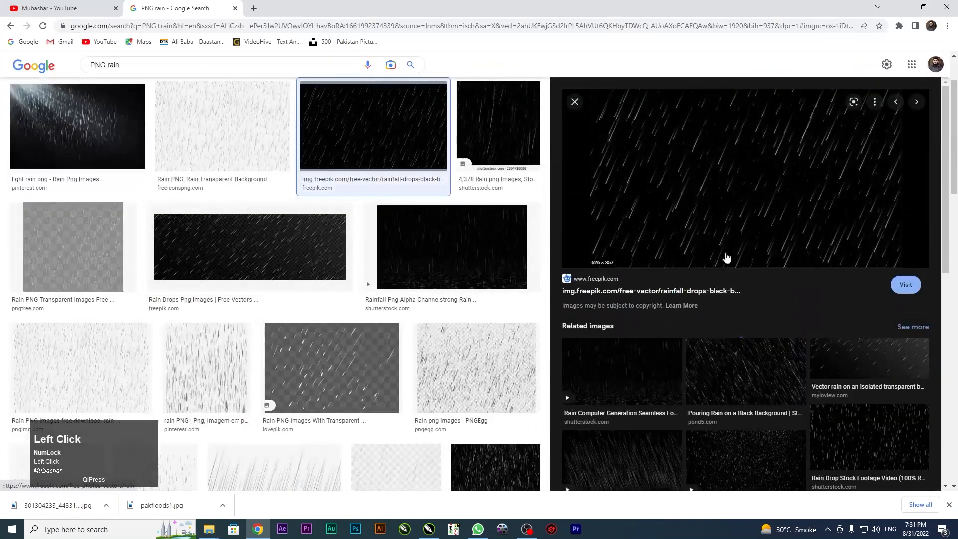
pyautogui.rightClick(678, 195)
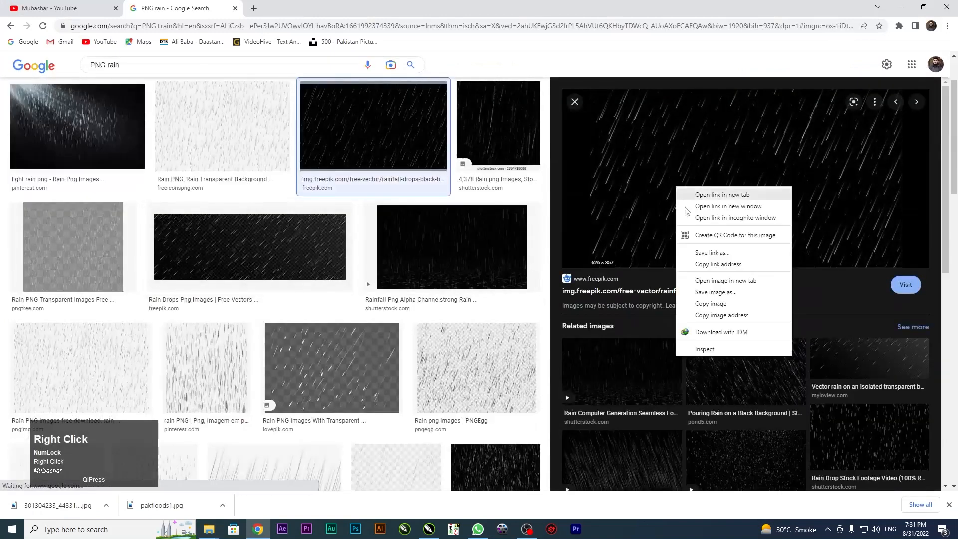
pyautogui.click(713, 304)
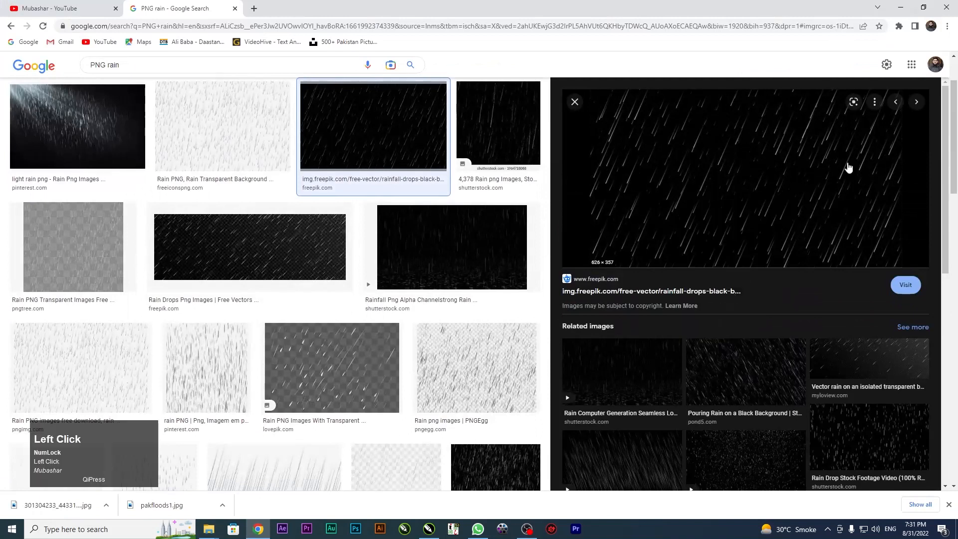
# Return to CorelDRAW, paste the rain image, enlarge it to about 10.05 by 5.73 inches and place it over the flood photos
pyautogui.click(902, 6)
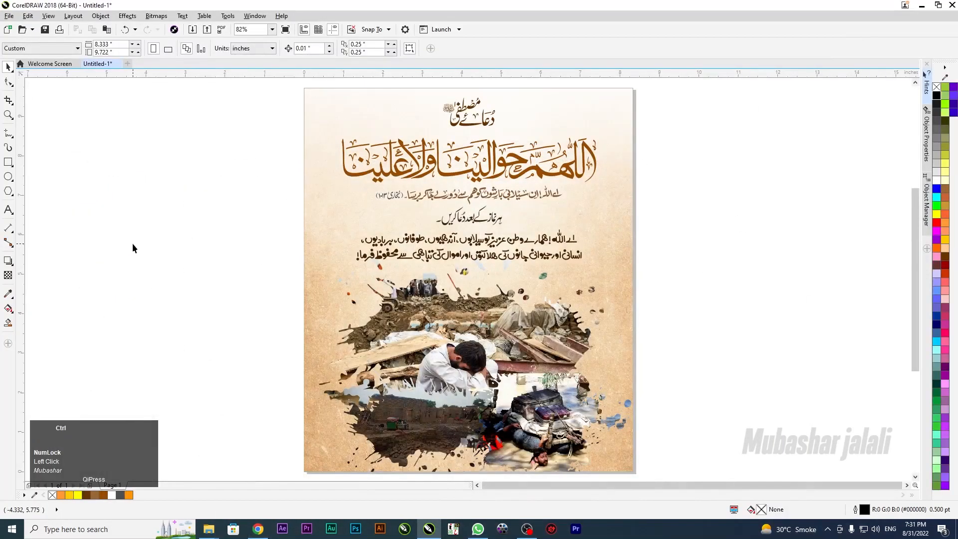
pyautogui.hotkey('ctrl', 'v')
pyautogui.moveTo(506, 273); pyautogui.dragTo(504, 323)
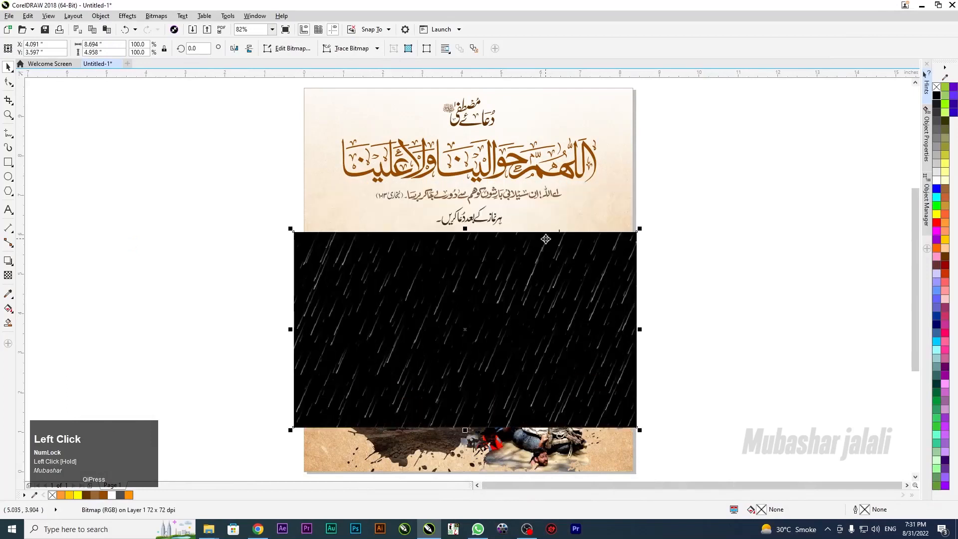
pyautogui.scroll(-3, 546, 238)
pyautogui.scroll(2, 496, 283)
pyautogui.moveTo(357, 368); pyautogui.dragTo(336, 395)
pyautogui.moveTo(454, 307); pyautogui.dragTo(462, 320)
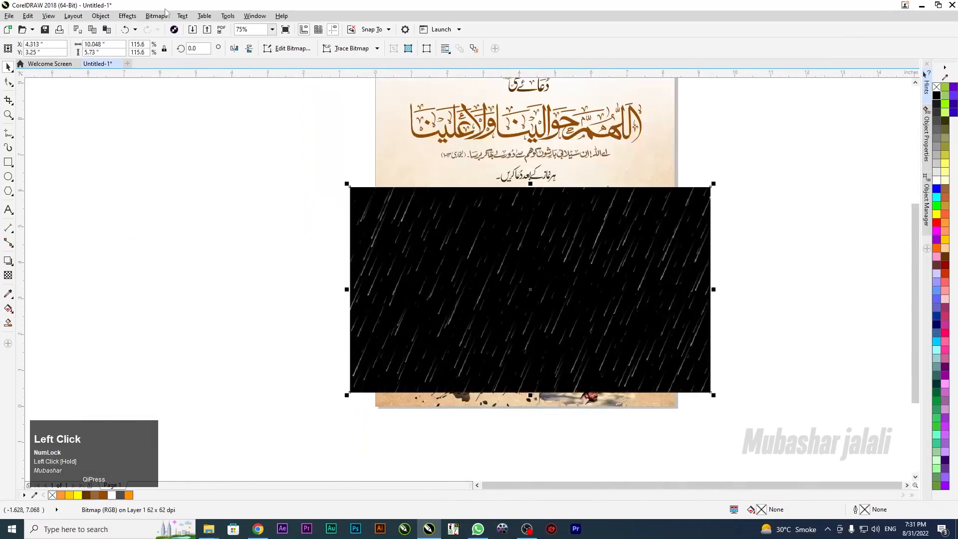
# Set the rain image's transparency merge mode to Screen
pyautogui.click(9, 276)
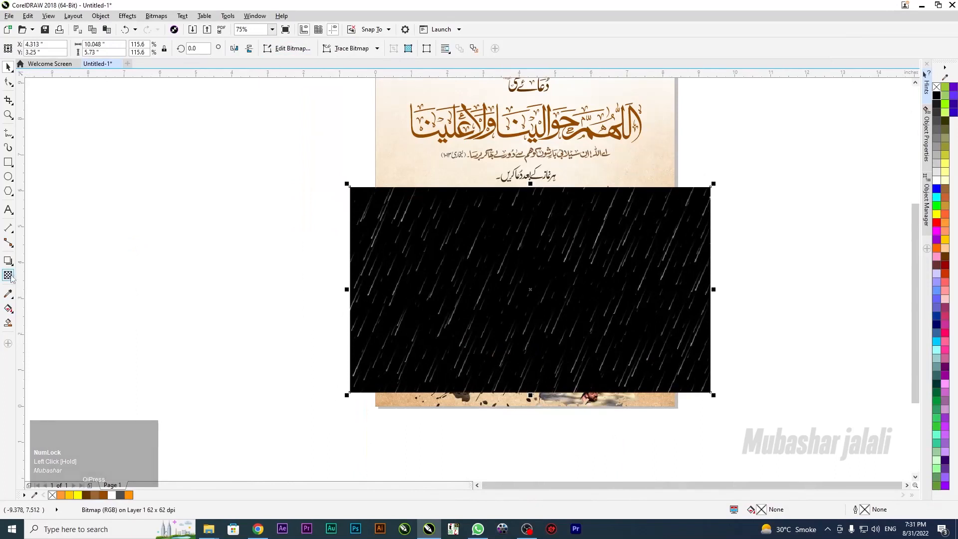
pyautogui.click(138, 48)
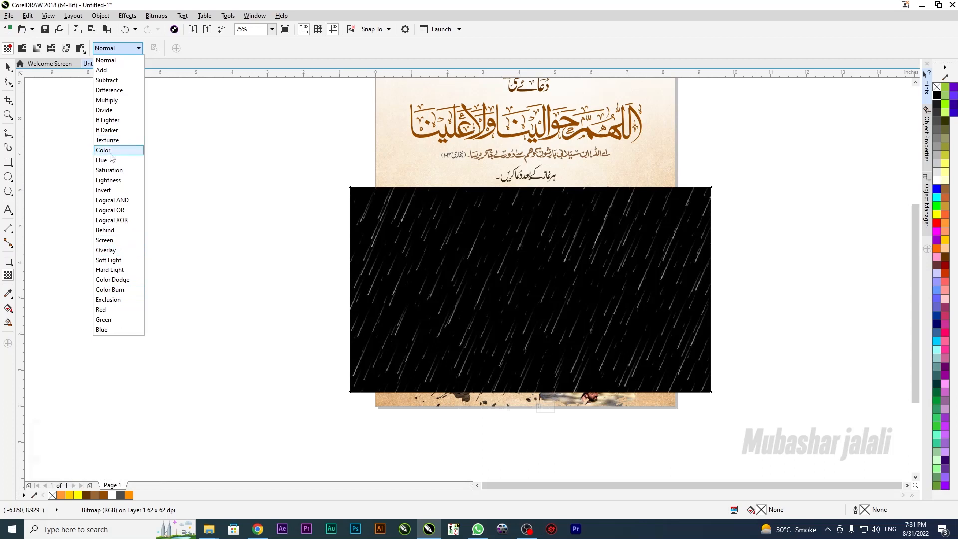
pyautogui.click(125, 240)
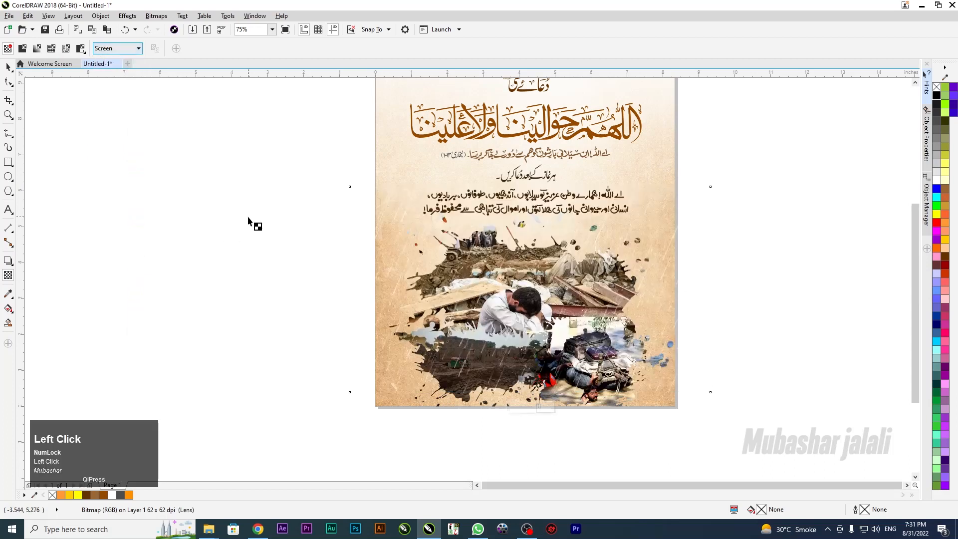
# Select the rain image and nudge it down slightly over the flood photos
pyautogui.click(15, 69)
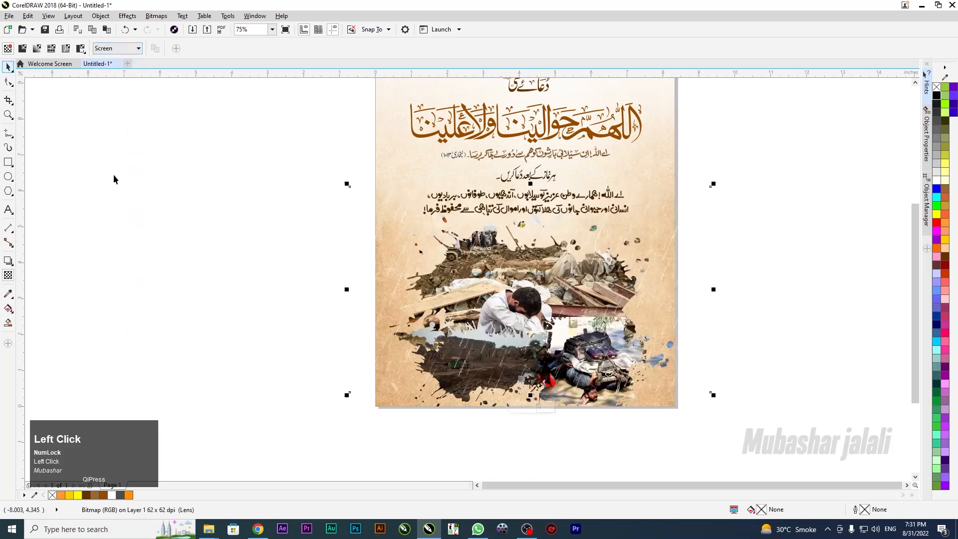
pyautogui.click(362, 305)
pyautogui.press('Down')
pyautogui.press('Down')
pyautogui.press('Down')
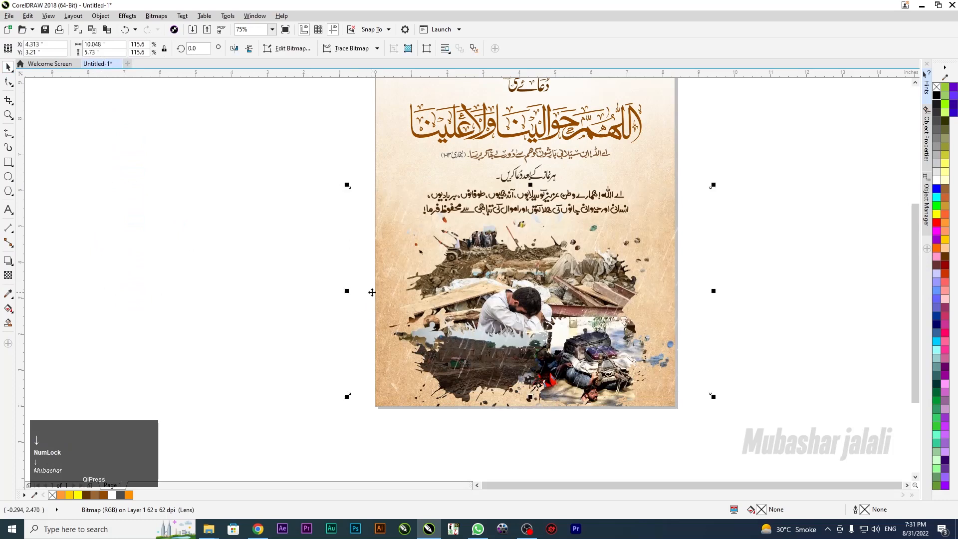
# Duplicate the rain image directly above the original so the rain extends over the poster's upper text area
pyautogui.rightClick(366, 288)
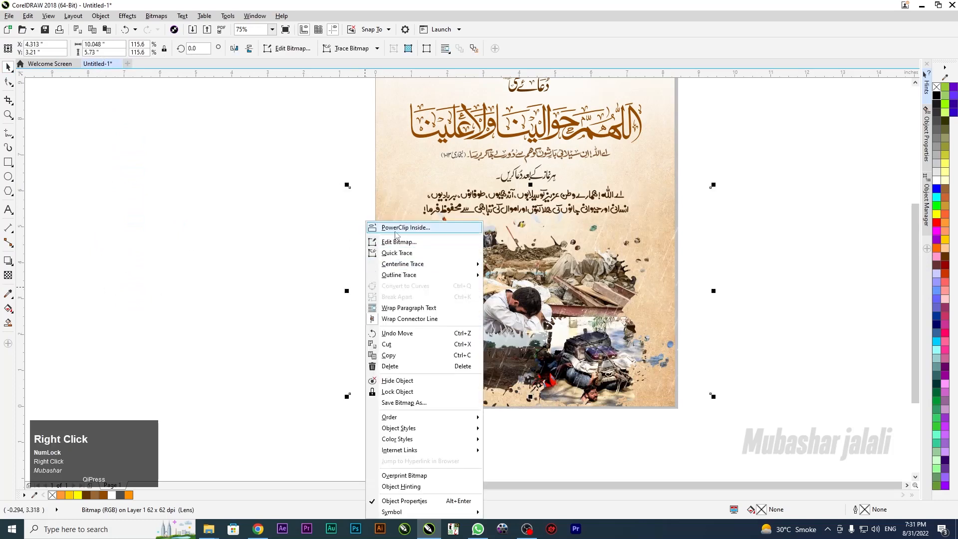
pyautogui.click(345, 229)
pyautogui.scroll(-1, 537, 359)
pyautogui.keyDown('shift'); pyautogui.moveTo(536, 360); pyautogui.dragTo(544, 280); pyautogui.keyUp('shift')
pyautogui.keyDown('shift'); pyautogui.rightClick(544, 280); pyautogui.keyUp('shift')
pyautogui.scroll(1, 544, 288)
pyautogui.scroll(1, 544, 288)
pyautogui.scroll(-2, 280, 271)
# Group the two rain images and send the group to the back of the layer
pyautogui.click(328, 246)
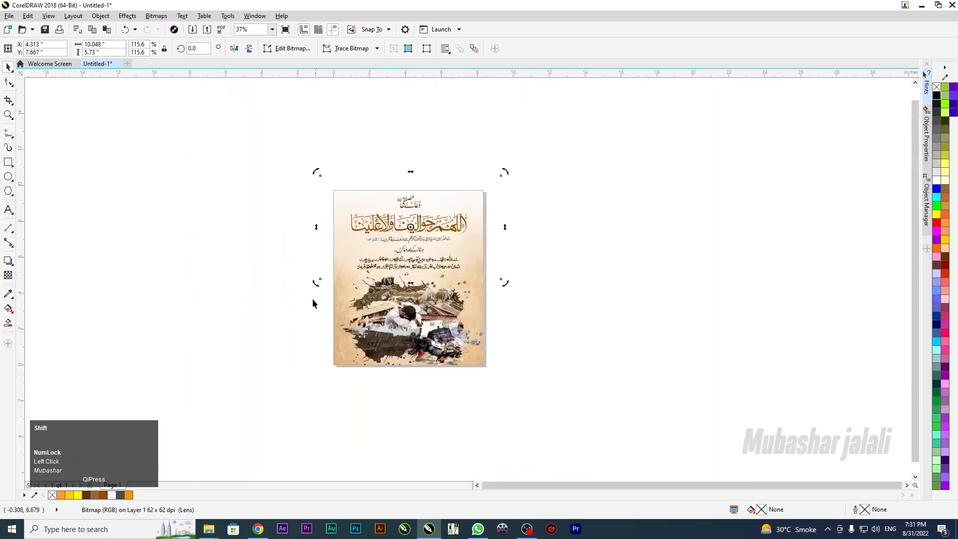
pyautogui.click(326, 260)
pyautogui.keyDown('shift'); pyautogui.click(322, 328); pyautogui.keyUp('shift')
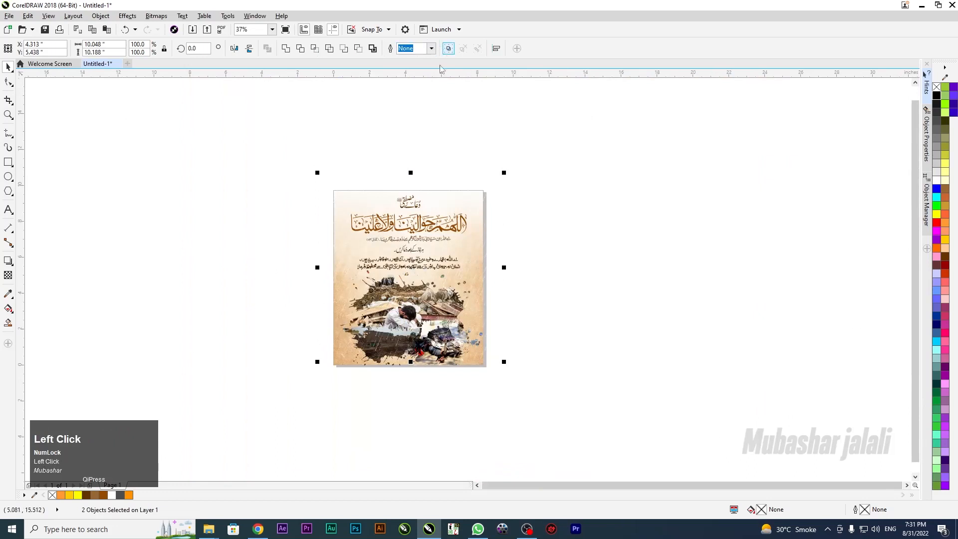
pyautogui.hotkey('ctrl', 'g')
pyautogui.hotkey('shift', 'pagedown')
# Try to PowerClip the rain group inside the poster
pyautogui.rightClick(326, 244)
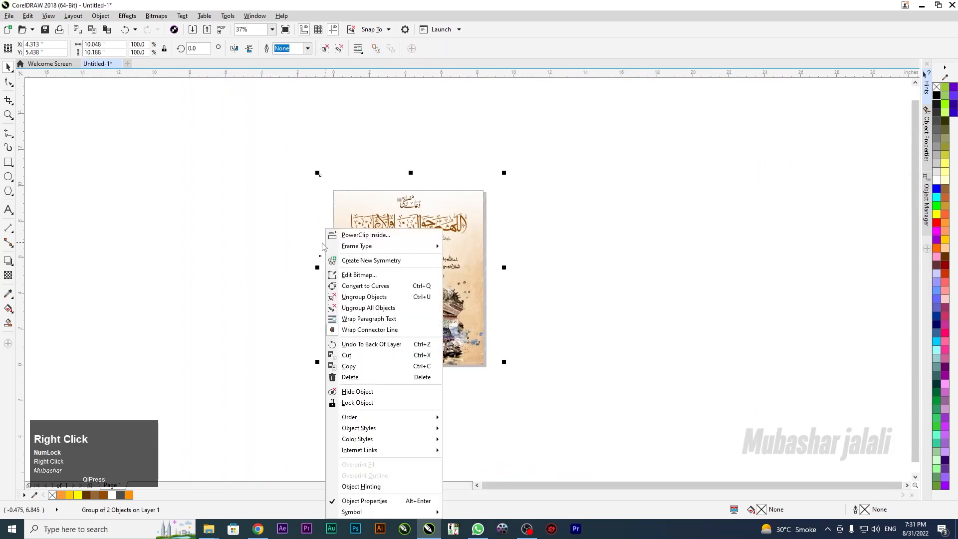
pyautogui.click(382, 240)
pyautogui.click(393, 300)
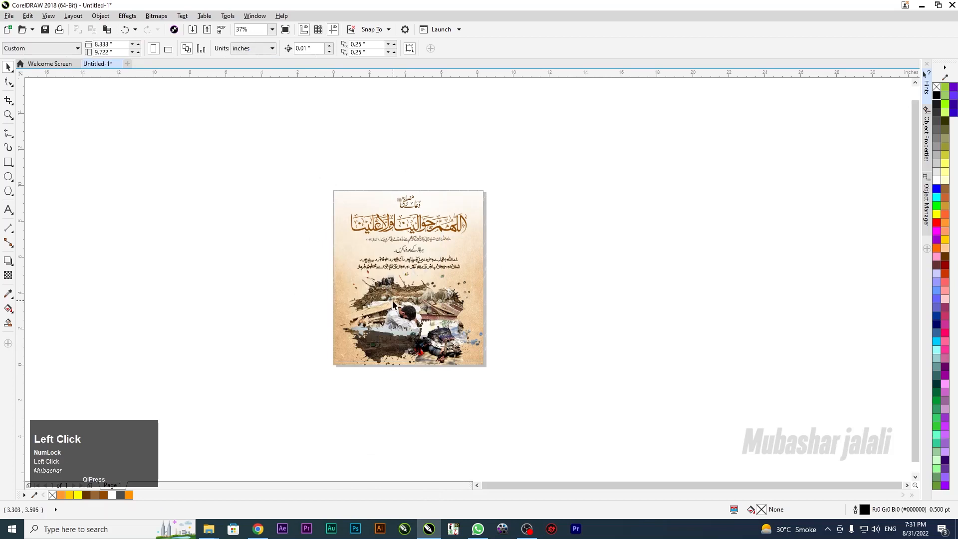
pyautogui.press('F4')
pyautogui.scroll(2, 491, 382)
pyautogui.scroll(2, 491, 382)
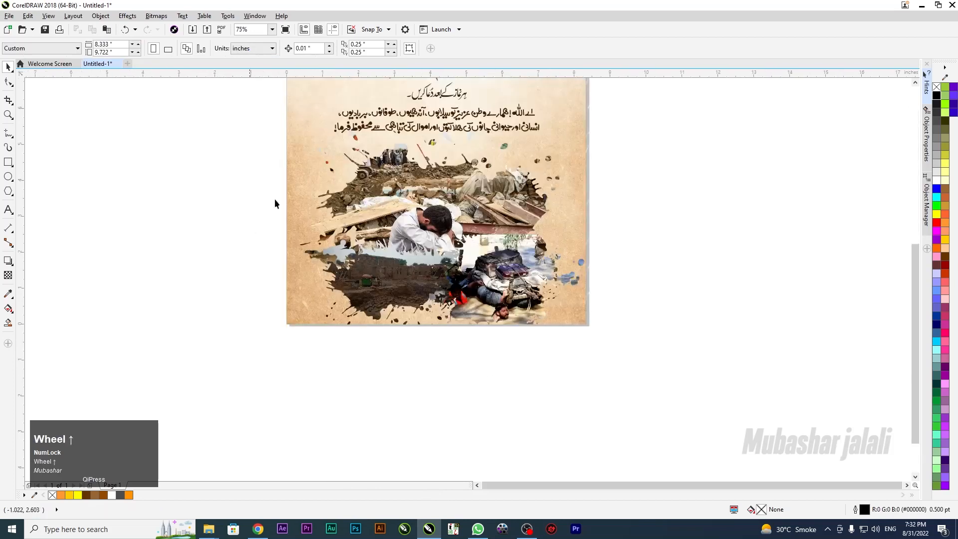
pyautogui.press('F4')
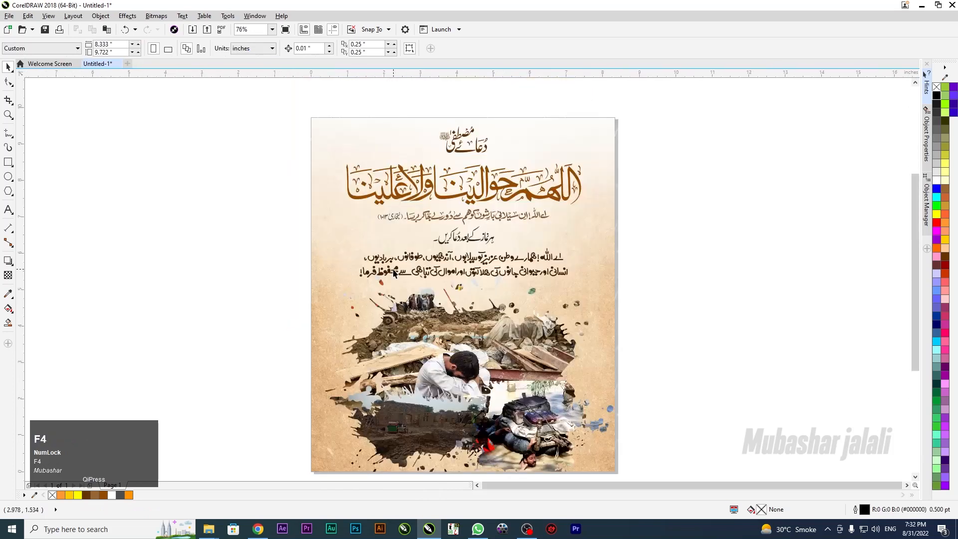
pyautogui.scroll(-2, 263, 198)
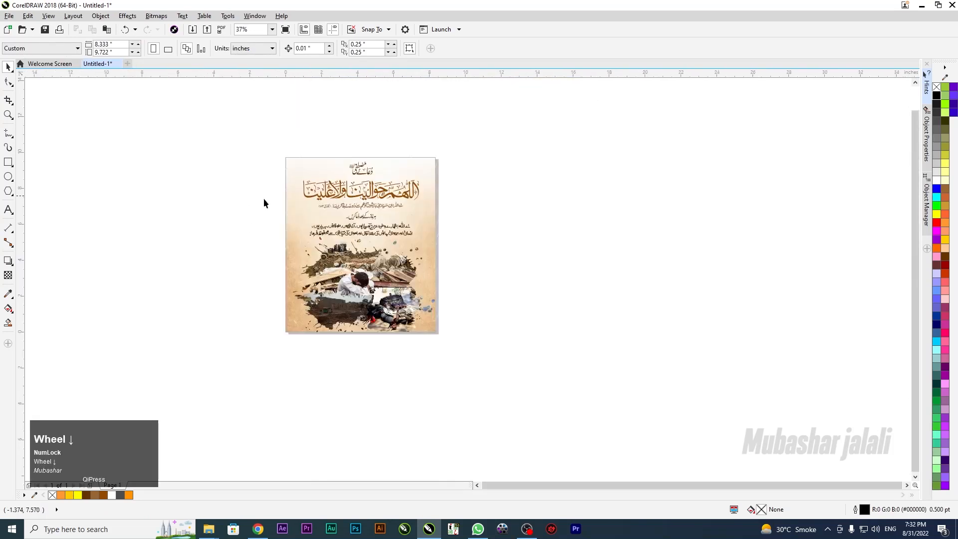
# Send the rain group to the back of the layer again and unlock the poster's background rectangle
pyautogui.click(265, 201)
pyautogui.click(458, 102)
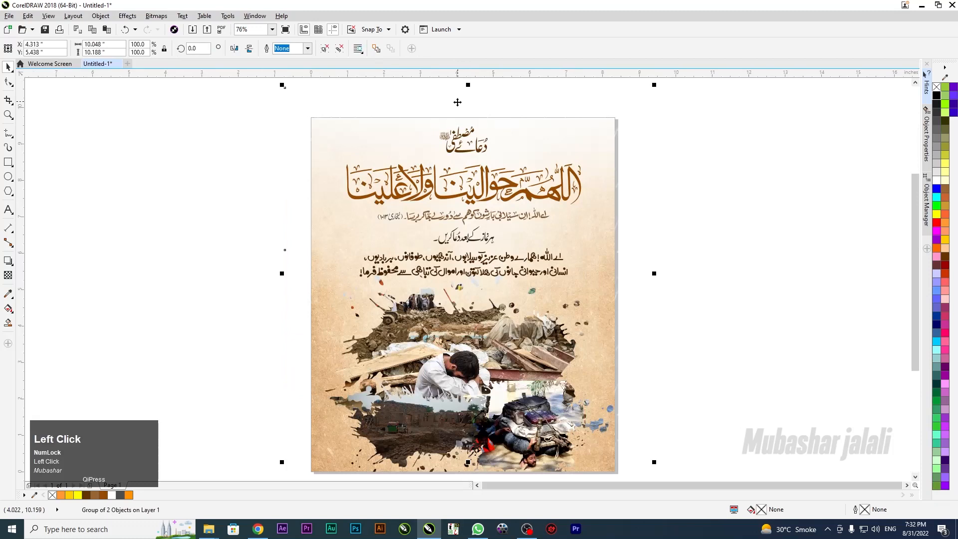
pyautogui.press('pagedown')
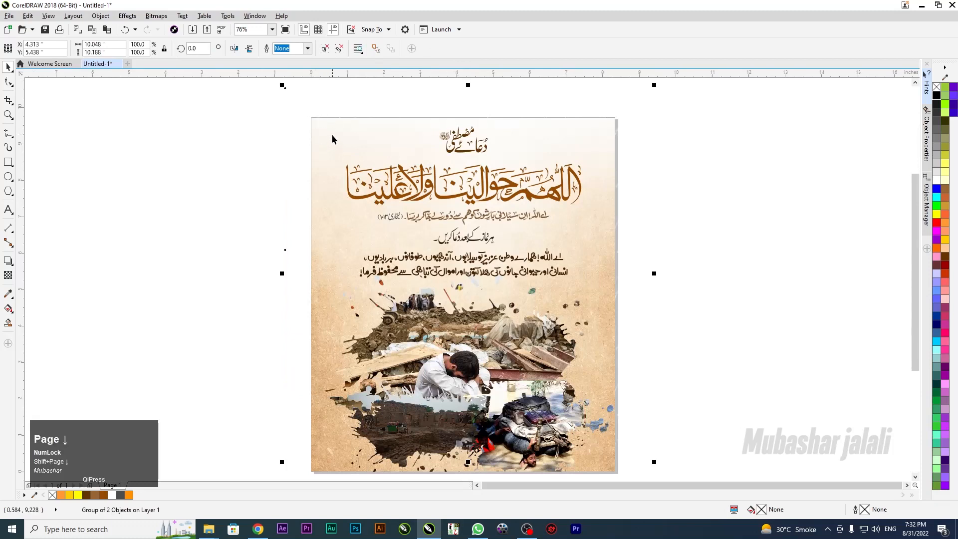
pyautogui.rightClick(332, 133)
pyautogui.click(366, 159)
# PowerClip the rain group inside the poster's background rectangle and deselect it
pyautogui.click(246, 136)
pyautogui.click(288, 155)
pyautogui.rightClick(294, 163)
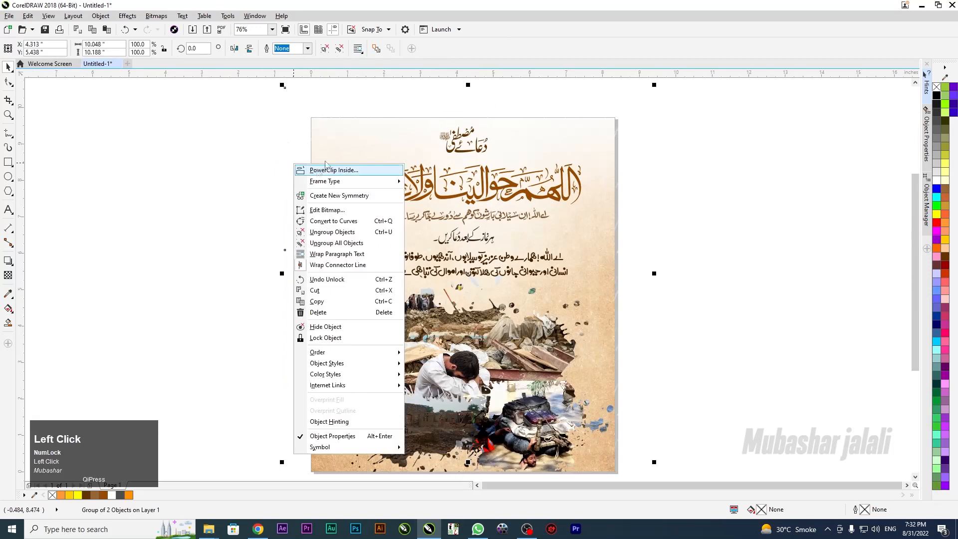
pyautogui.click(324, 171)
pyautogui.press('F4')
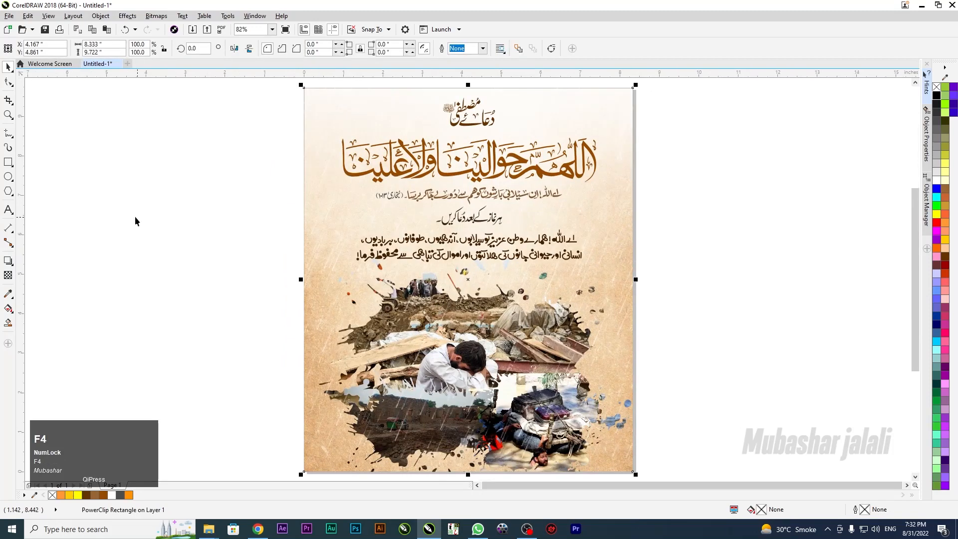
pyautogui.click(135, 217)
pyautogui.scroll(-2, 428, 361)
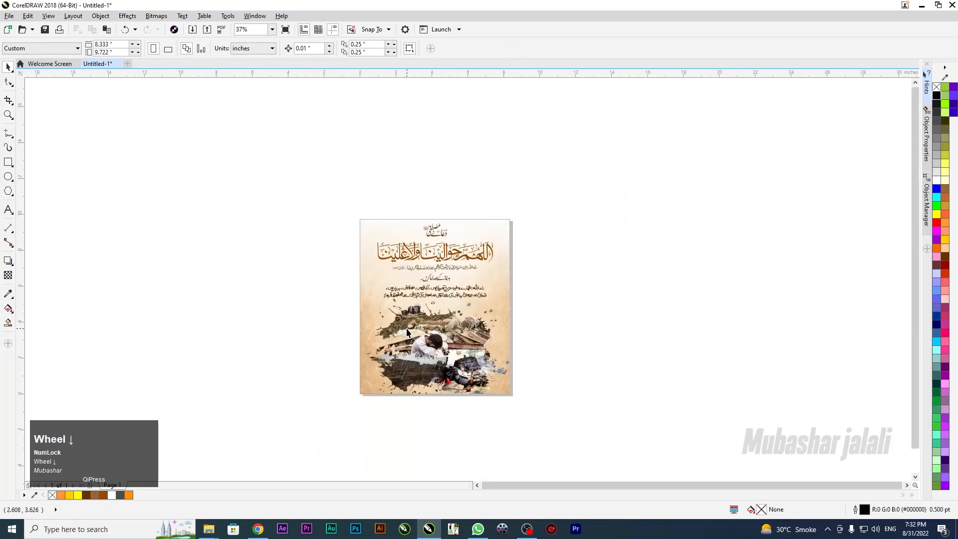
pyautogui.press('F4')
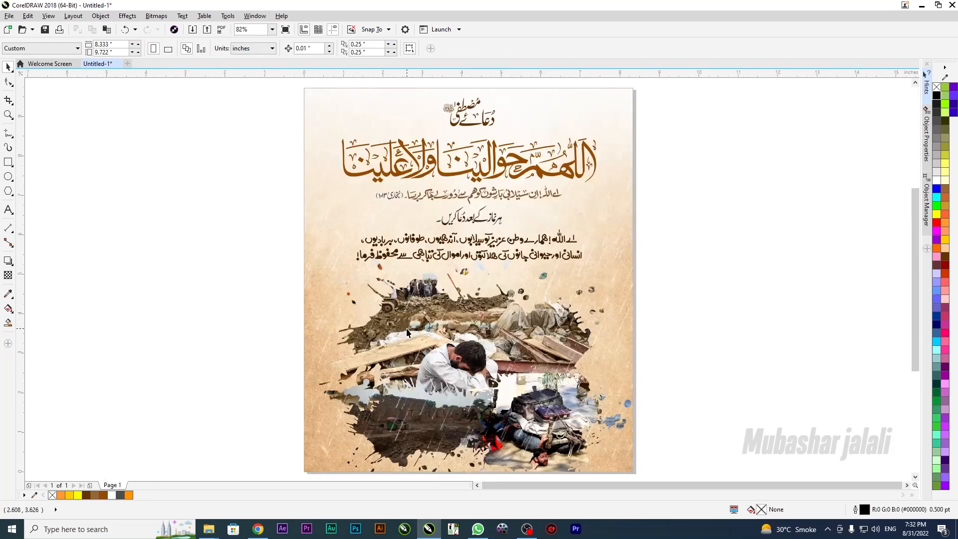
# Insert a new page before the poster page and add a page-sized rectangle to it
pyautogui.click(28, 486)
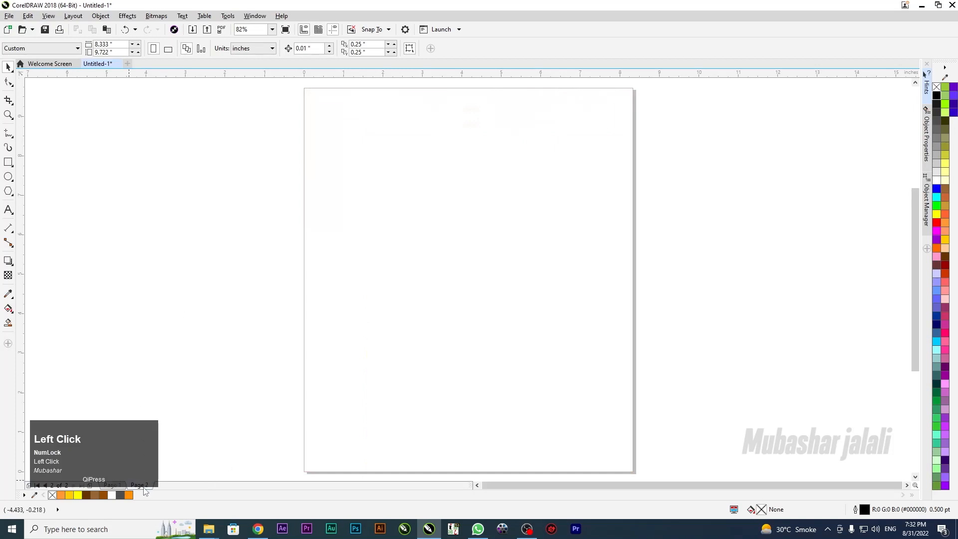
pyautogui.click(143, 487)
pyautogui.click(114, 486)
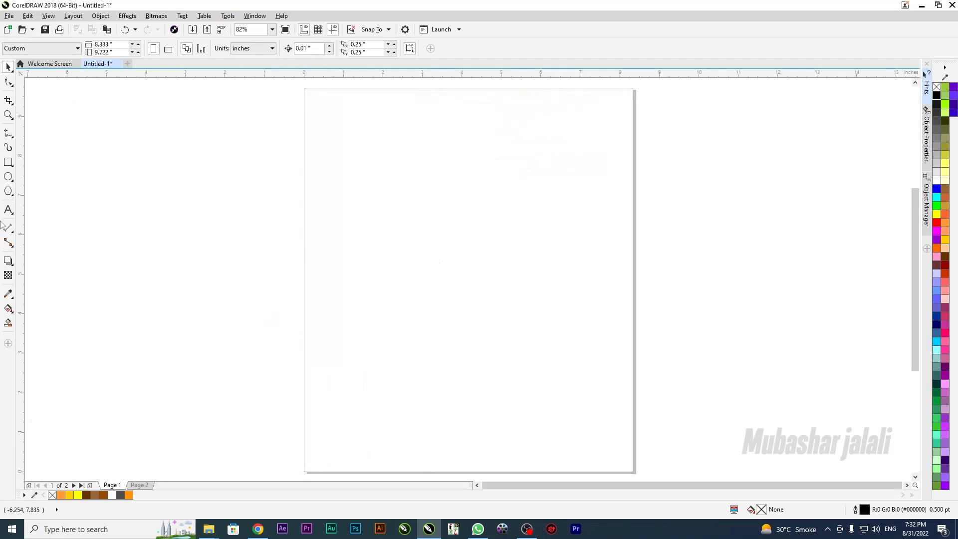
pyautogui.doubleClick(9, 162)
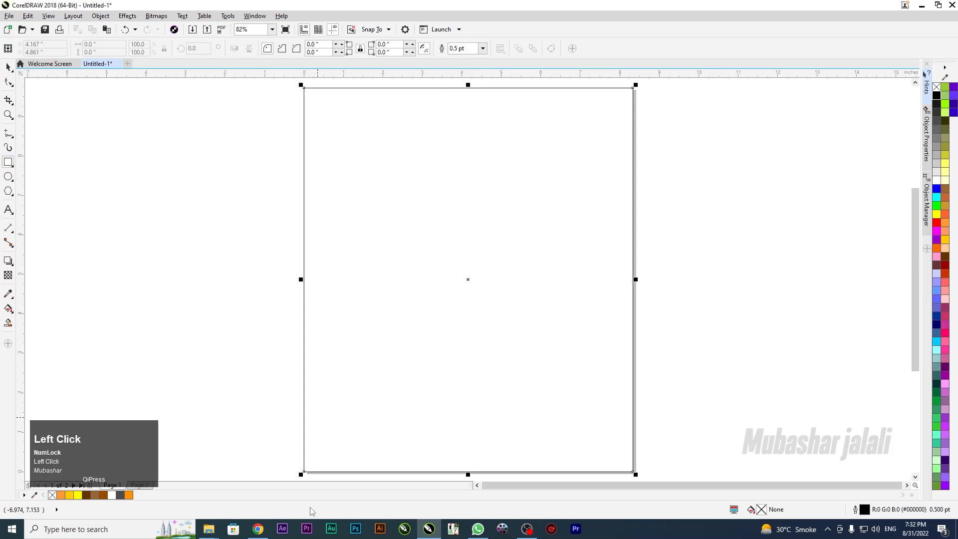
# Open the 2post folder in File Explorer and preview the ruined brick house photo and h_57878194.jpg
pyautogui.moveTo(214, 530)
pyautogui.click(410, 482)
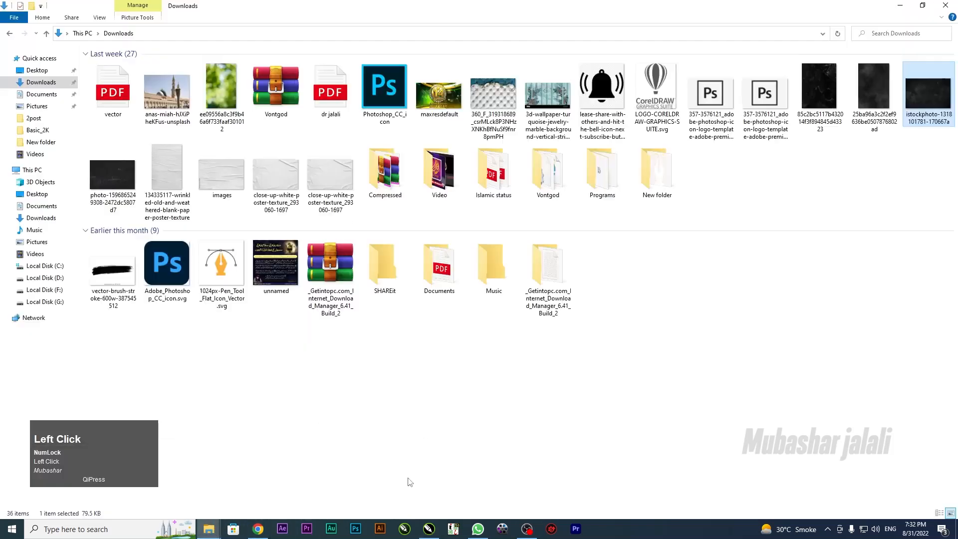
pyautogui.moveTo(209, 530)
pyautogui.click(94, 486)
pyautogui.doubleClick(421, 61)
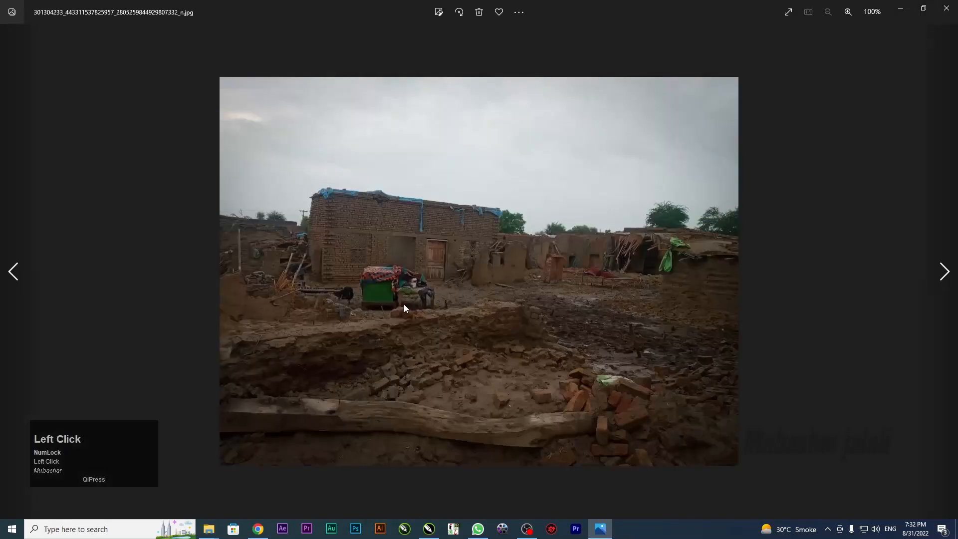
pyautogui.click(946, 8)
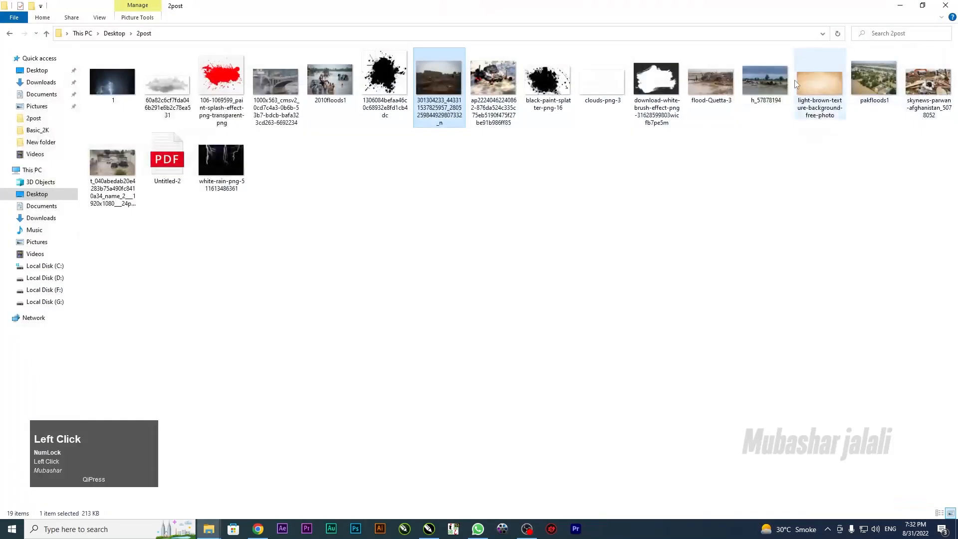
pyautogui.click(772, 84)
pyautogui.doubleClick(772, 83)
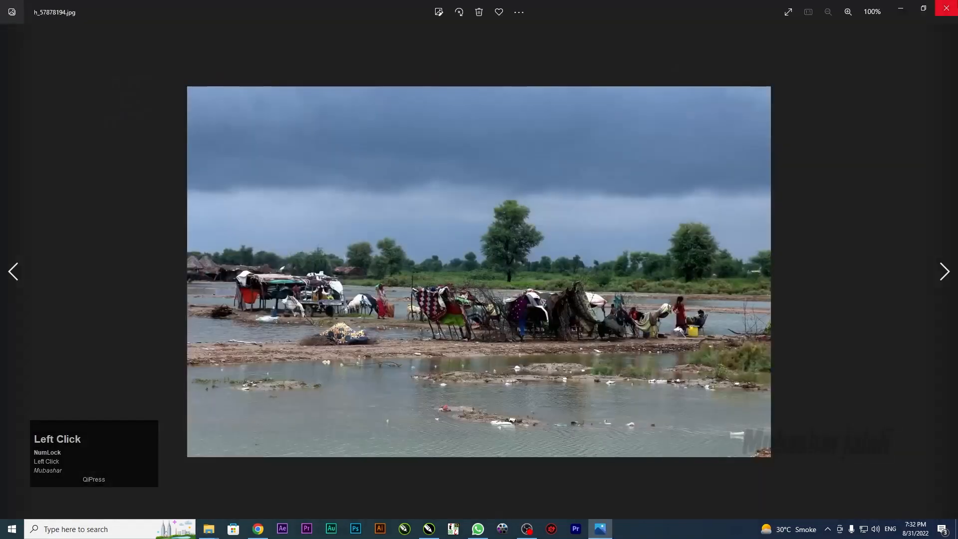
pyautogui.click(946, 8)
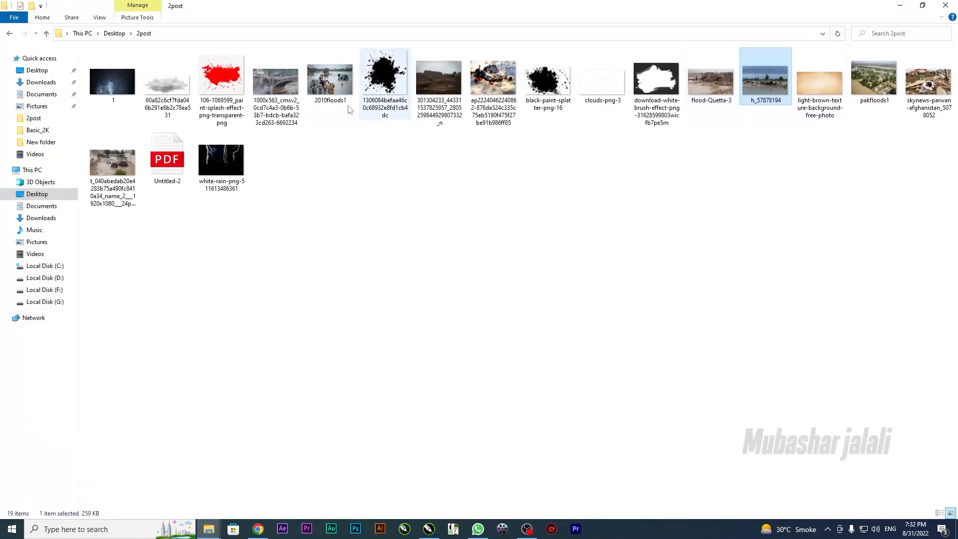
pyautogui.moveTo(771, 85); pyautogui.dragTo(525, 216)
pyautogui.scroll(-3, 525, 216)
pyautogui.hotkey('ctrl', 'z')
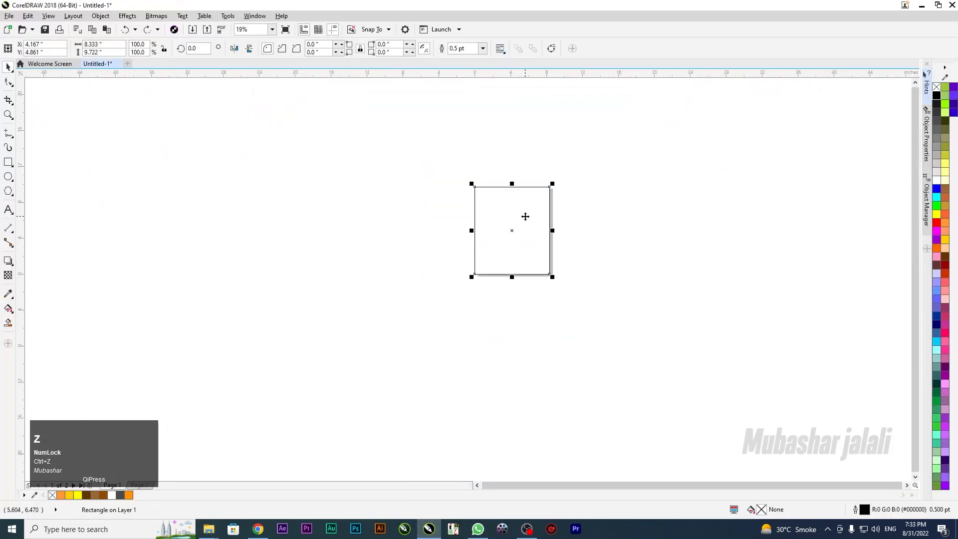
# Close the Downloads window, import h_57878194 from the 2post folder into CorelDRAW and place it beside the blank page
pyautogui.click(208, 530)
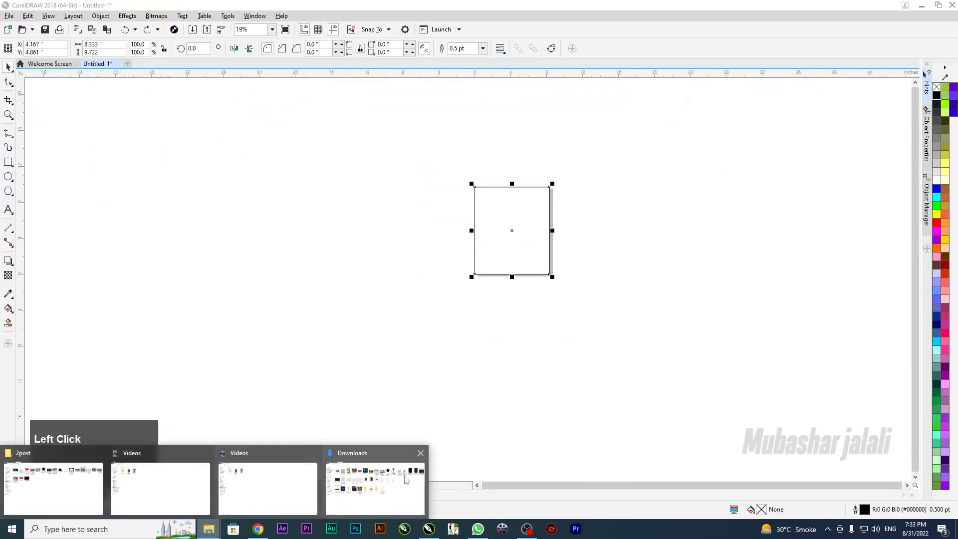
pyautogui.click(382, 474)
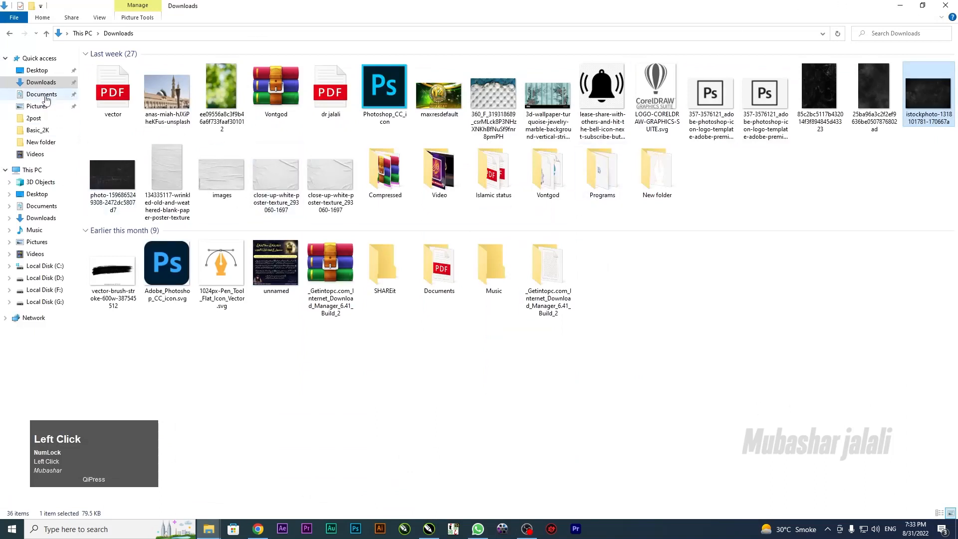
pyautogui.click(946, 6)
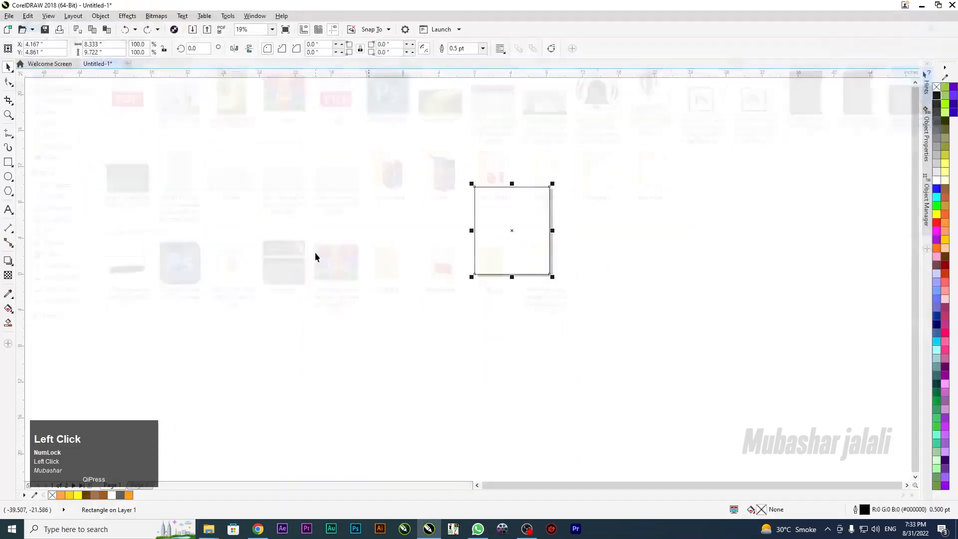
pyautogui.click(210, 530)
pyautogui.click(207, 474)
pyautogui.moveTo(765, 80); pyautogui.dragTo(162, 265)
pyautogui.moveTo(197, 295); pyautogui.dragTo(381, 209)
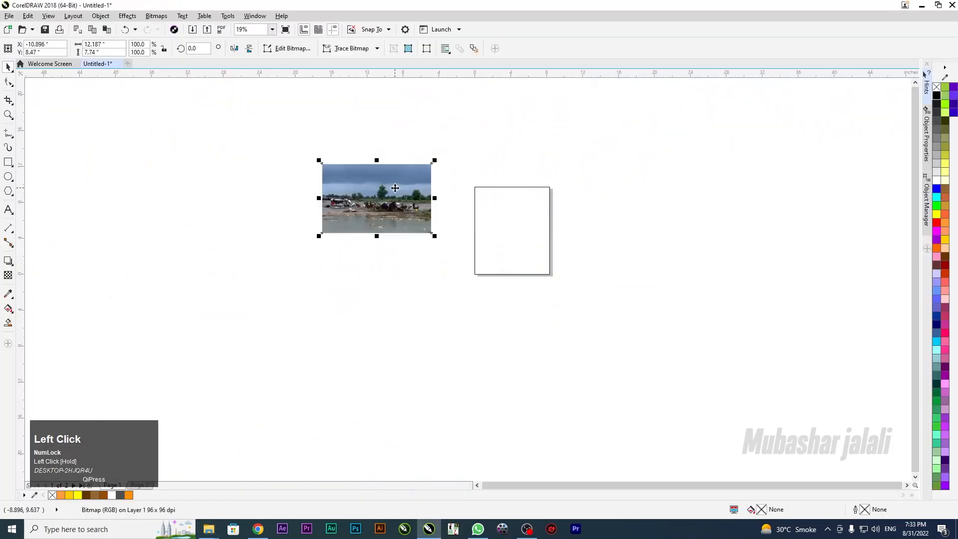
# Scale the flood photo down proportionally to about 8.74 by 5.55 inches and centre it on the page
pyautogui.scroll(2, 395, 188)
pyautogui.press('F4')
pyautogui.moveTo(316, 226); pyautogui.dragTo(380, 289)
pyautogui.moveTo(519, 145); pyautogui.dragTo(481, 182)
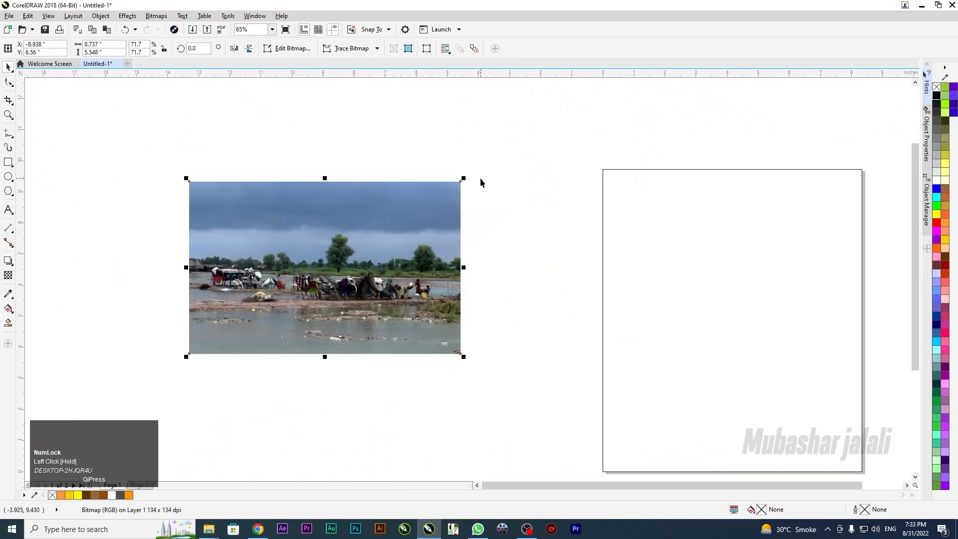
pyautogui.press('p')
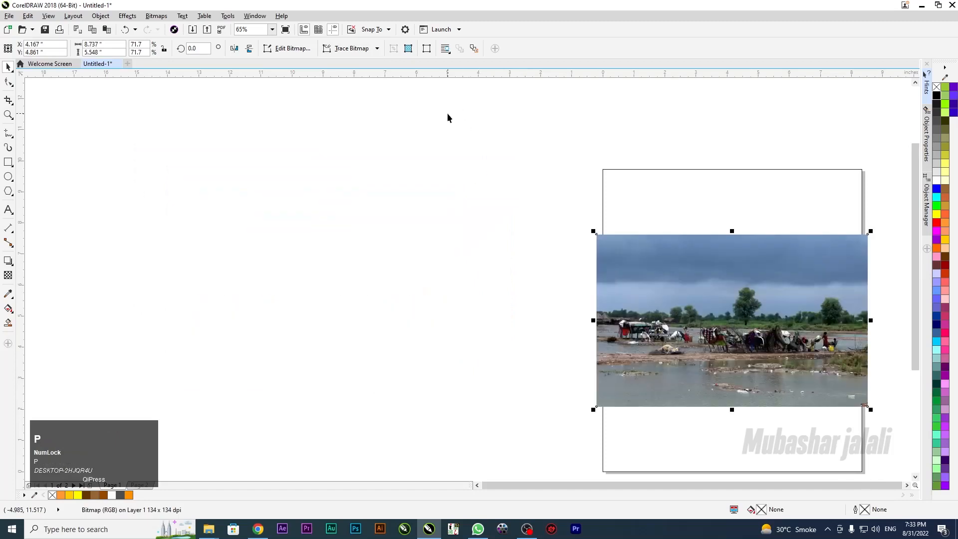
# Move the flood photo down to the page's bottom edge and send it back one behind the page-sized rectangle
pyautogui.hotkey('shift', 'F2')
pyautogui.press('Down')
pyautogui.press('Down')
pyautogui.press('Down')
pyautogui.press('Down')
pyautogui.press('Down')
pyautogui.press('Down')
pyautogui.press('Down')
pyautogui.press('Down')
pyautogui.press('Down')
pyautogui.press('Down')
pyautogui.press('Down')
pyautogui.press('Down')
pyautogui.press('Down')
pyautogui.press('Down')
pyautogui.press('Down')
pyautogui.press('Down')
pyautogui.press('Down')
pyautogui.press('Down')
pyautogui.press('Down')
pyautogui.press('Down')
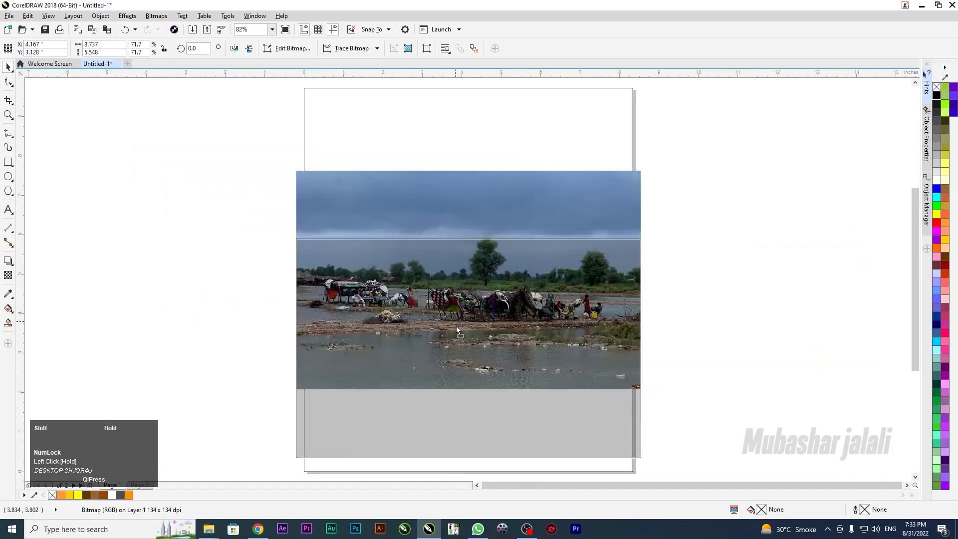
pyautogui.press('Down')
pyautogui.press('Down')
pyautogui.press('Down')
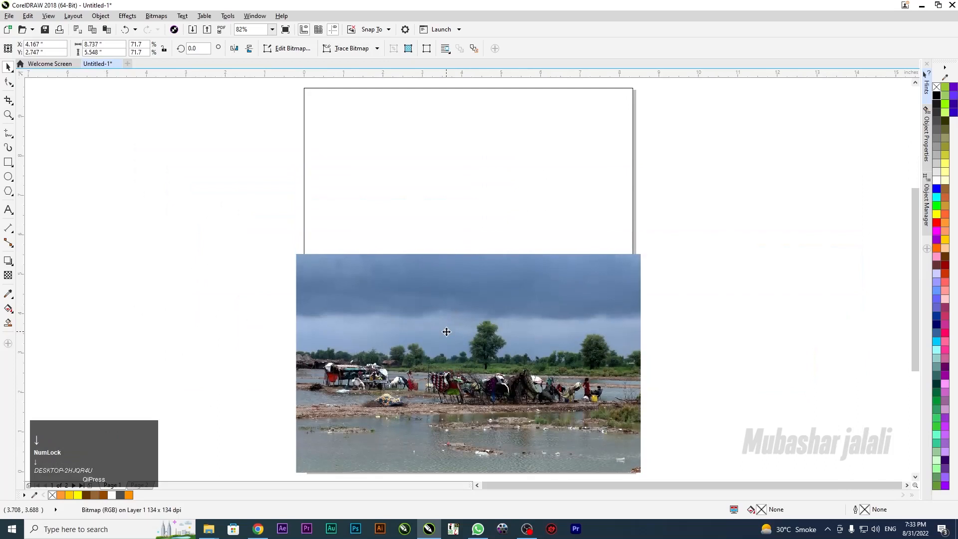
pyautogui.hotkey('ctrl', 'pagedown')
# Shift the flood photo slightly below the page's bottom edge and shrink it to about 8.52 by 5.41 inches
pyautogui.scroll(-1, 436, 368)
pyautogui.scroll(2, 434, 374)
pyautogui.press('Down')
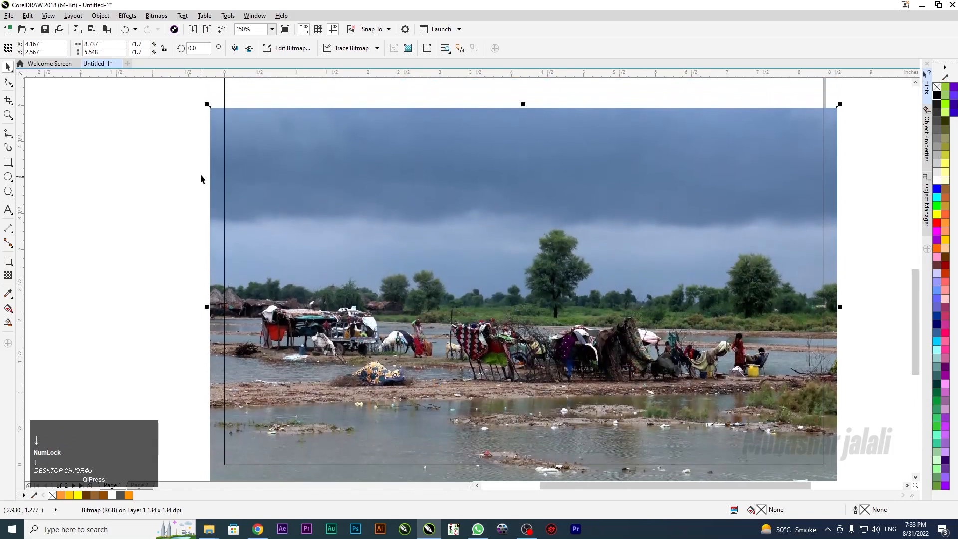
pyautogui.moveTo(205, 103); pyautogui.dragTo(208, 111)
pyautogui.scroll(-1, 342, 206)
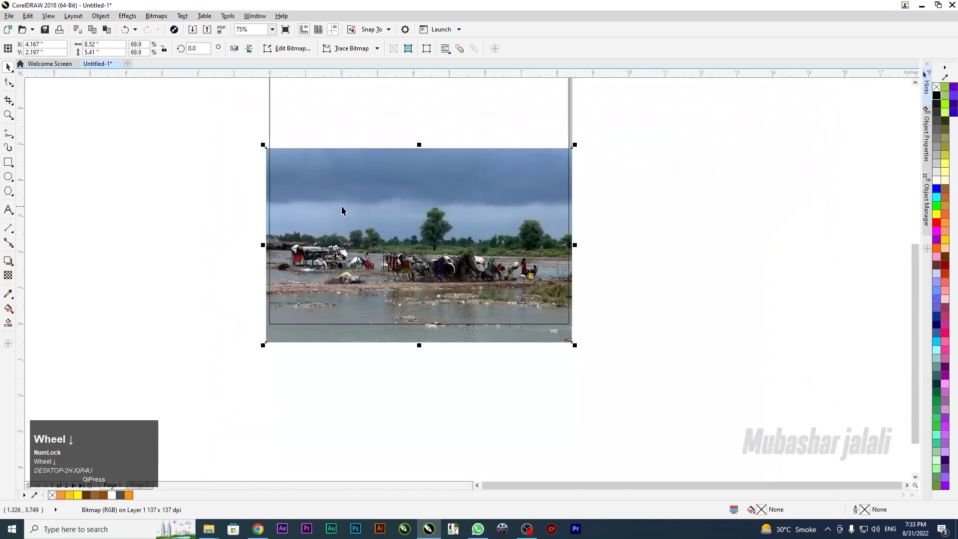
# Nudge the flood photo slightly upward, to a vertical centre position of 2.267 inches
pyautogui.scroll(1, 352, 202)
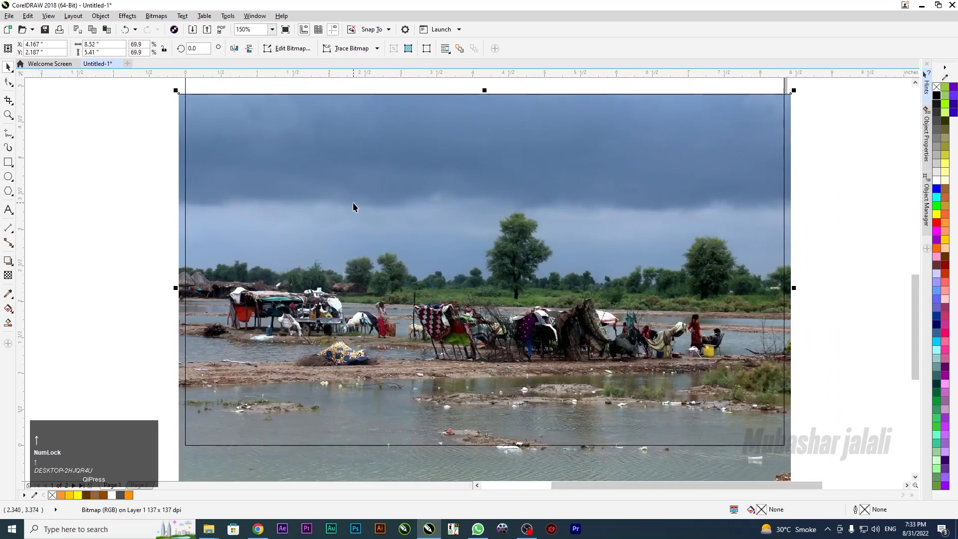
pyautogui.press('Up')
pyautogui.press('Up')
pyautogui.scroll(-1, 418, 185)
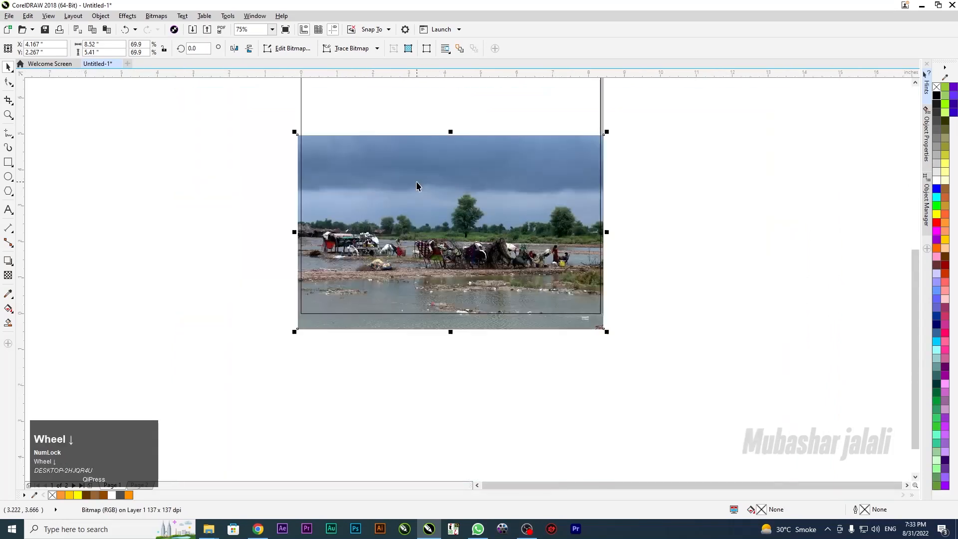
# Sample the blue of the dark sky in the flood photo into the document palette
pyautogui.click(270, 158)
pyautogui.click(601, 199)
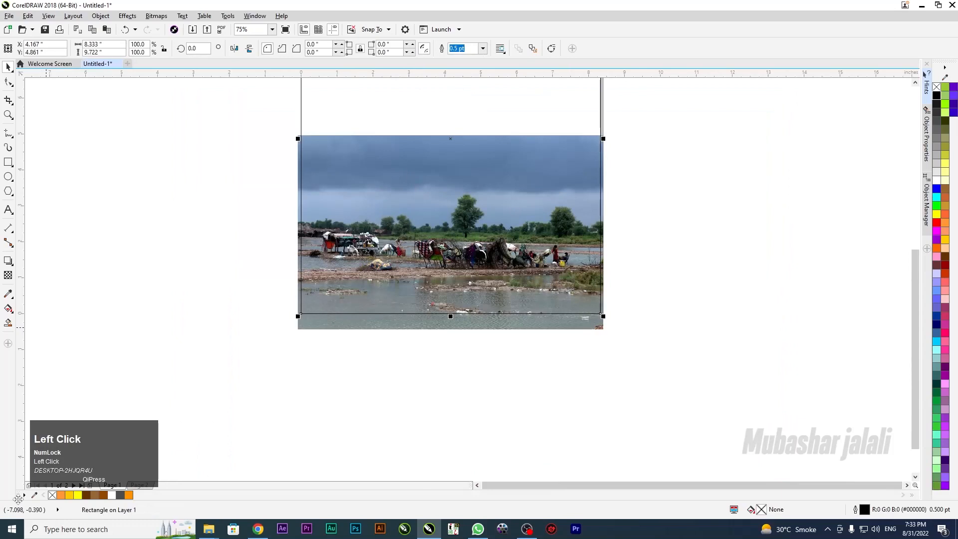
pyautogui.click(34, 495)
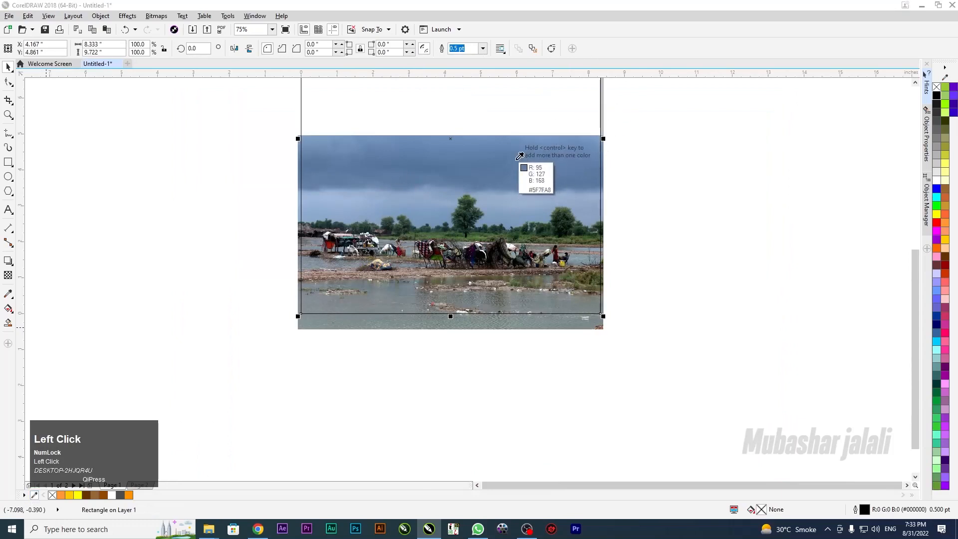
pyautogui.click(504, 150)
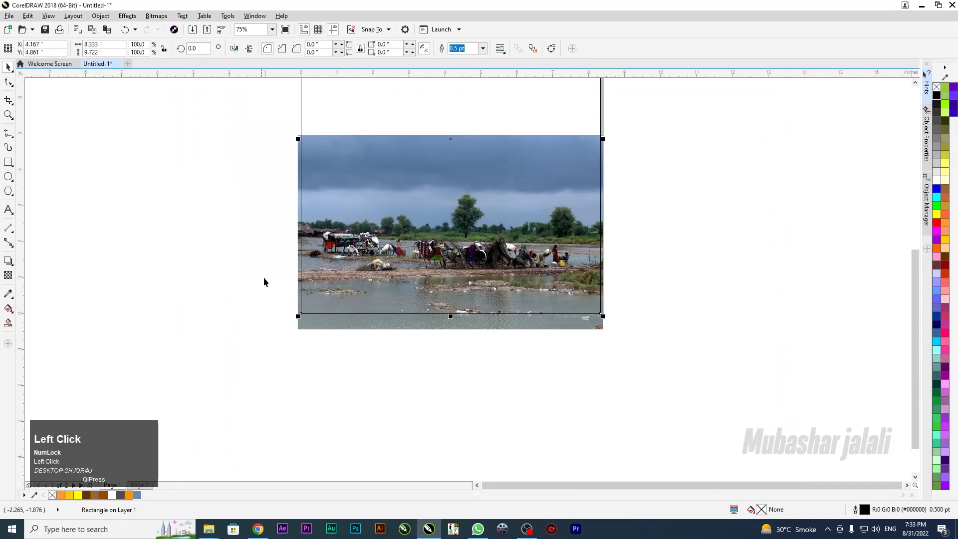
pyautogui.click(399, 251)
pyautogui.click(313, 243)
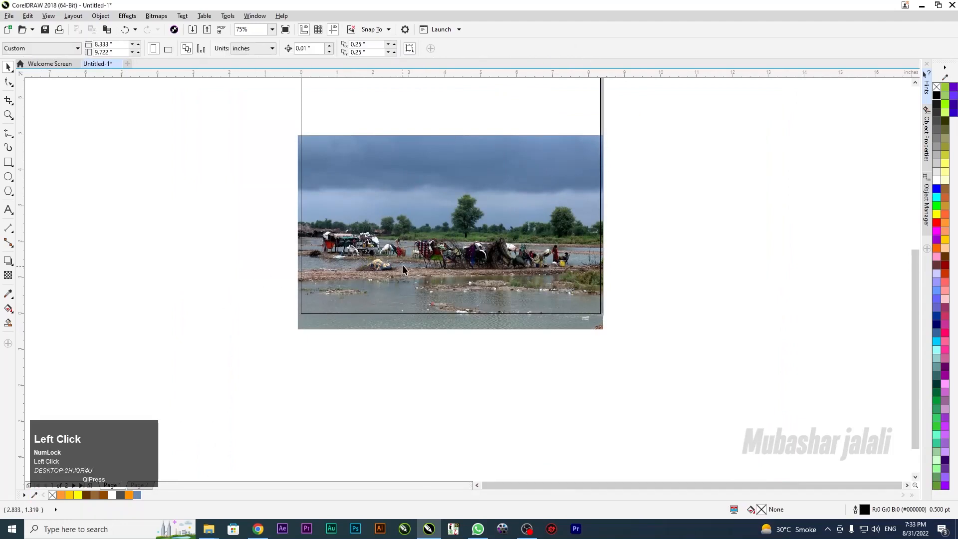
pyautogui.click(8, 275)
pyautogui.moveTo(453, 200); pyautogui.dragTo(459, 139)
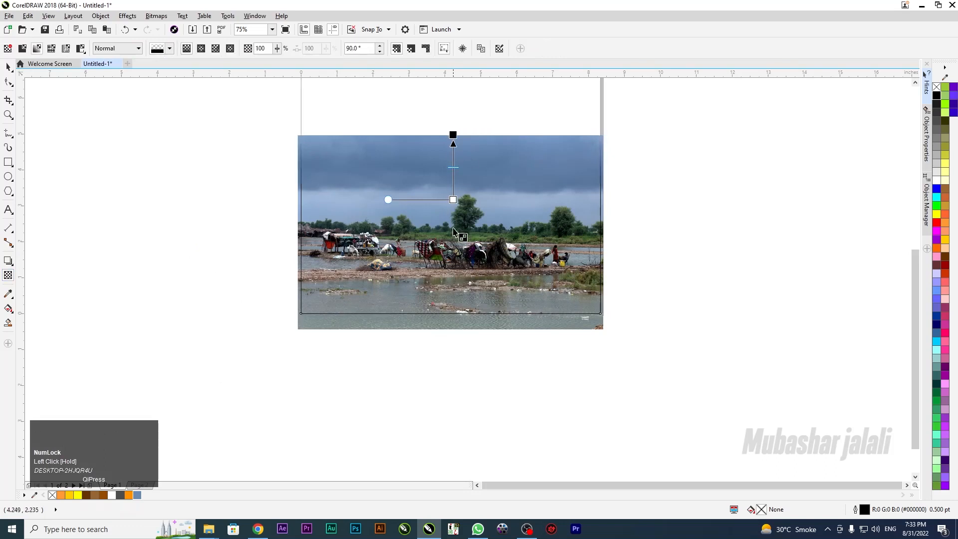
pyautogui.hotkey('ctrl', 'z')
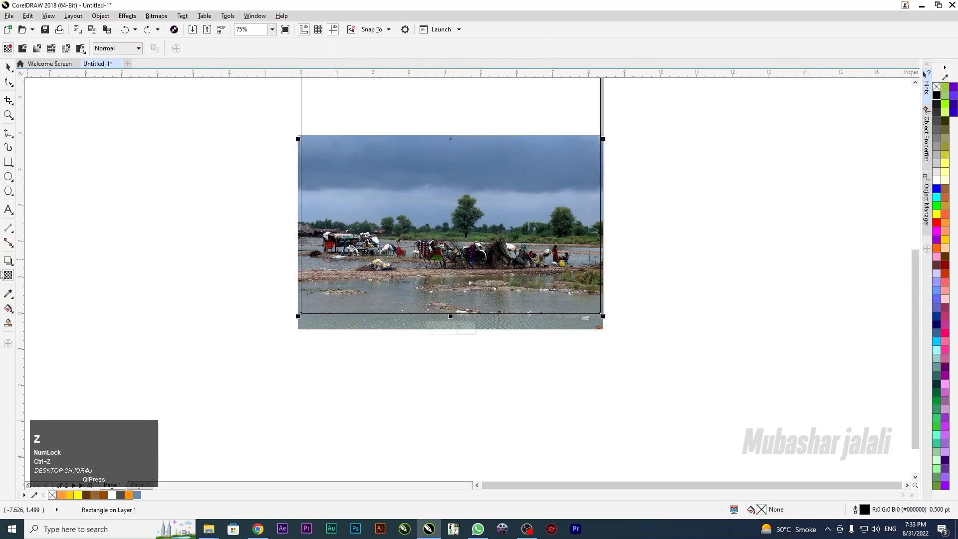
# Send the page-sized rectangle back one so it lies behind the flood photo
pyautogui.click(336, 209)
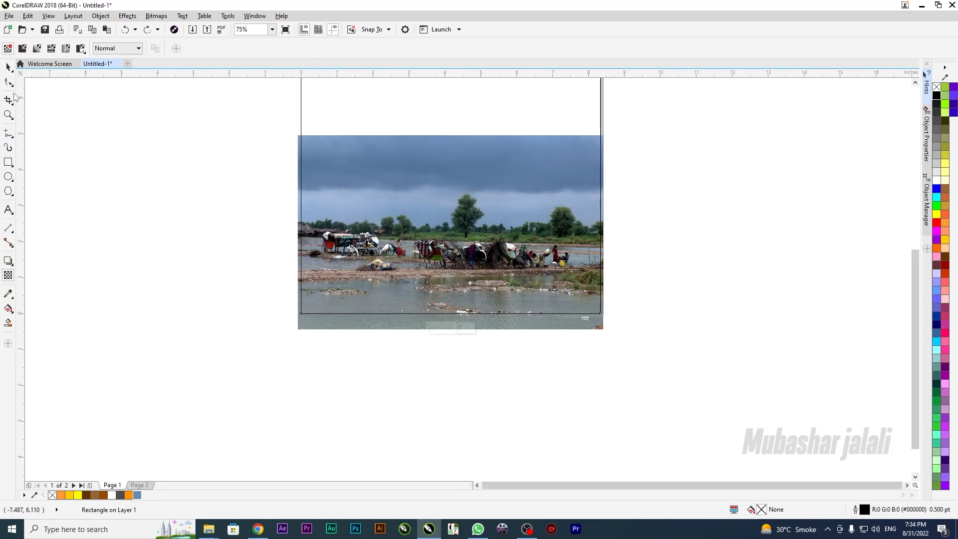
pyautogui.click(7, 67)
pyautogui.click(358, 103)
pyautogui.hotkey('ctrl', 'pagedown')
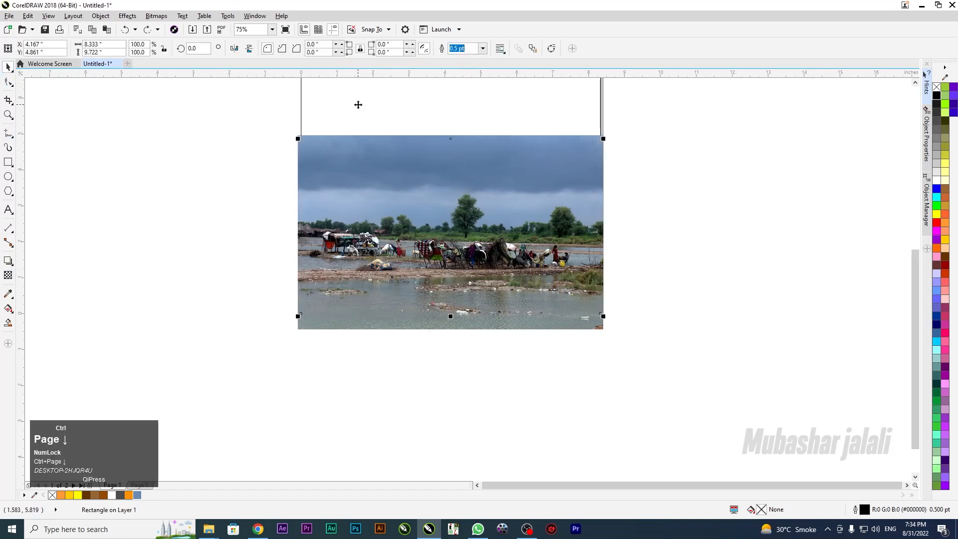
# Fade the flood photo's sky with a vertical linear transparency running from the treetops to the photo's upper edge
pyautogui.click(62, 231)
pyautogui.click(513, 302)
pyautogui.click(8, 275)
pyautogui.moveTo(463, 215); pyautogui.dragTo(465, 138)
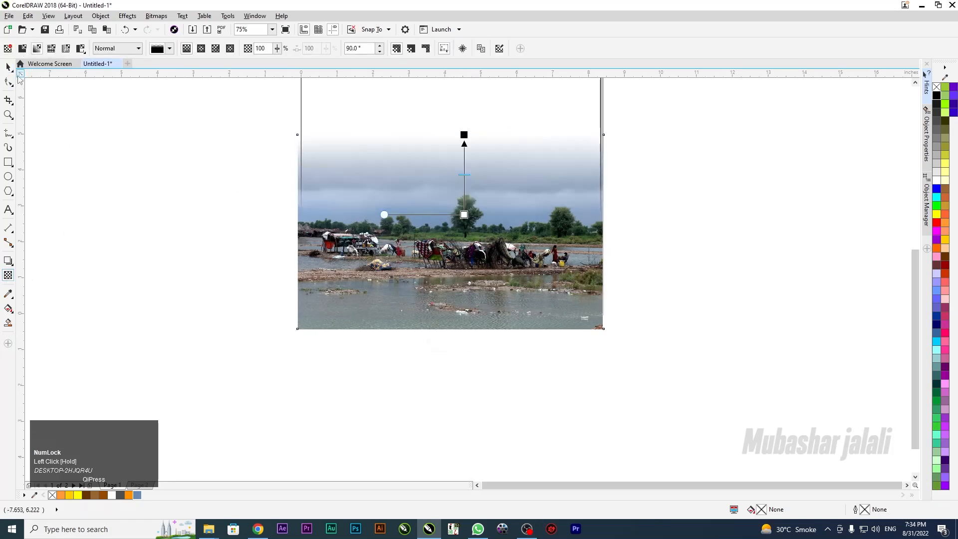
# Send the faded flood photo to the back and PowerClip it inside the page-sized rectangle
pyautogui.click(8, 69)
pyautogui.click(369, 334)
pyautogui.click(374, 319)
pyautogui.hotkey('shift', 'pagedown')
pyautogui.rightClick(355, 322)
pyautogui.click(394, 28)
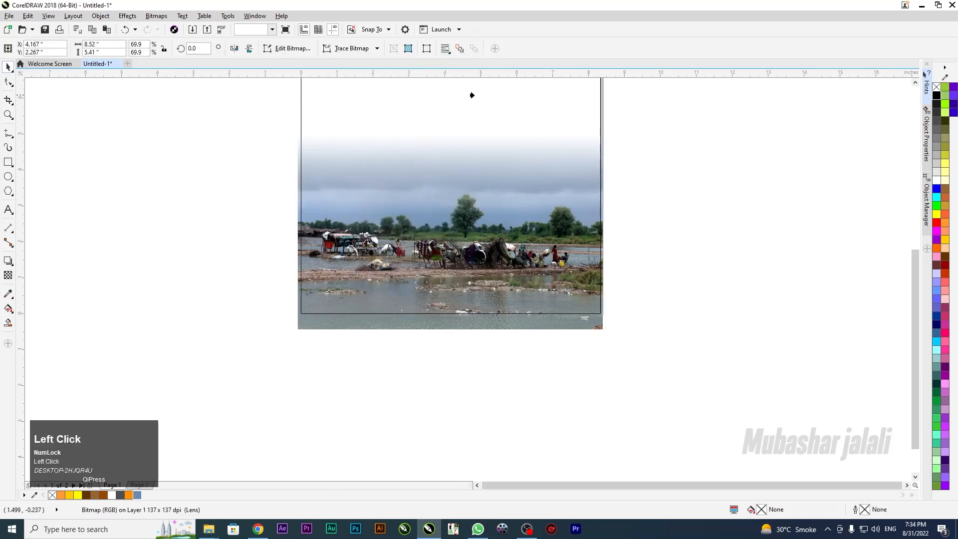
pyautogui.click(471, 95)
pyautogui.press('F4')
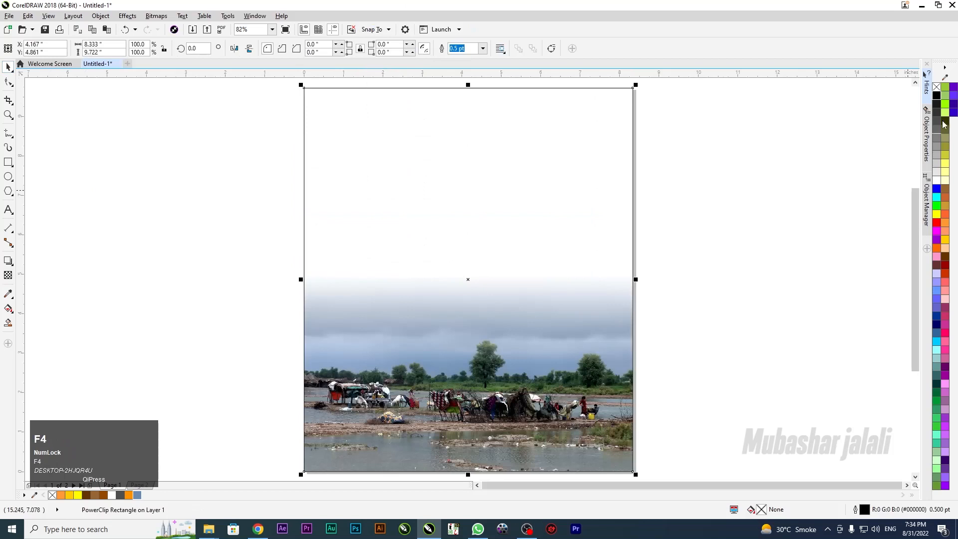
# Remove the outline of the PowerClip rectangle and fill it with the sampled sky blue
pyautogui.rightClick(937, 87)
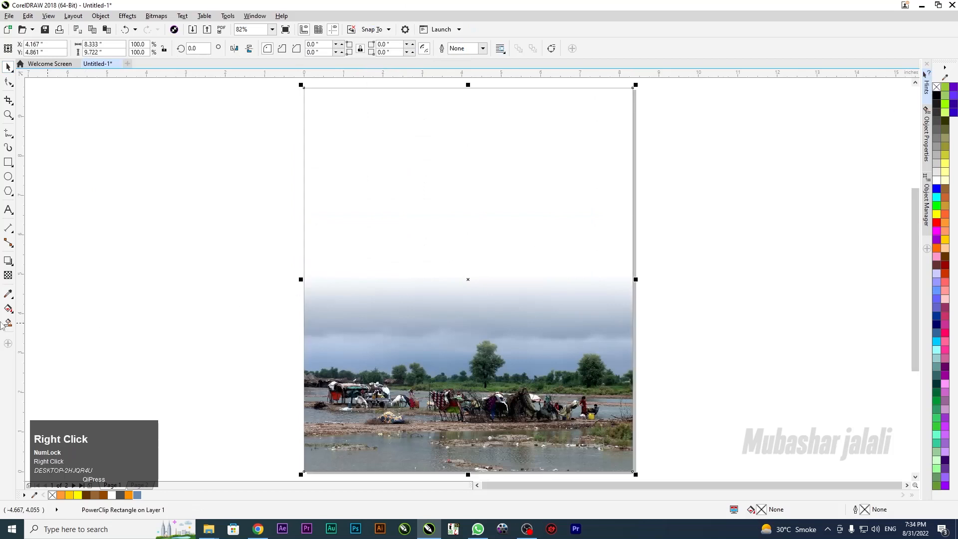
pyautogui.click(137, 495)
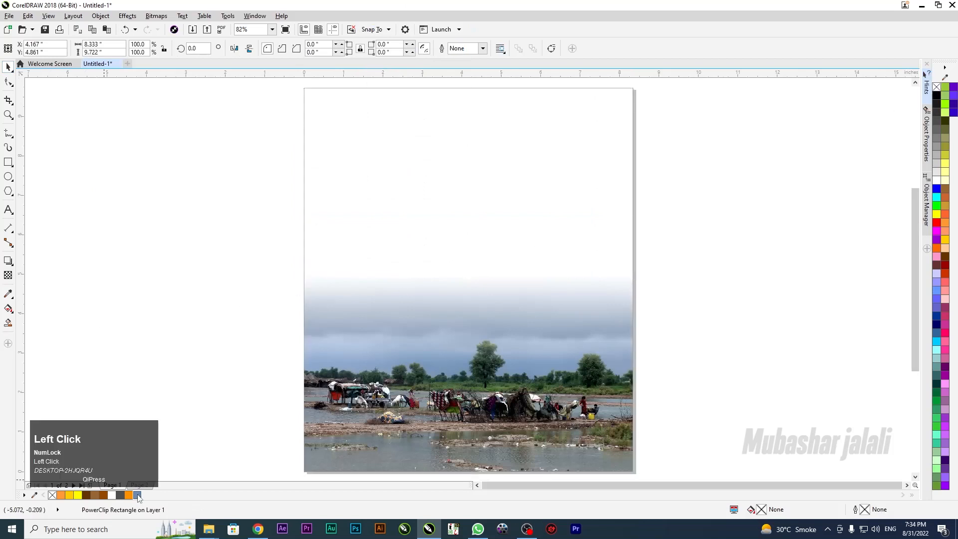
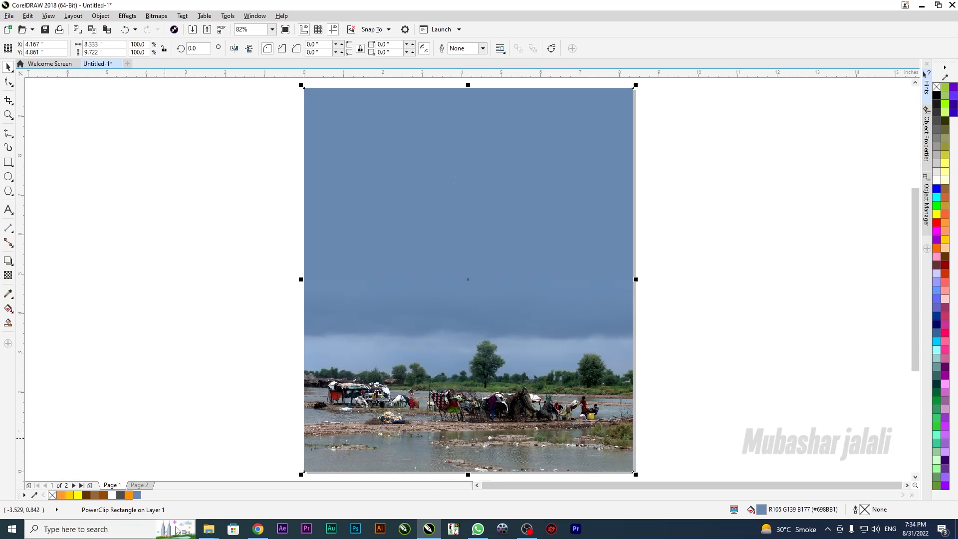
pyautogui.click(209, 529)
pyautogui.moveTo(102, 494)
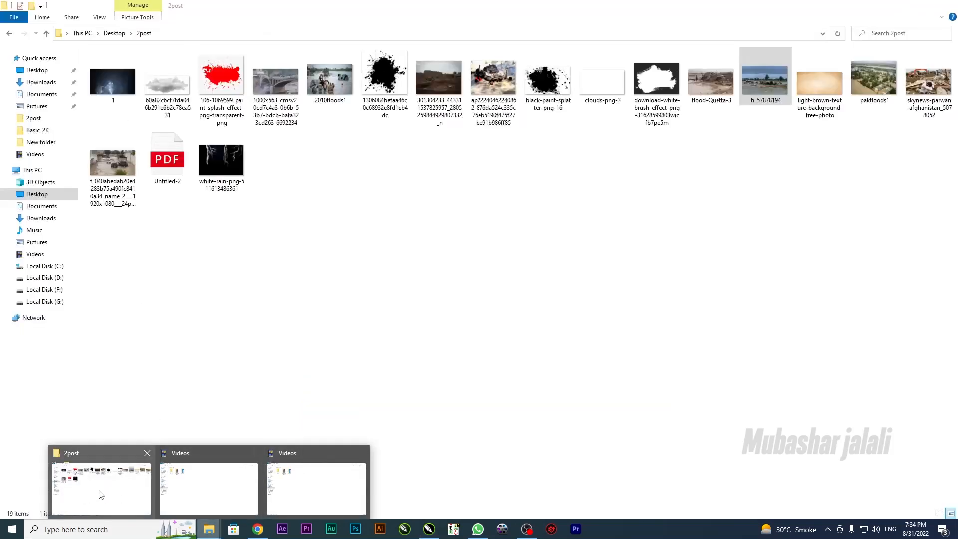
pyautogui.click(101, 494)
pyautogui.moveTo(168, 158); pyautogui.dragTo(219, 281)
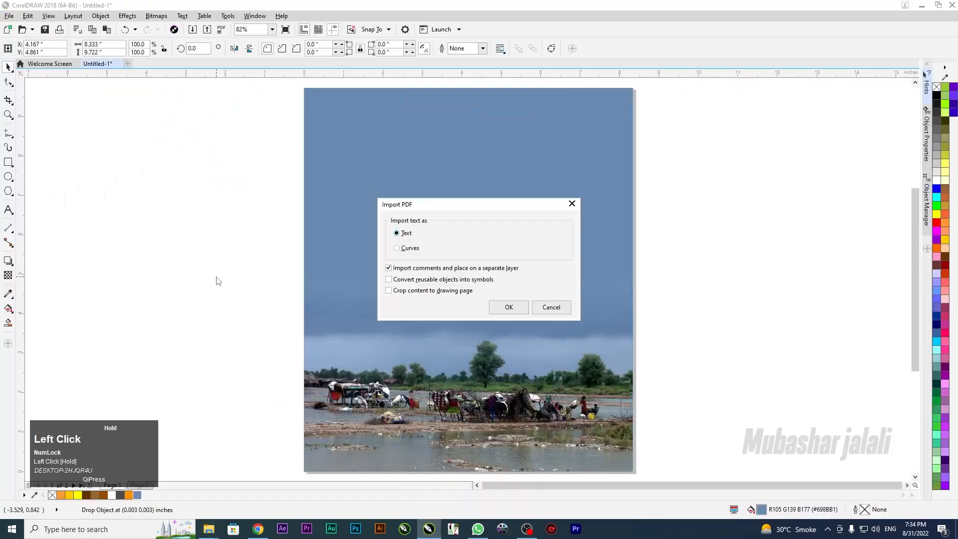
pyautogui.click(505, 310)
pyautogui.moveTo(193, 261); pyautogui.dragTo(291, 212)
pyautogui.scroll(-3, 452, 185)
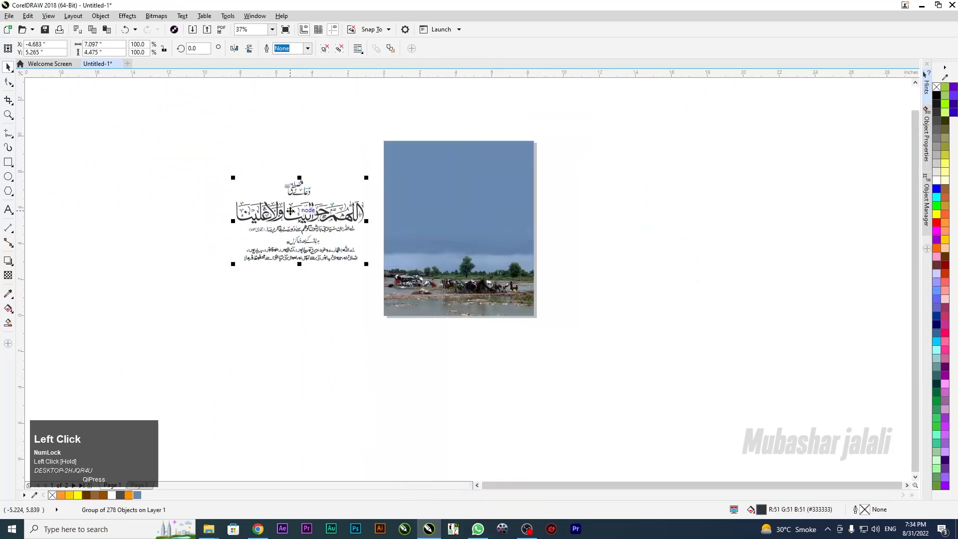
pyautogui.press('Delete')
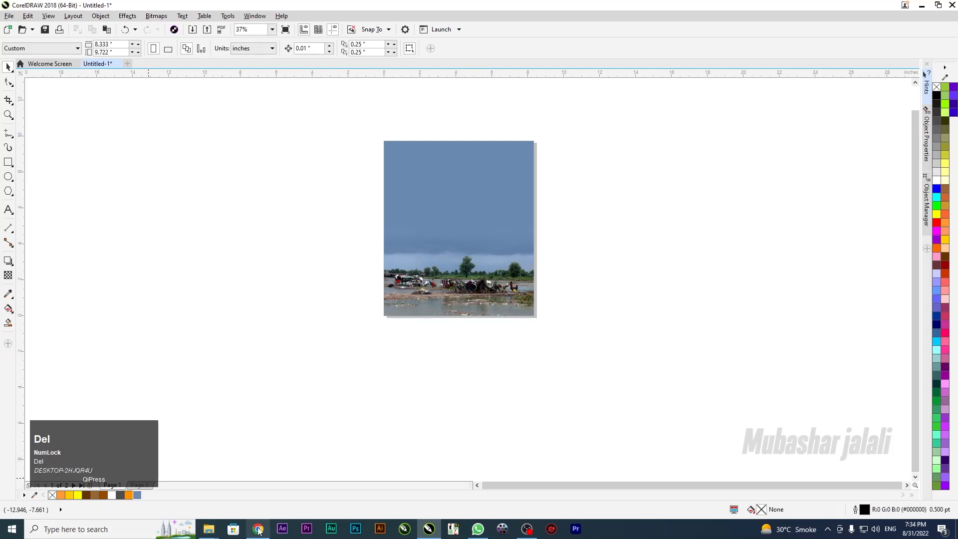
pyautogui.click(127, 397)
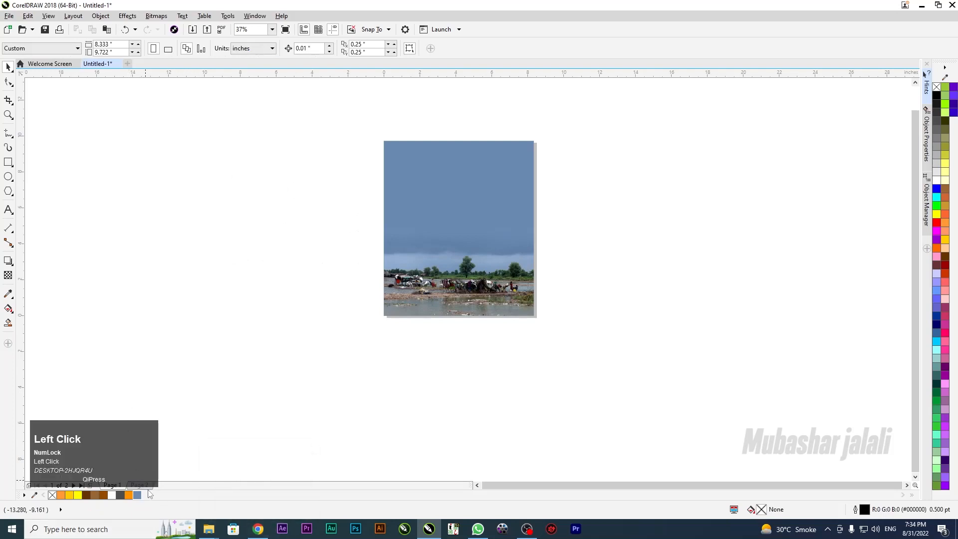
# Copy all the Urdu and Arabic text objects from page 2 and paste them onto the flood photo on page 1
pyautogui.click(140, 485)
pyautogui.moveTo(574, 228); pyautogui.dragTo(591, 231)
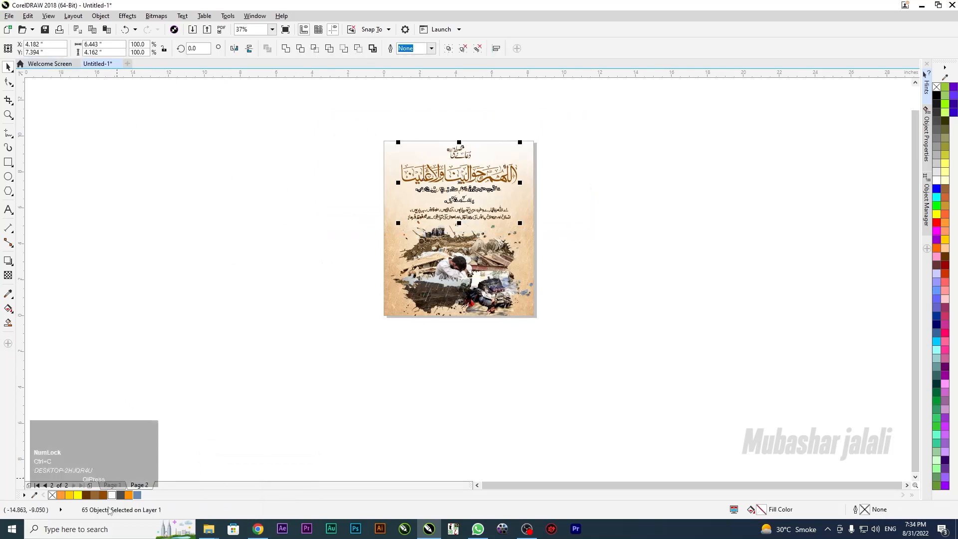
pyautogui.click(112, 485)
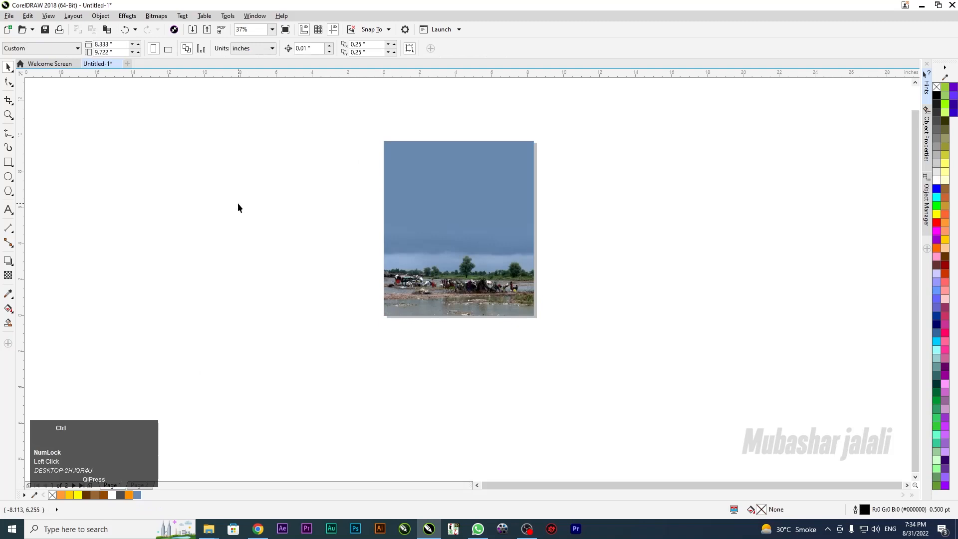
pyautogui.hotkey('ctrl', 'v')
# Enlarge the pasted text block to about 7.117 in wide and shift it down to a Y position of about 6.614 in
pyautogui.press('F4')
pyautogui.press('Down')
pyautogui.press('Down')
pyautogui.press('Down')
pyautogui.press('Down')
pyautogui.press('Down')
pyautogui.press('Down')
pyautogui.press('Down')
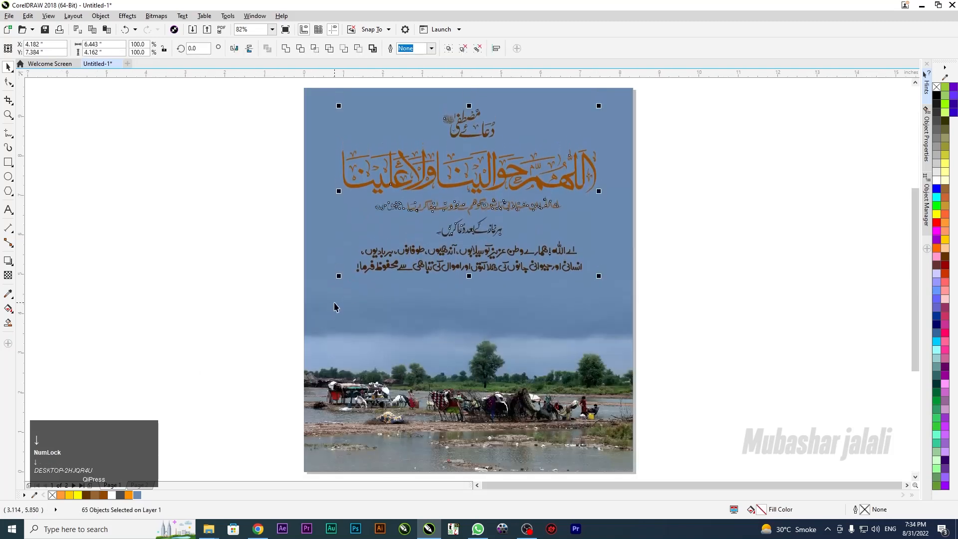
pyautogui.press('Down')
pyautogui.moveTo(337, 286); pyautogui.dragTo(320, 299)
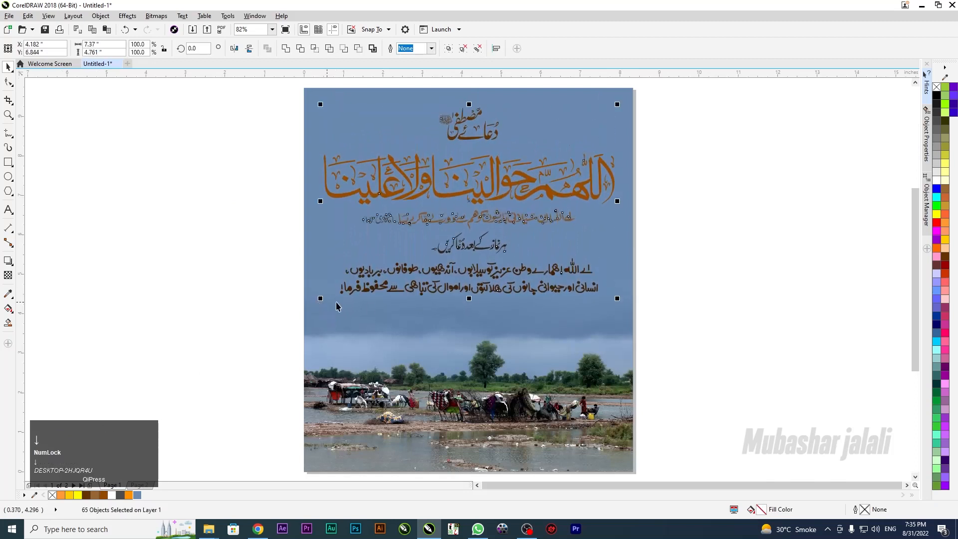
pyautogui.press('Up')
pyautogui.press('Up')
pyautogui.press('Up')
pyautogui.press('Up')
pyautogui.press('Up')
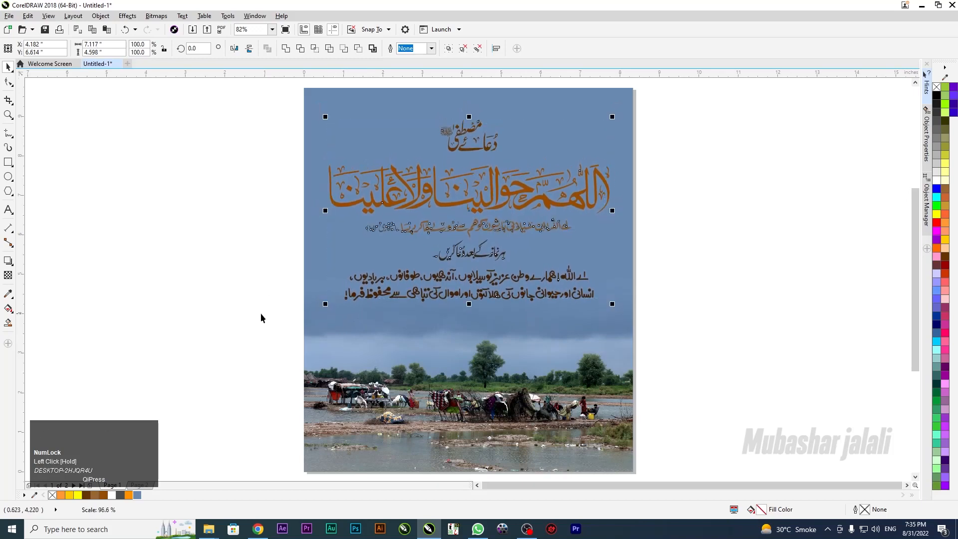
# Open the PowerClip contents, nudge the flood photo up to a Y position of 2.557 in, and finish editing
pyautogui.click(452, 401)
pyautogui.click(453, 413)
pyautogui.press('Up')
pyautogui.press('Up')
pyautogui.press('Up')
pyautogui.press('Up')
pyautogui.press('Up')
pyautogui.press('Up')
pyautogui.press('Up')
pyautogui.press('Up')
pyautogui.press('Up')
pyautogui.press('Up')
pyautogui.press('Up')
pyautogui.press('Up')
pyautogui.press('Up')
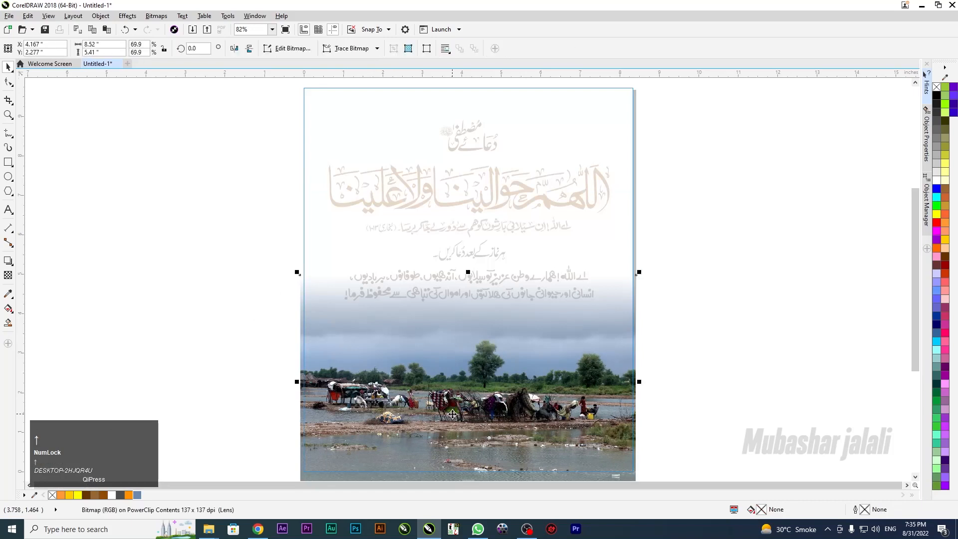
pyautogui.press('Up')
pyautogui.press('Up')
pyautogui.press('Up')
pyautogui.press('Up')
pyautogui.press('Up')
pyautogui.press('Up')
pyautogui.press('Up')
pyautogui.press('Up')
pyautogui.press('Up')
pyautogui.press('Up')
pyautogui.press('Up')
pyautogui.press('Up')
pyautogui.press('Up')
pyautogui.press('Up')
pyautogui.press('Up')
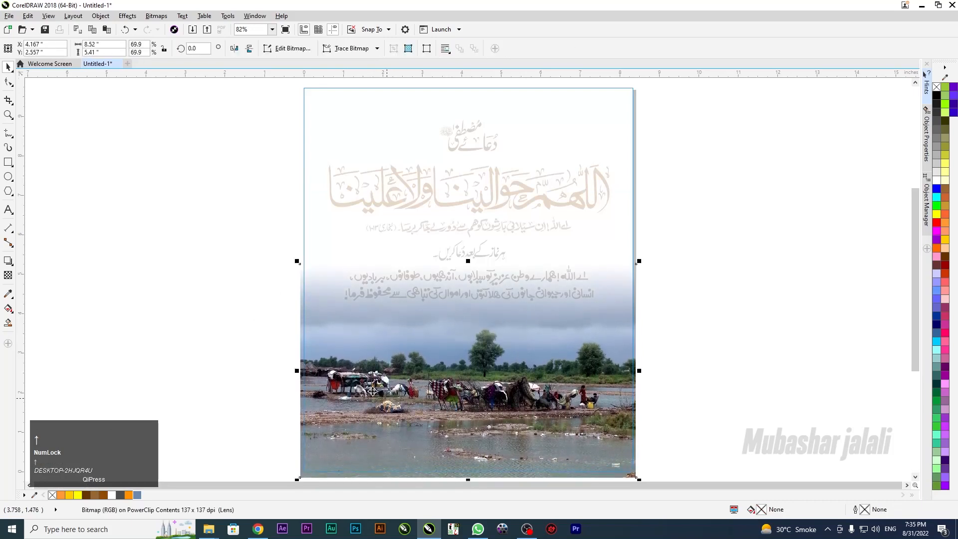
pyautogui.click(206, 211)
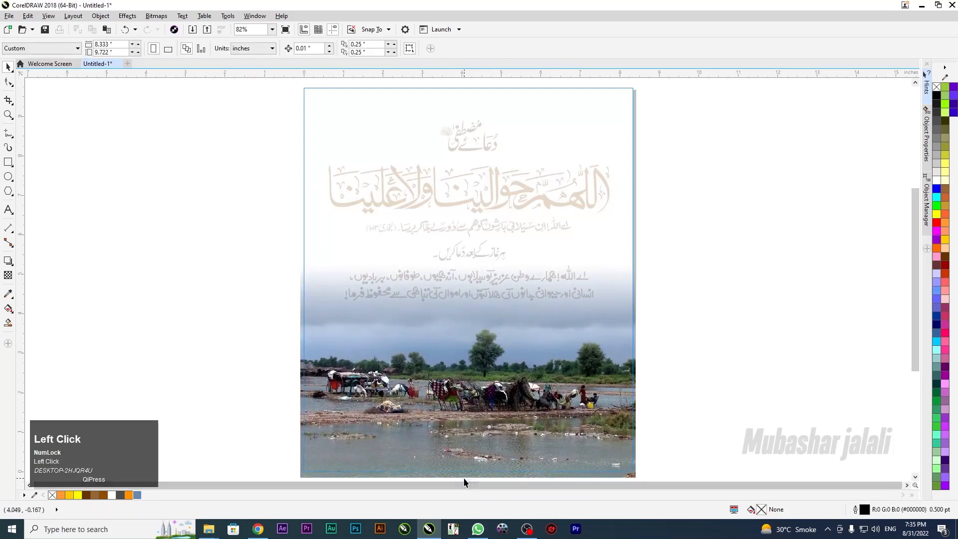
pyautogui.scroll(-2, 472, 360)
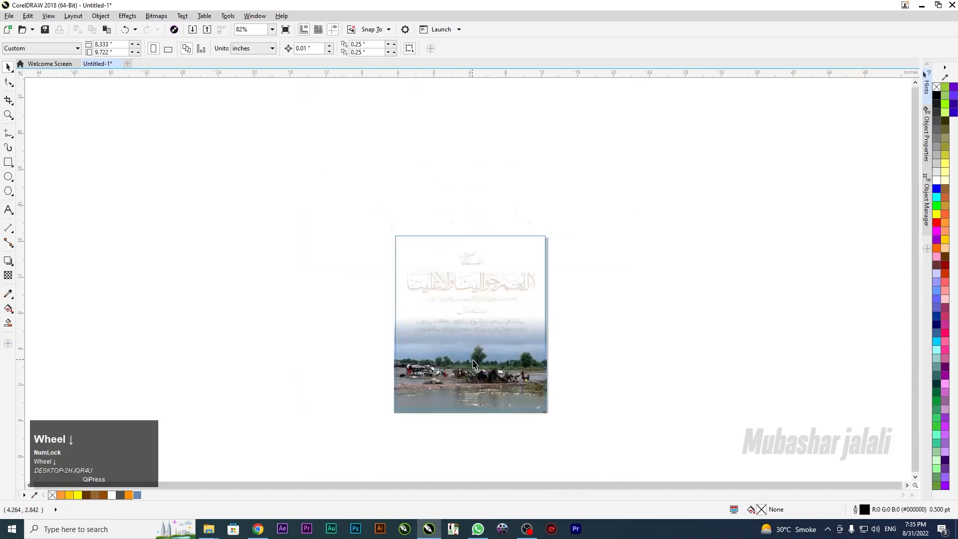
pyautogui.click(473, 400)
# Select the whole text block and enlarge it about its centre to about 7.364 in wide
pyautogui.scroll(1, 477, 304)
pyautogui.scroll(-1, 511, 278)
pyautogui.moveTo(636, 257); pyautogui.dragTo(357, 410)
pyautogui.scroll(3, 433, 365)
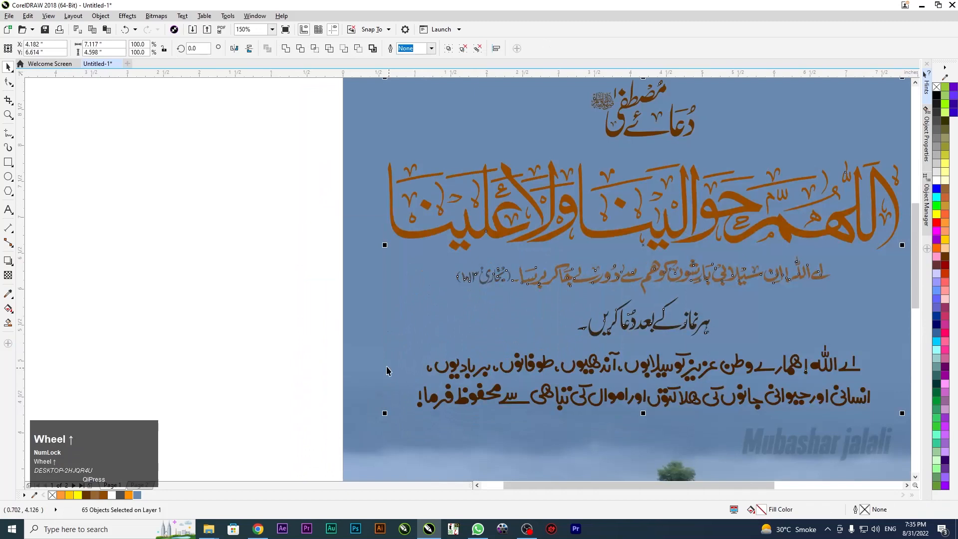
pyautogui.scroll(-1, 387, 363)
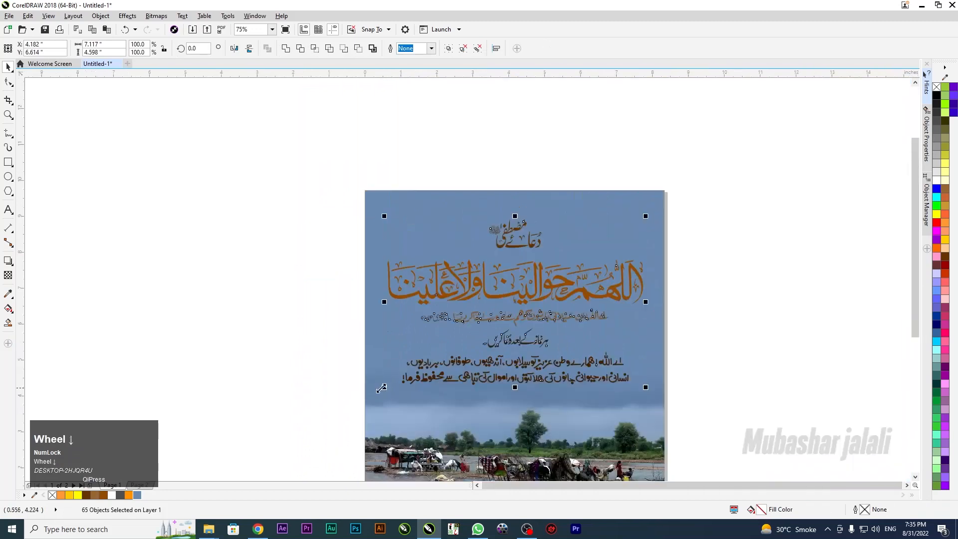
pyautogui.moveTo(385, 388); pyautogui.dragTo(381, 394)
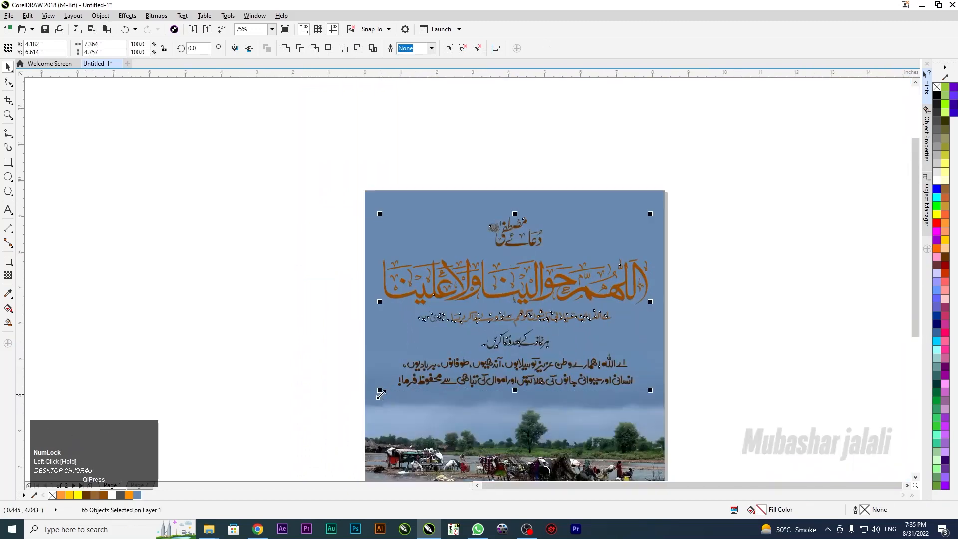
pyautogui.press('F4')
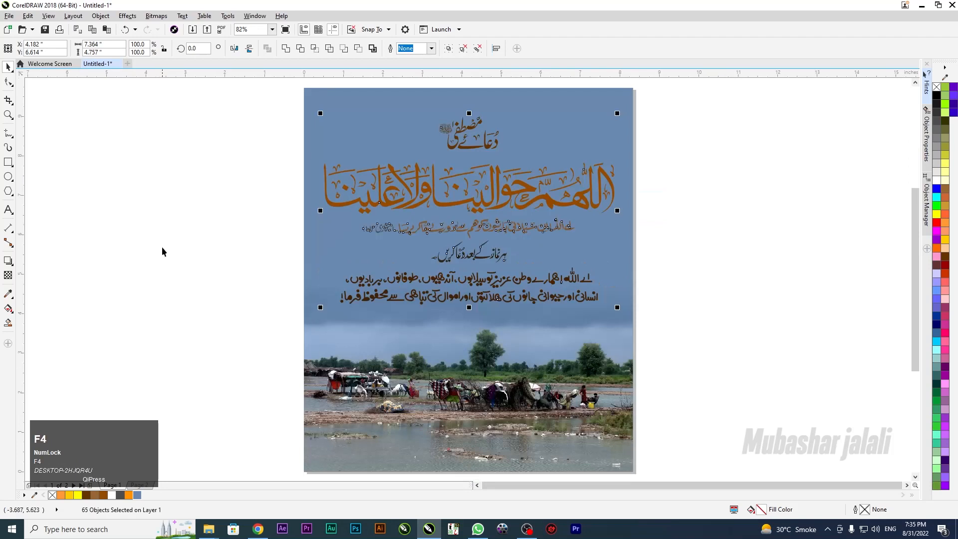
pyautogui.click(162, 246)
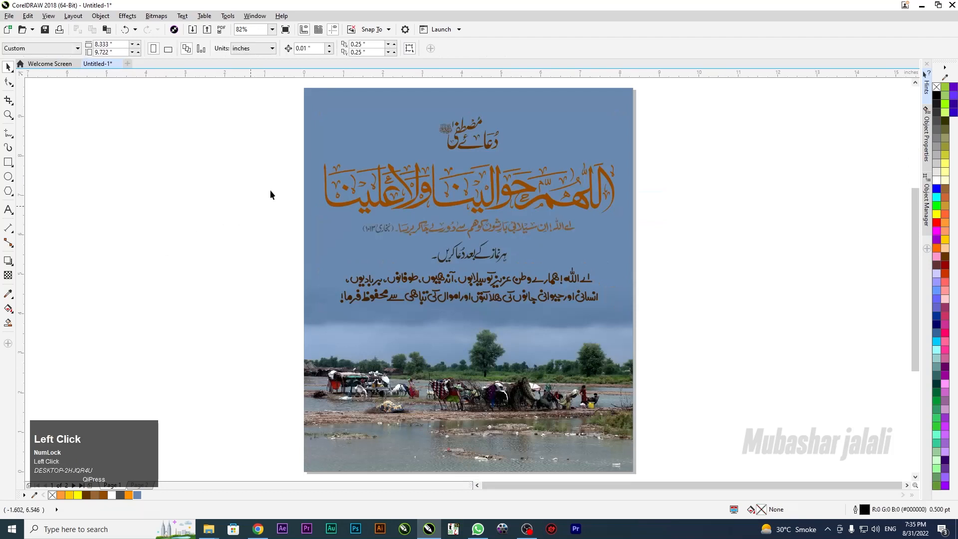
# Fill the large calligraphy line with a uniform pale blue, #D4E8FF, derived from the sampled background blue
pyautogui.click(475, 146)
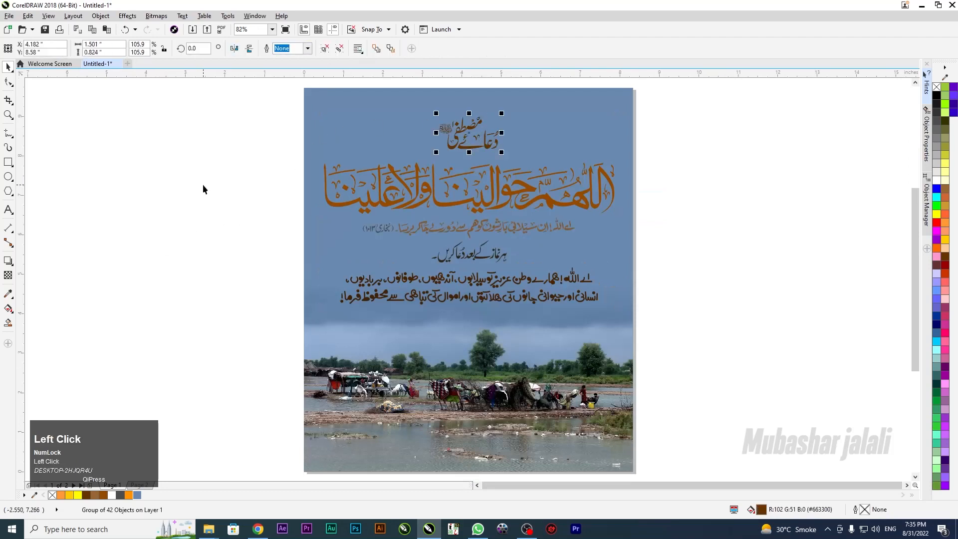
pyautogui.click(184, 207)
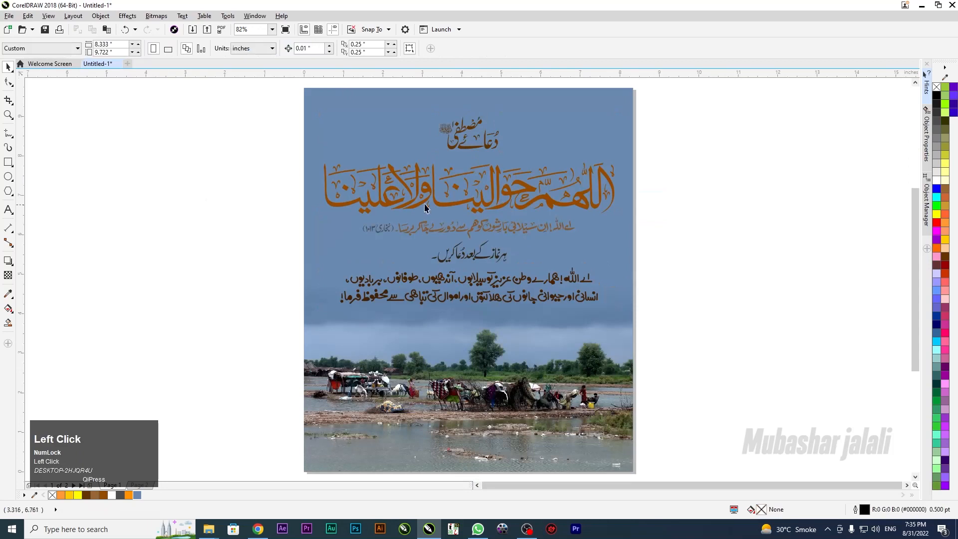
pyautogui.click(392, 205)
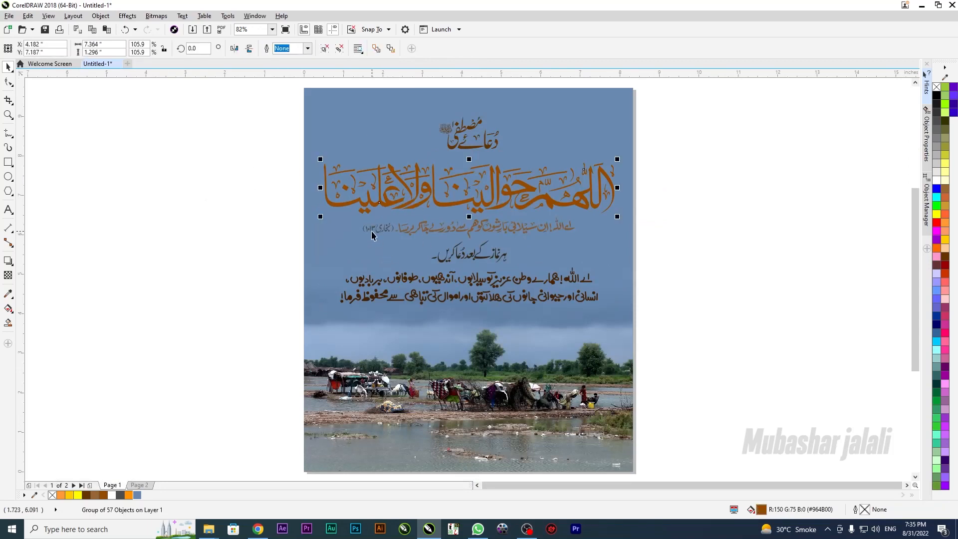
pyautogui.press('F11')
pyautogui.moveTo(349, 171); pyautogui.dragTo(635, 174)
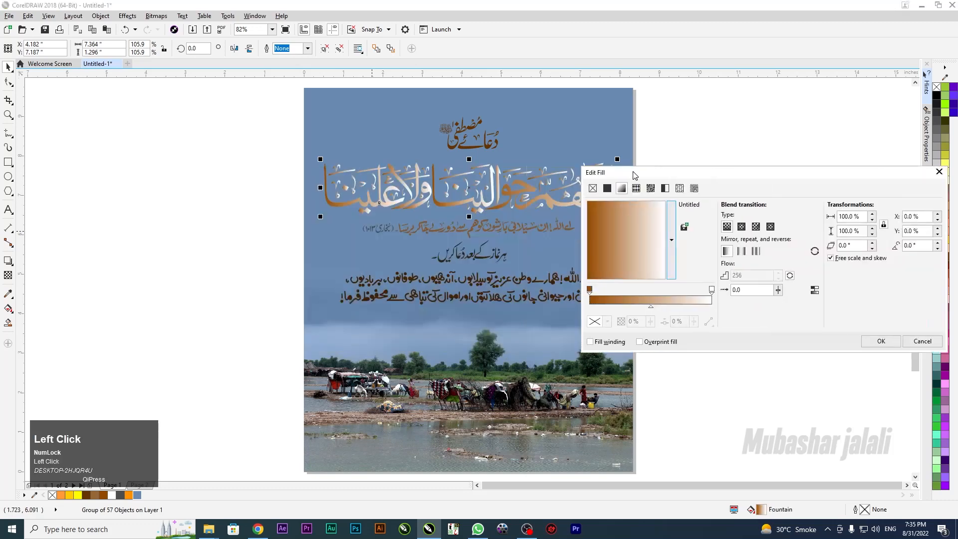
pyautogui.click(606, 192)
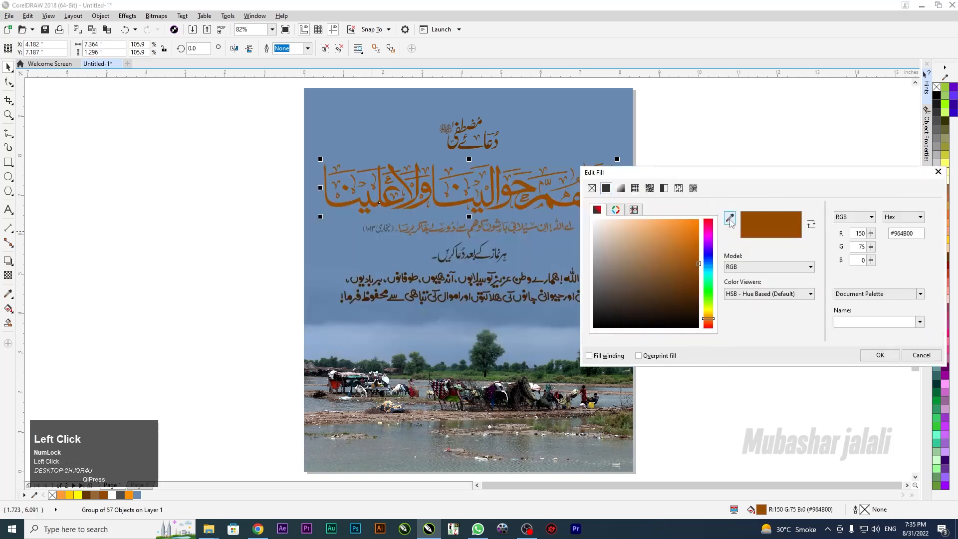
pyautogui.click(572, 105)
pyautogui.moveTo(611, 234)
pyautogui.mouseDown()
pyautogui.moveTo(610, 208)
pyautogui.moveTo(579, 208)
pyautogui.mouseUp()
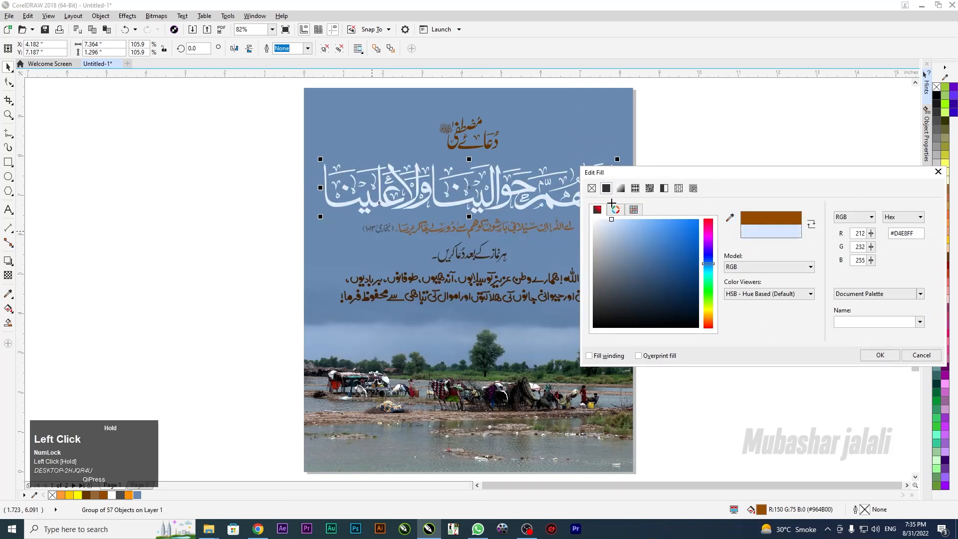
pyautogui.click(880, 355)
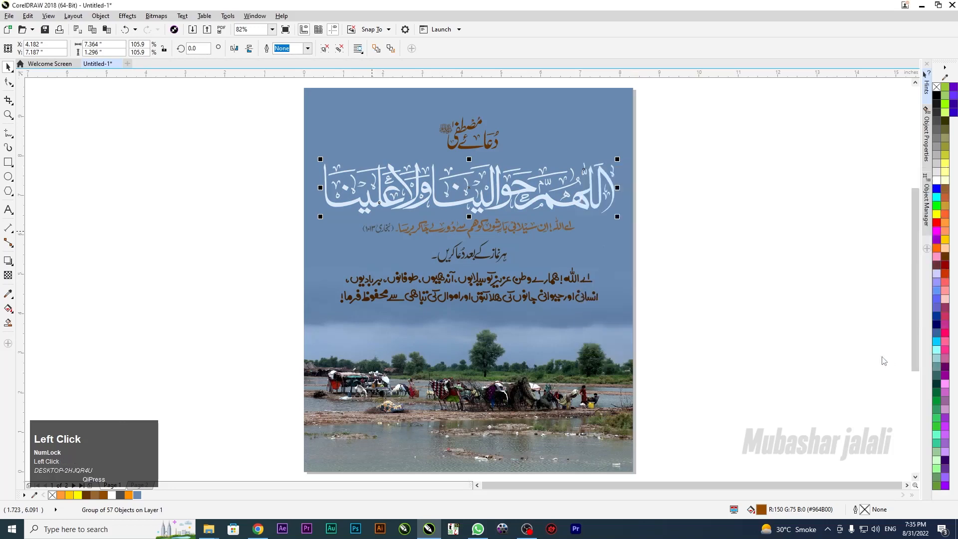
pyautogui.click(163, 148)
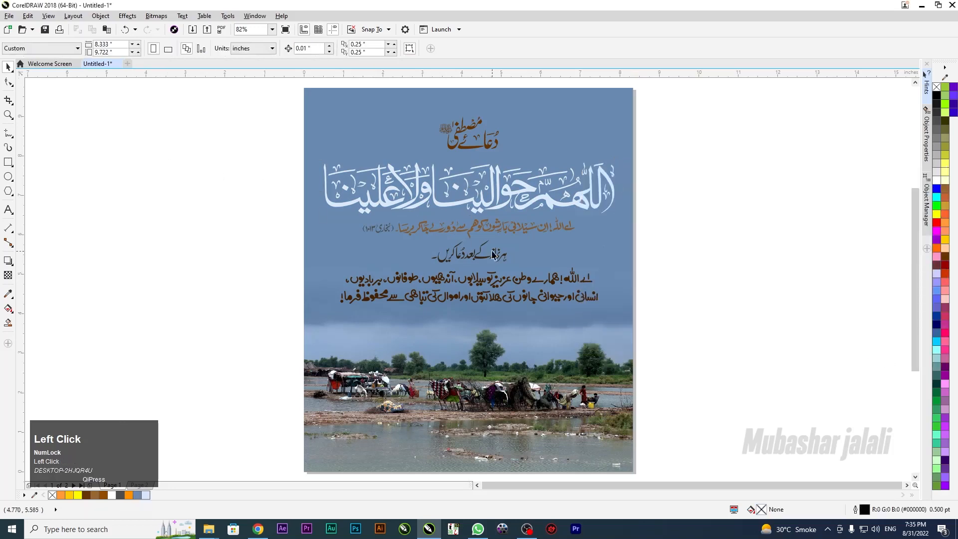
# Nudge the small heading above the calligraphy up 0.01 in, and try a pure blue fill on it before undoing that fill
pyautogui.click(472, 149)
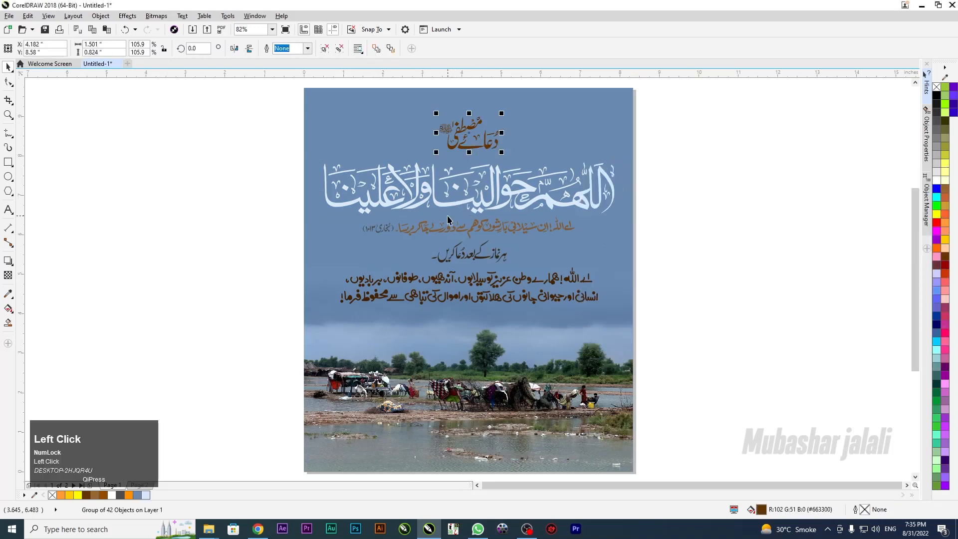
pyautogui.press('Up')
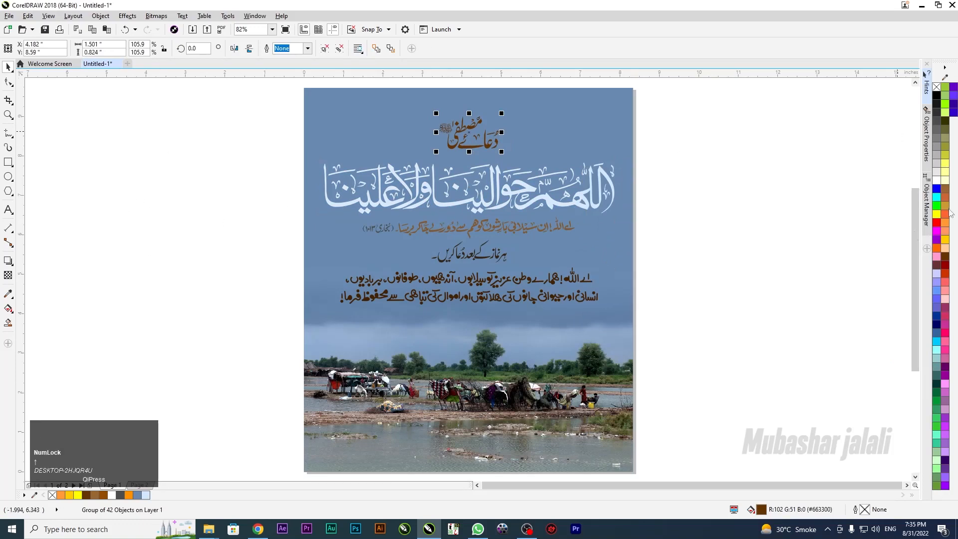
pyautogui.click(937, 188)
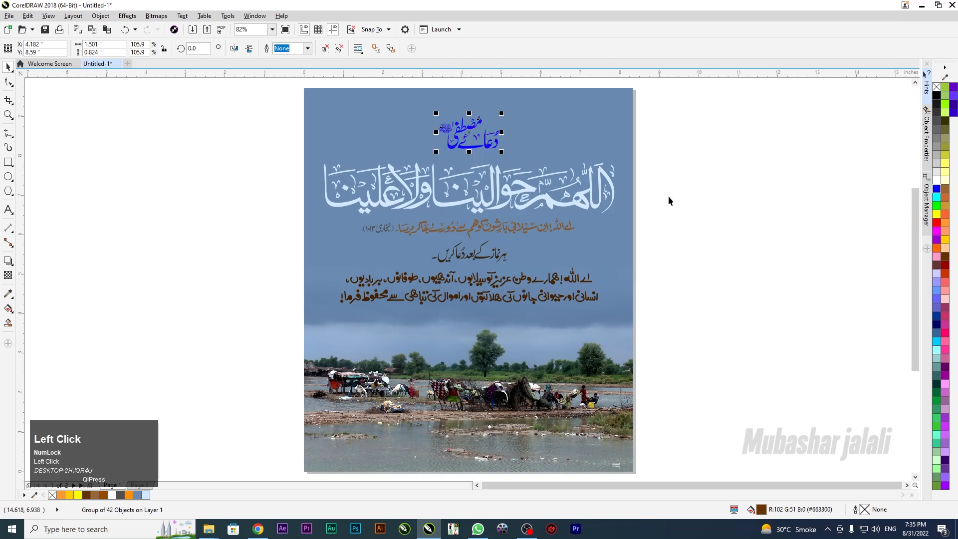
pyautogui.hotkey('ctrl', 'z')
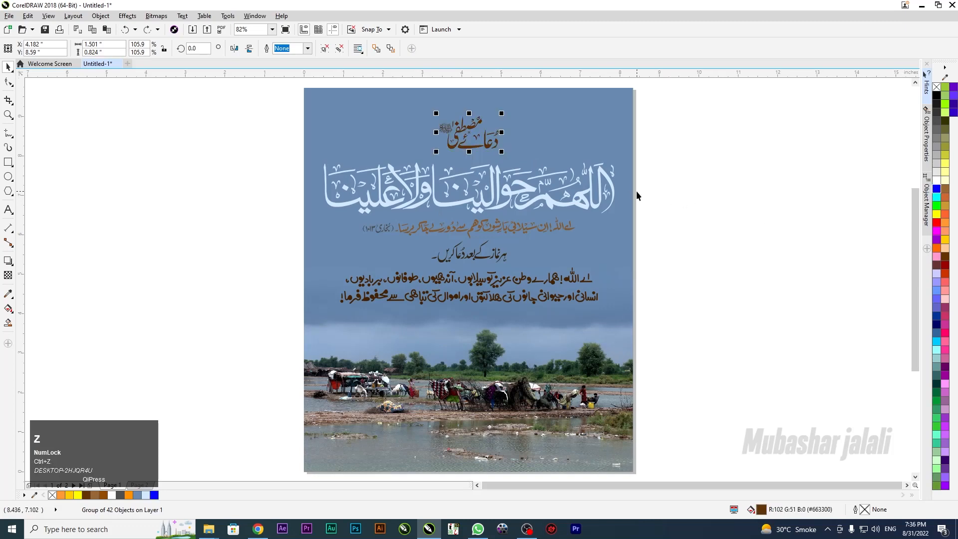
# Fill the small heading above the calligraphy with a uniform dark blue, #00336E, derived from the sampled background blue
pyautogui.press('F11')
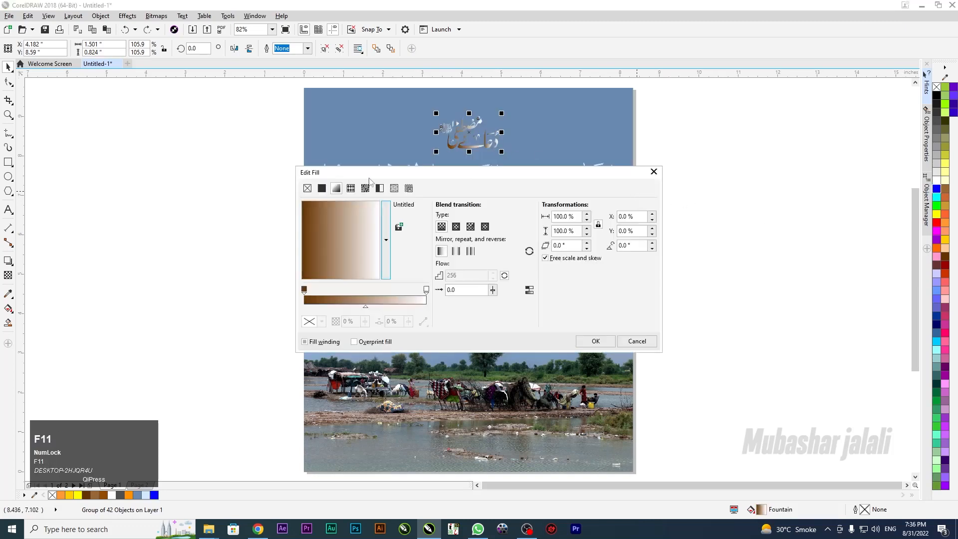
pyautogui.click(322, 189)
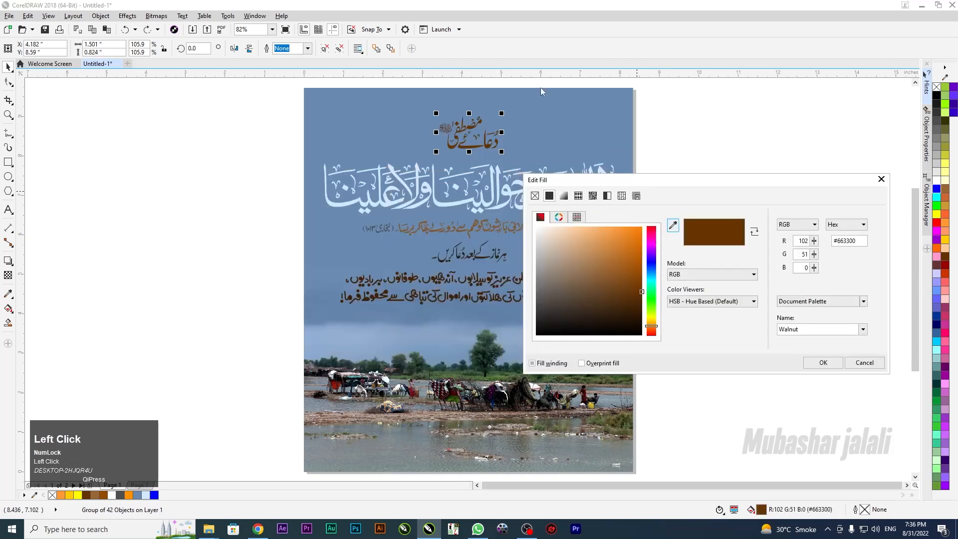
pyautogui.moveTo(666, 182); pyautogui.dragTo(676, 182)
pyautogui.click(682, 225)
pyautogui.click(606, 115)
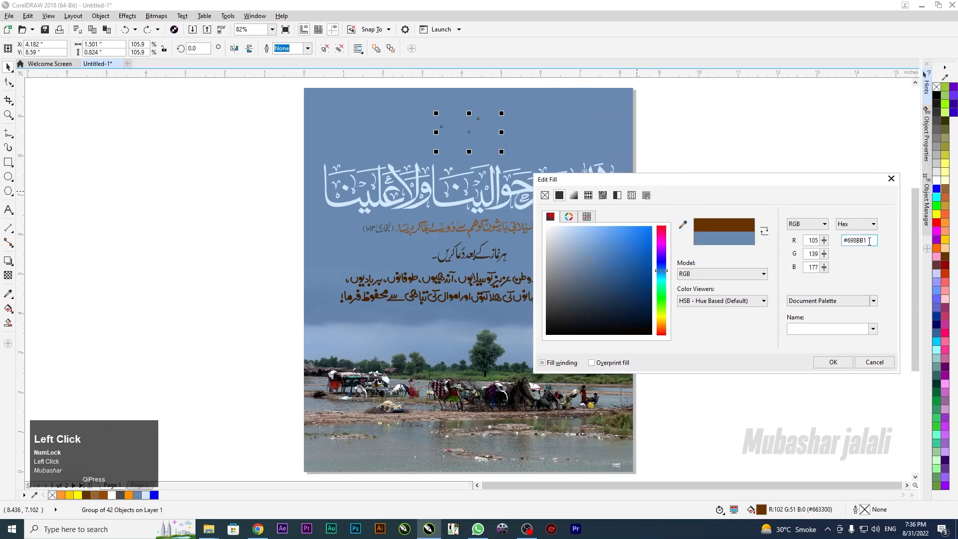
pyautogui.moveTo(600, 257)
pyautogui.mouseDown()
pyautogui.moveTo(677, 259)
pyautogui.moveTo(677, 293)
pyautogui.mouseUp()
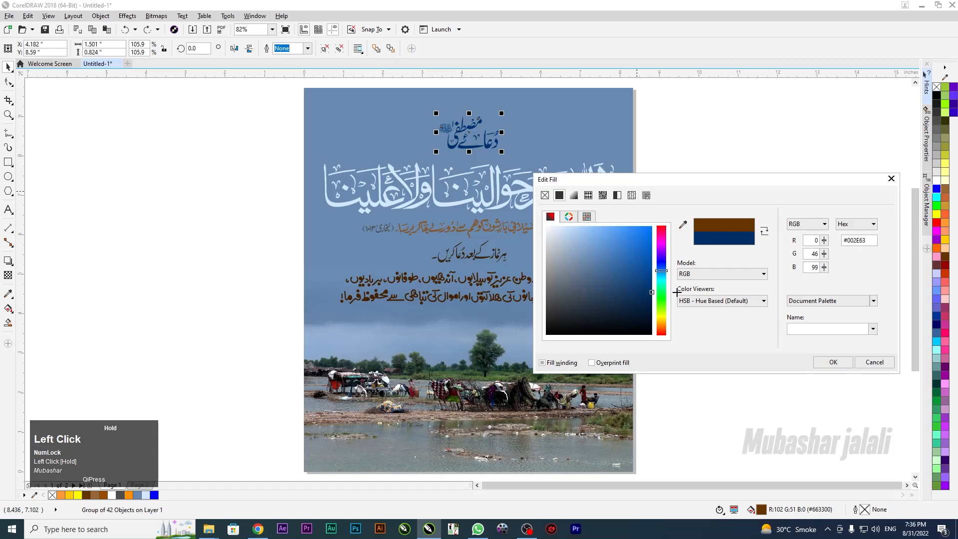
pyautogui.moveTo(677, 292); pyautogui.dragTo(686, 290)
pyautogui.click(833, 362)
pyautogui.click(280, 290)
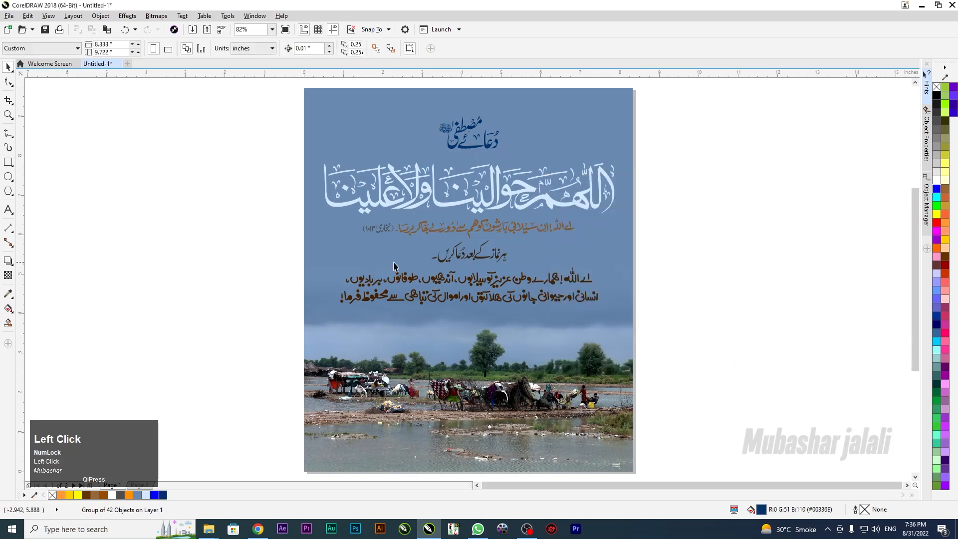
# Select the translation line directly below the calligraphy, without its bracketed reference, and fill it with the heading's dark blue, #00336E
pyautogui.scroll(3, 436, 242)
pyautogui.click(446, 222)
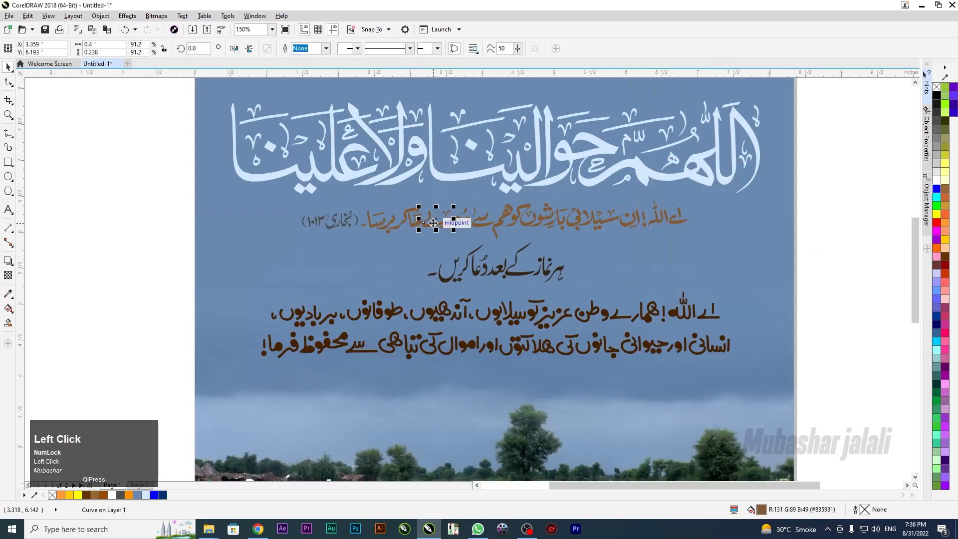
pyautogui.moveTo(843, 259); pyautogui.dragTo(360, 195)
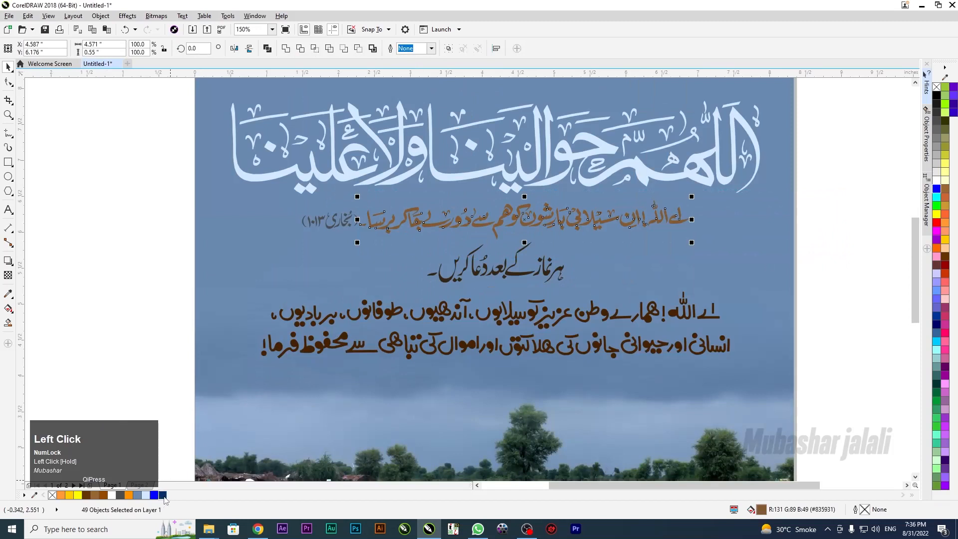
pyautogui.click(162, 495)
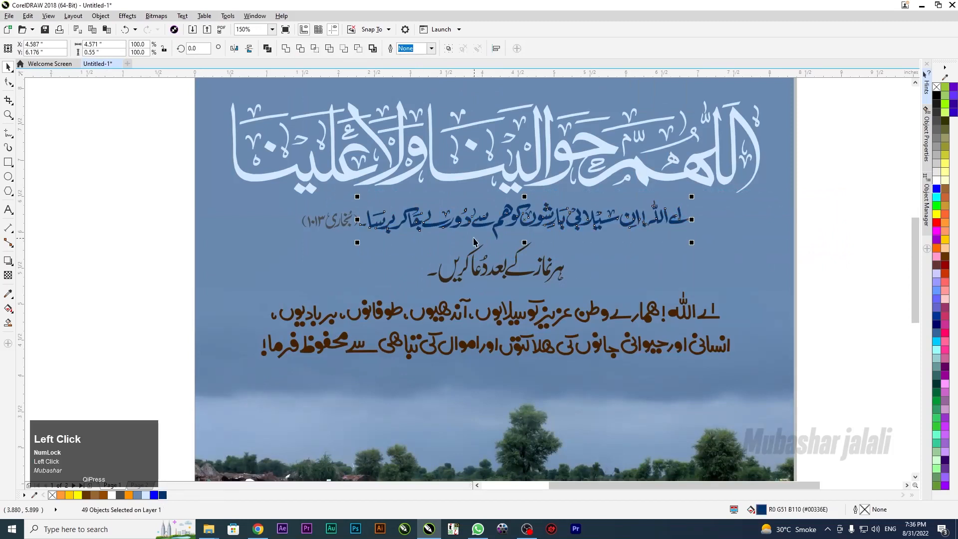
pyautogui.scroll(-1, 475, 243)
# Change the translation line's uniform fill to a muted dark blue, #284B73
pyautogui.press('F11')
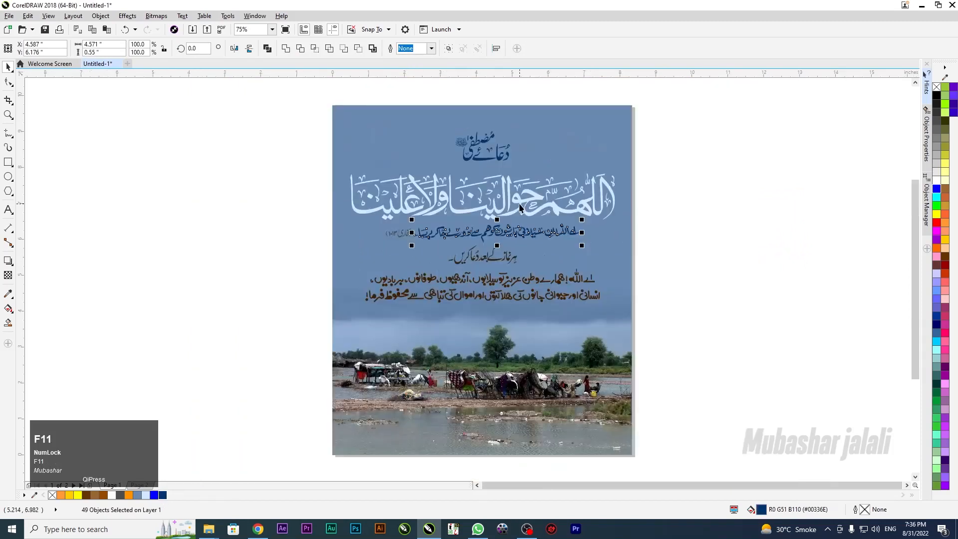
pyautogui.click(322, 190)
pyautogui.moveTo(366, 173); pyautogui.dragTo(531, 178)
pyautogui.moveTo(573, 274); pyautogui.dragTo(590, 263)
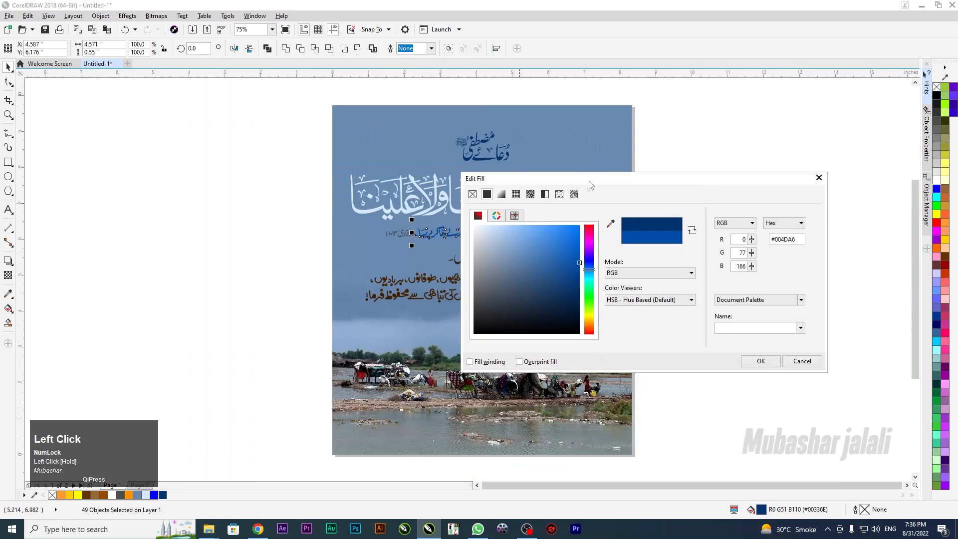
pyautogui.moveTo(590, 185); pyautogui.dragTo(725, 177)
pyautogui.click(676, 273)
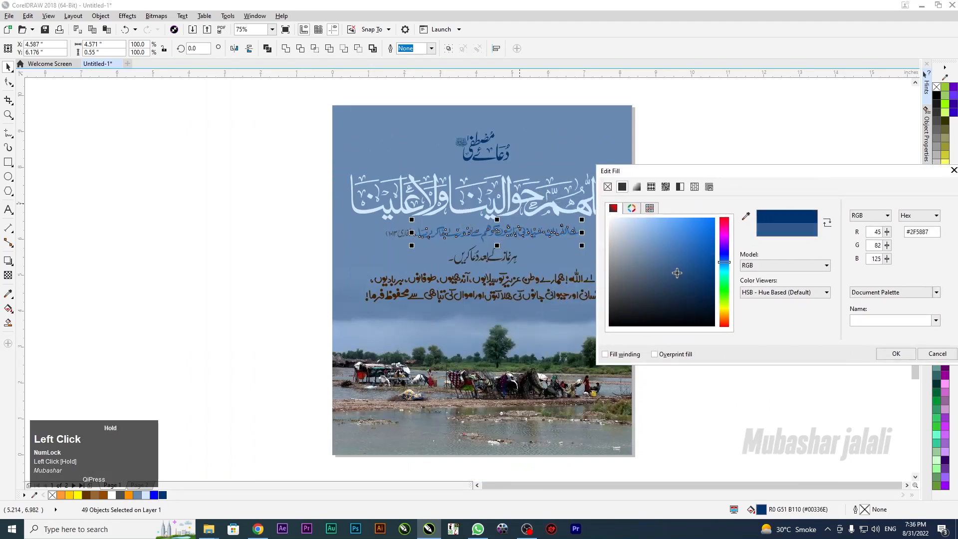
pyautogui.moveTo(676, 278); pyautogui.dragTo(677, 275)
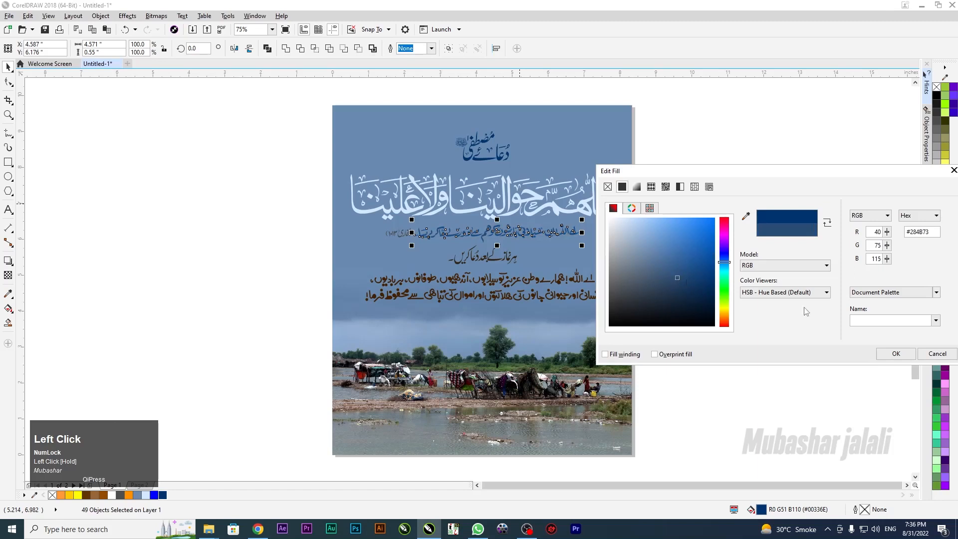
pyautogui.click(896, 353)
# Shrink the bracketed reference at the end of the translation line to about 0.458 in wide and move it closer to the line
pyautogui.scroll(1, 459, 244)
pyautogui.scroll(1, 459, 240)
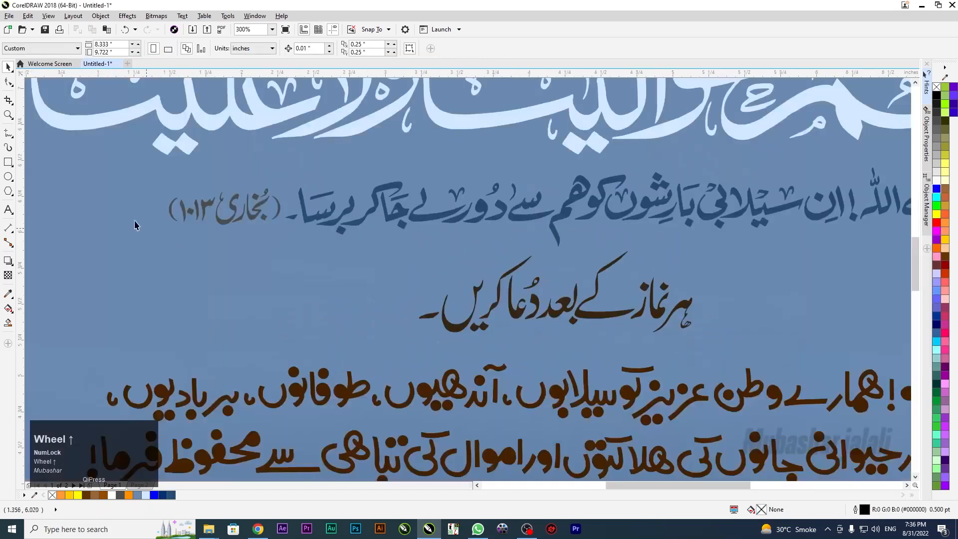
pyautogui.scroll(-1, 430, 175)
pyautogui.moveTo(124, 164); pyautogui.dragTo(364, 220)
pyautogui.scroll(2, 342, 188)
pyautogui.moveTo(404, 154); pyautogui.dragTo(316, 196)
pyautogui.press('Right')
pyautogui.press('Right')
pyautogui.press('Right')
pyautogui.press('Right')
pyautogui.press('Right')
pyautogui.press('Right')
pyautogui.press('Right')
pyautogui.press('Right')
pyautogui.press('Right')
pyautogui.press('Right')
pyautogui.press('Right')
pyautogui.press('Right')
pyautogui.press('Right')
pyautogui.press('Right')
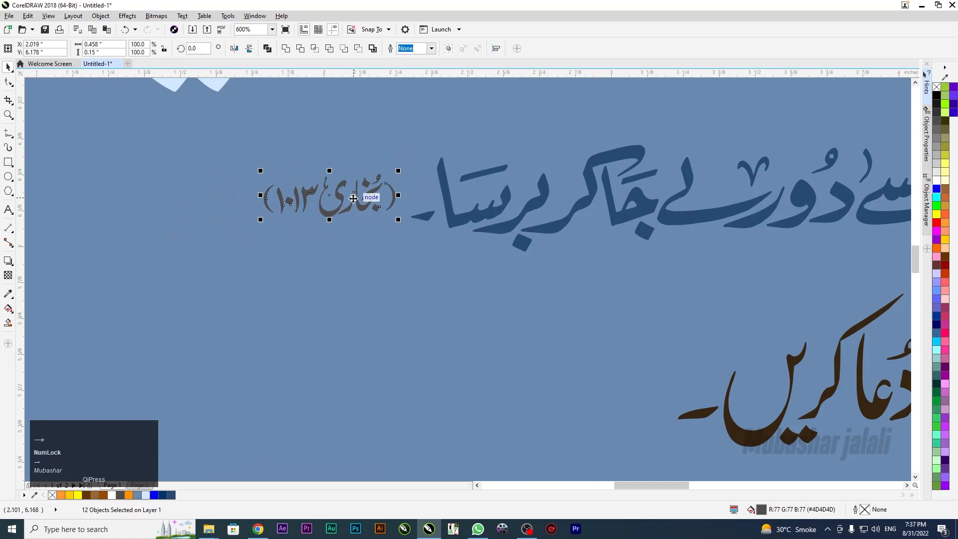
pyautogui.moveTo(353, 203); pyautogui.dragTo(369, 203)
# Fill the bracketed reference with dark grey, #333333, and deselect it
pyautogui.scroll(-1, 348, 197)
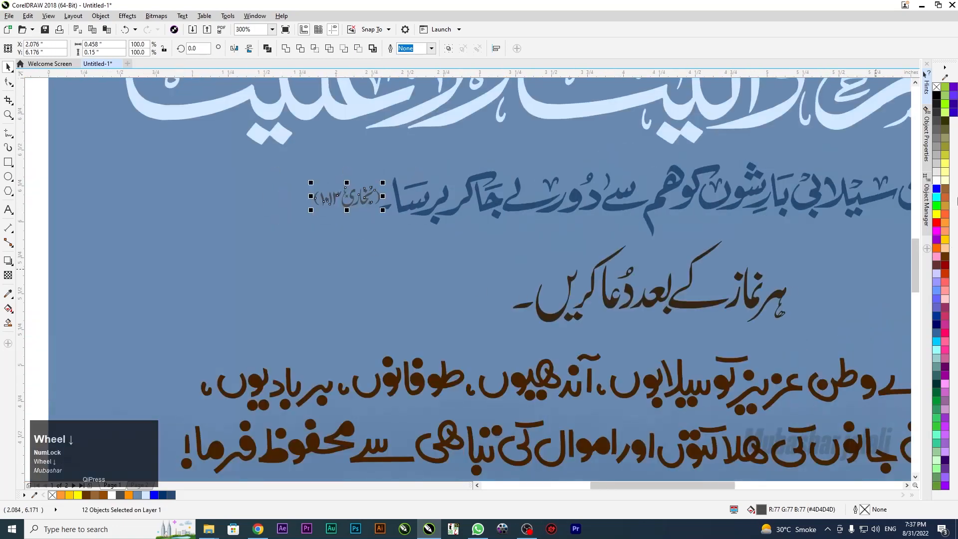
pyautogui.click(938, 119)
pyautogui.scroll(-2, 479, 247)
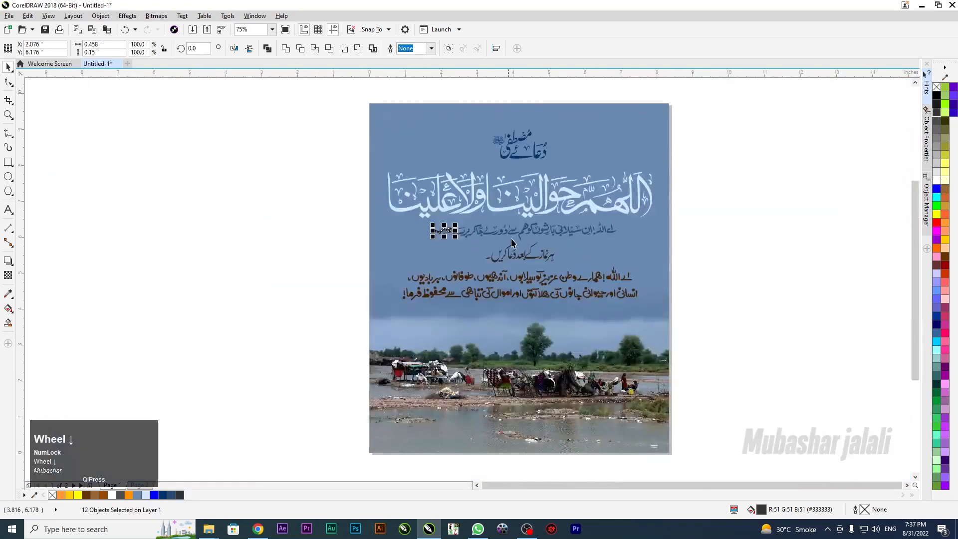
pyautogui.scroll(2, 534, 253)
pyautogui.scroll(-1, 511, 248)
pyautogui.click(137, 222)
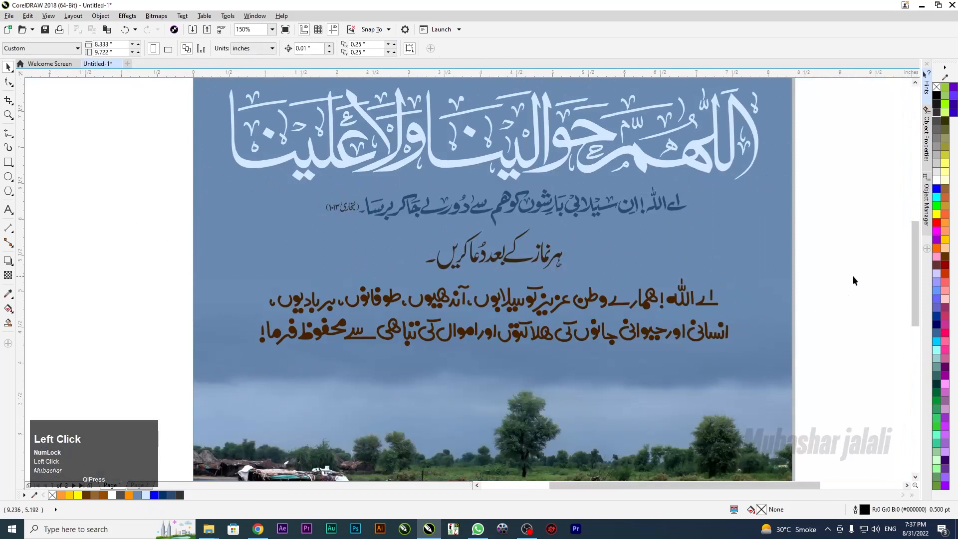
# Select the two-line prayer text above the photo's horizon and fill it white
pyautogui.moveTo(840, 276); pyautogui.dragTo(209, 381)
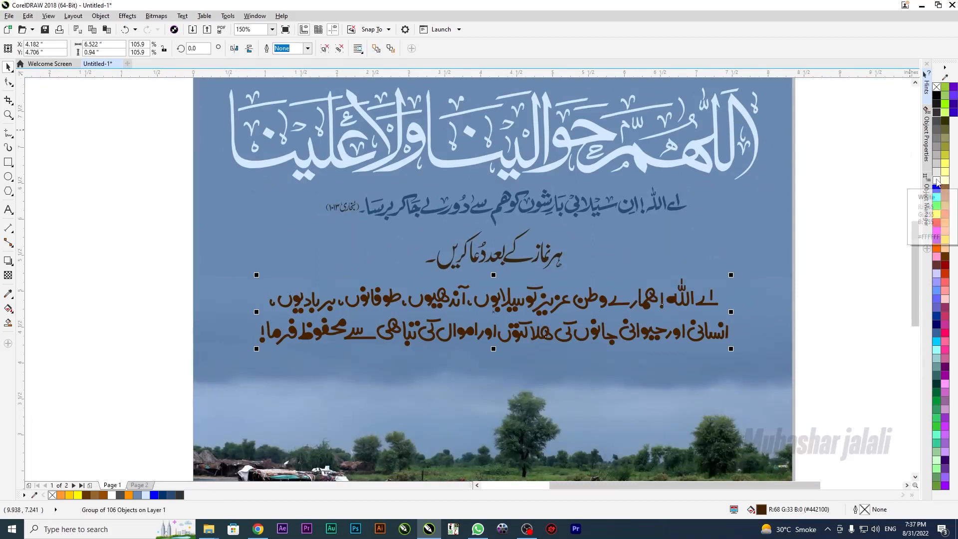
pyautogui.click(937, 182)
pyautogui.press('F4')
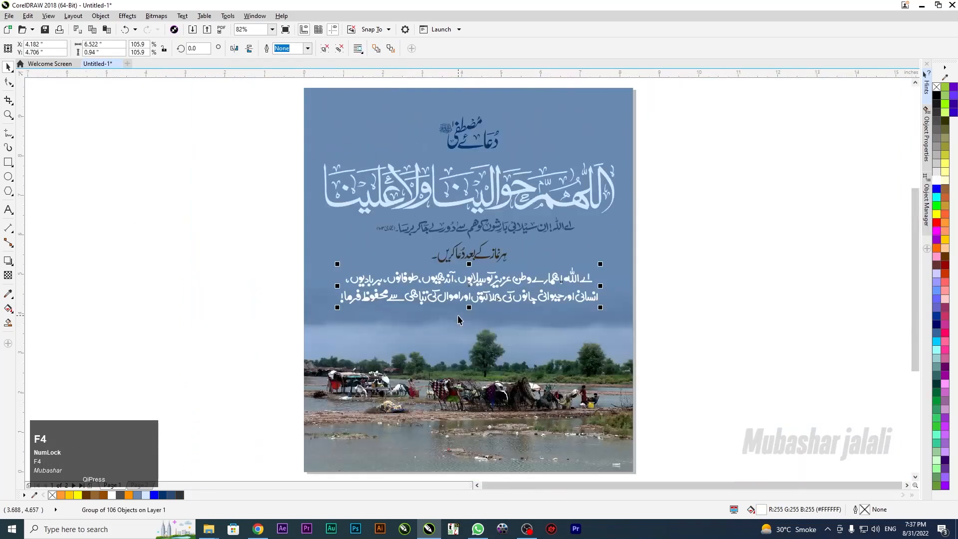
# Edit the two-line prayer's uniform fill, sampling the background blue and lightening it to #ABD2FF
pyautogui.scroll(3, 447, 326)
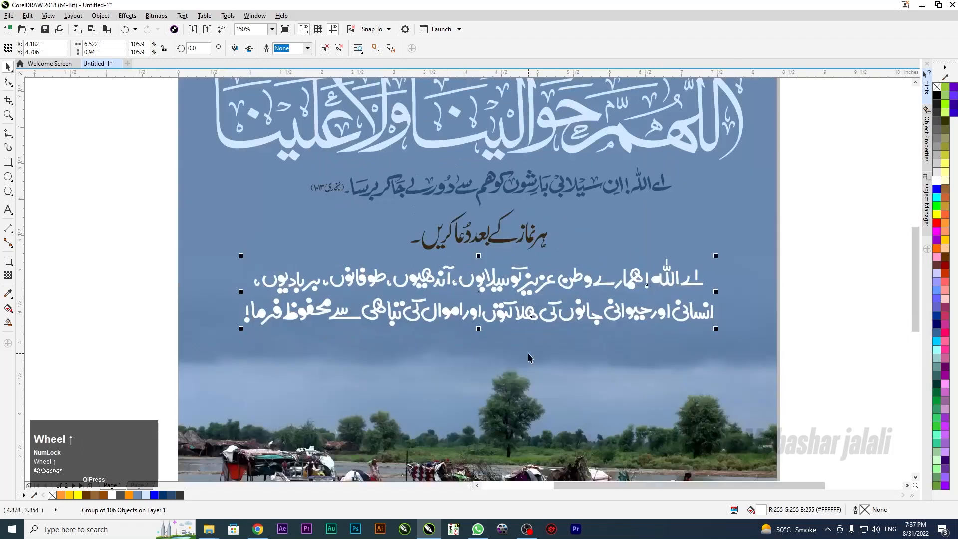
pyautogui.press('F11')
pyautogui.click(322, 188)
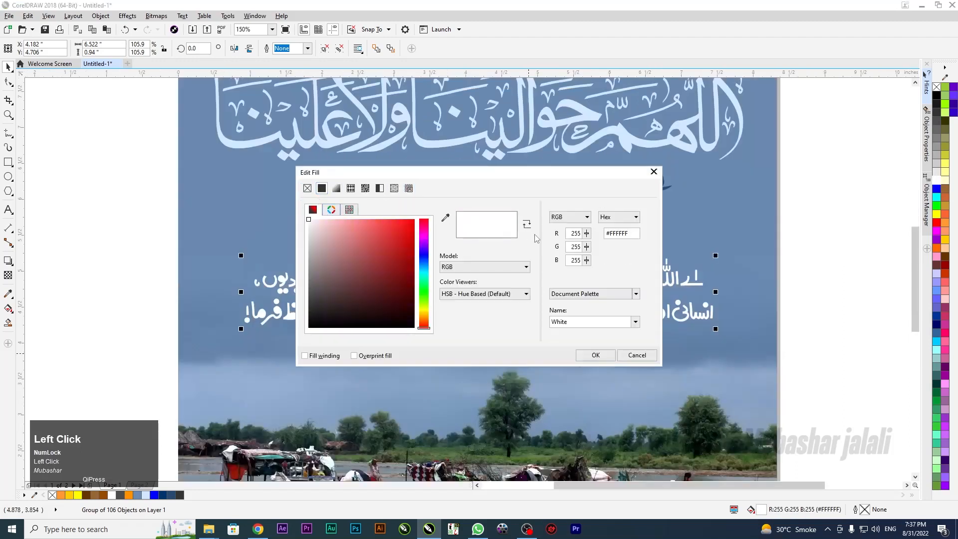
pyautogui.click(445, 217)
pyautogui.click(265, 204)
pyautogui.click(348, 218)
pyautogui.moveTo(349, 218); pyautogui.dragTo(350, 209)
pyautogui.moveTo(374, 172); pyautogui.dragTo(636, 192)
pyautogui.moveTo(609, 238); pyautogui.dragTo(605, 237)
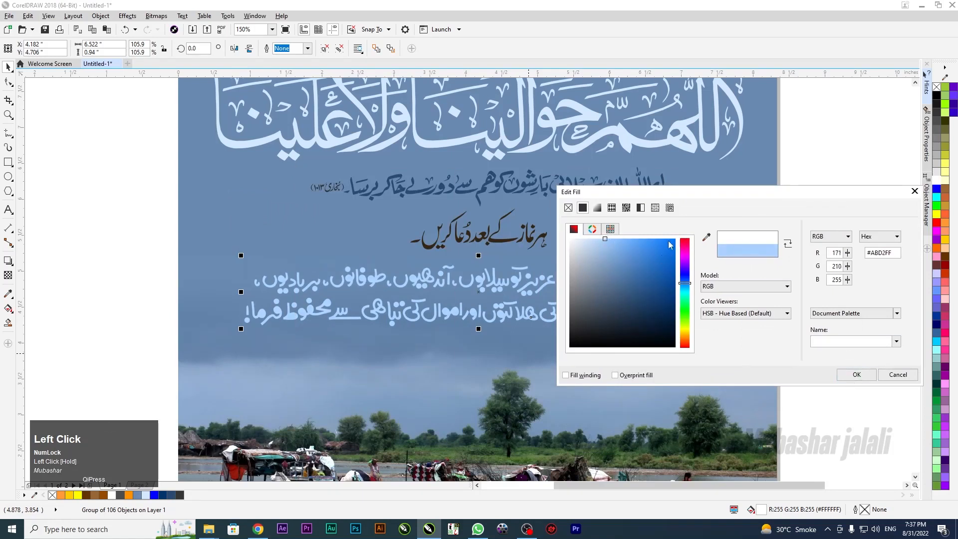
# Resample the fill colour from the photo's sky, lighten it to #B2CFF0, and apply it to the two-line prayer
pyautogui.click(707, 237)
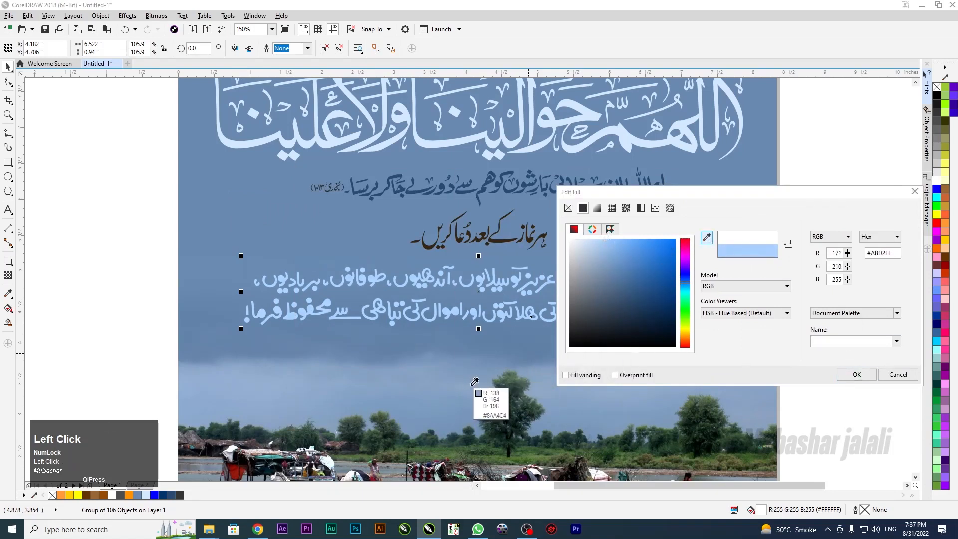
pyautogui.click(482, 387)
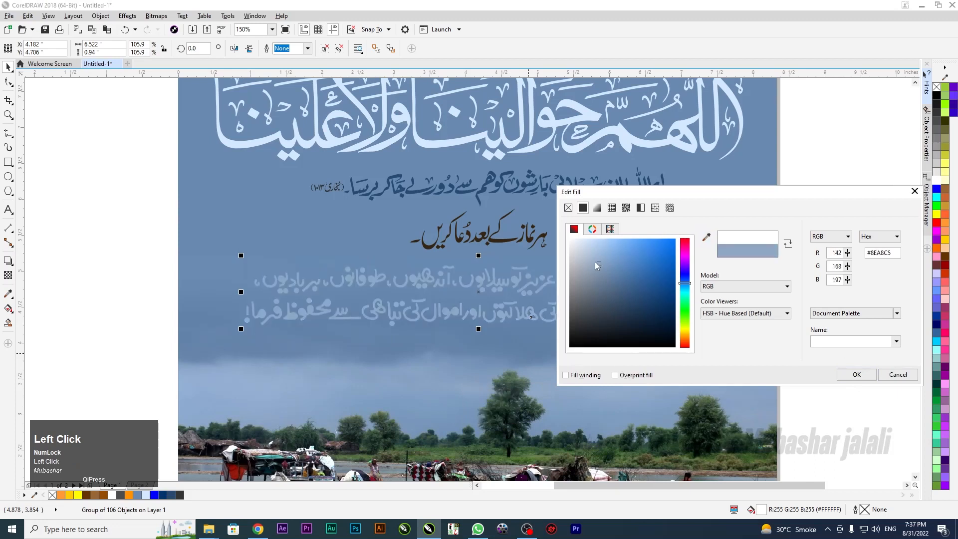
pyautogui.moveTo(599, 261); pyautogui.dragTo(598, 246)
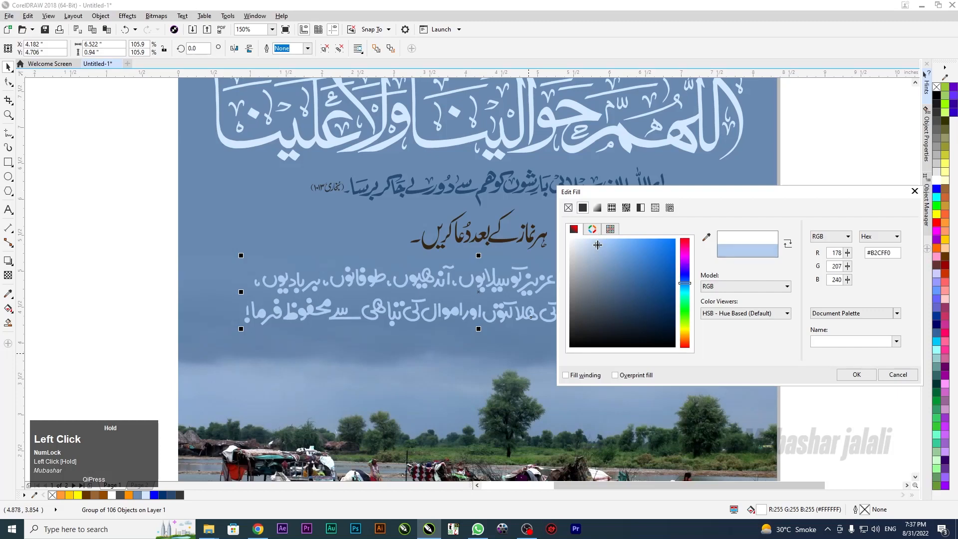
pyautogui.click(854, 376)
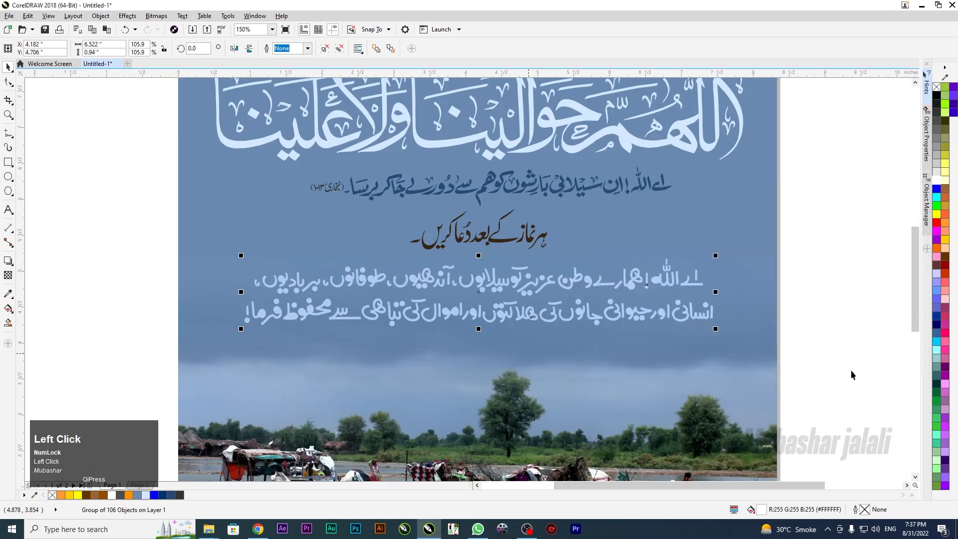
pyautogui.click(805, 345)
pyautogui.moveTo(836, 192); pyautogui.dragTo(340, 269)
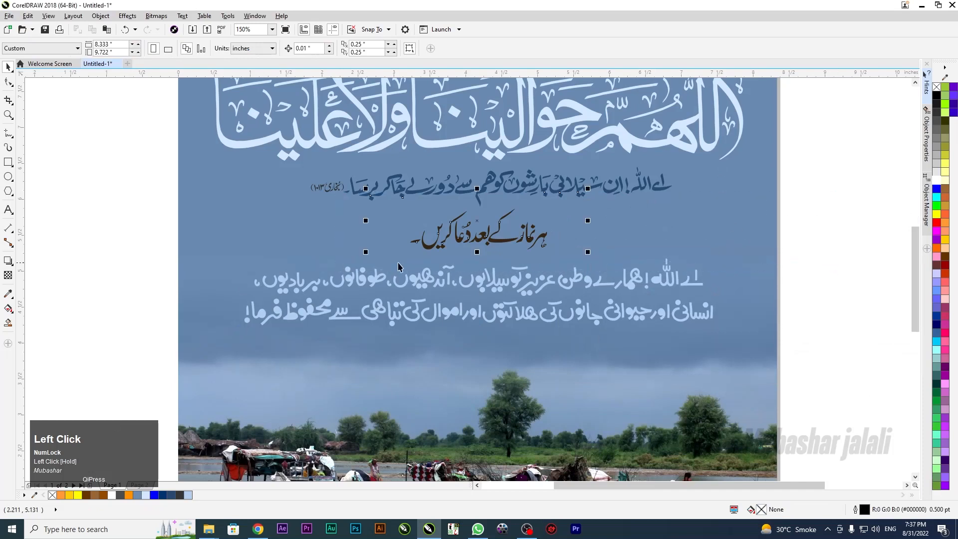
pyautogui.click(937, 180)
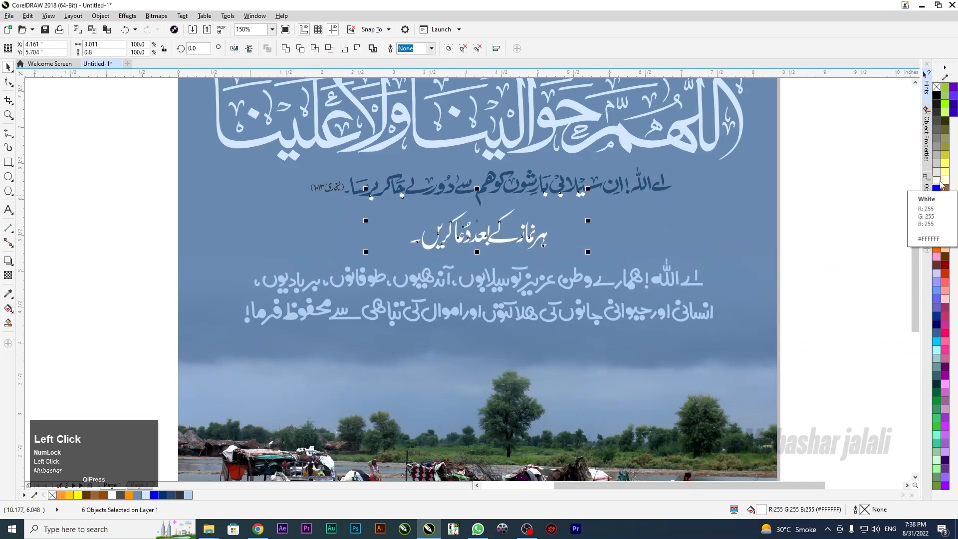
pyautogui.hotkey('ctrl', 'z')
# Select the short line between the translation and the two-line prayer and fill it white
pyautogui.click(811, 211)
pyautogui.moveTo(820, 207); pyautogui.dragTo(330, 266)
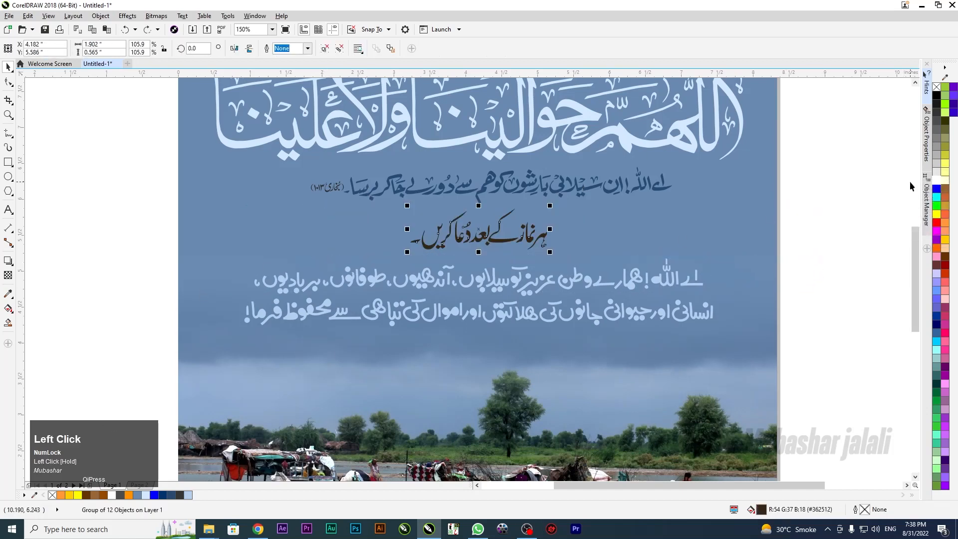
pyautogui.click(937, 182)
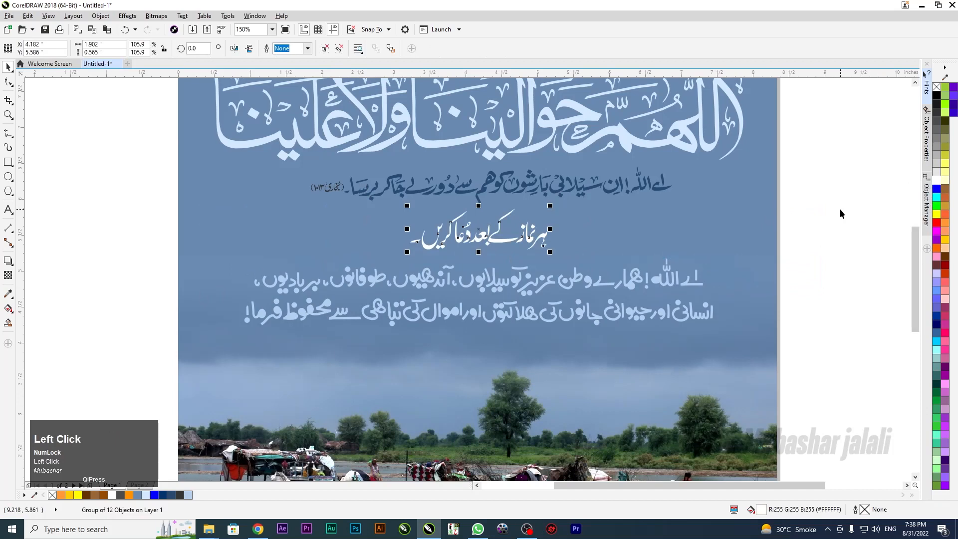
pyautogui.press('F4')
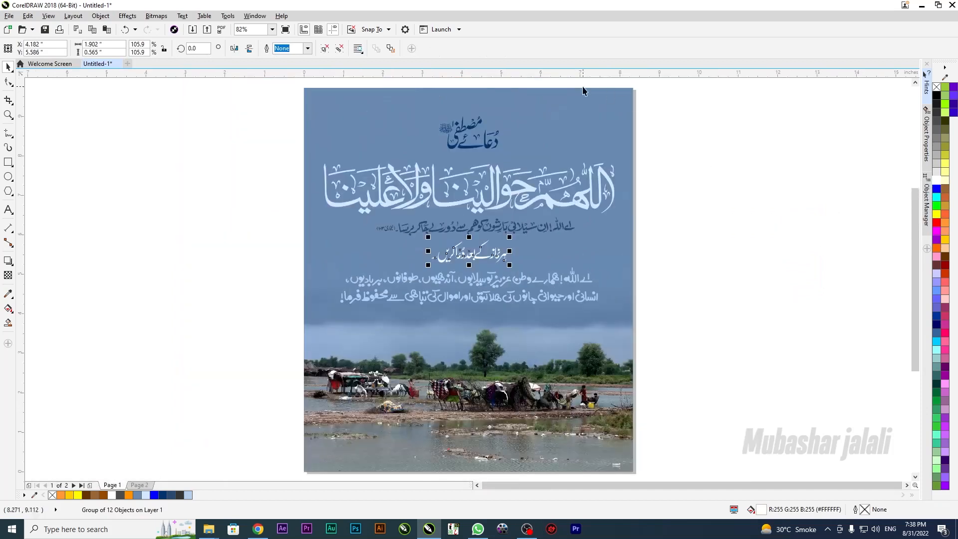
# Enlarge the small heading about its centre to about 2.065 in wide and nudge it up to a Y position of 8.76 in
pyautogui.scroll(3, 472, 92)
pyautogui.click(460, 201)
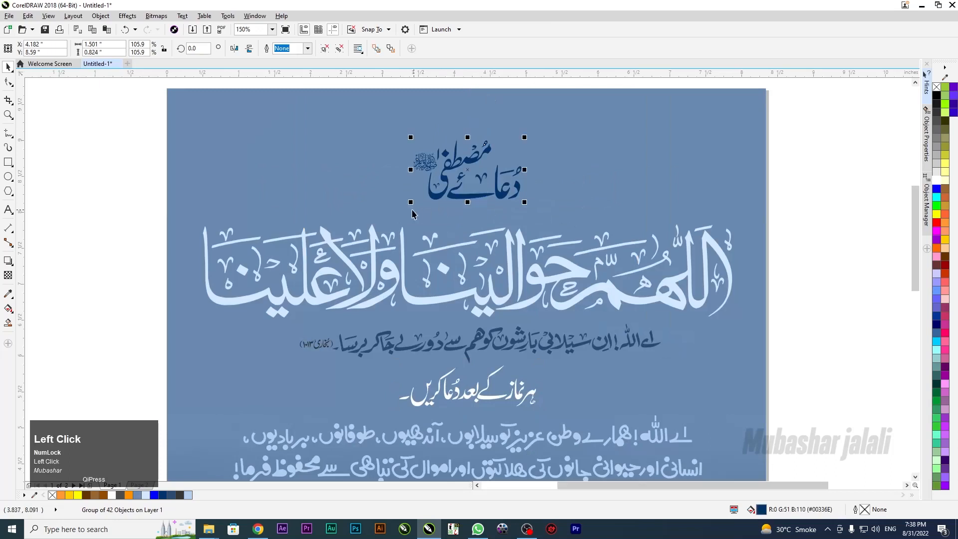
pyautogui.moveTo(409, 202); pyautogui.dragTo(385, 216)
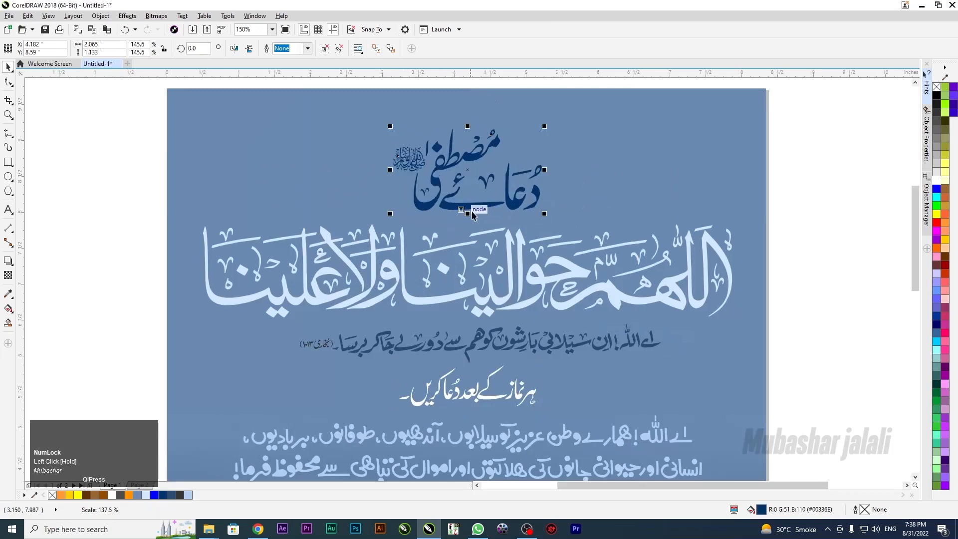
pyautogui.press('Up')
pyautogui.press('Up')
pyautogui.press('Up')
pyautogui.press('Up')
pyautogui.press('Up')
pyautogui.press('Up')
pyautogui.press('Up')
pyautogui.press('Up')
pyautogui.press('Up')
pyautogui.press('Up')
pyautogui.press('Up')
pyautogui.press('Up')
pyautogui.press('Up')
pyautogui.press('Up')
pyautogui.press('Up')
pyautogui.press('Up')
pyautogui.press('Up')
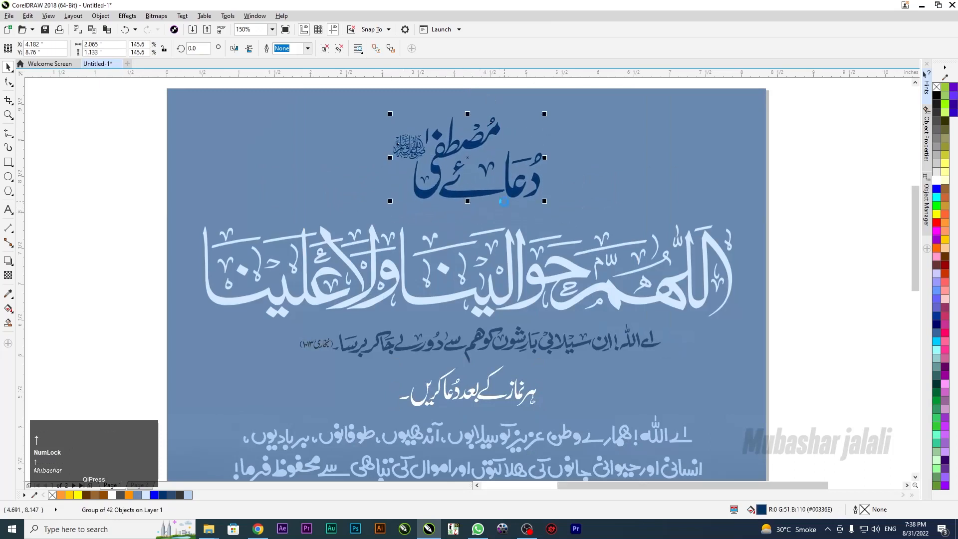
pyautogui.click(80, 156)
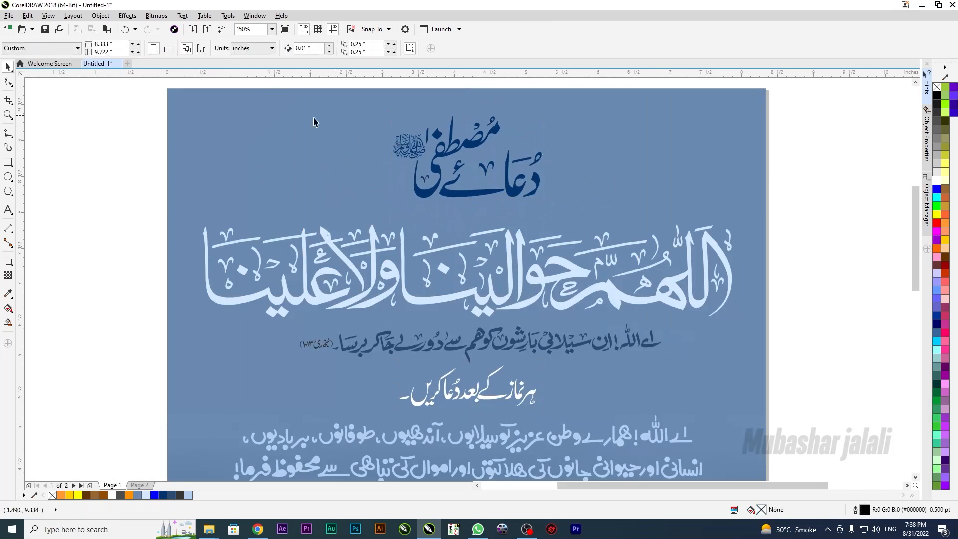
# Apply an elliptical fountain fill to the background rectangle, centred on the heading and reaching down to the water in the photo
pyautogui.click(679, 147)
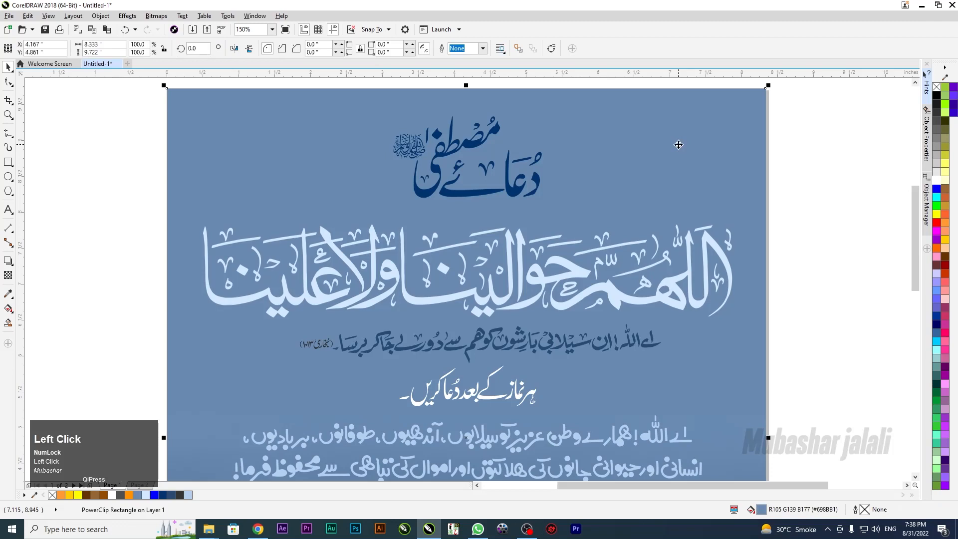
pyautogui.press('g')
pyautogui.scroll(-3, 479, 189)
pyautogui.moveTo(480, 187); pyautogui.dragTo(467, 171)
pyautogui.click(145, 49)
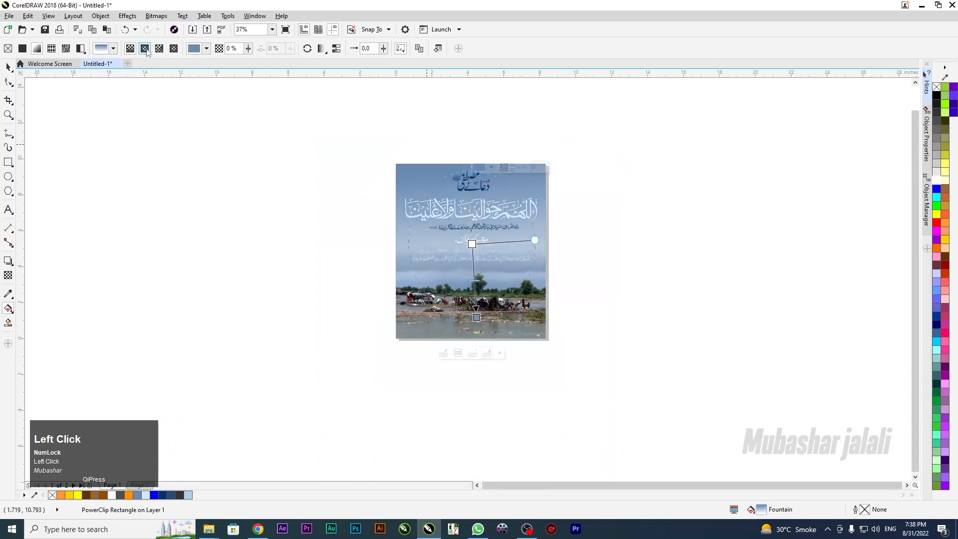
pyautogui.moveTo(466, 190); pyautogui.dragTo(476, 322)
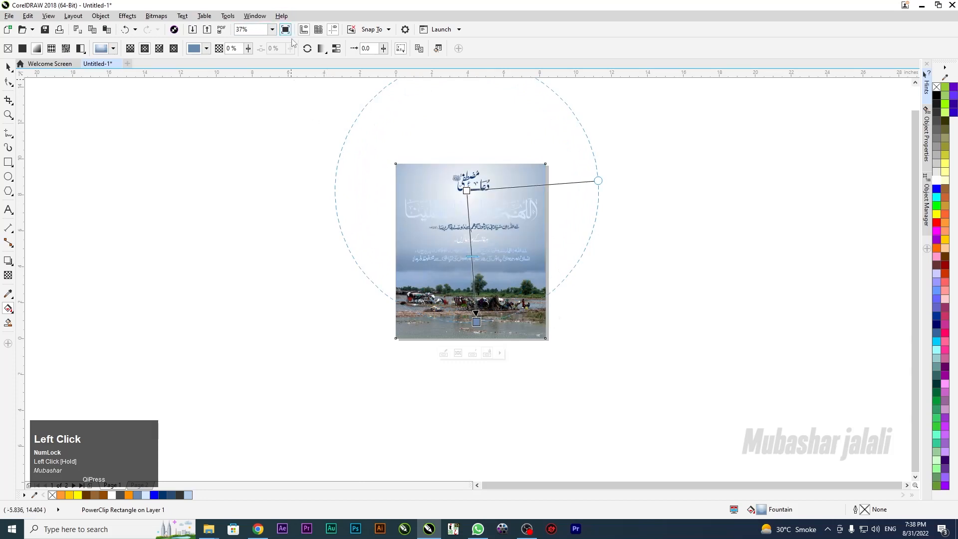
# Reverse the gradient to blue in the centre and white outside, and move its centre down onto the large Arabic prayer
pyautogui.click(308, 48)
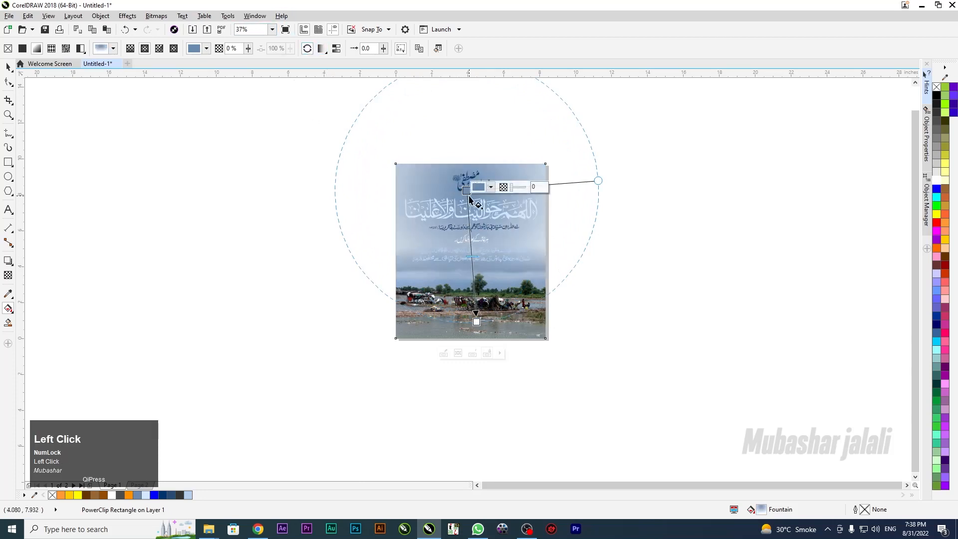
pyautogui.moveTo(466, 188); pyautogui.dragTo(468, 215)
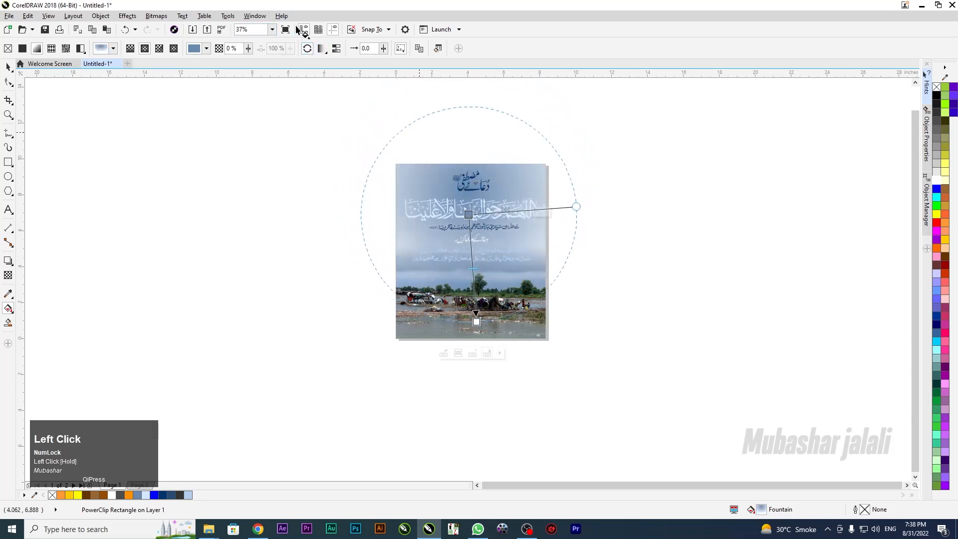
pyautogui.click(307, 49)
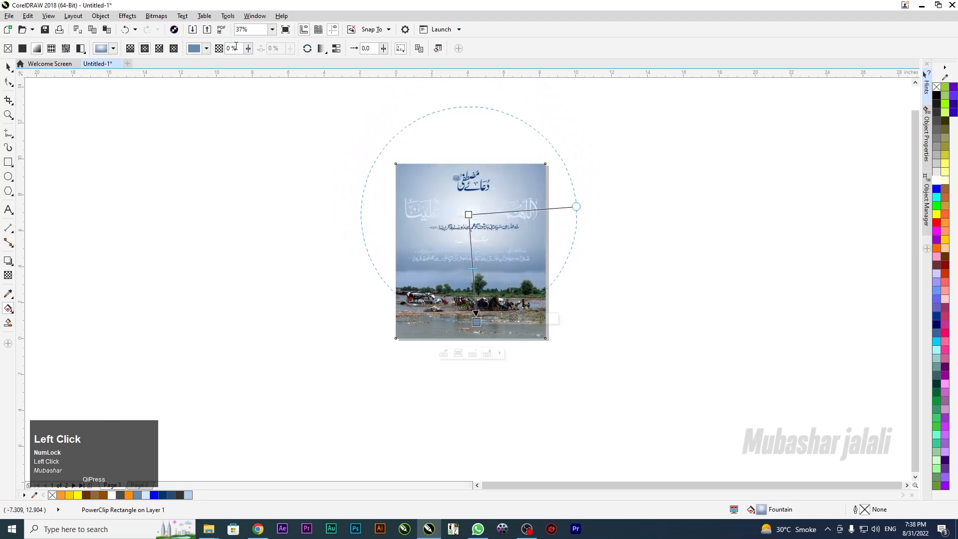
pyautogui.click(307, 48)
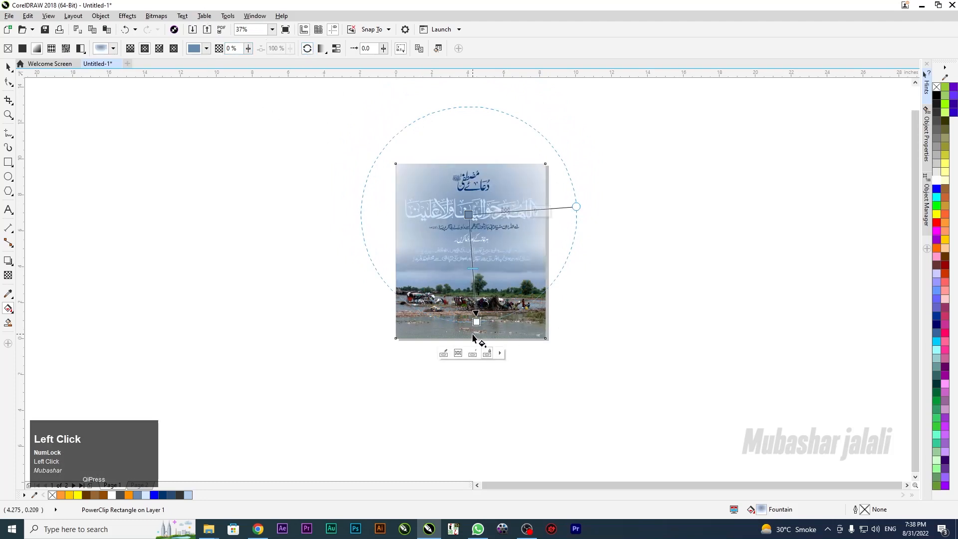
# Recolour the gradient's outer node by sampling the background blue #698BB1 and deepening it to #4E7AAB
pyautogui.click(477, 322)
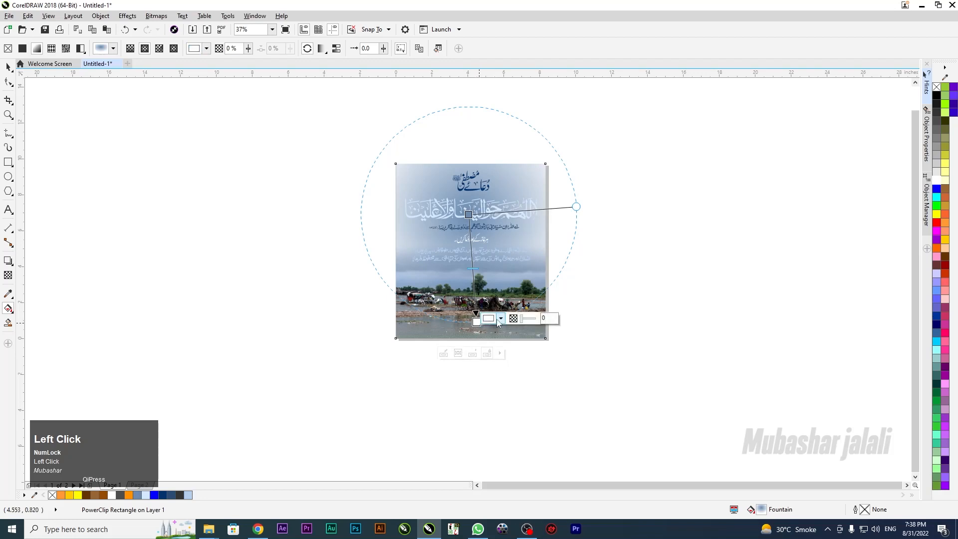
pyautogui.click(501, 318)
pyautogui.click(522, 345)
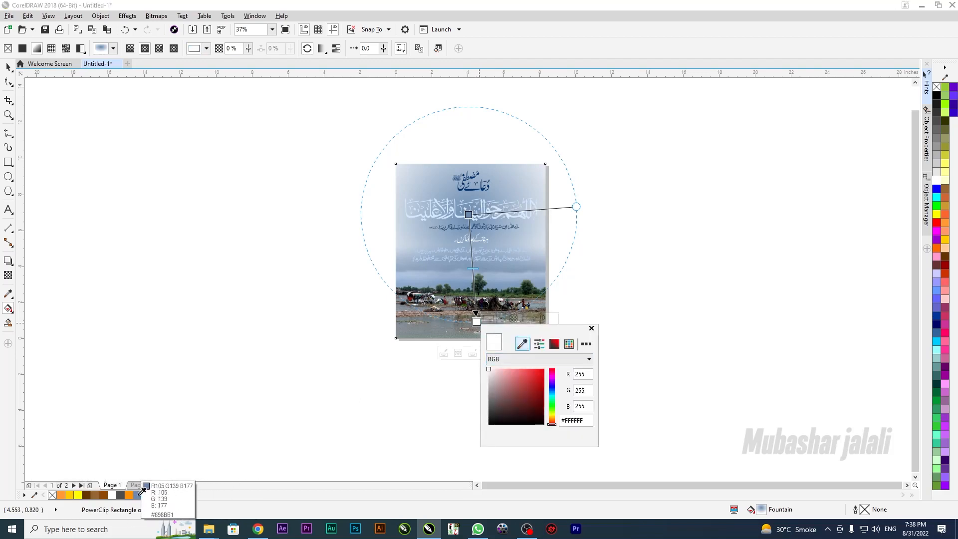
pyautogui.click(140, 495)
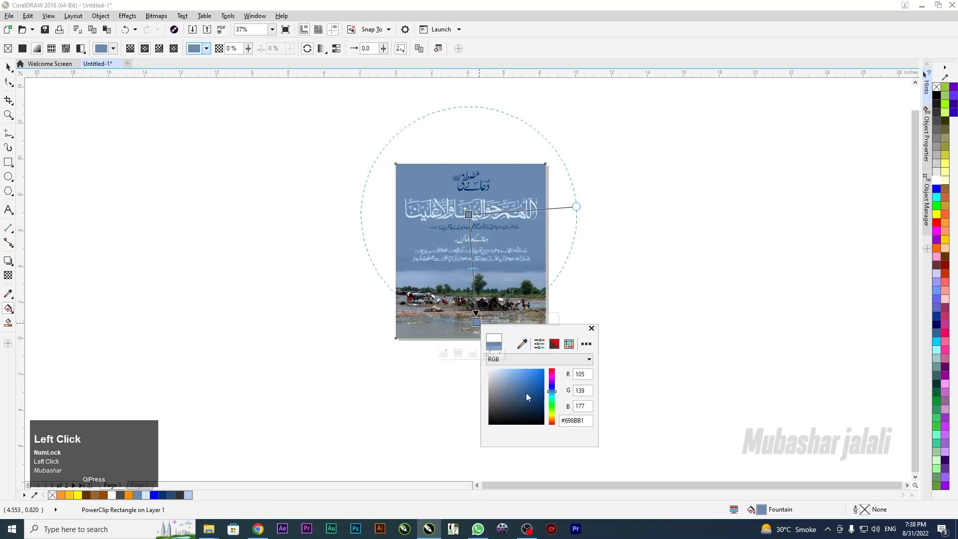
pyautogui.click(514, 388)
pyautogui.moveTo(514, 391); pyautogui.dragTo(522, 406)
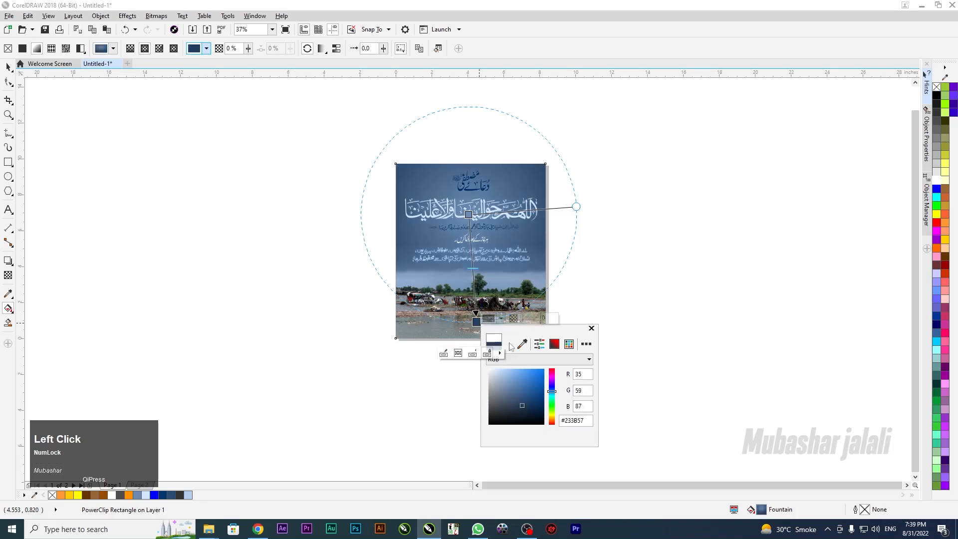
pyautogui.moveTo(523, 406); pyautogui.dragTo(519, 396)
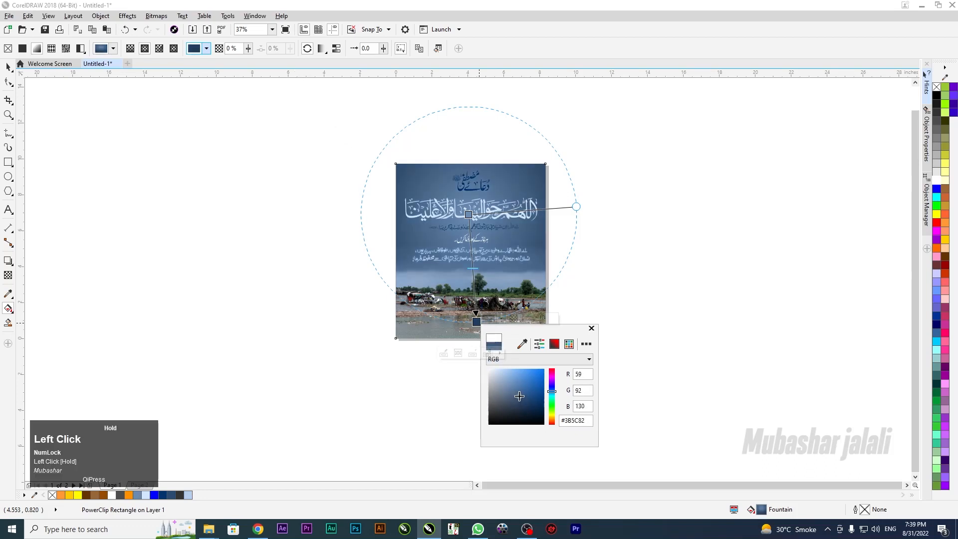
pyautogui.moveTo(521, 399); pyautogui.dragTo(519, 387)
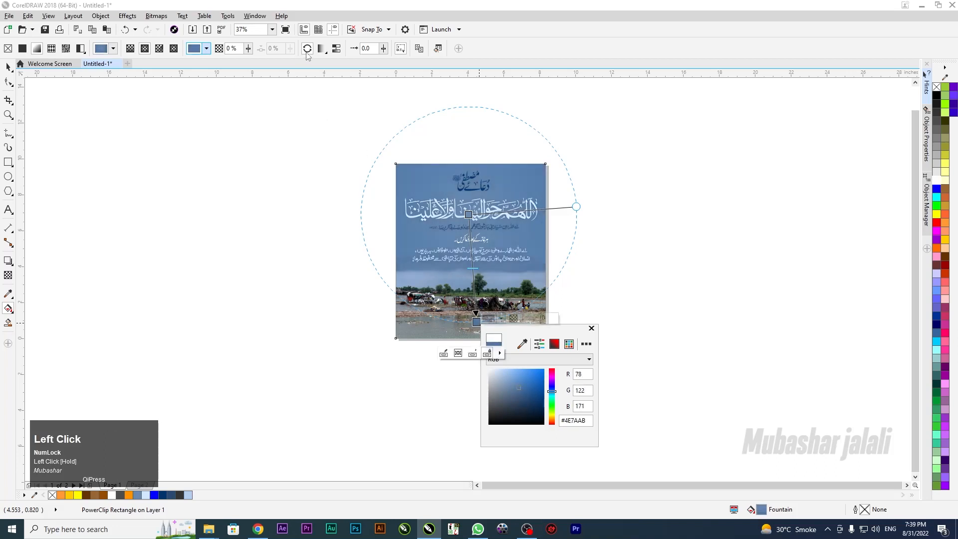
pyautogui.click(161, 229)
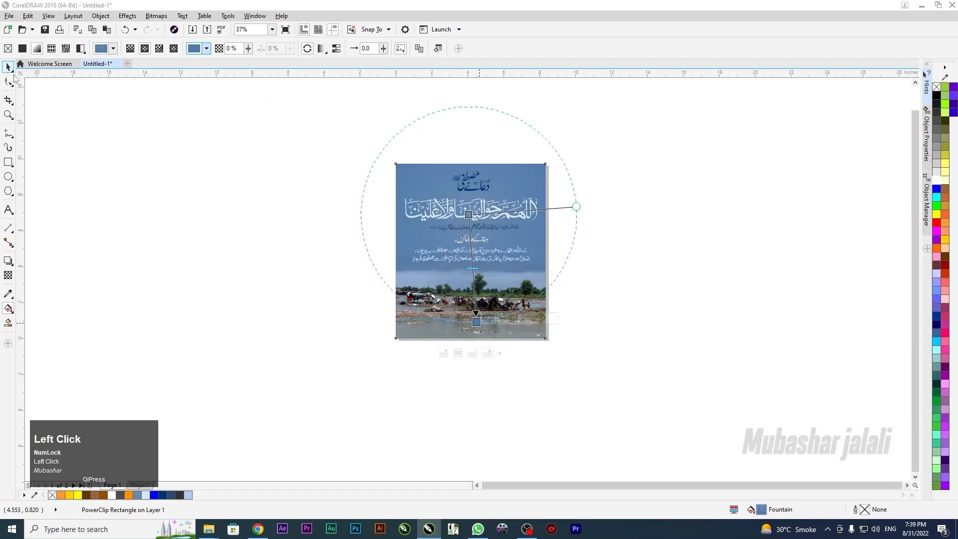
# Enlarge the background's elliptical gradient by moving its outer colour node straight down to well below the page
pyautogui.press('F4')
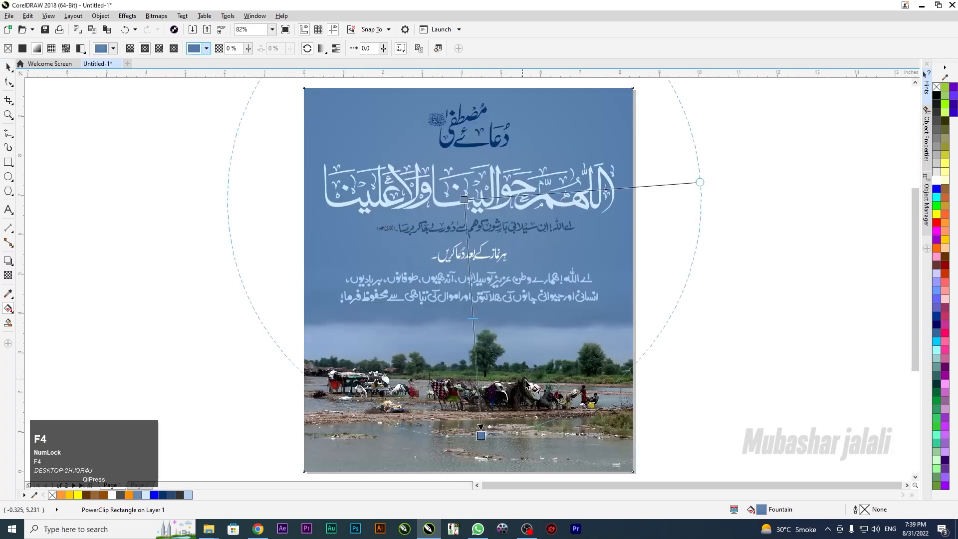
pyautogui.moveTo(481, 436); pyautogui.dragTo(474, 448)
pyautogui.scroll(-4, 473, 448)
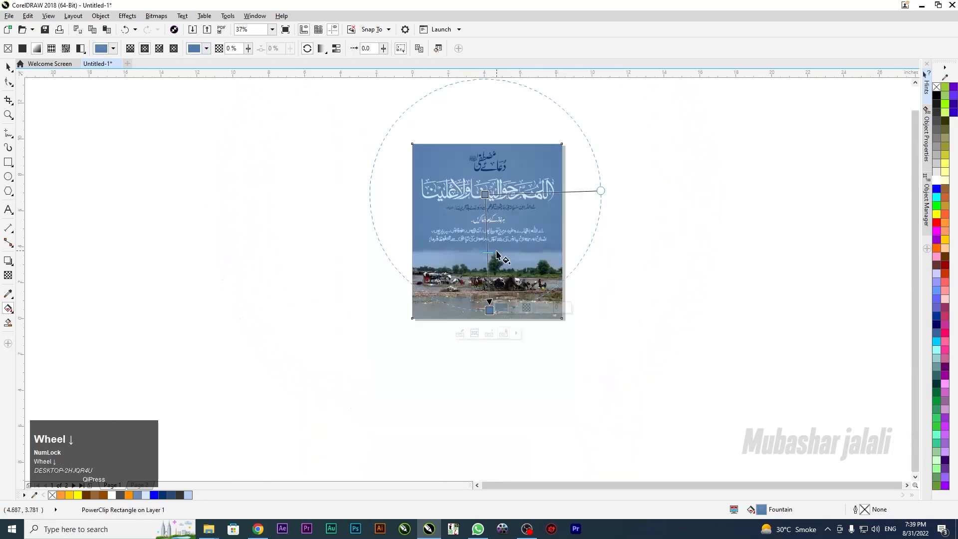
pyautogui.moveTo(491, 311); pyautogui.dragTo(488, 366)
pyautogui.scroll(2, 498, 150)
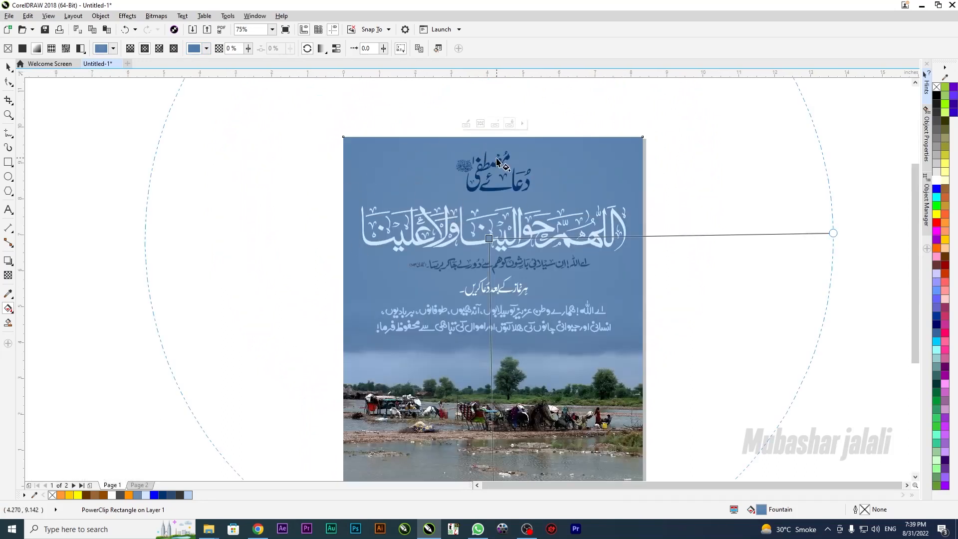
pyautogui.scroll(-2, 497, 170)
pyautogui.click(8, 68)
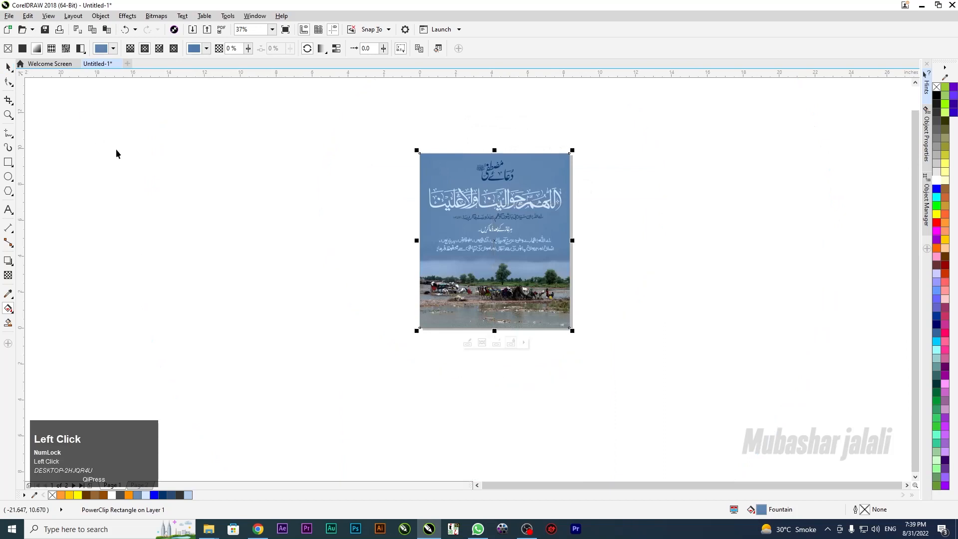
# Select the small heading group above the large Arabic prayer and fill it white
pyautogui.click(95, 137)
pyautogui.click(494, 167)
pyautogui.scroll(4, 523, 190)
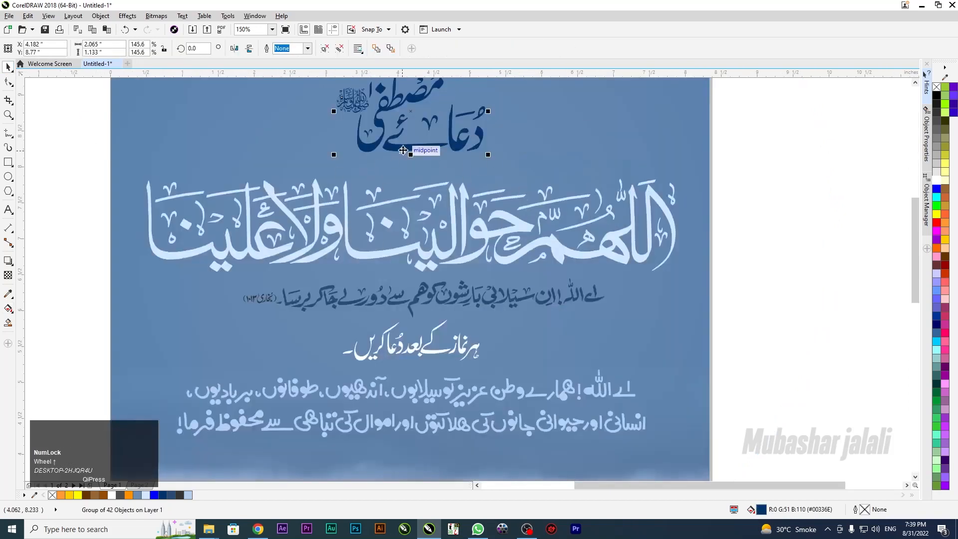
pyautogui.scroll(-1, 405, 156)
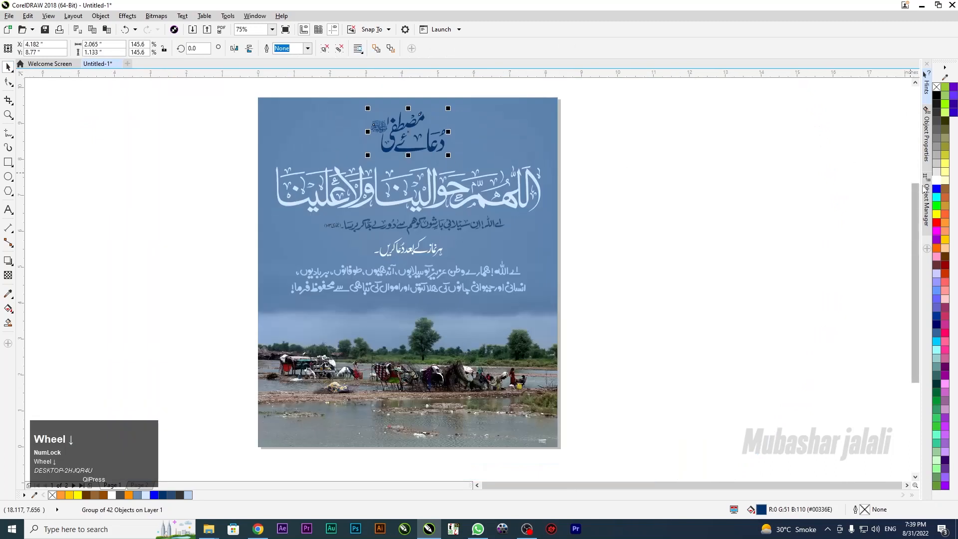
pyautogui.click(937, 184)
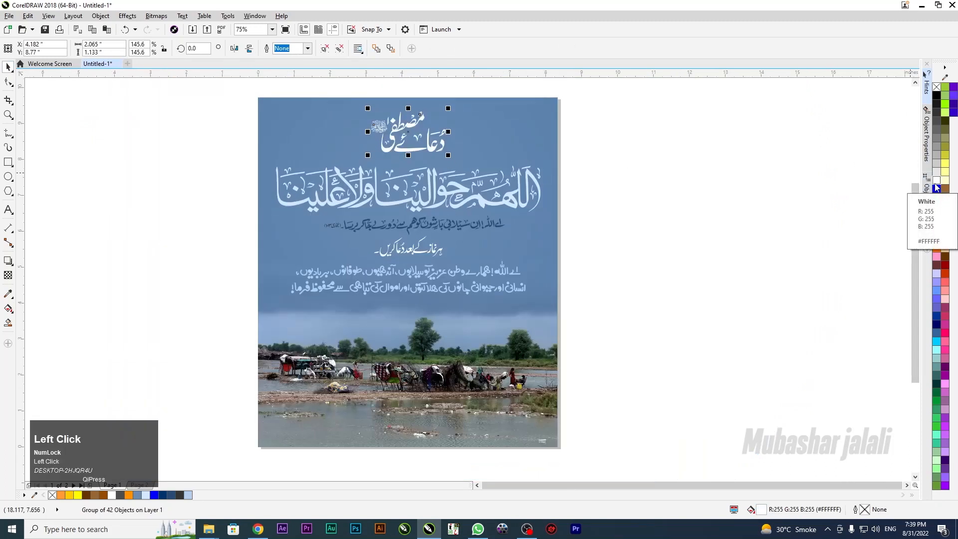
pyautogui.hotkey('ctrl', 'z')
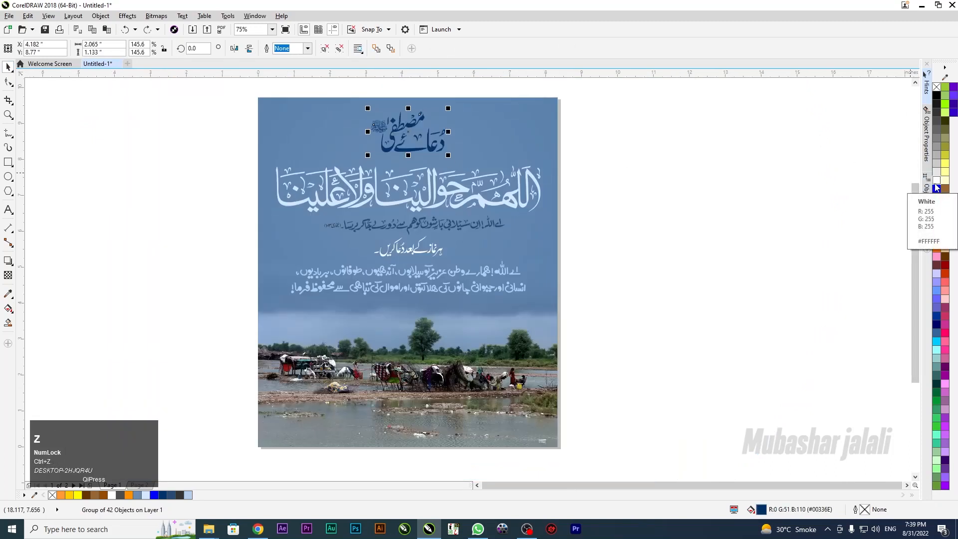
pyautogui.click(937, 185)
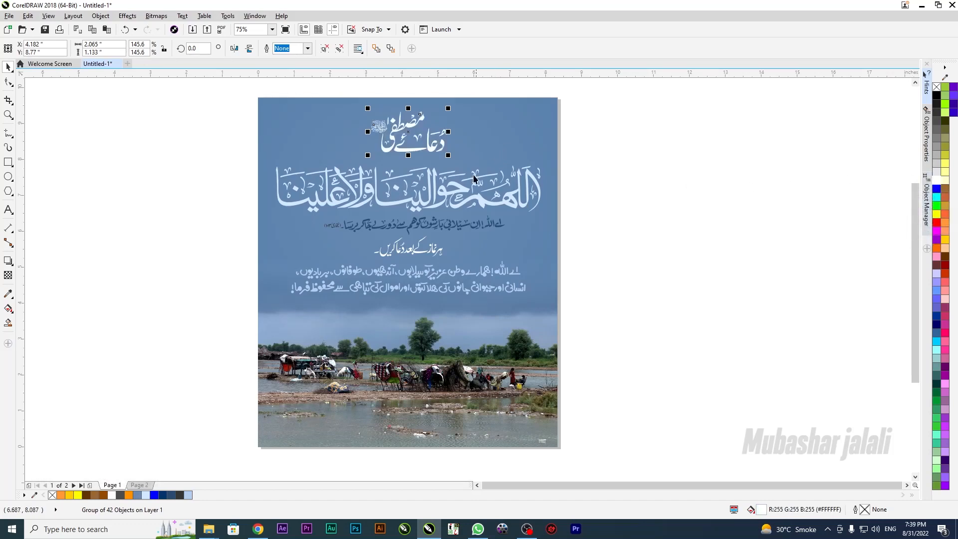
# Try a darker navy blue fill on the translation line beneath the large Arabic prayer, and undo the recolouring
pyautogui.moveTo(587, 216); pyautogui.dragTo(339, 242)
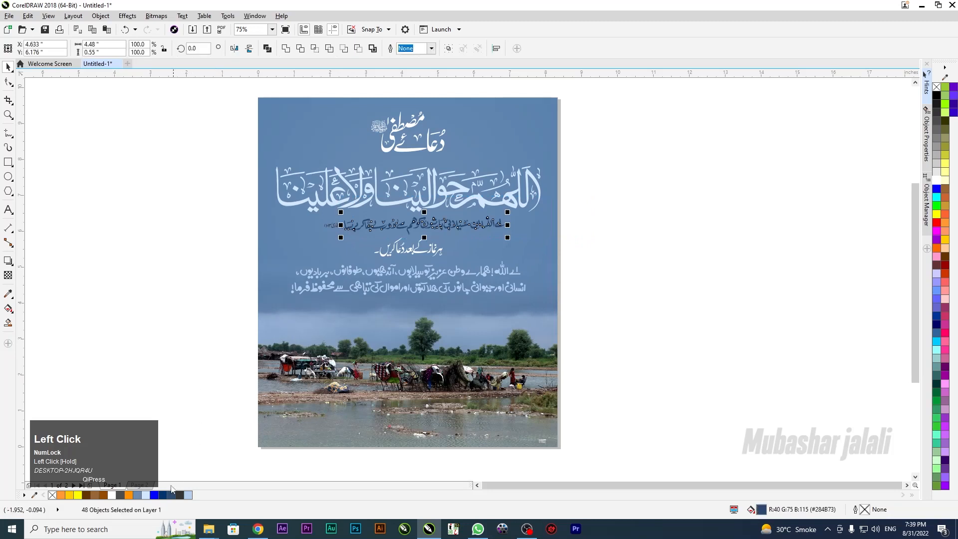
pyautogui.click(155, 307)
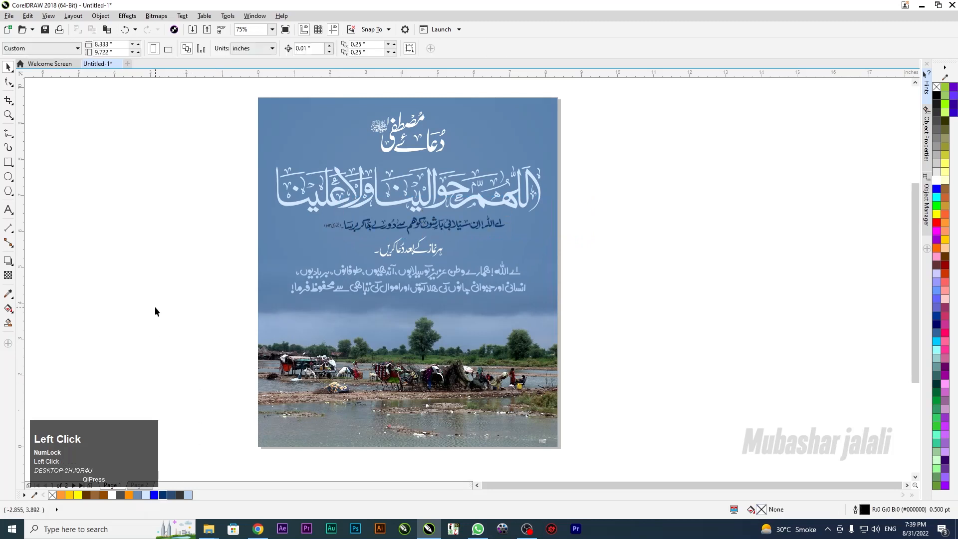
pyautogui.press('F4')
pyautogui.hotkey('ctrl', 'z')
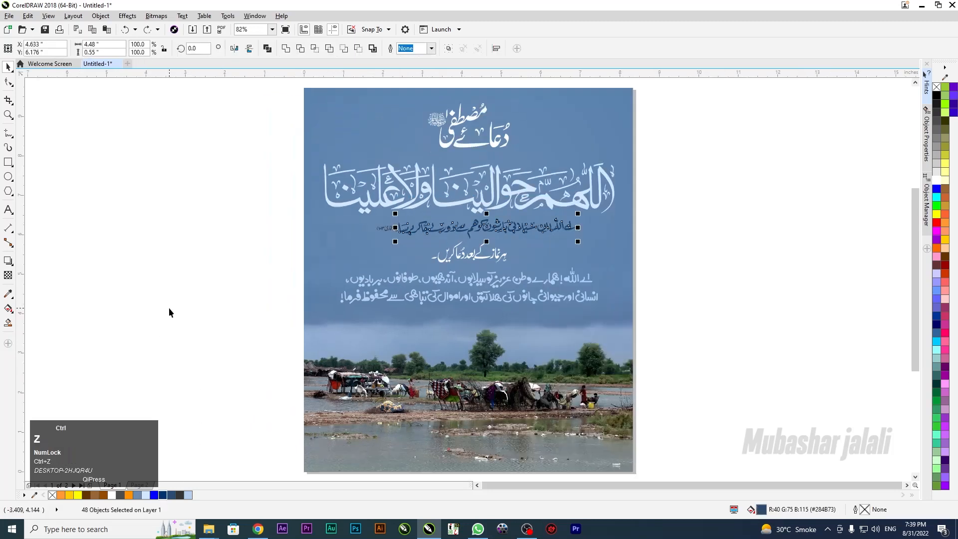
pyautogui.press('F4')
pyautogui.click(242, 268)
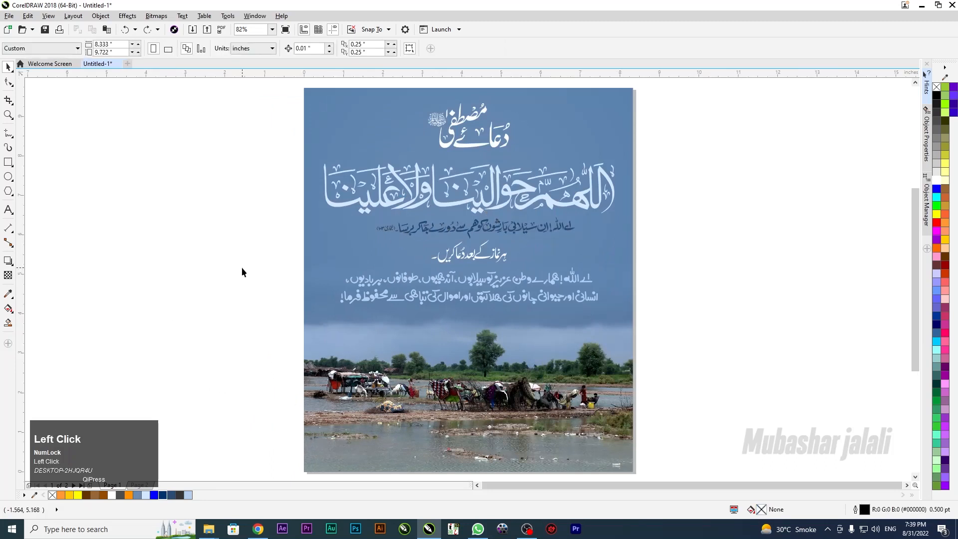